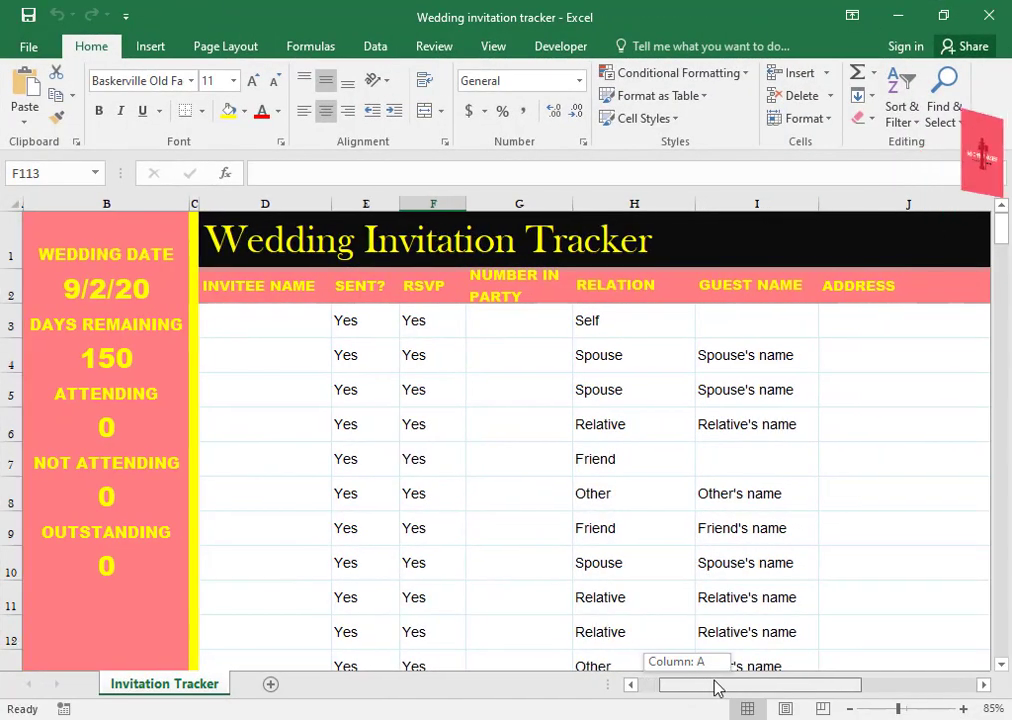
Change the wedding date formula's day offset to 155, then 158, checking the countdown each time.
{"action": "mouse_move", "coordinate": [688, 686]}
{"action": "left_mouse_down"}
{"action": "mouse_move", "coordinate": [868, 687]}
{"action": "mouse_move", "coordinate": [675, 693]}
{"action": "left_mouse_up"}
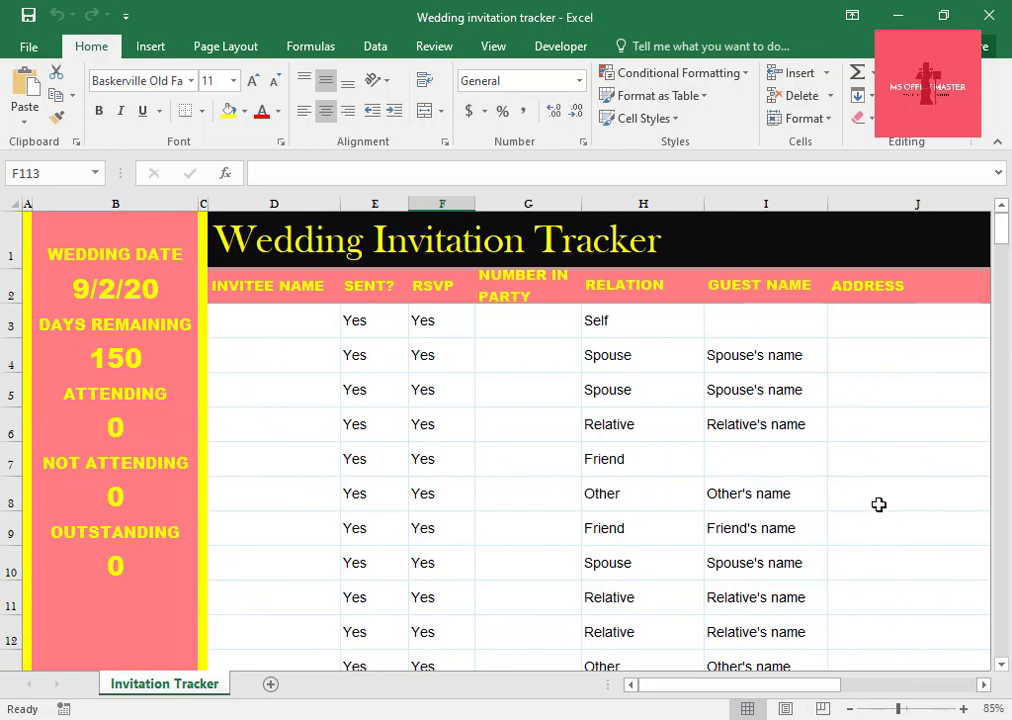
{"action": "scroll", "coordinate": [879, 504], "scroll_direction": "down", "scroll_amount": 4}
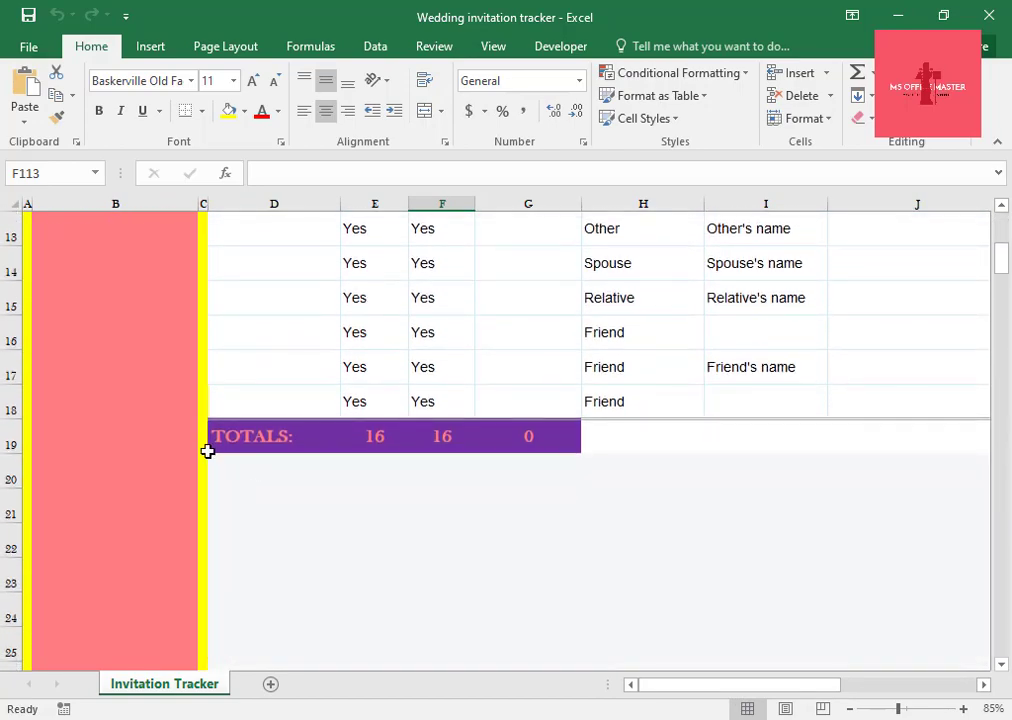
{"action": "scroll", "coordinate": [716, 548], "scroll_direction": "up", "scroll_amount": 4}
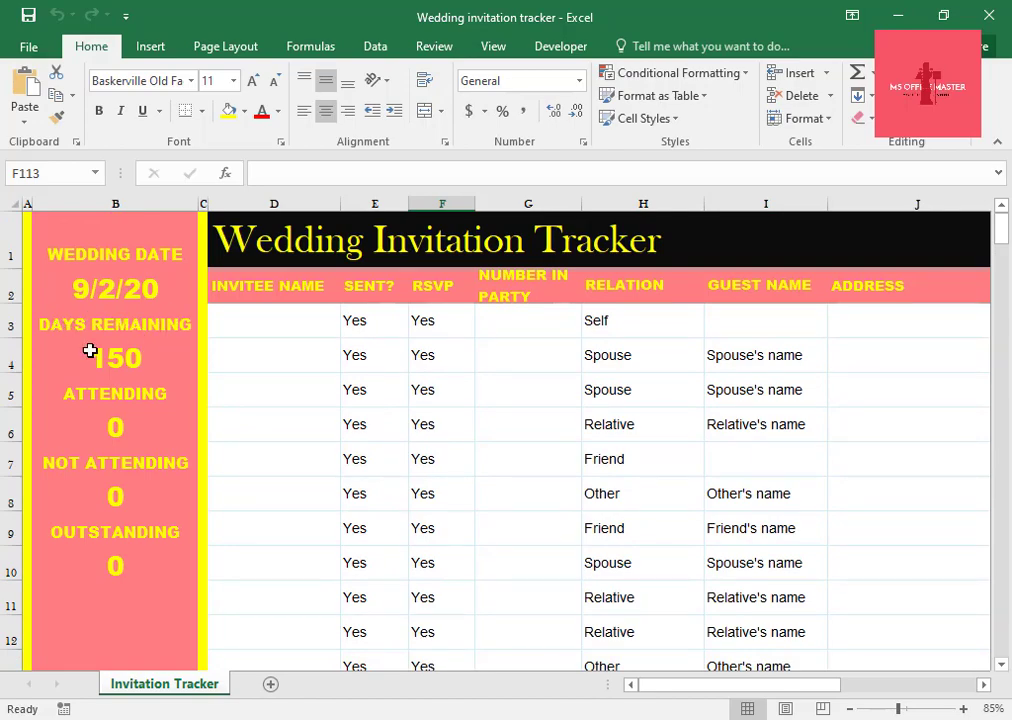
{"action": "left_click", "coordinate": [155, 293]}
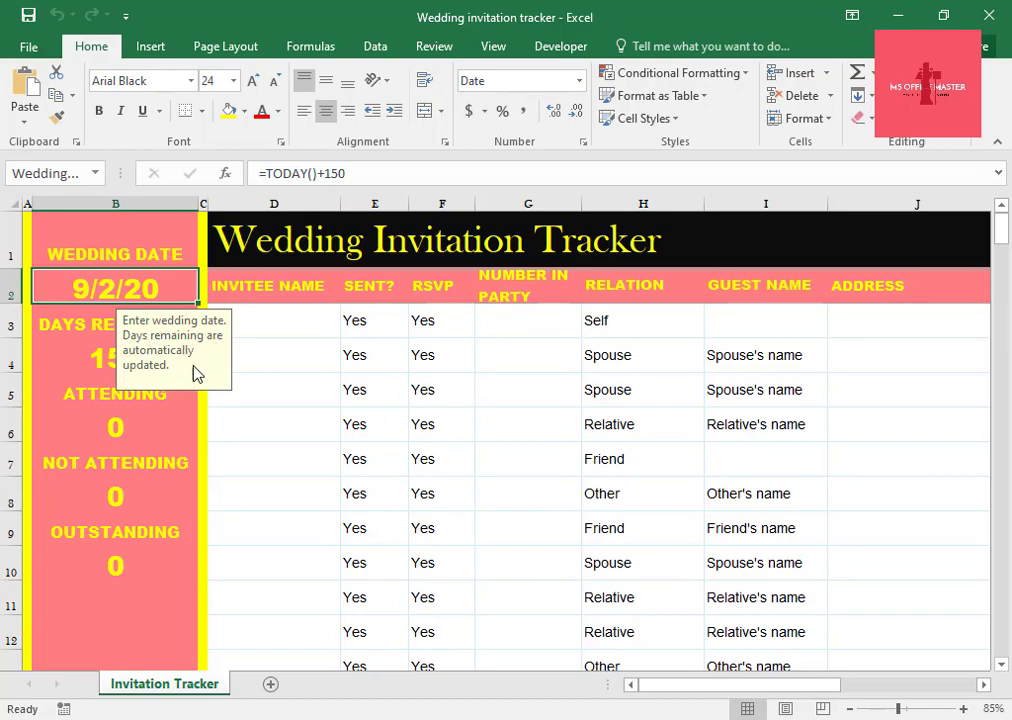
{"action": "left_click", "coordinate": [368, 171]}
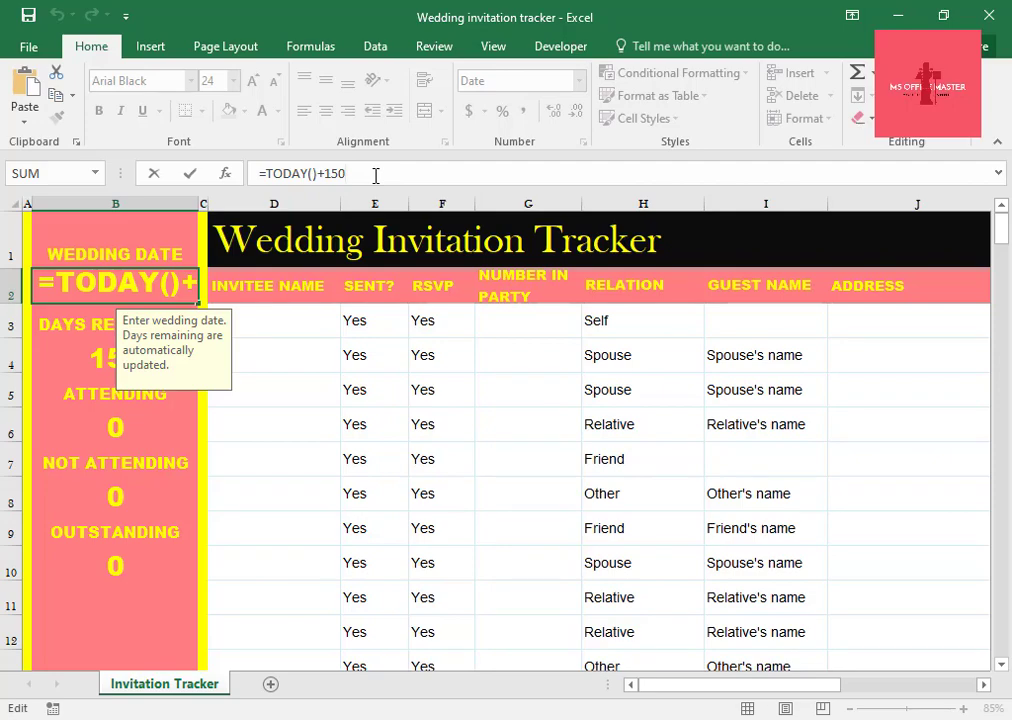
{"action": "key", "text": "BackSpace"}
{"action": "key", "text": "BackSpace"}
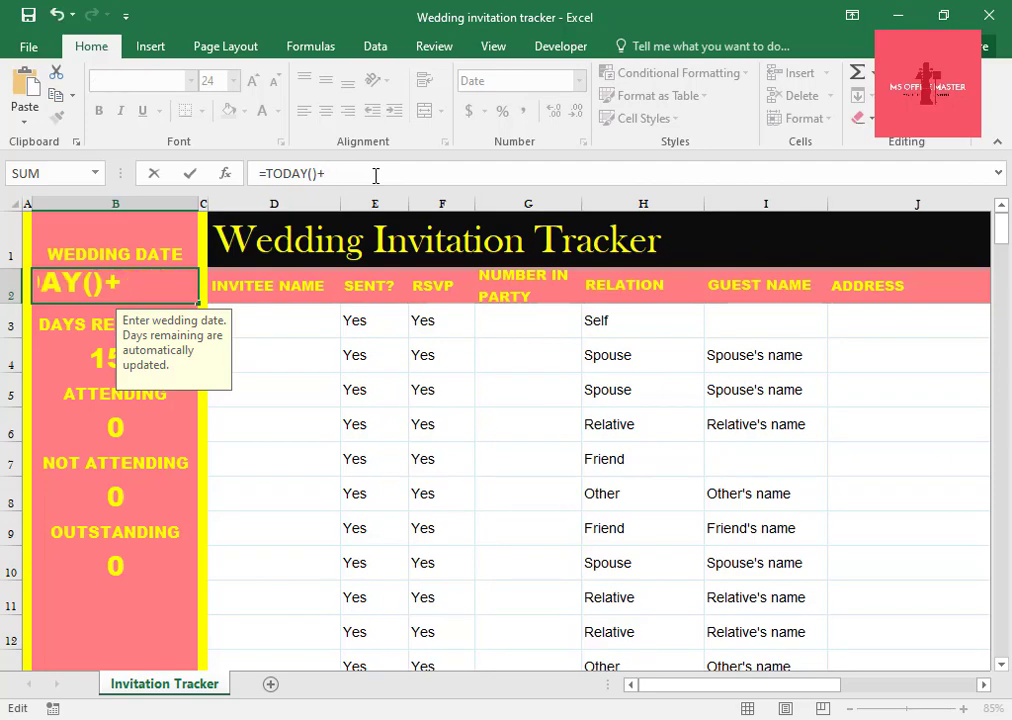
{"action": "type", "text": "155"}
{"action": "key", "text": "Return"}
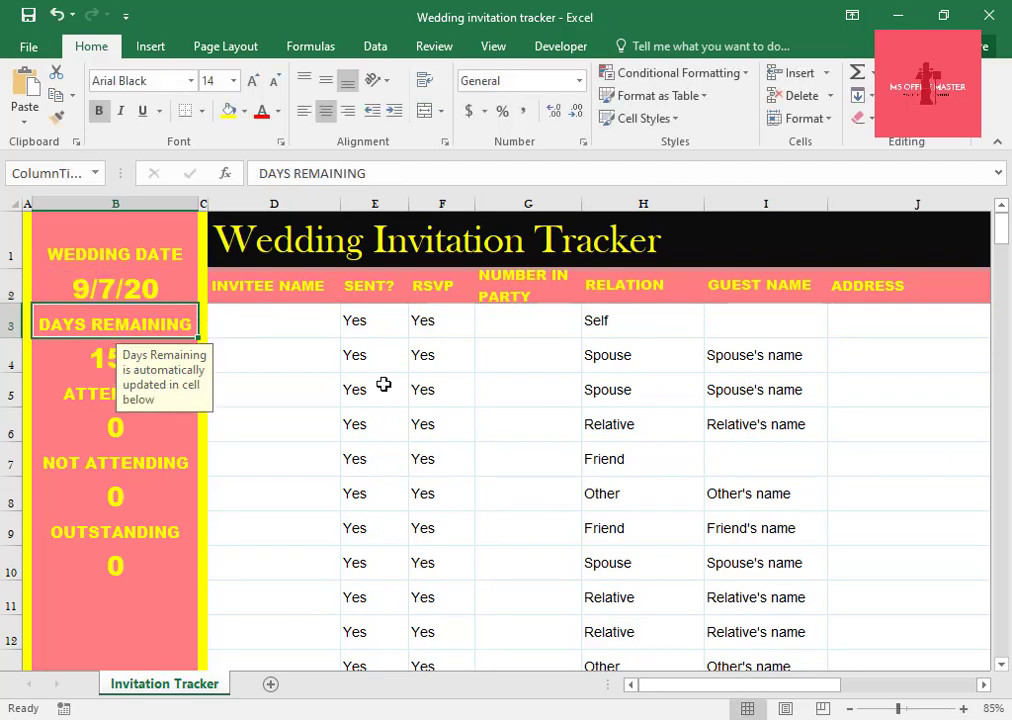
{"action": "left_click", "coordinate": [372, 420]}
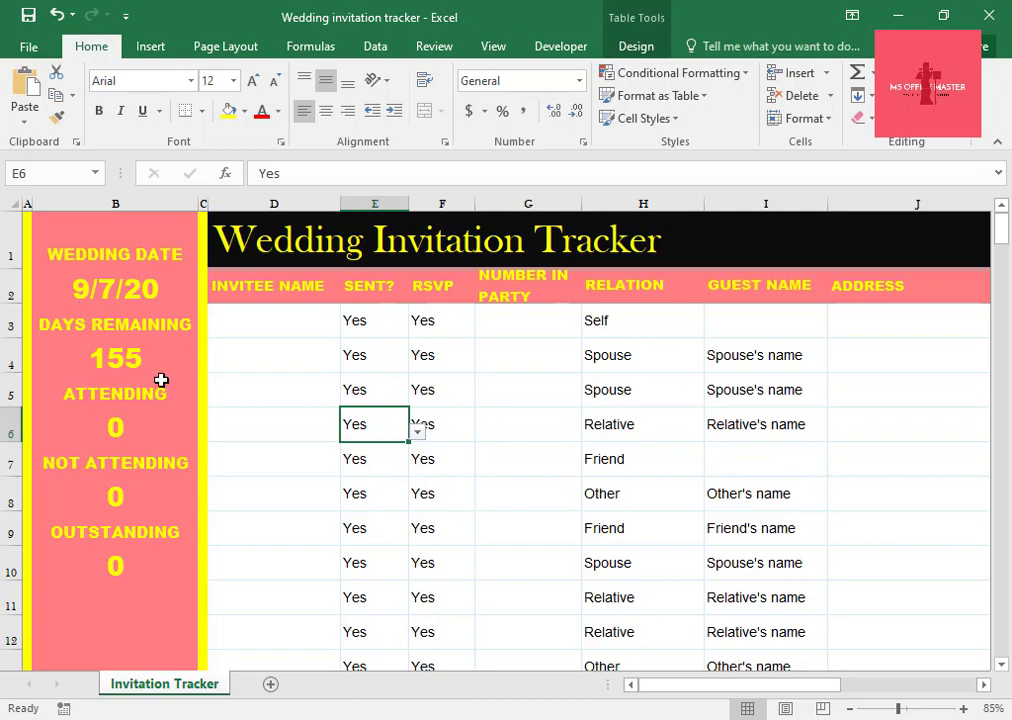
{"action": "left_click", "coordinate": [158, 288]}
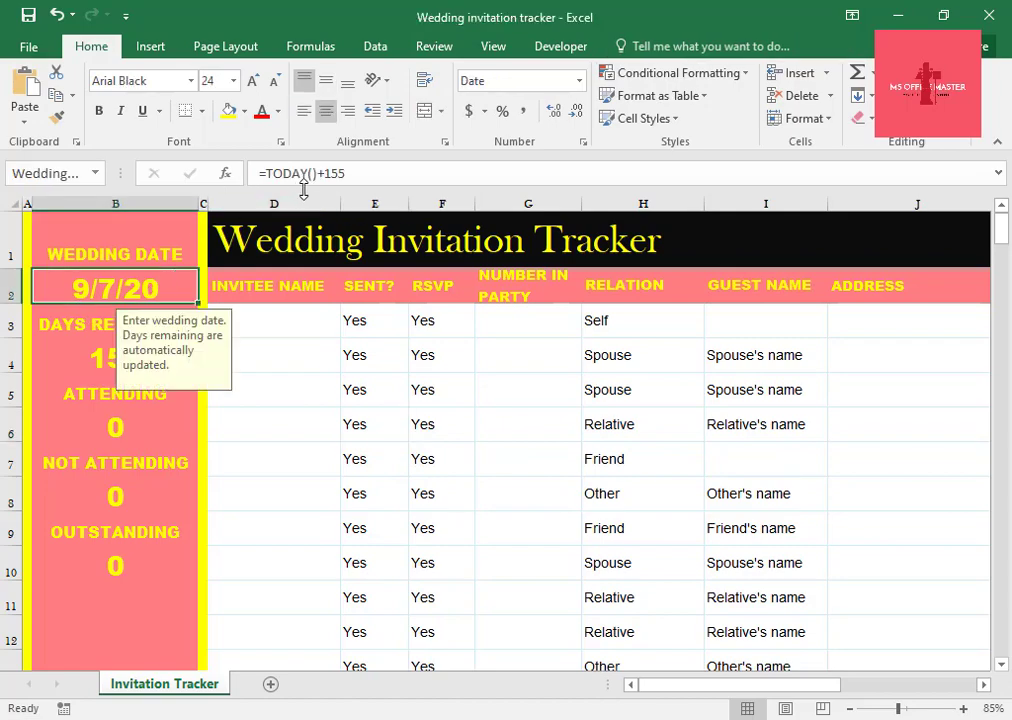
{"action": "left_click", "coordinate": [370, 172]}
{"action": "key", "text": "BackSpace"}
{"action": "key", "text": "BackSpace"}
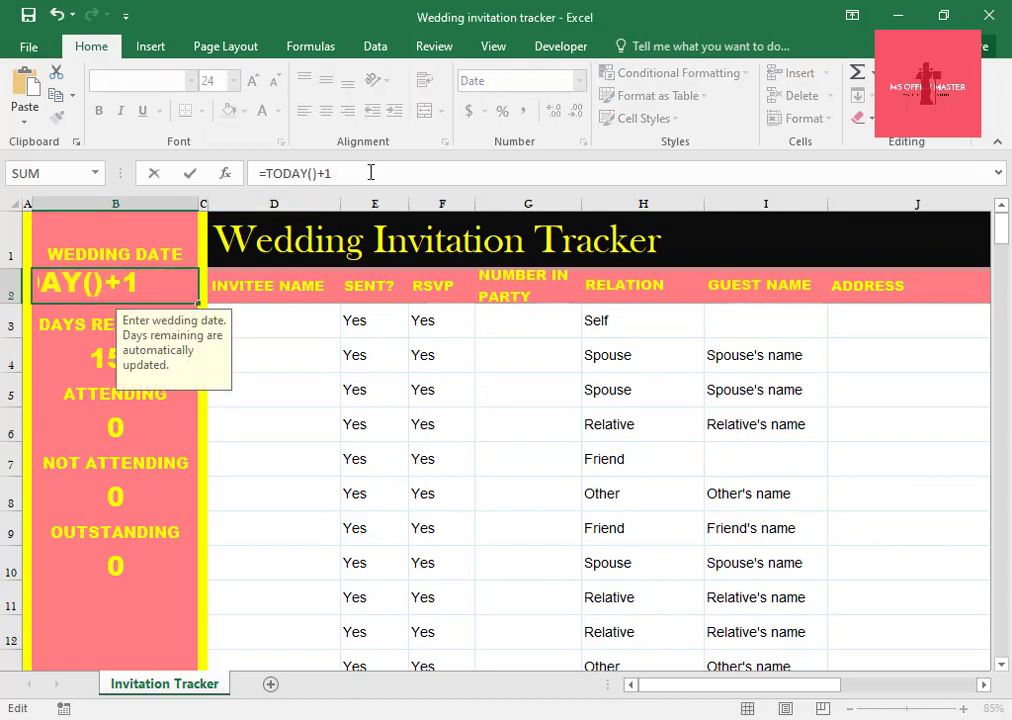
{"action": "type", "text": "1"}
{"action": "type", "text": "58"}
{"action": "key", "text": "Return"}
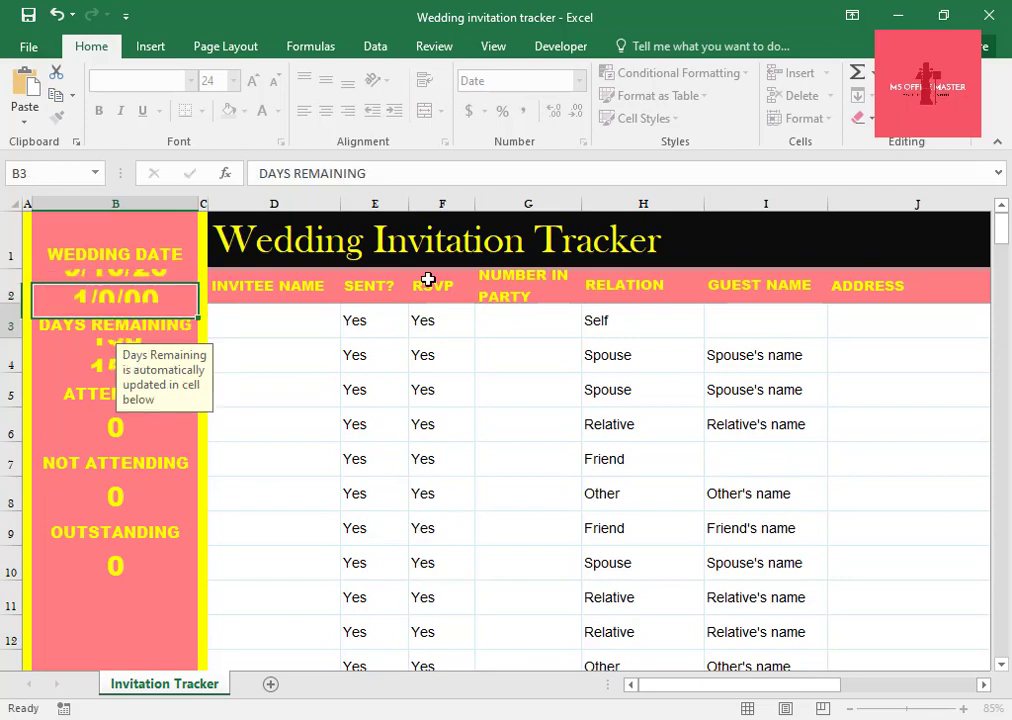
{"action": "left_click", "coordinate": [440, 493]}
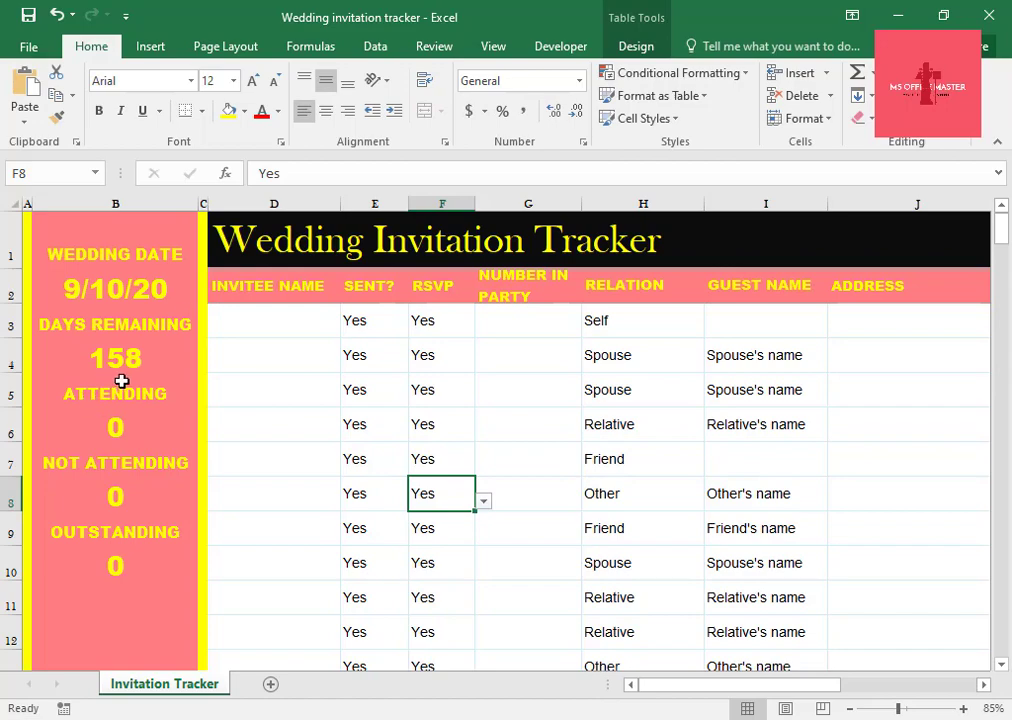
Try a 160-day wedding date offset, then restore it to 150 days.
{"action": "left_click", "coordinate": [186, 272]}
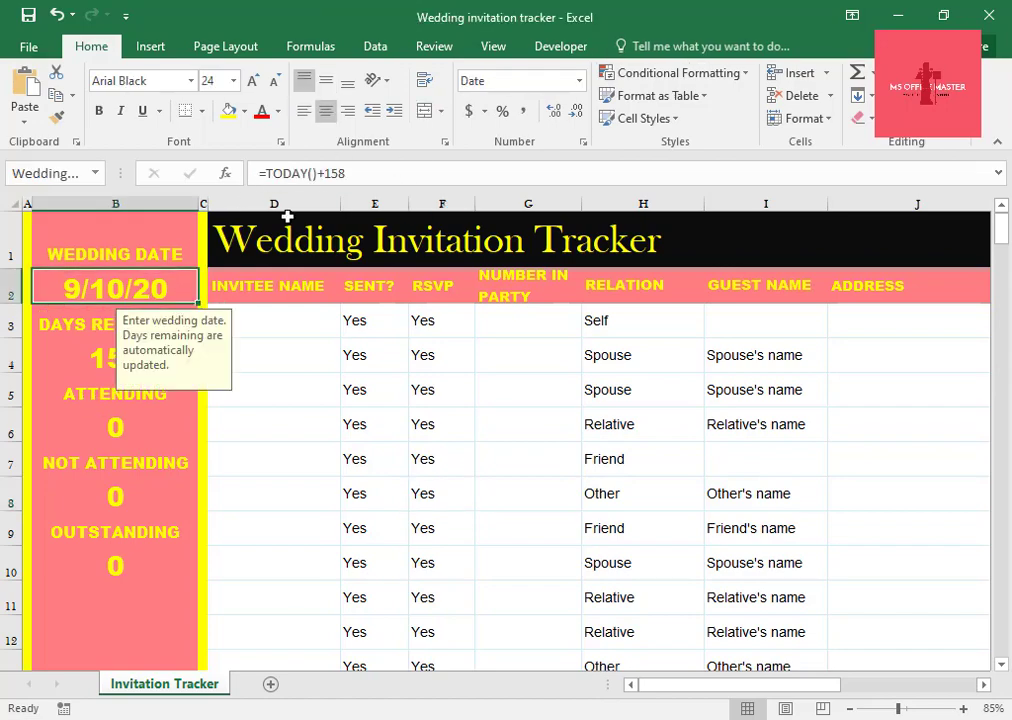
{"action": "left_click", "coordinate": [405, 165]}
{"action": "key", "text": "BackSpace"}
{"action": "key", "text": "BackSpace"}
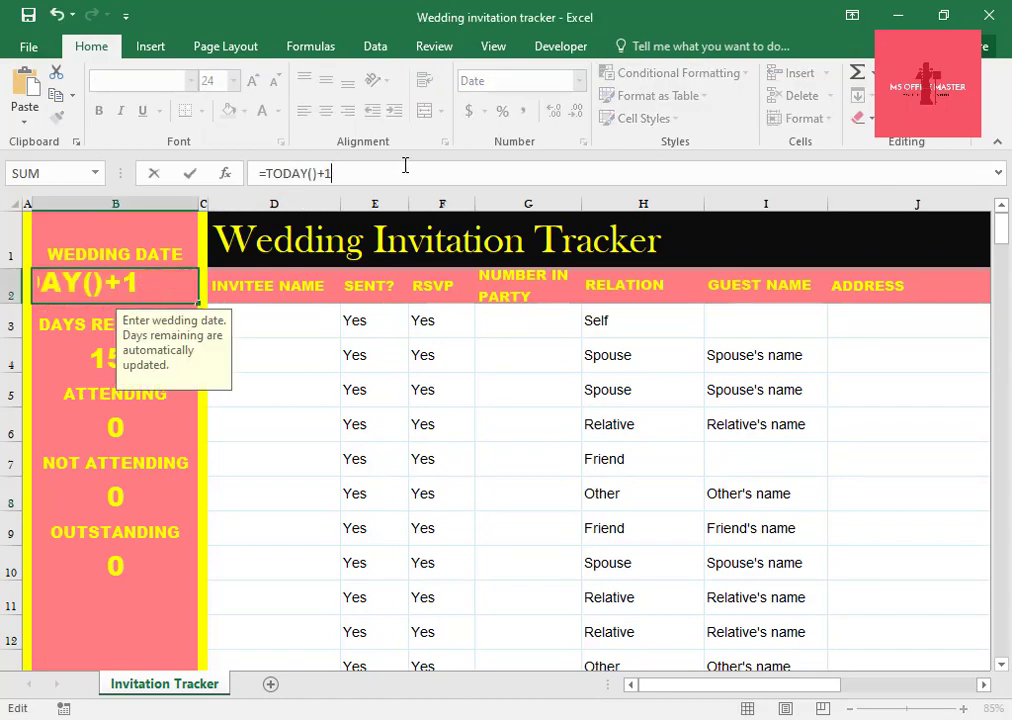
{"action": "type", "text": "1"}
{"action": "type", "text": "60"}
{"action": "key", "text": "Return"}
{"action": "left_click", "coordinate": [389, 385]}
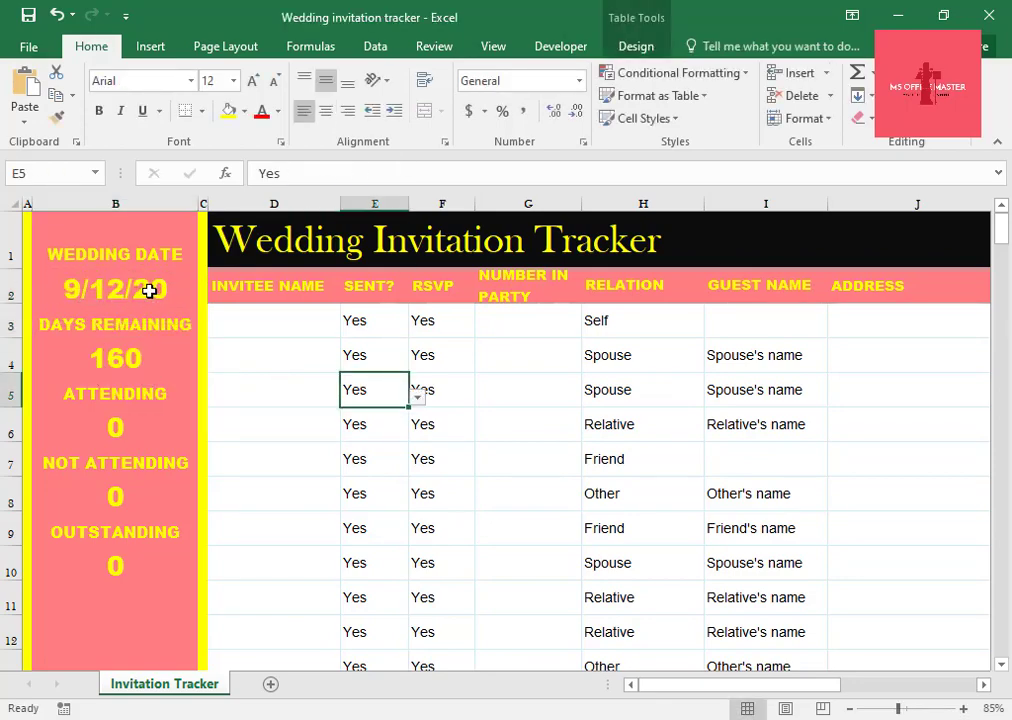
{"action": "left_click", "coordinate": [147, 289]}
{"action": "left_click", "coordinate": [370, 170]}
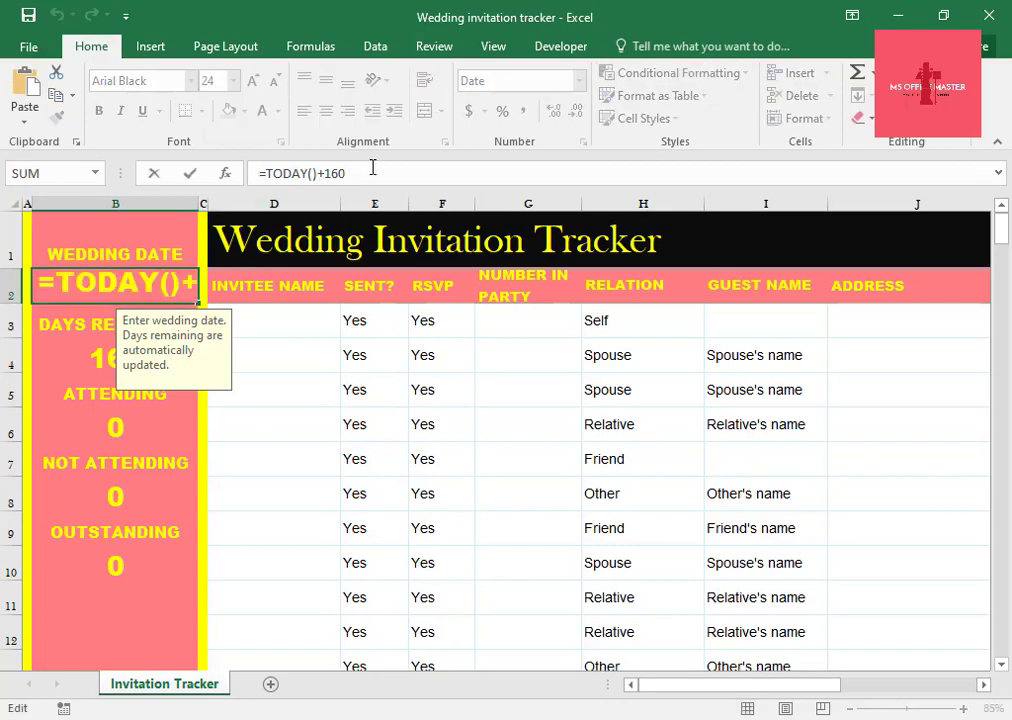
{"action": "key", "text": "BackSpace"}
{"action": "key", "text": "BackSpace"}
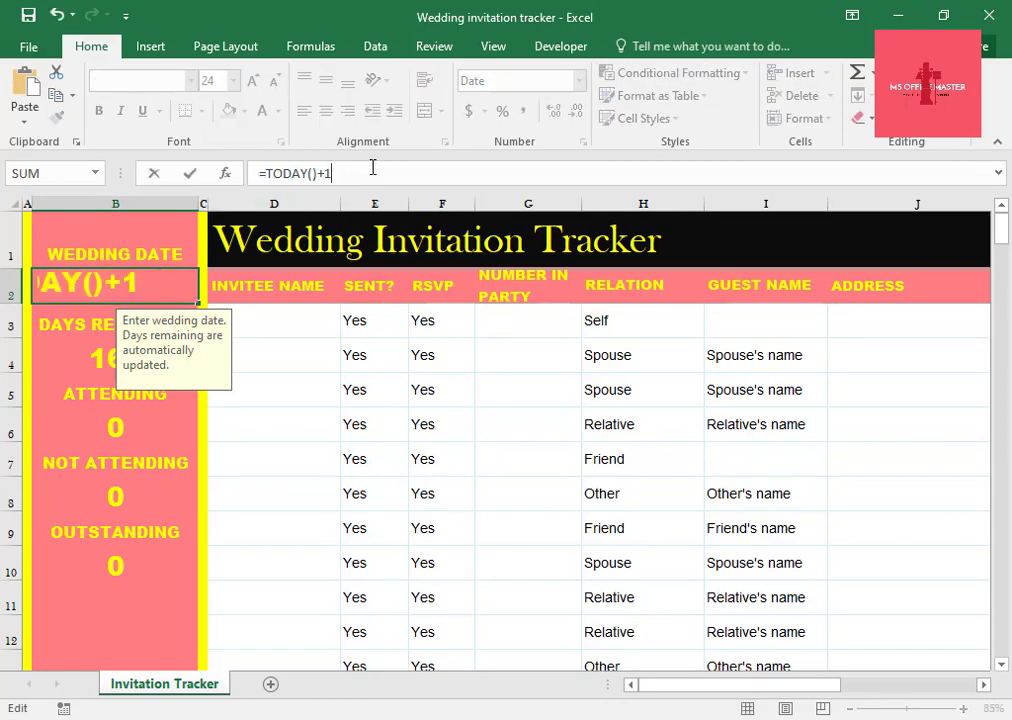
{"action": "type", "text": "50"}
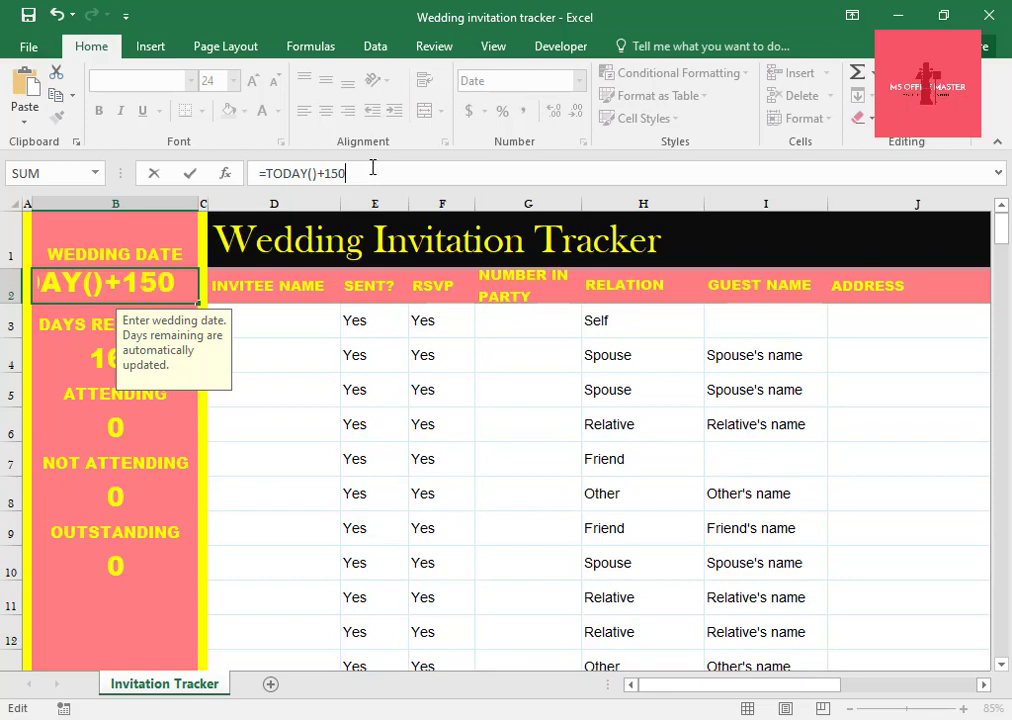
{"action": "key", "text": "Return"}
{"action": "left_click", "coordinate": [371, 365]}
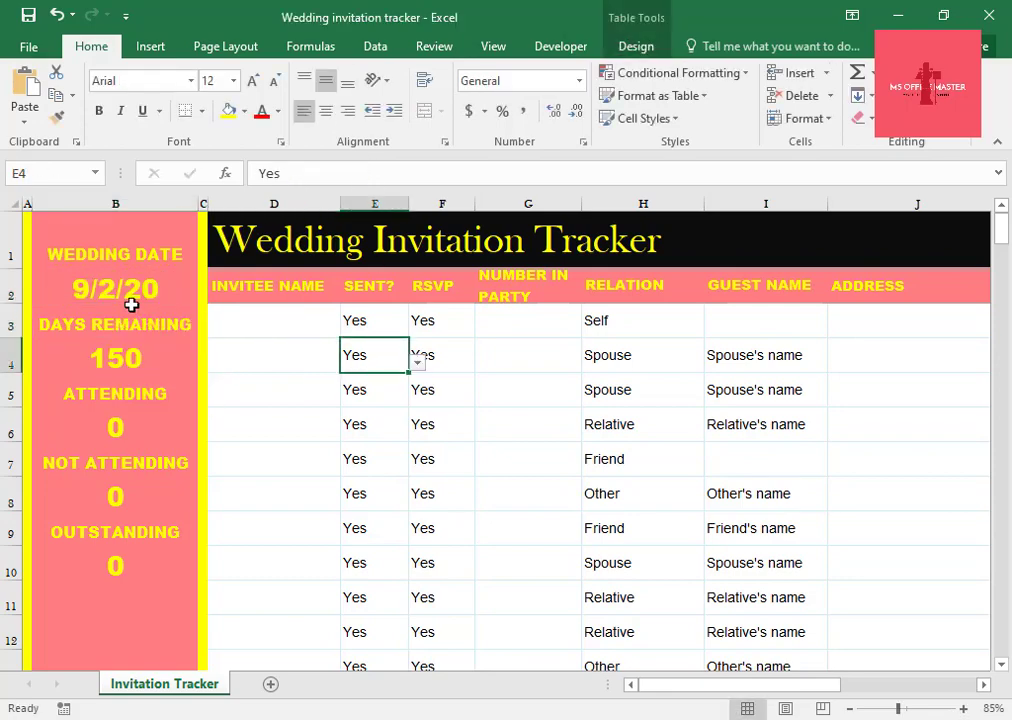
Enter four invitee names in D3–D6 and begin the next name in D7.
{"action": "left_click", "coordinate": [271, 283]}
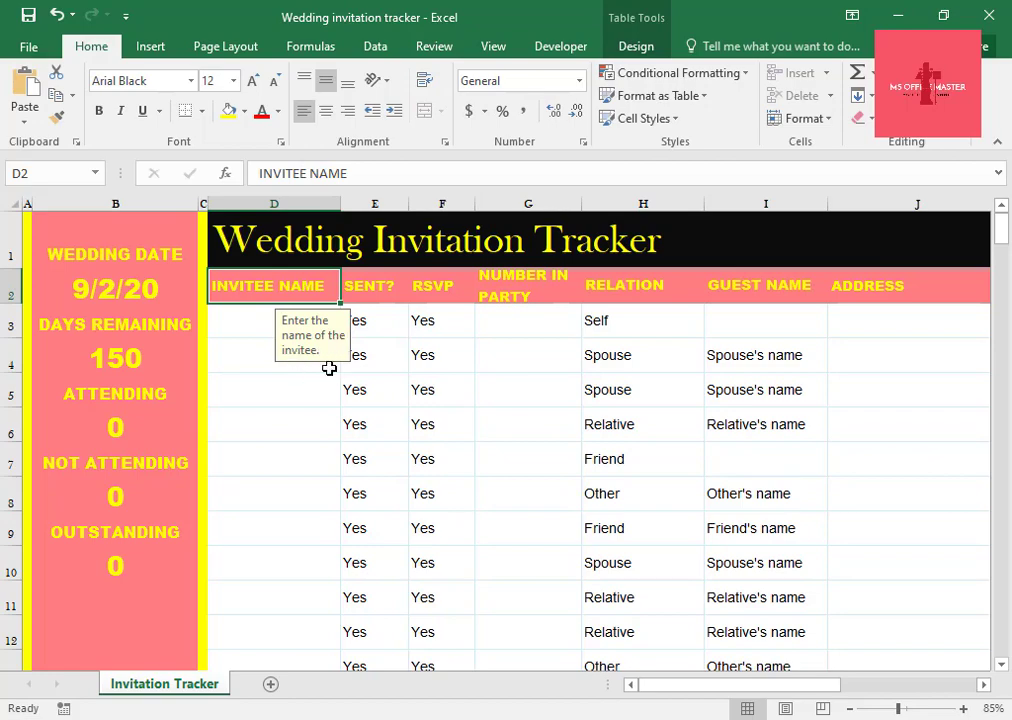
{"action": "left_click", "coordinate": [239, 316]}
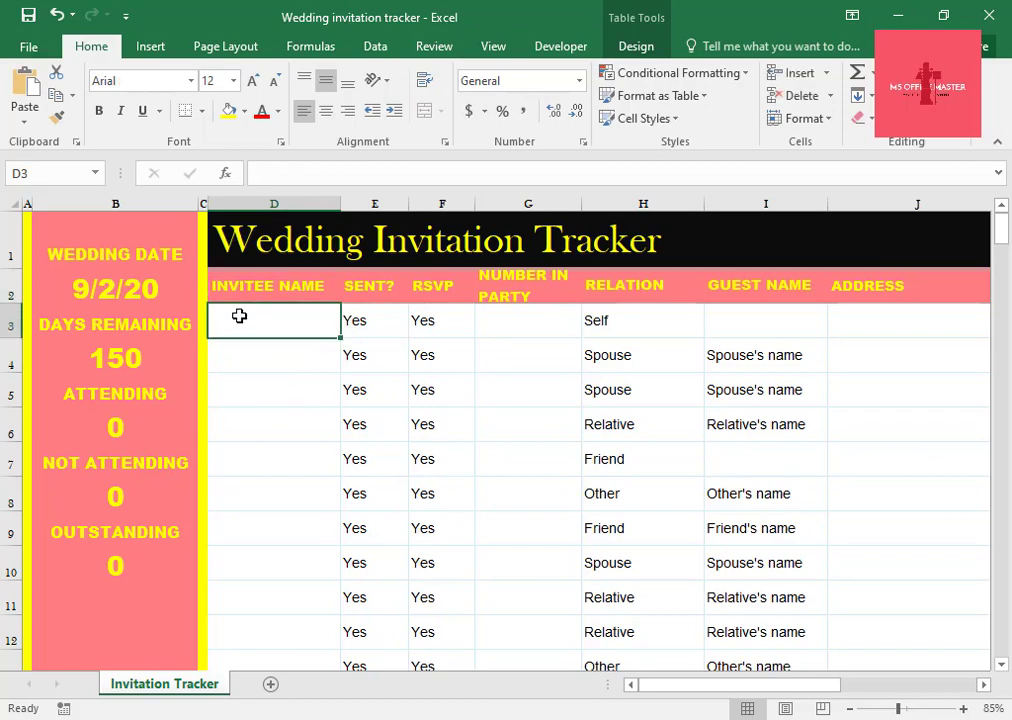
{"action": "type", "text": "Ms "}
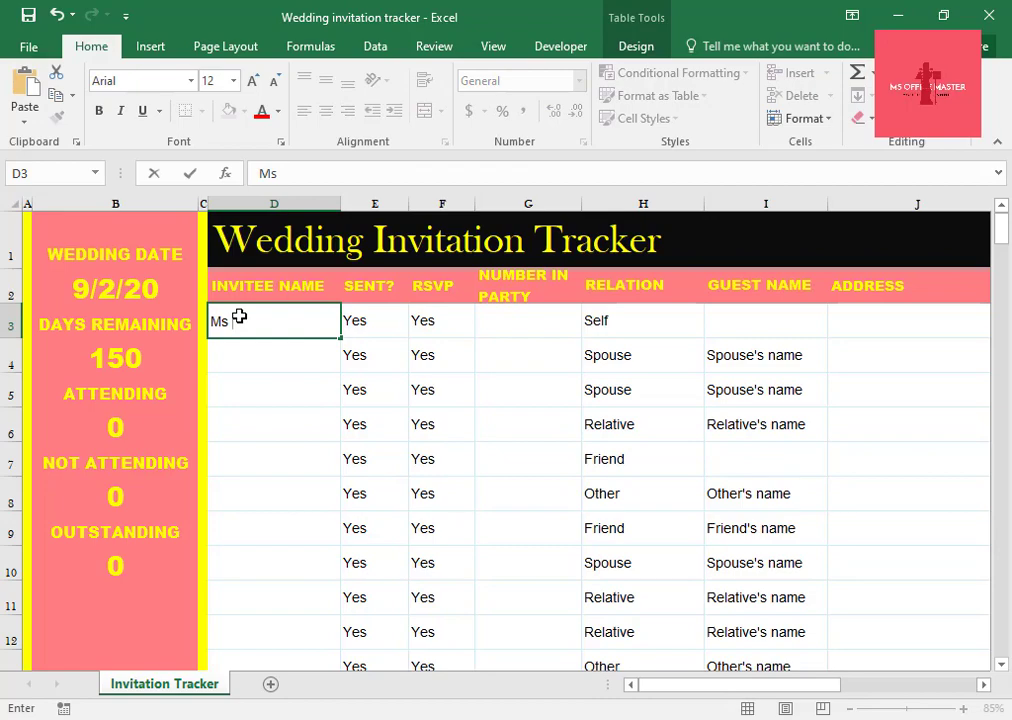
{"action": "type", "text": "Office Master"}
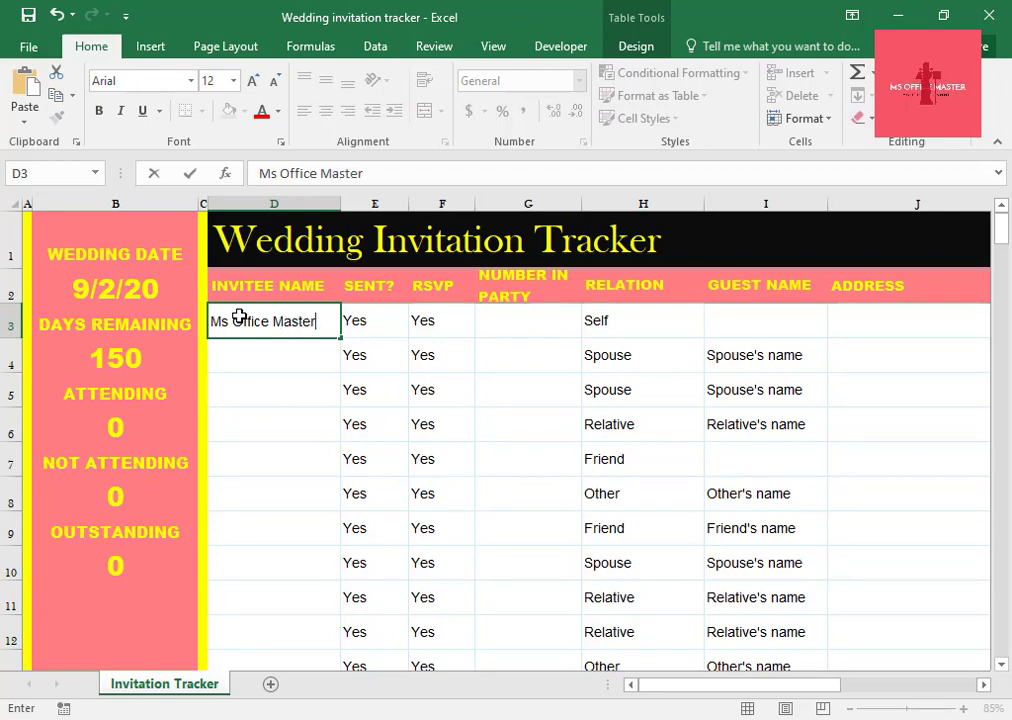
{"action": "key", "text": "Return"}
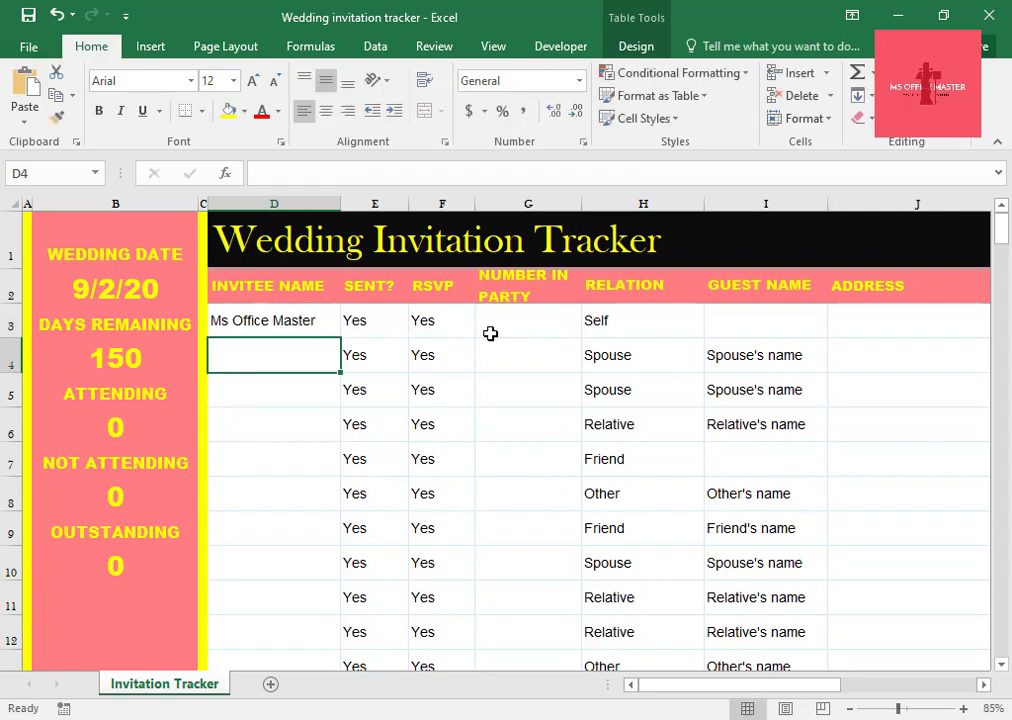
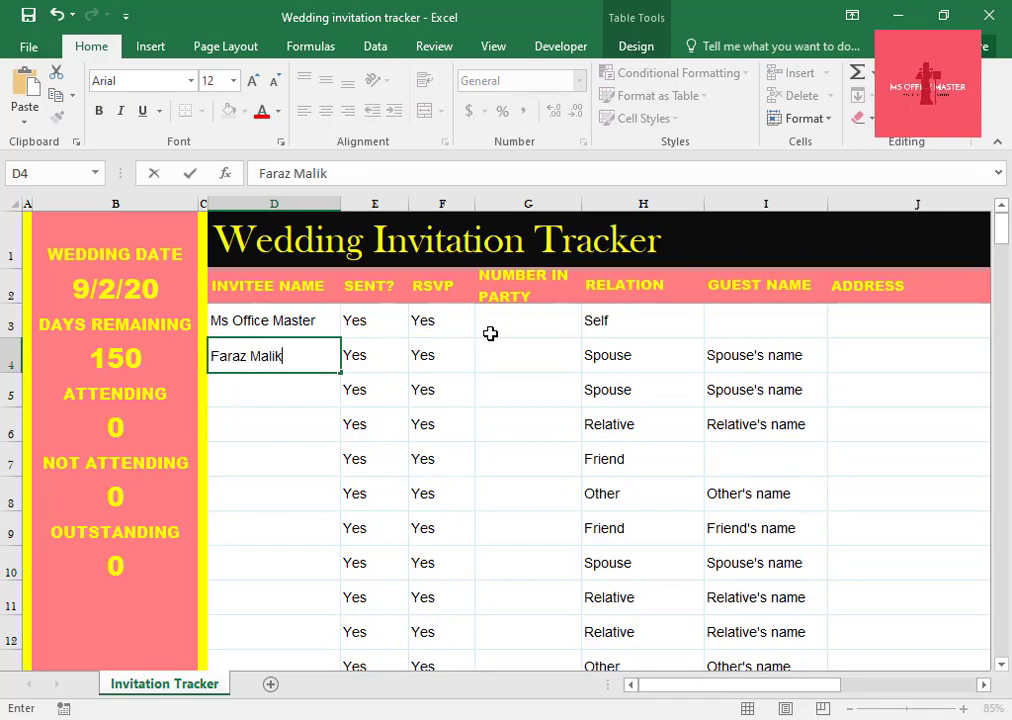
{"action": "key", "text": "Return"}
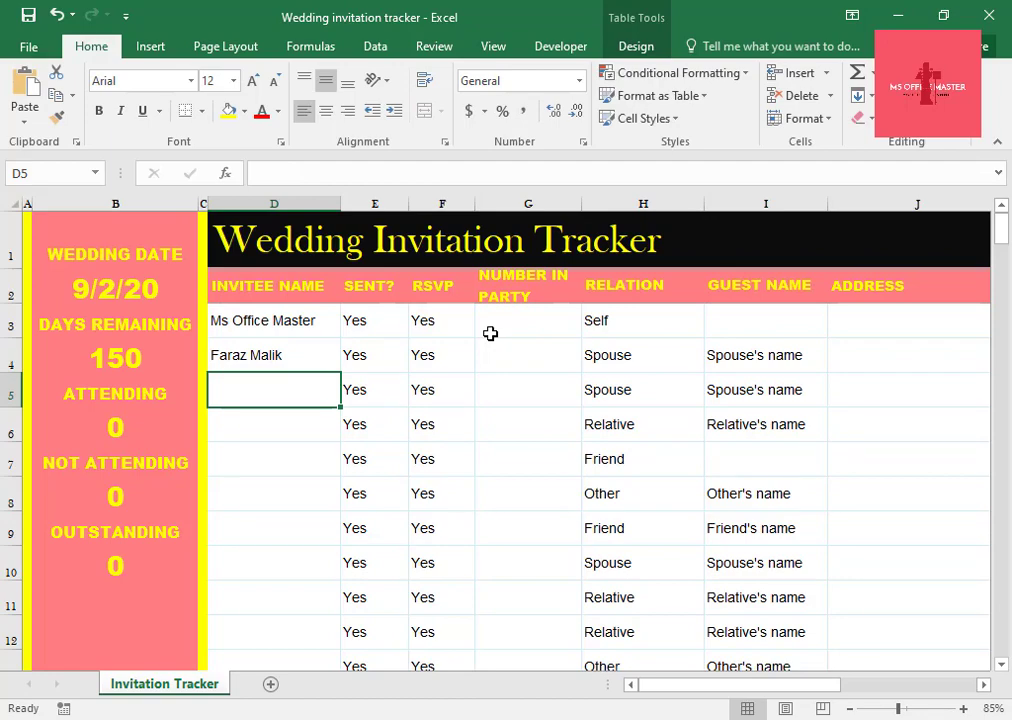
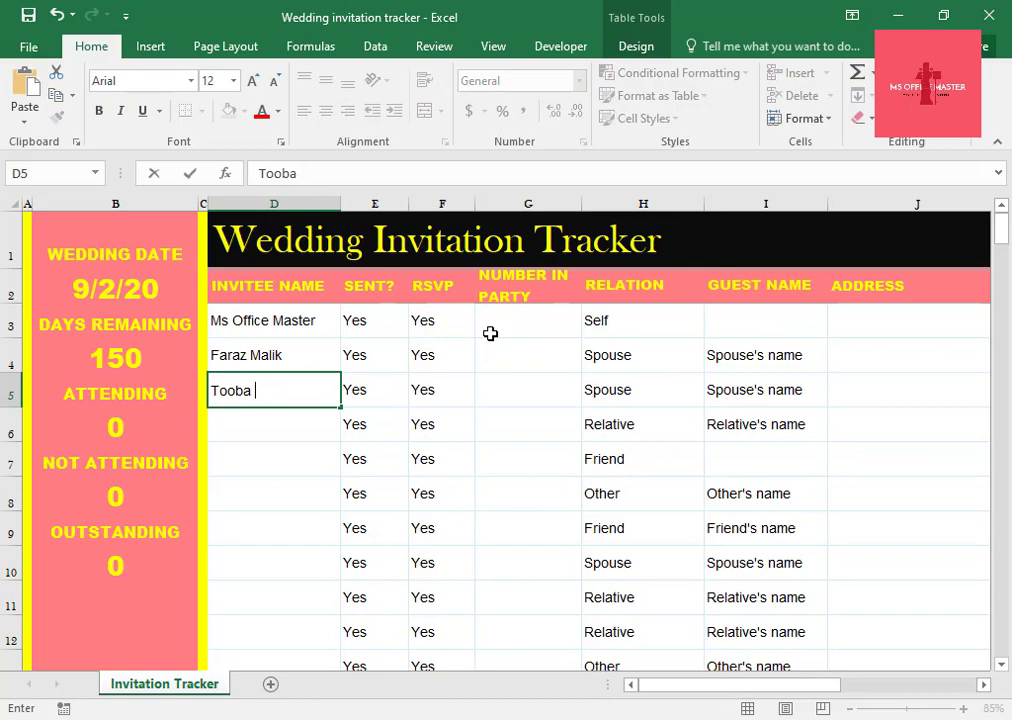
{"action": "key", "text": "Return"}
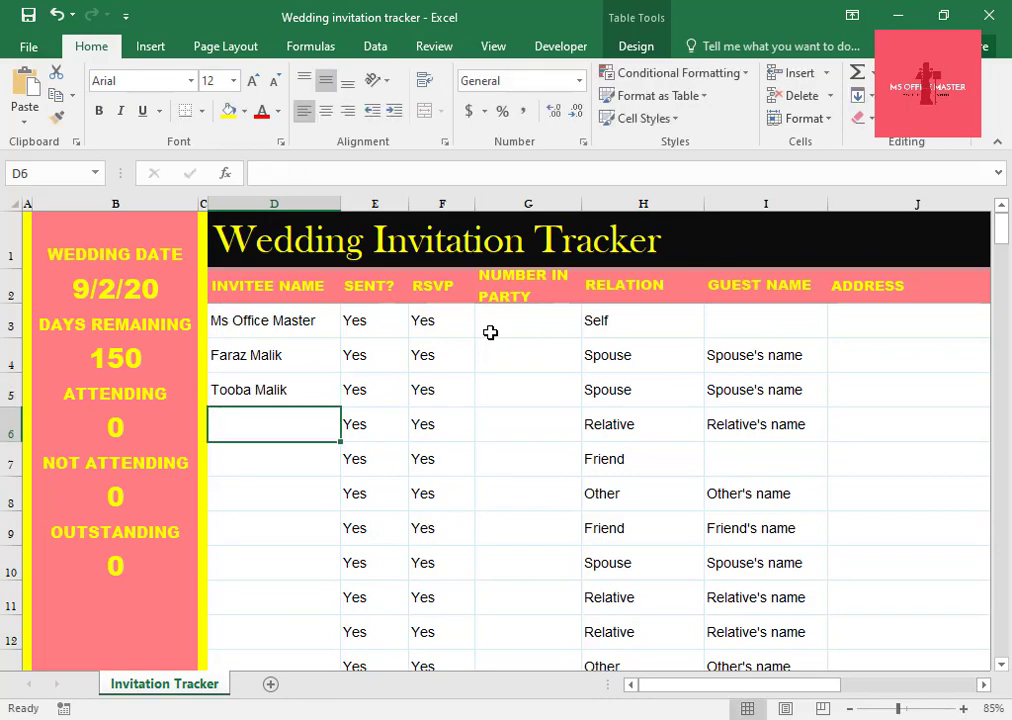
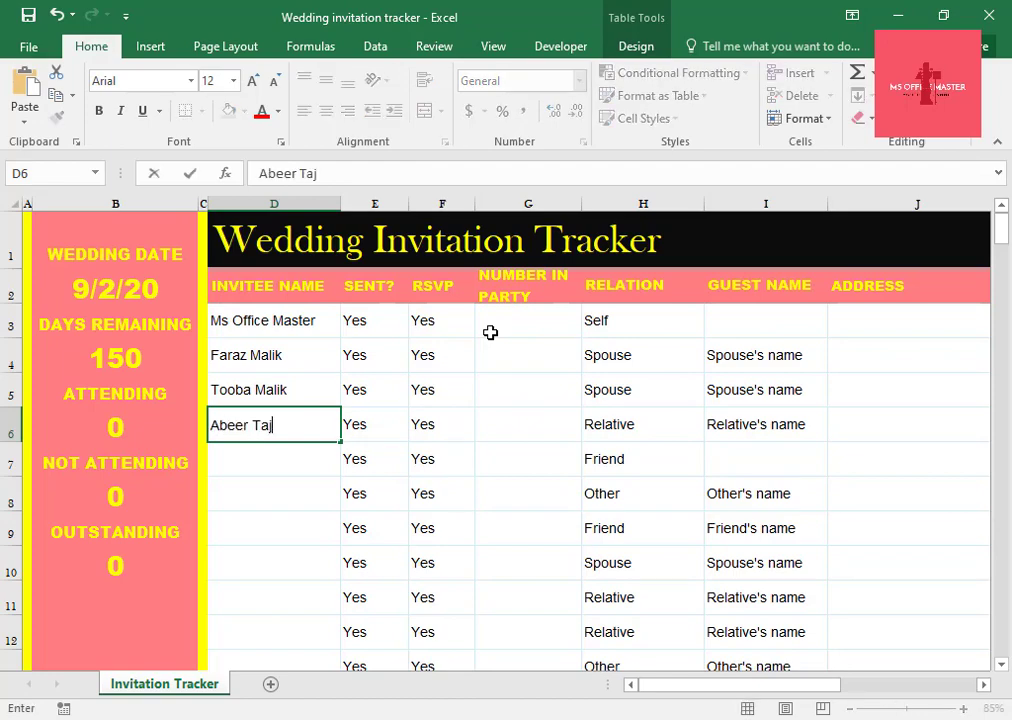
{"action": "key", "text": "Return"}
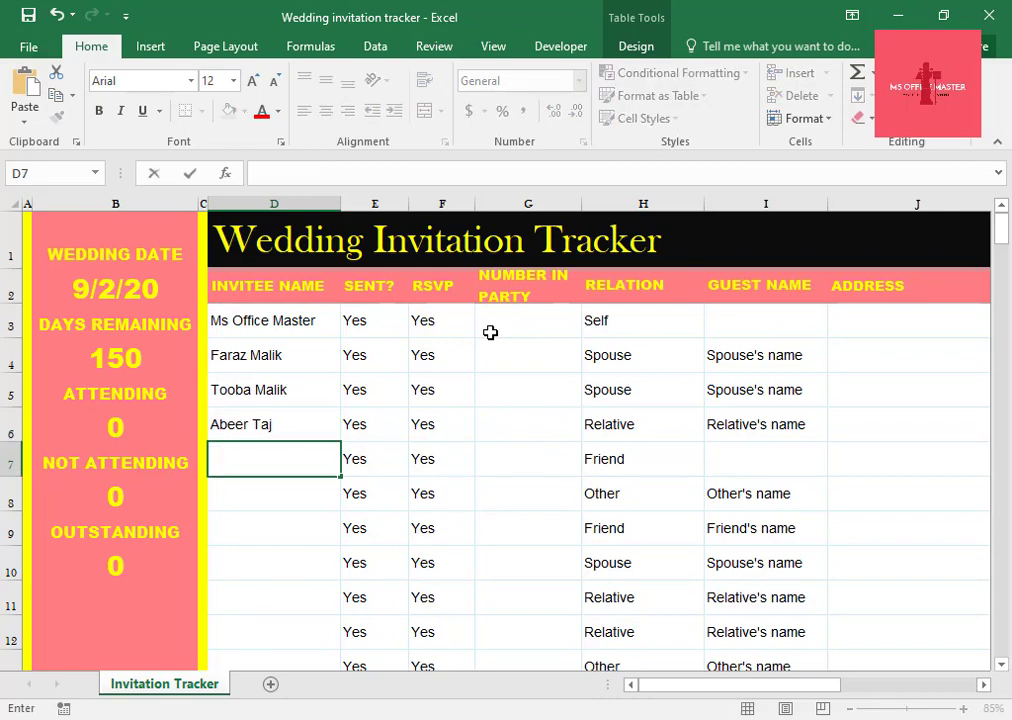
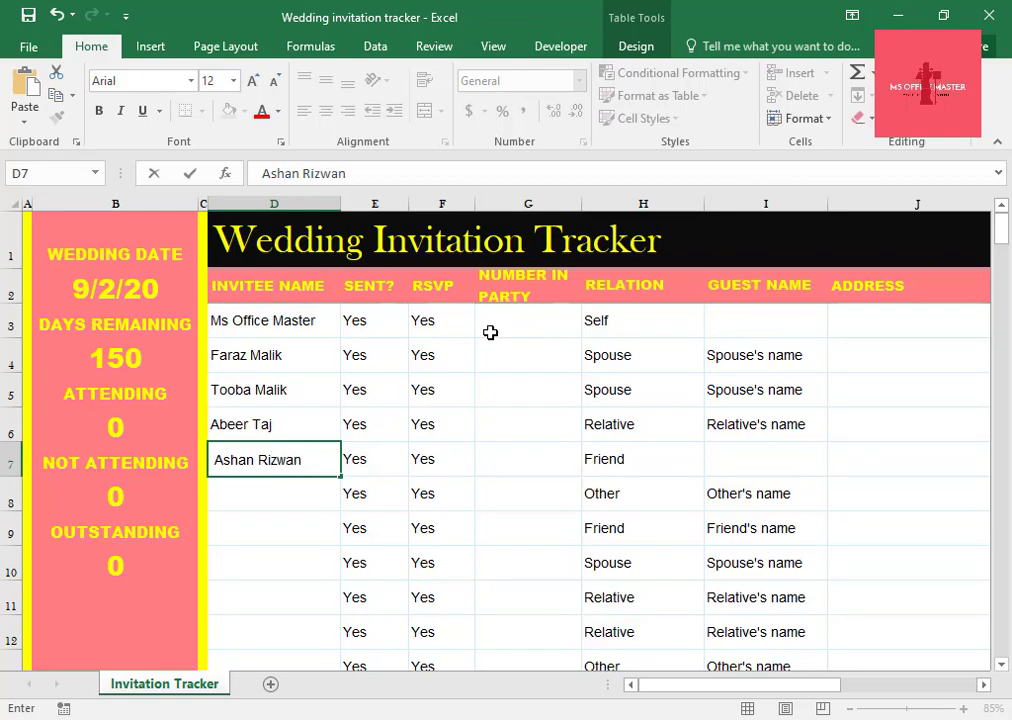
Enter invitee names in D7–D11, fixing a misspelled surname in D8 and completing D11's surname.
{"action": "key", "text": "Return"}
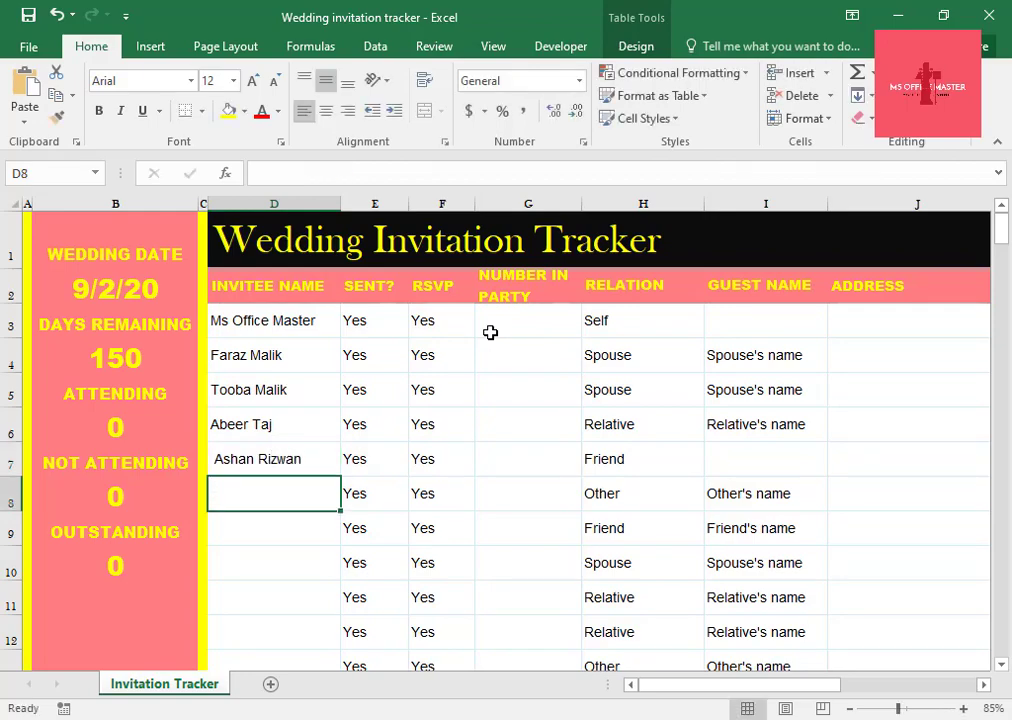
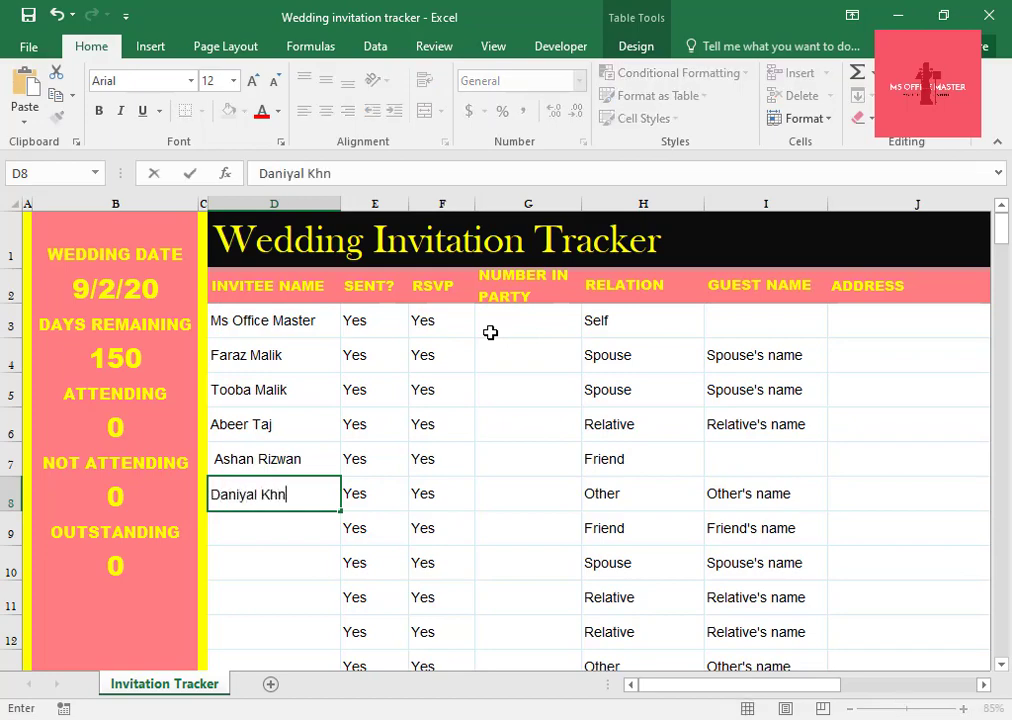
{"action": "key", "text": "Return"}
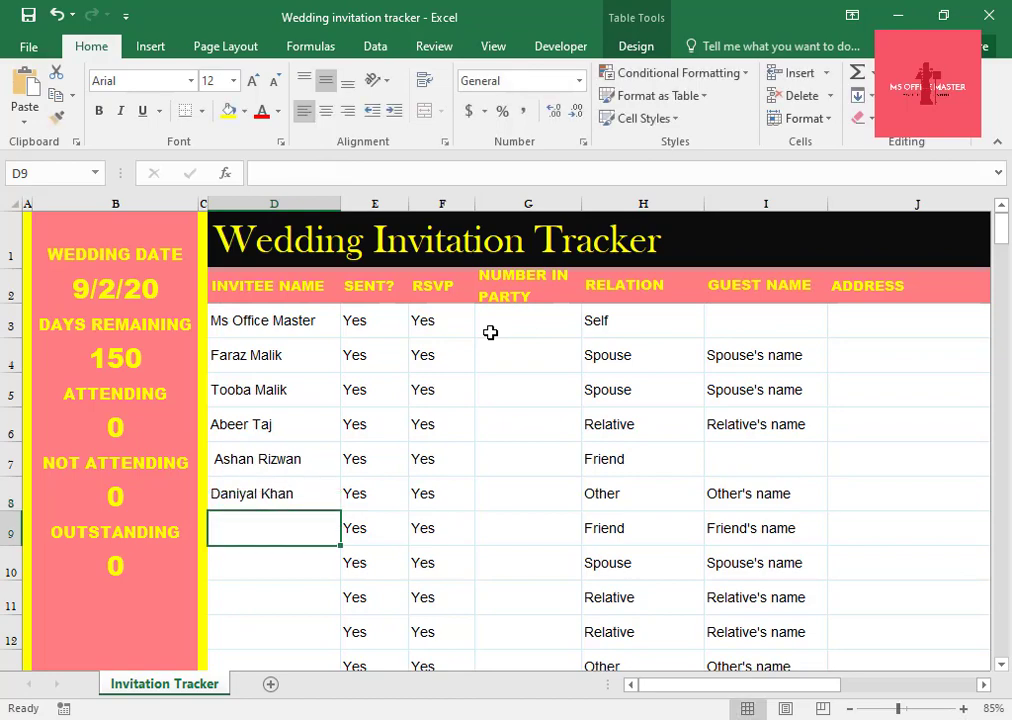
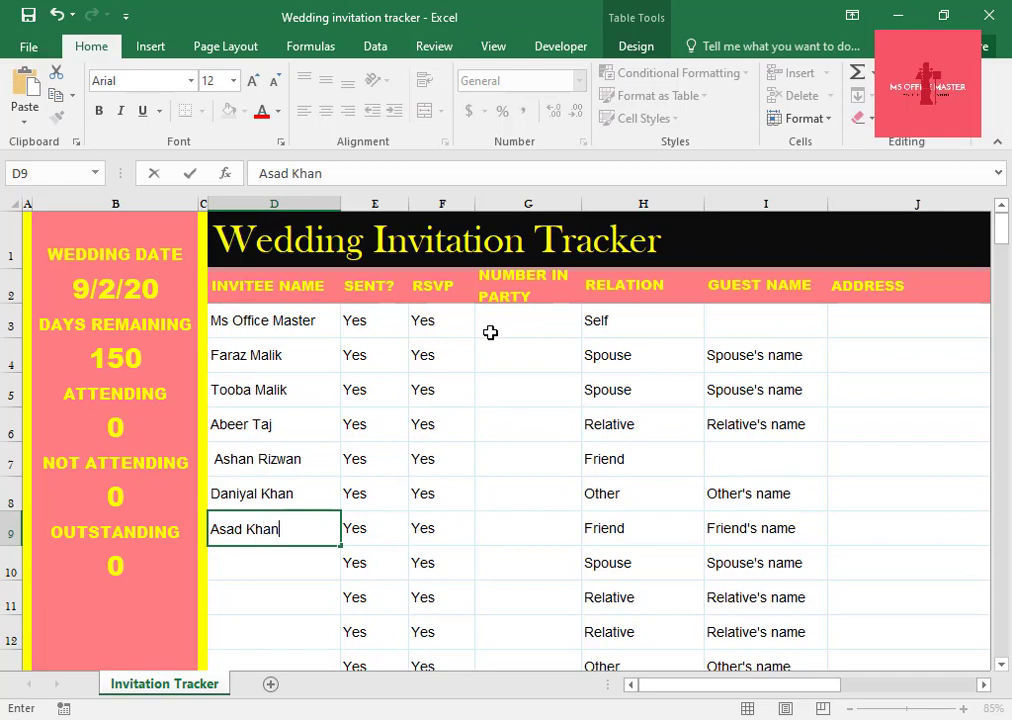
{"action": "key", "text": "Return"}
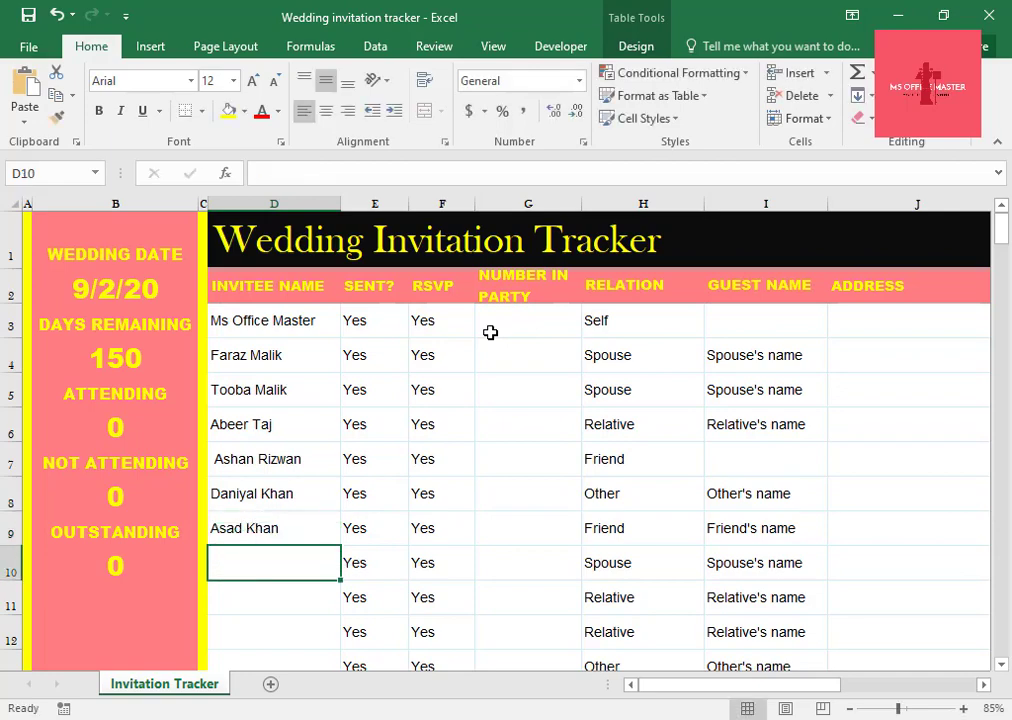
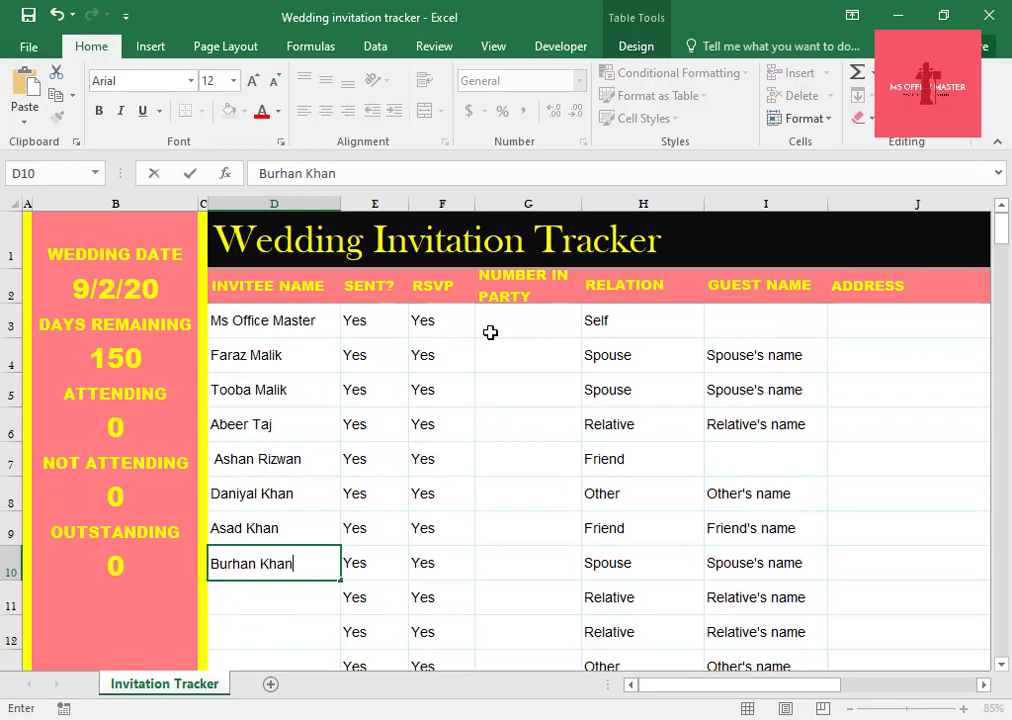
{"action": "key", "text": "Return"}
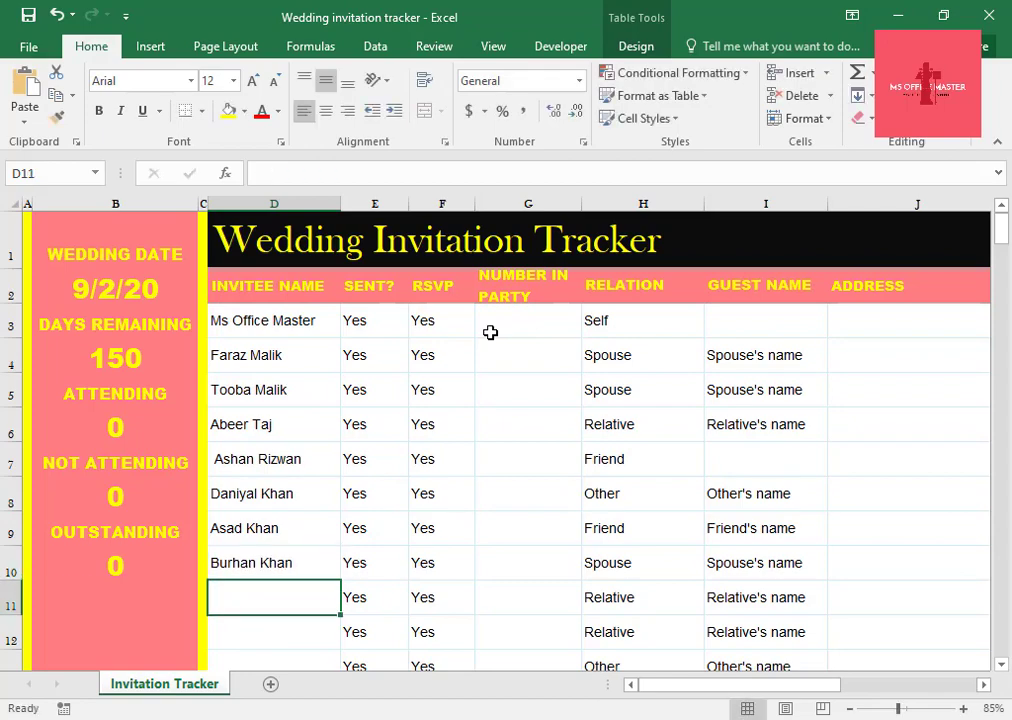
{"action": "type", "text": "Imran"}
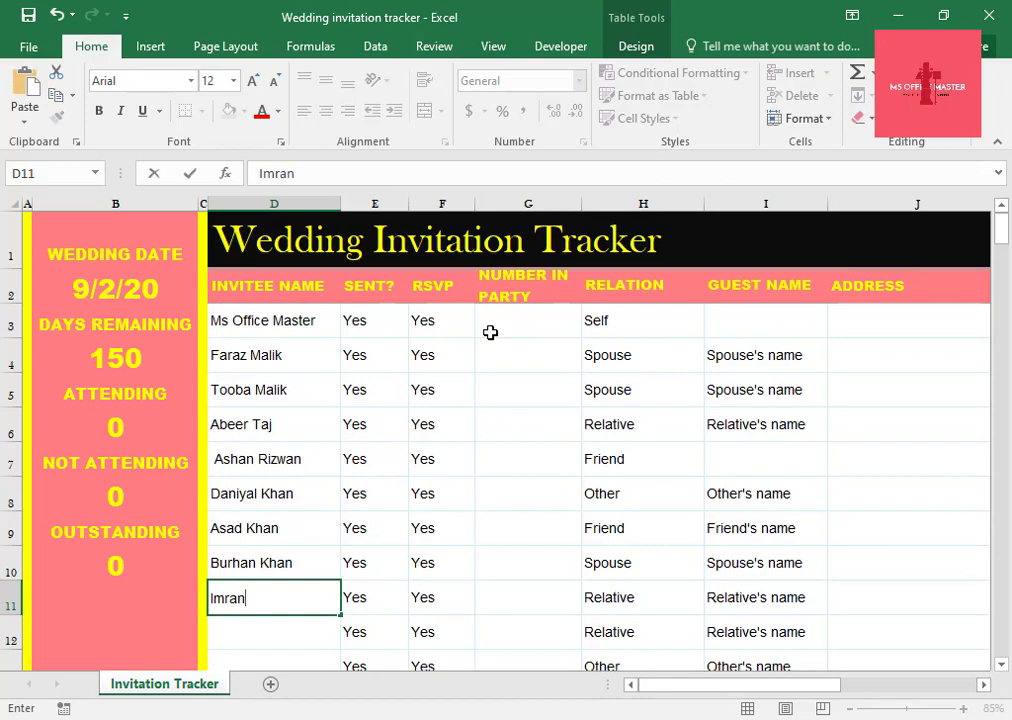
{"action": "key", "text": "Return"}
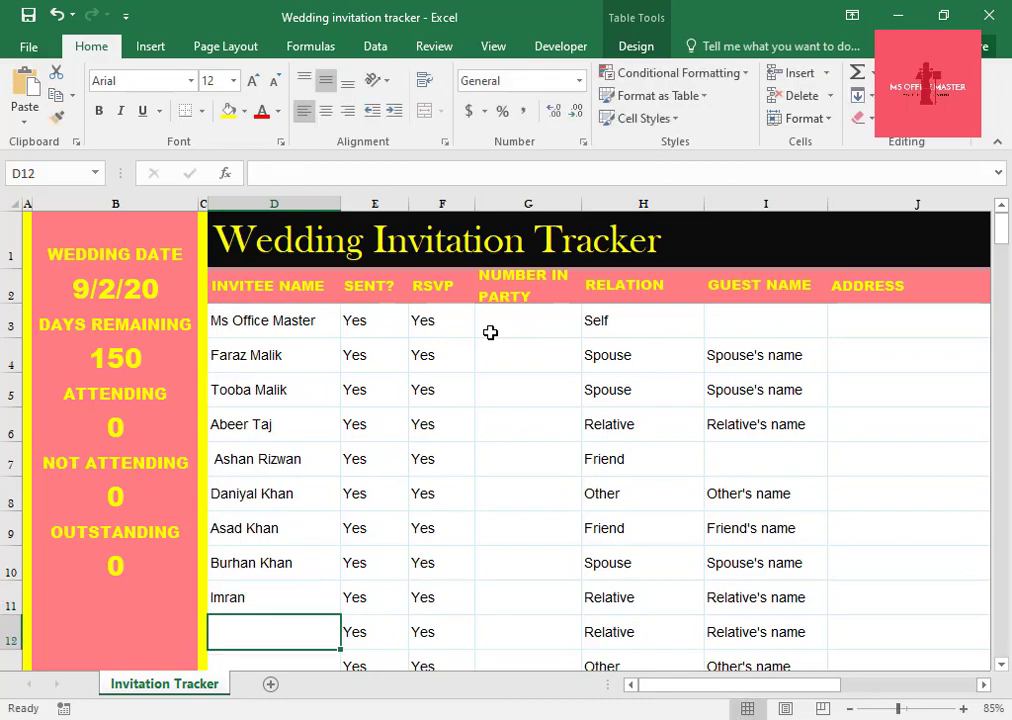
{"action": "left_click", "coordinate": [312, 594]}
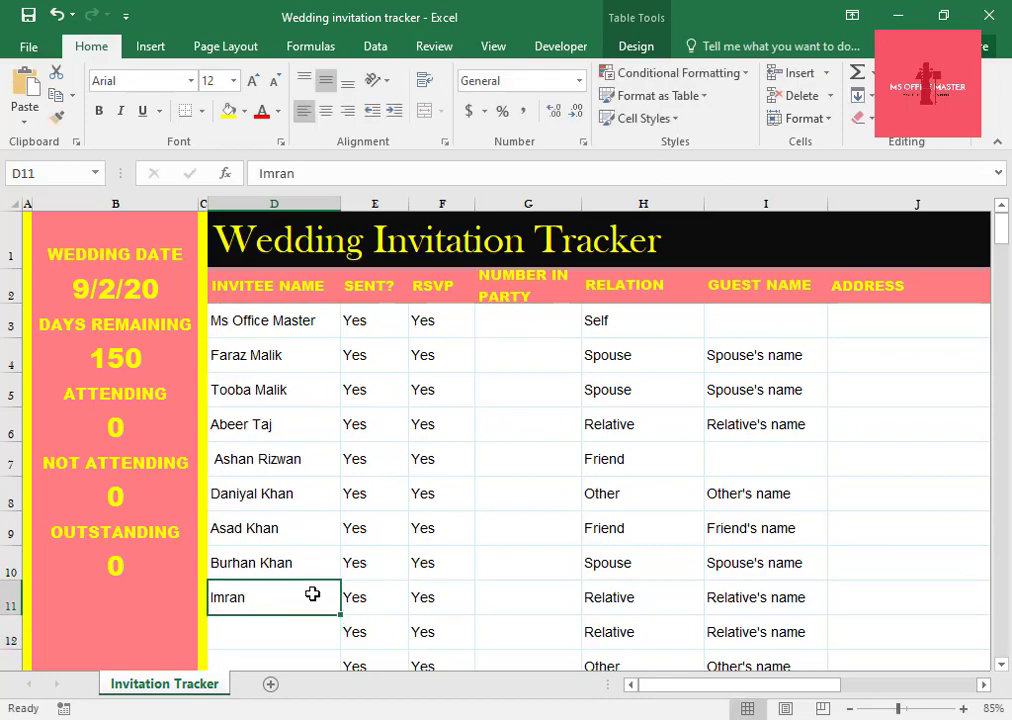
{"action": "double_click", "coordinate": [312, 594]}
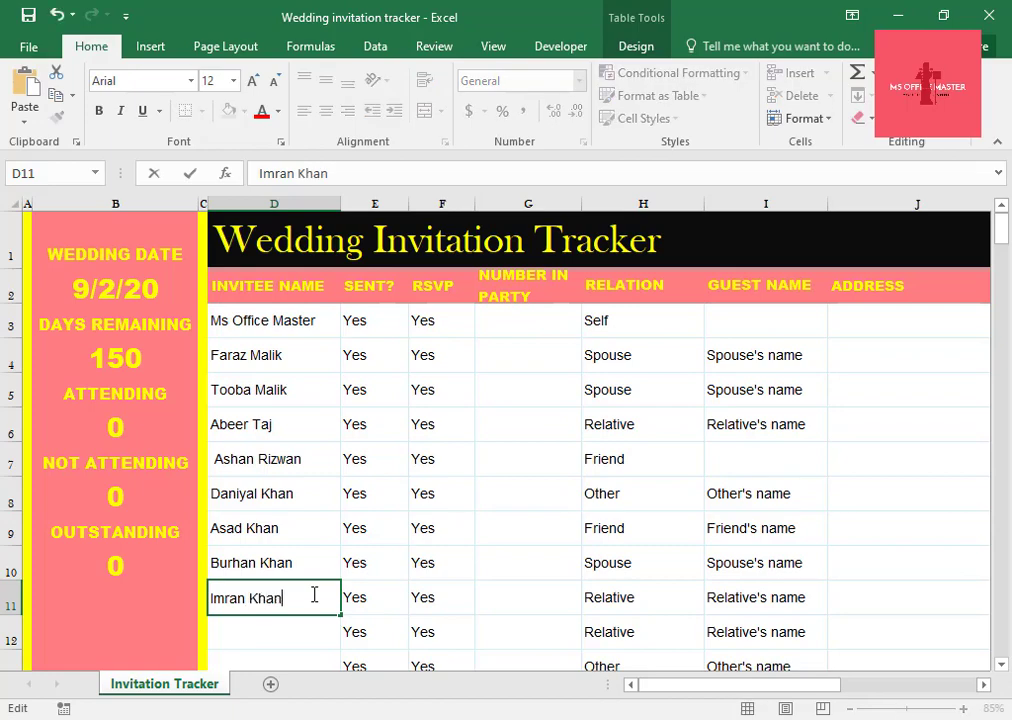
{"action": "key", "text": "Return"}
Enter invitee names in D12–D17 and start typing the name in D18.
{"action": "scroll", "coordinate": [429, 544], "scroll_direction": "down", "scroll_amount": 2}
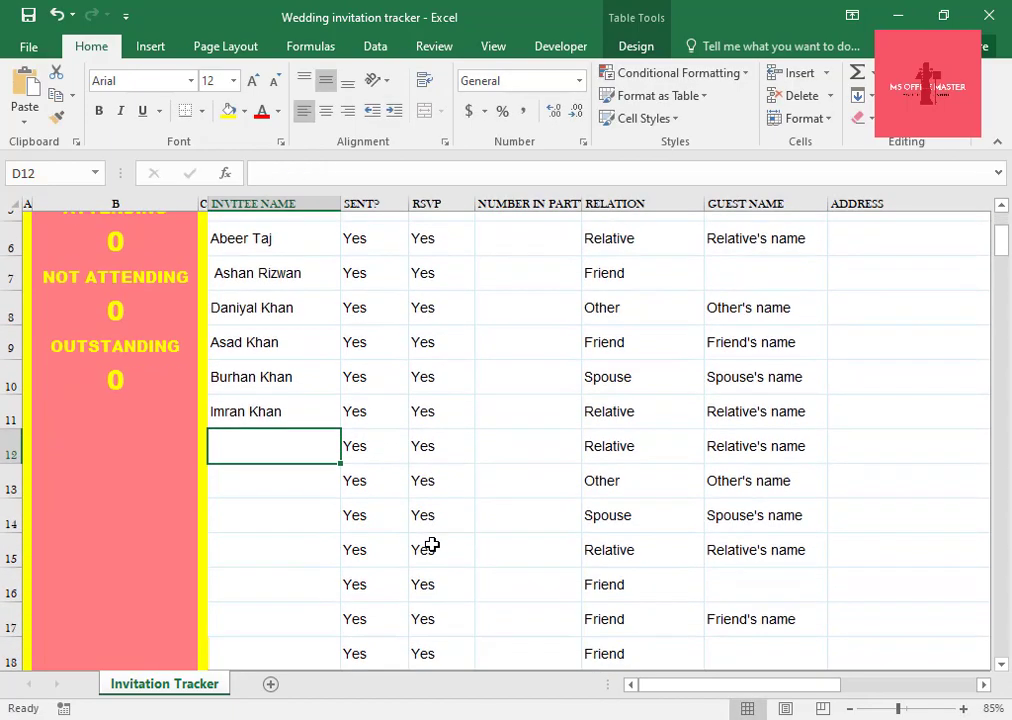
{"action": "scroll", "coordinate": [431, 545], "scroll_direction": "down", "scroll_amount": 1}
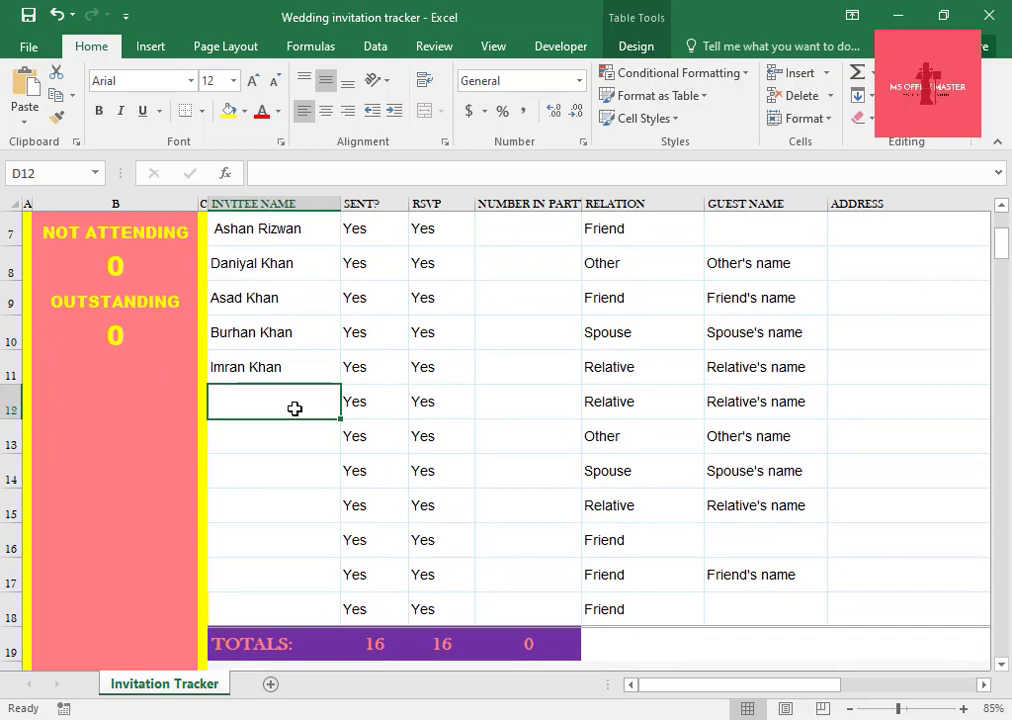
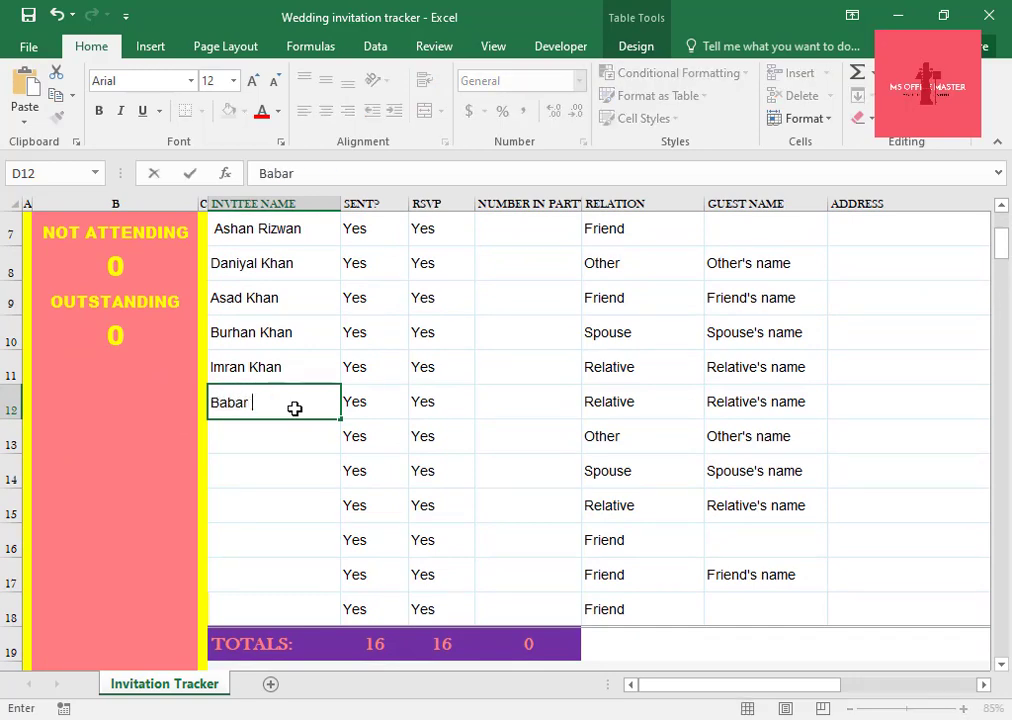
{"action": "key", "text": "Return"}
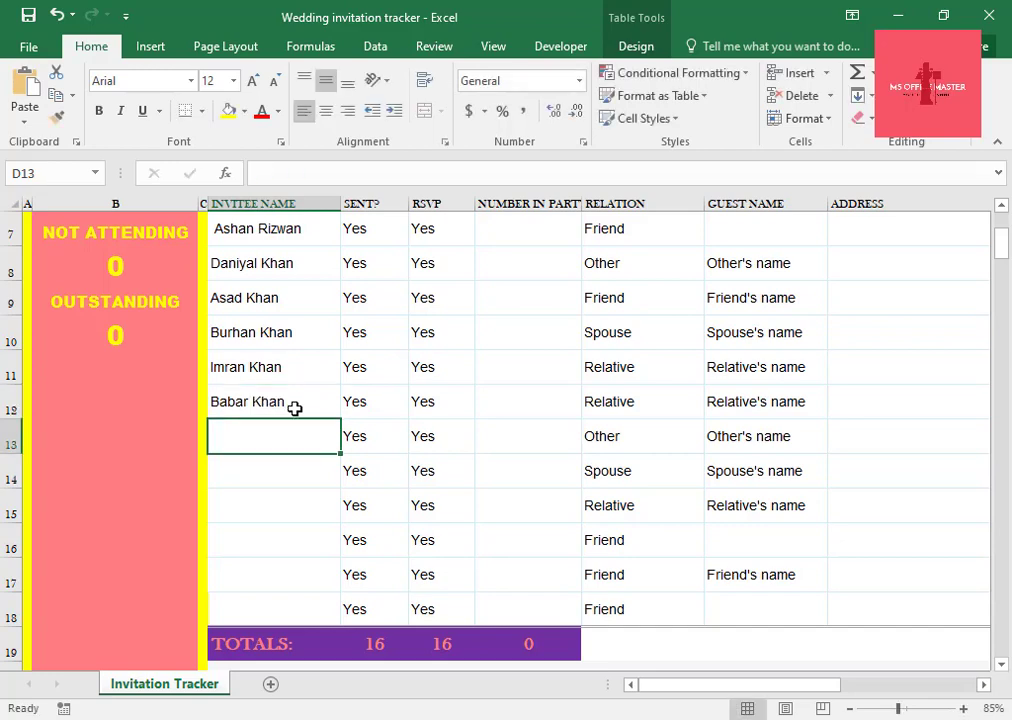
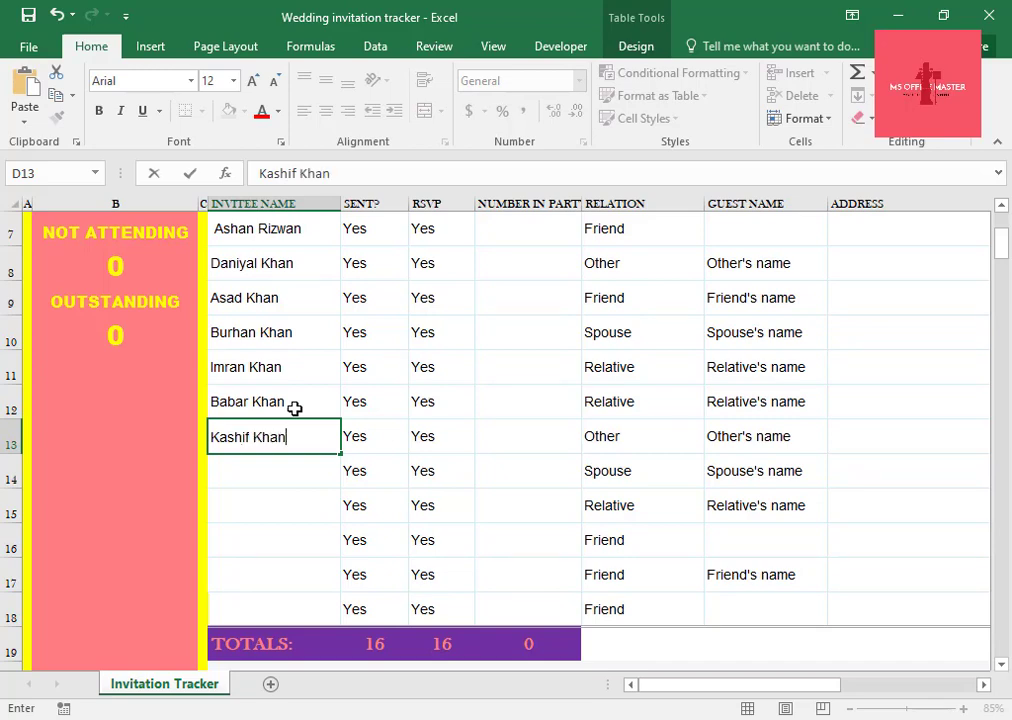
{"action": "key", "text": "Return"}
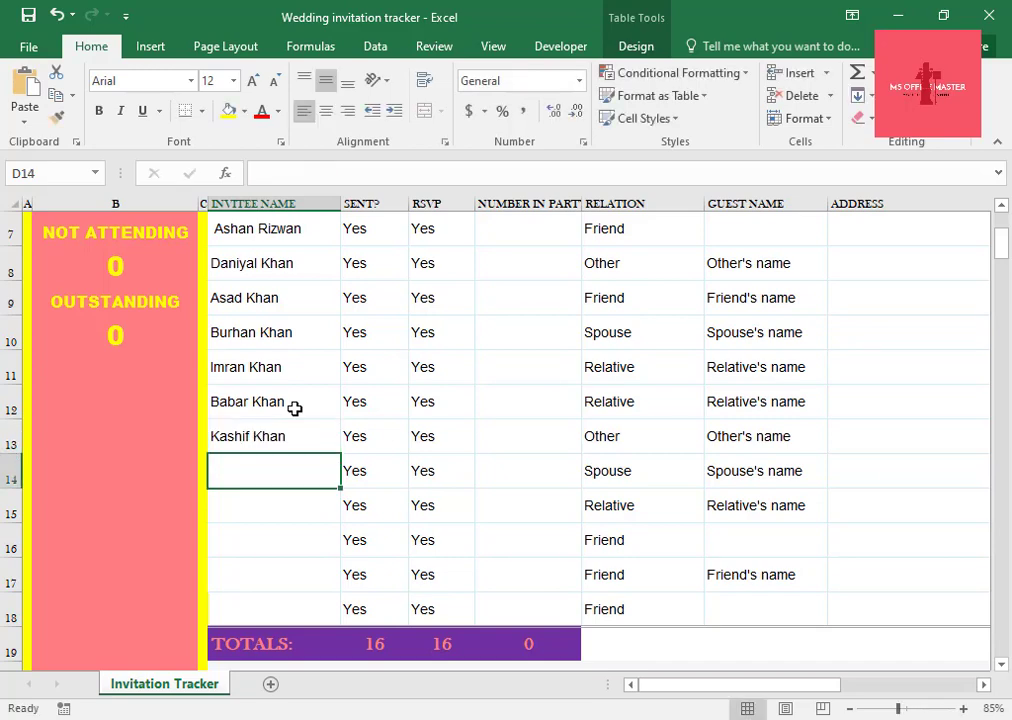
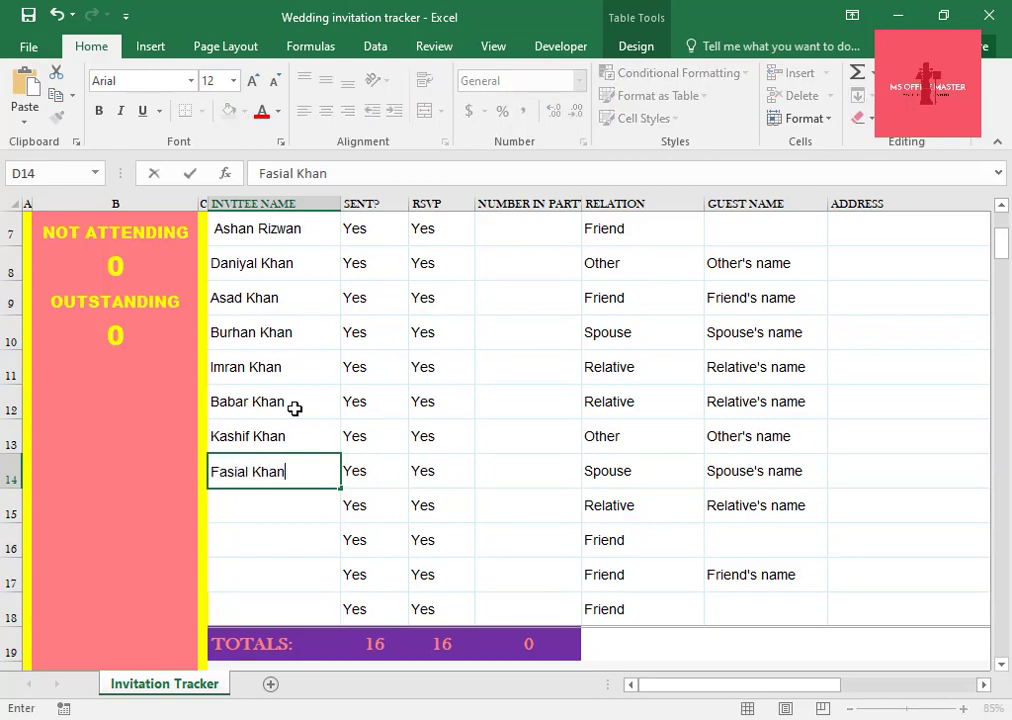
{"action": "key", "text": "Return"}
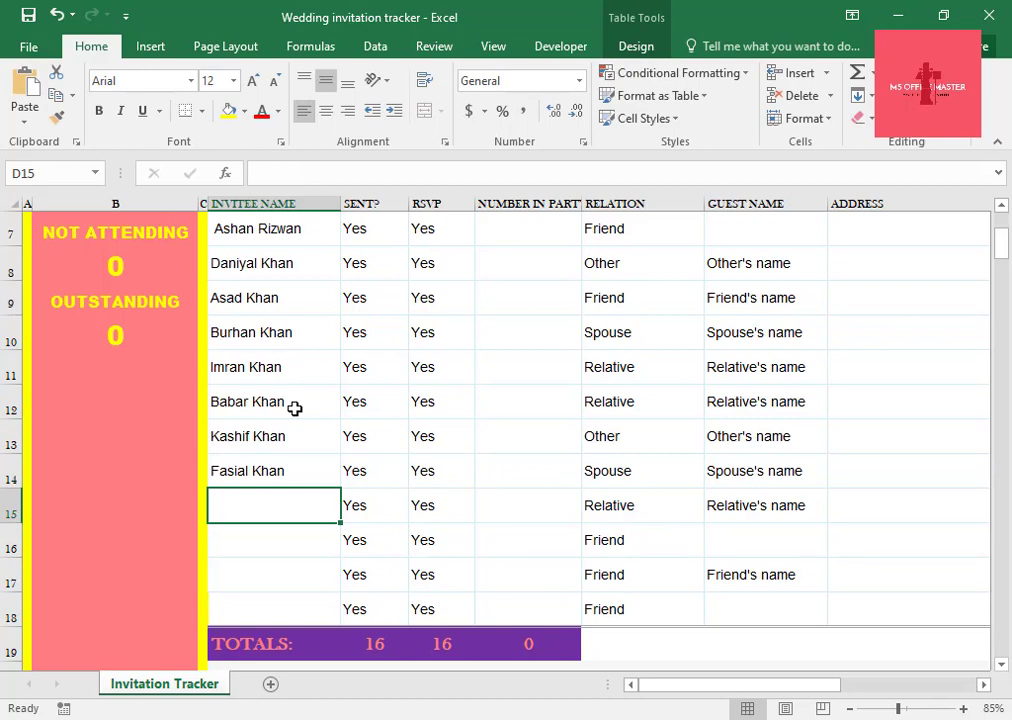
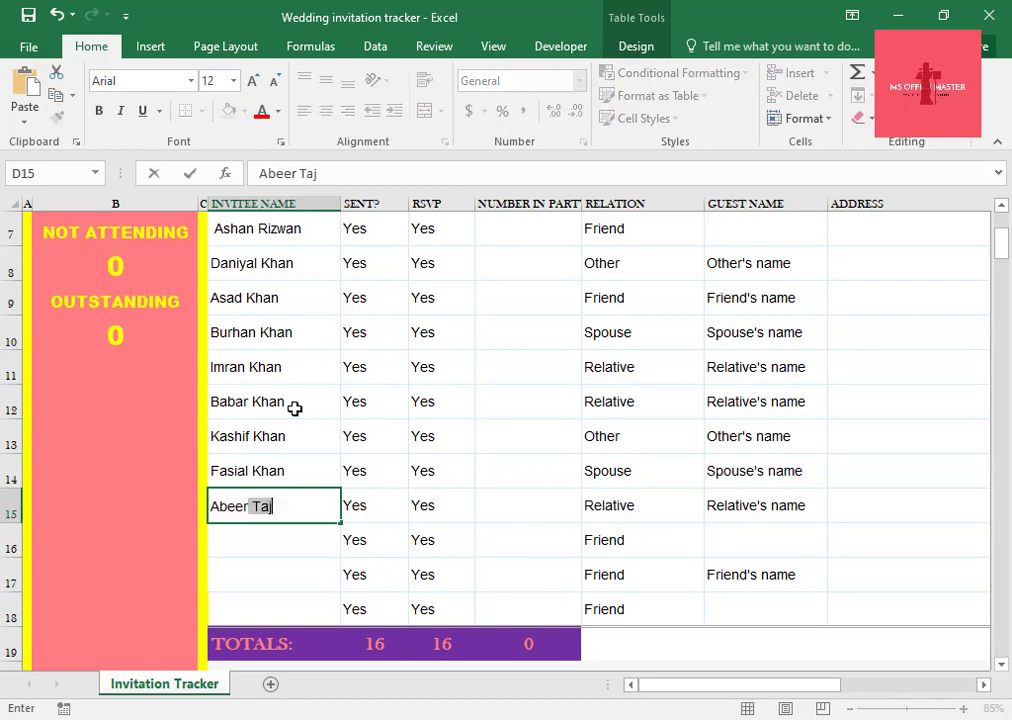
{"action": "key", "text": "Return"}
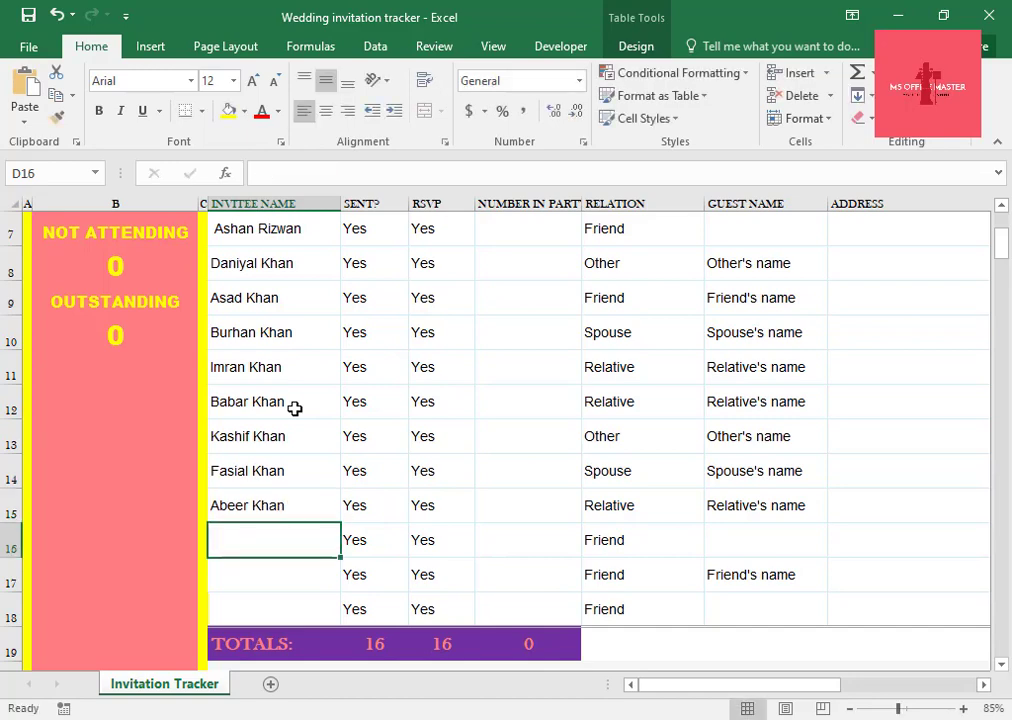
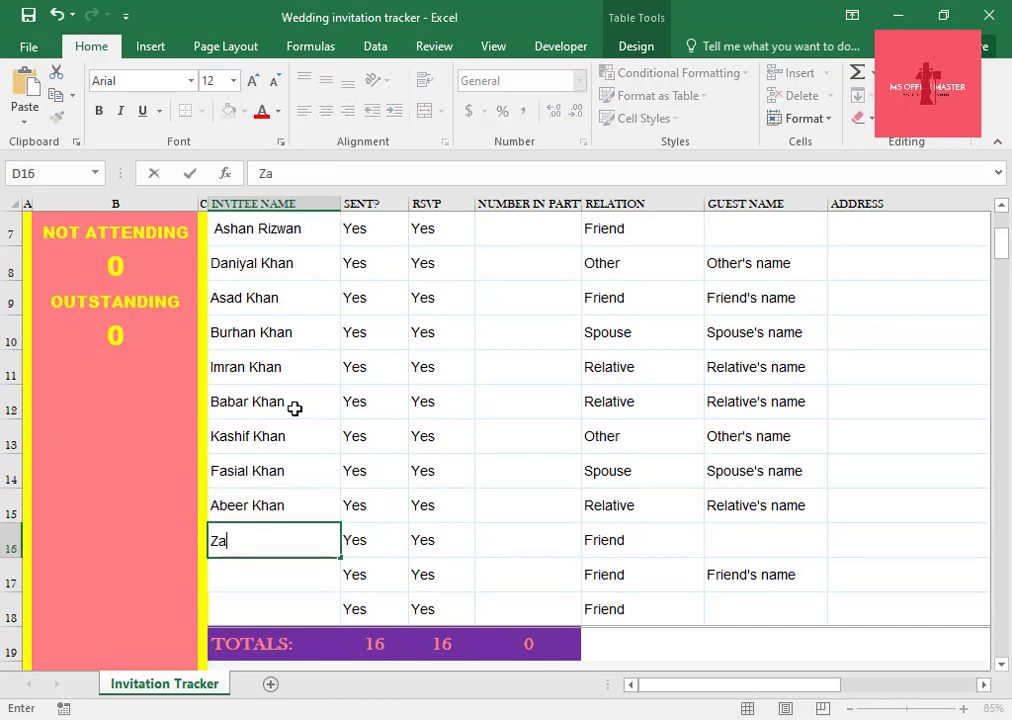
{"action": "key", "text": "Return"}
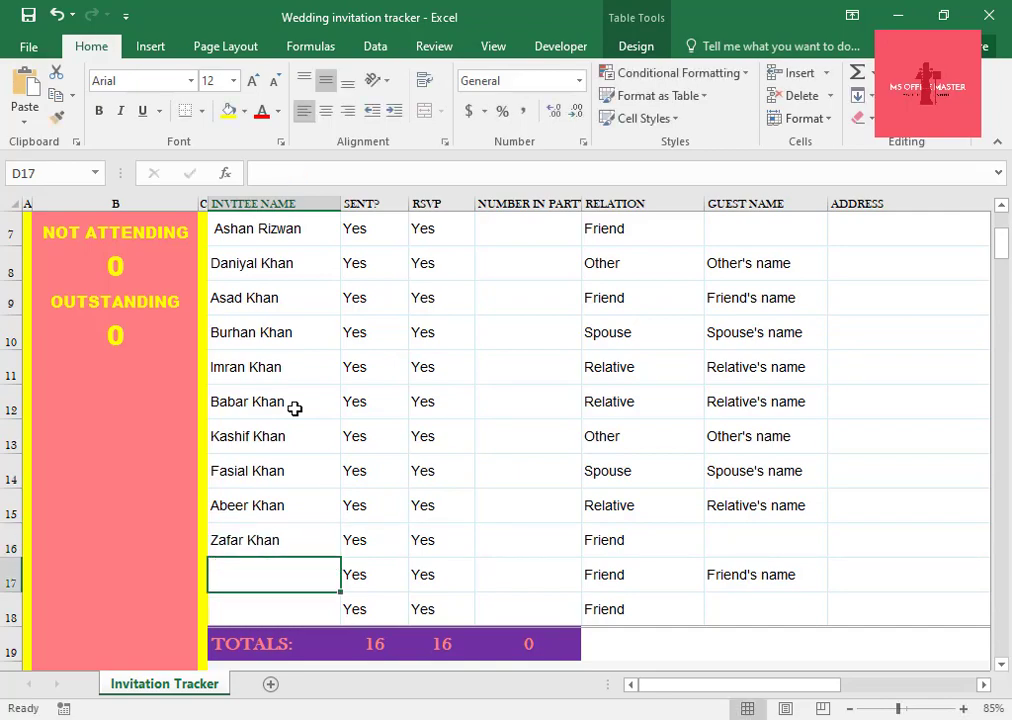
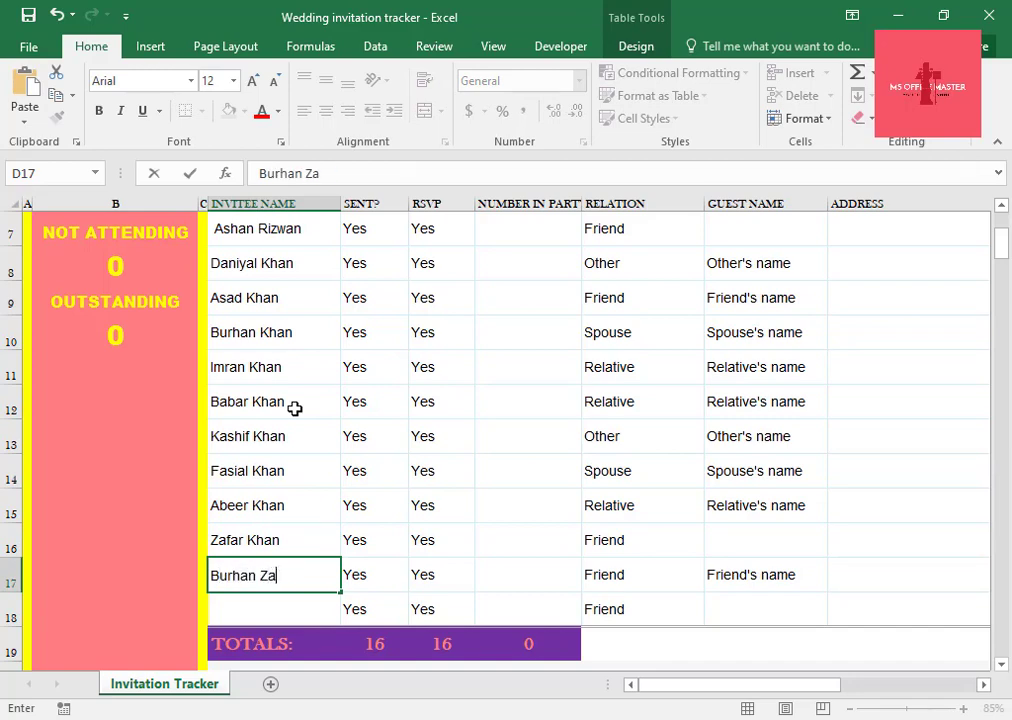
{"action": "key", "text": "Return"}
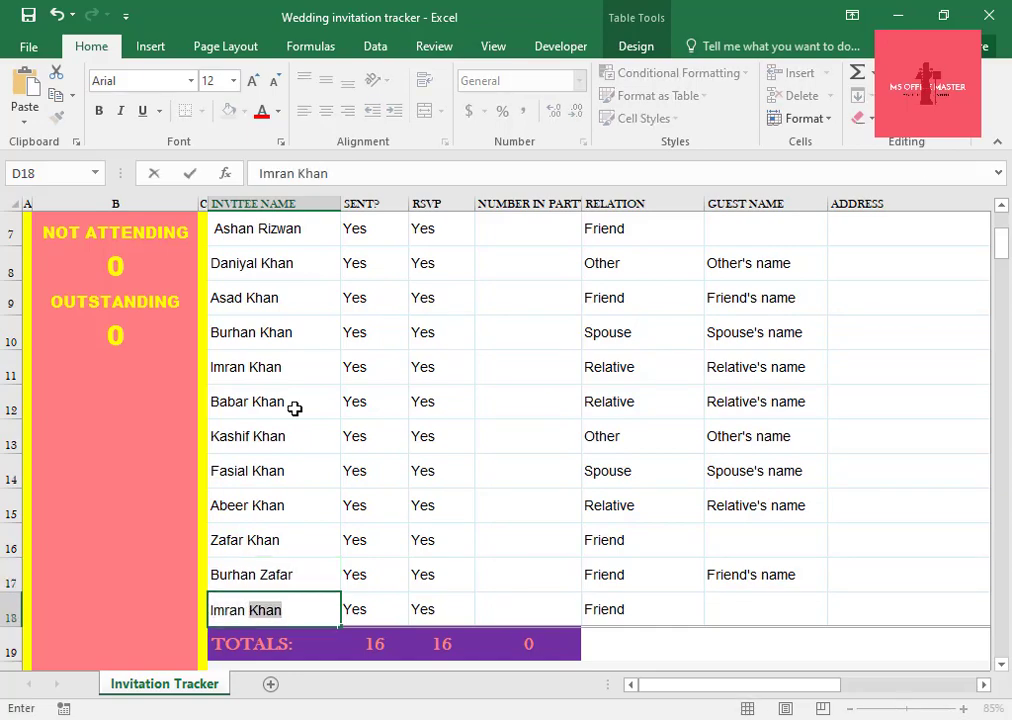
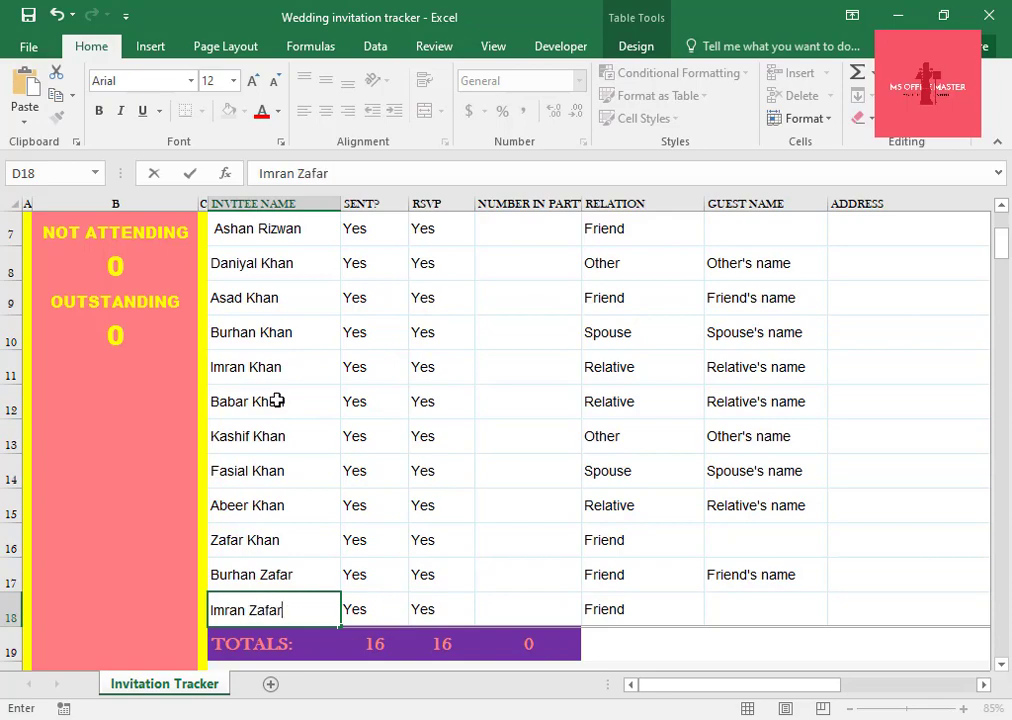
Display the input guidance notes on the SENT? (E2) and RSVP (F2) header cells.
{"action": "scroll", "coordinate": [557, 371], "scroll_direction": "up", "scroll_amount": 2}
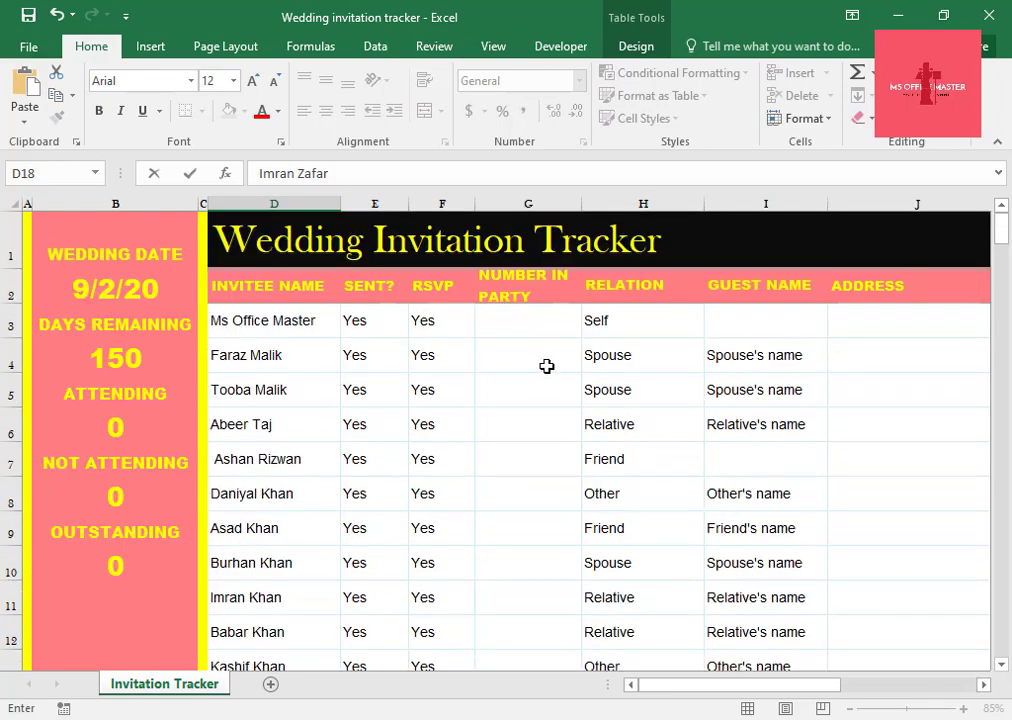
{"action": "scroll", "coordinate": [499, 362], "scroll_direction": "down", "scroll_amount": 1}
{"action": "scroll", "coordinate": [499, 364], "scroll_direction": "down", "scroll_amount": 2}
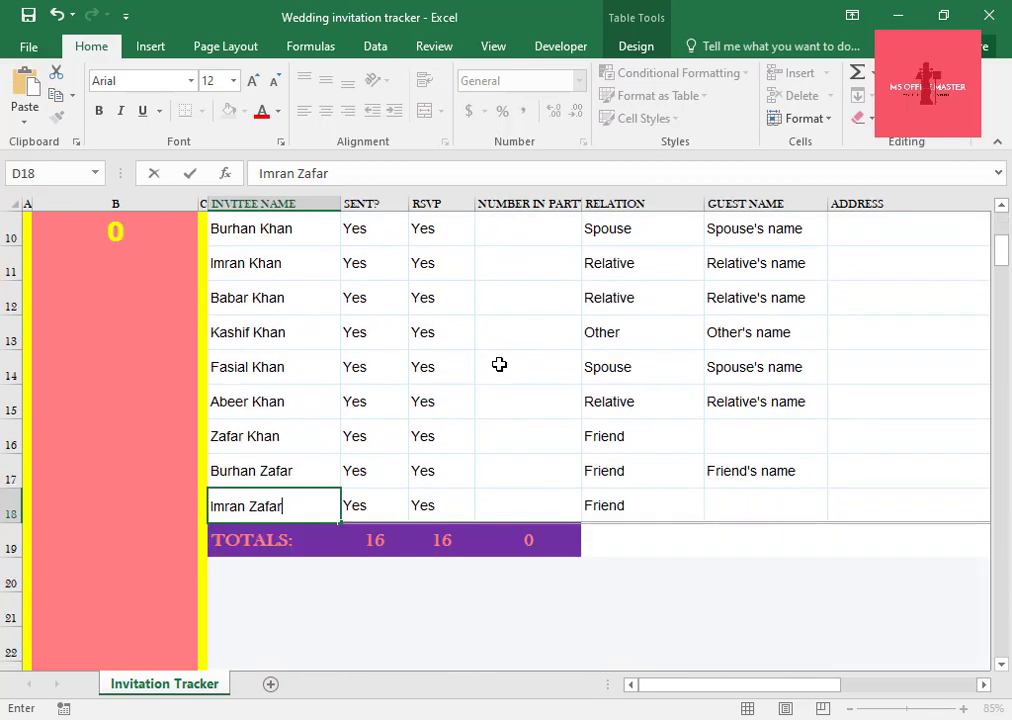
{"action": "scroll", "coordinate": [497, 363], "scroll_direction": "up", "scroll_amount": 3}
{"action": "left_click", "coordinate": [368, 288]}
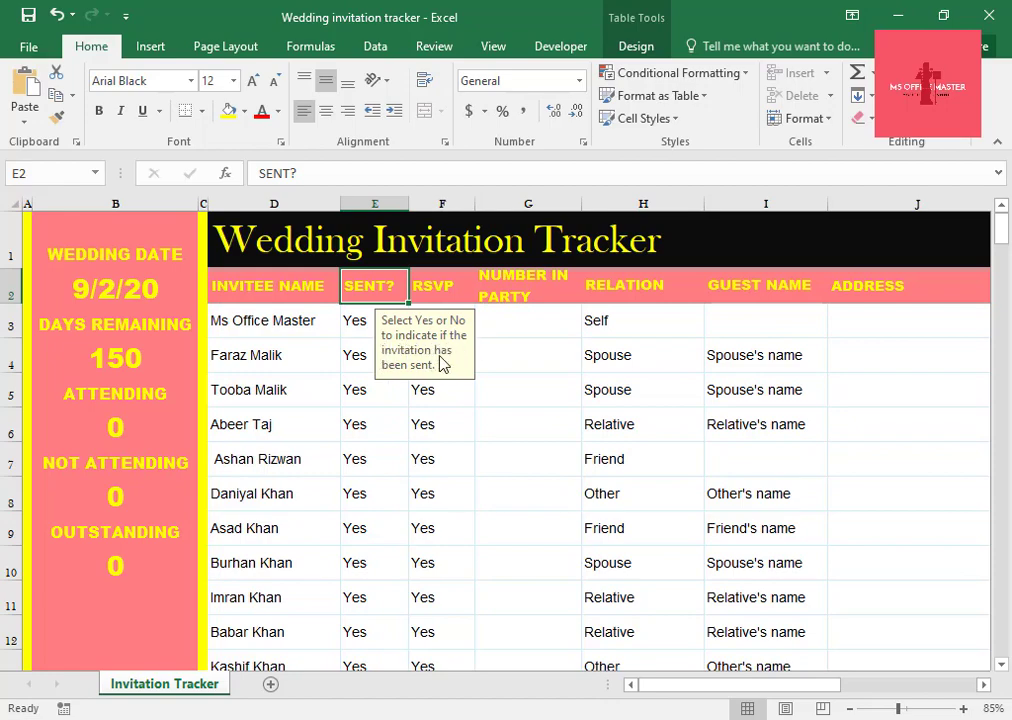
{"action": "left_click", "coordinate": [440, 287]}
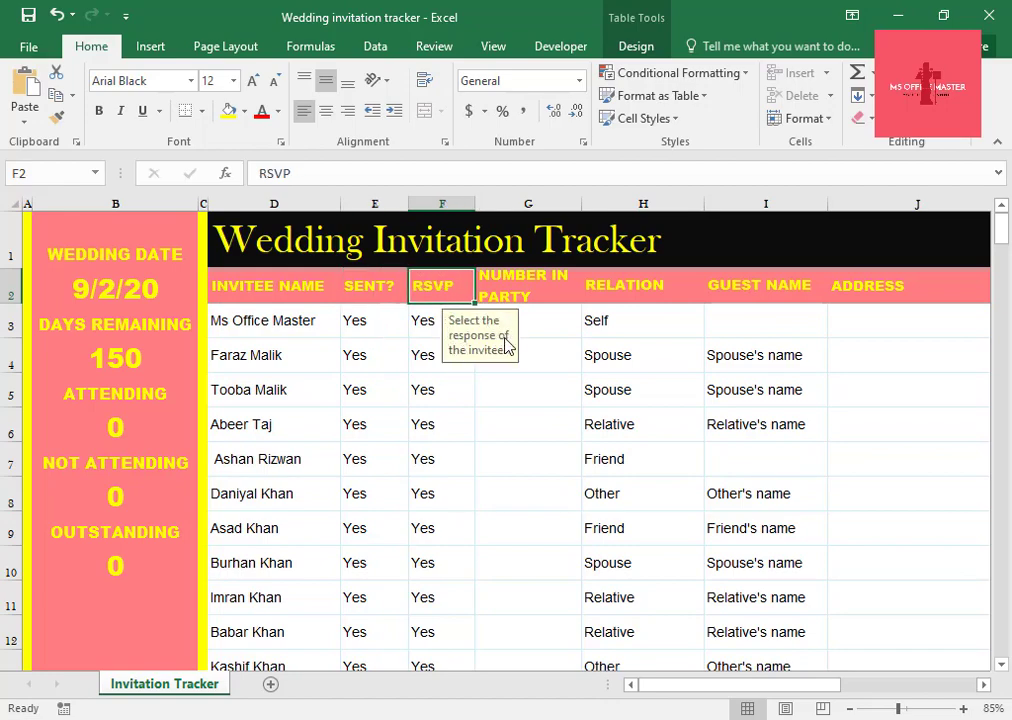
Switch E3 and E4 SENT? to No and back to Yes, leaving F3's RSVP unchanged.
{"action": "left_click", "coordinate": [360, 328]}
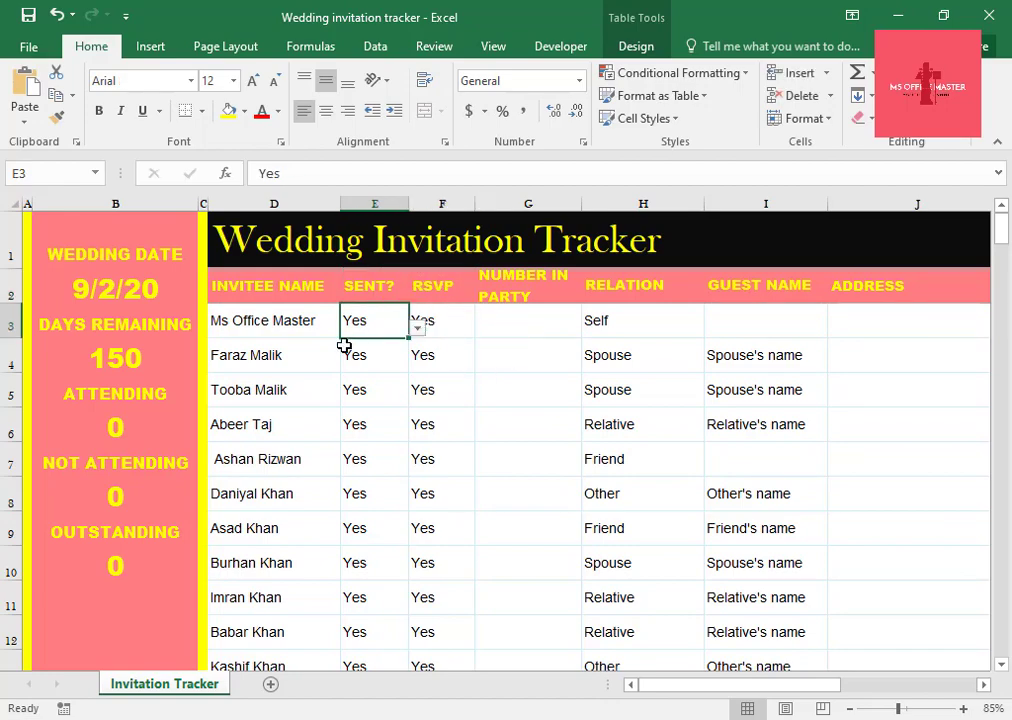
{"action": "left_click", "coordinate": [417, 330]}
{"action": "left_click", "coordinate": [358, 354]}
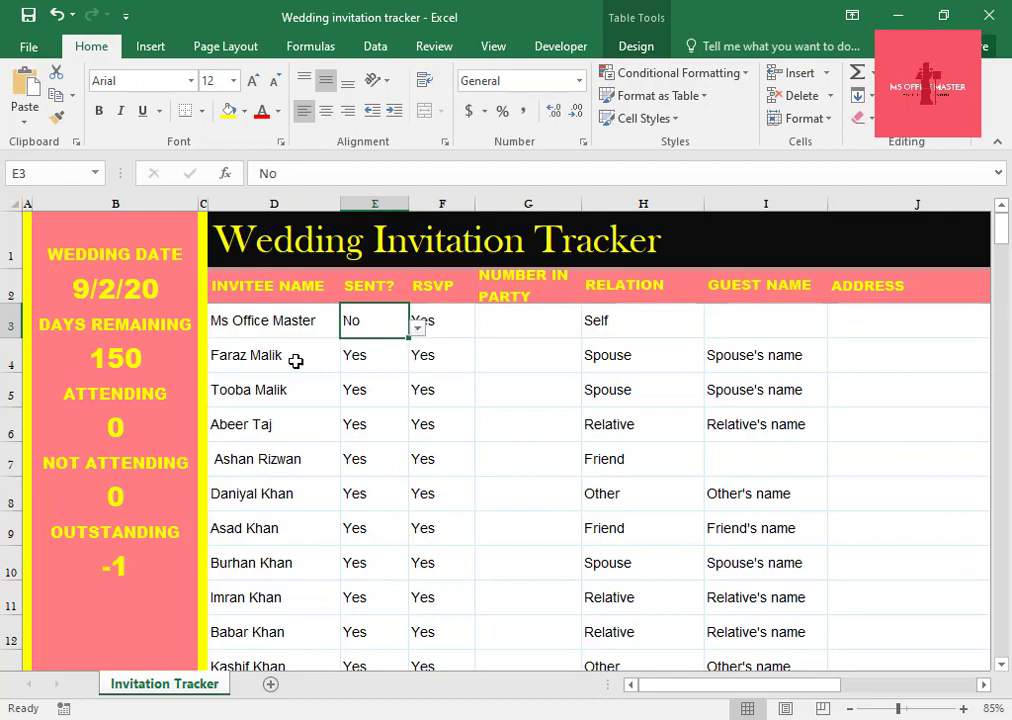
{"action": "left_click", "coordinate": [398, 364]}
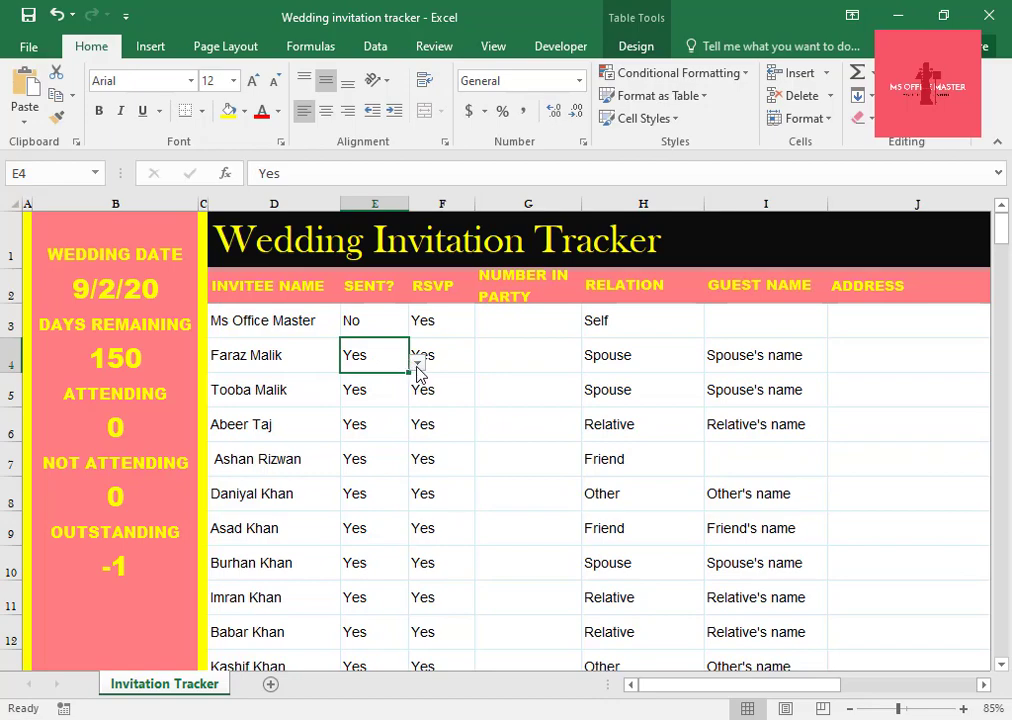
{"action": "left_click", "coordinate": [417, 364]}
{"action": "left_click", "coordinate": [362, 390]}
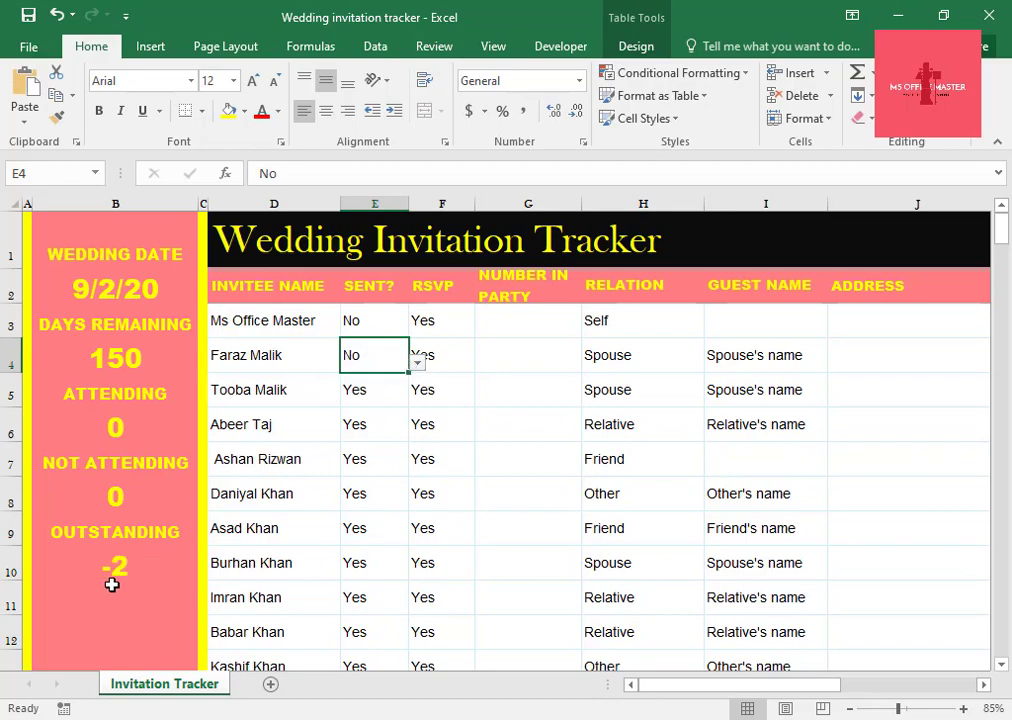
{"action": "left_click", "coordinate": [390, 325]}
{"action": "left_click", "coordinate": [417, 329]}
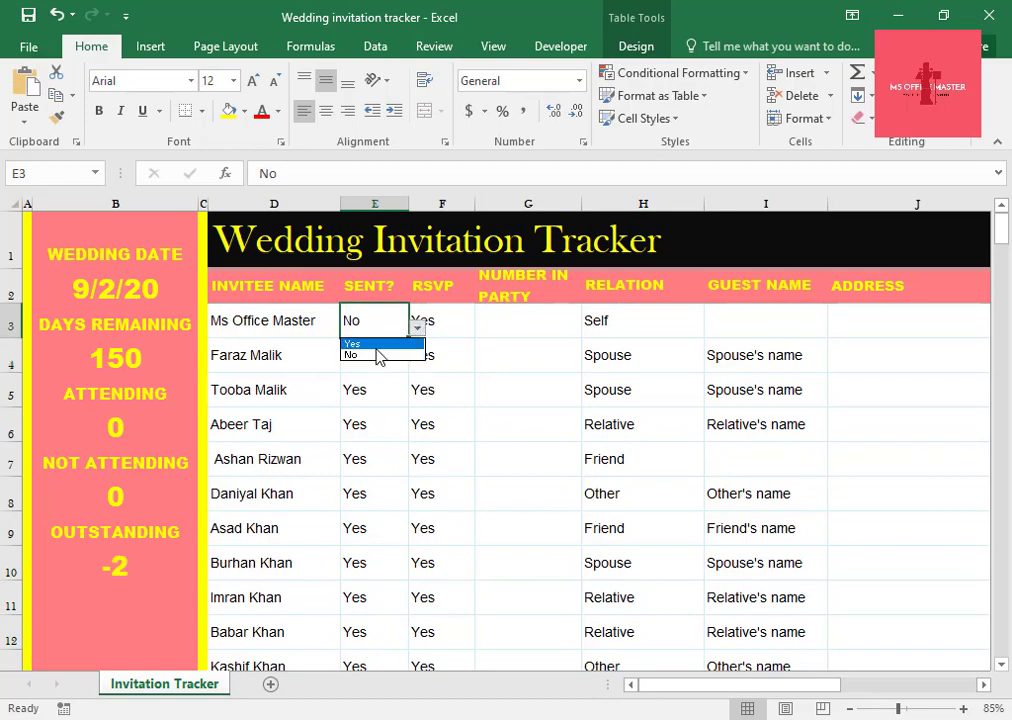
{"action": "left_click", "coordinate": [376, 345]}
{"action": "left_click", "coordinate": [395, 361]}
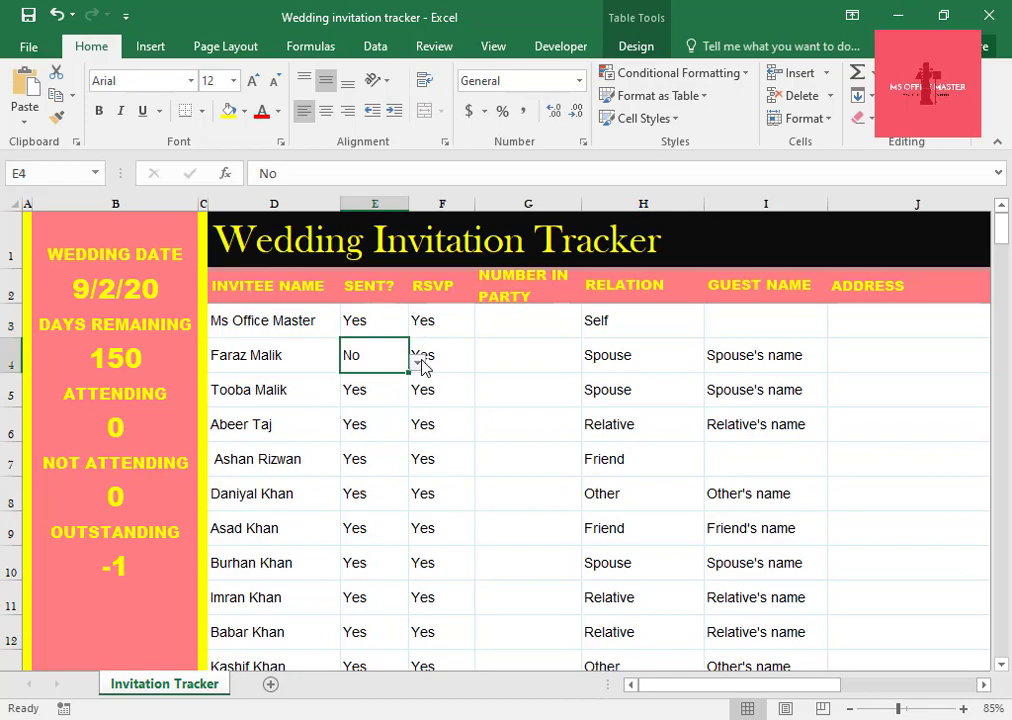
{"action": "left_click", "coordinate": [420, 366]}
{"action": "left_click", "coordinate": [375, 378]}
{"action": "left_click", "coordinate": [445, 332]}
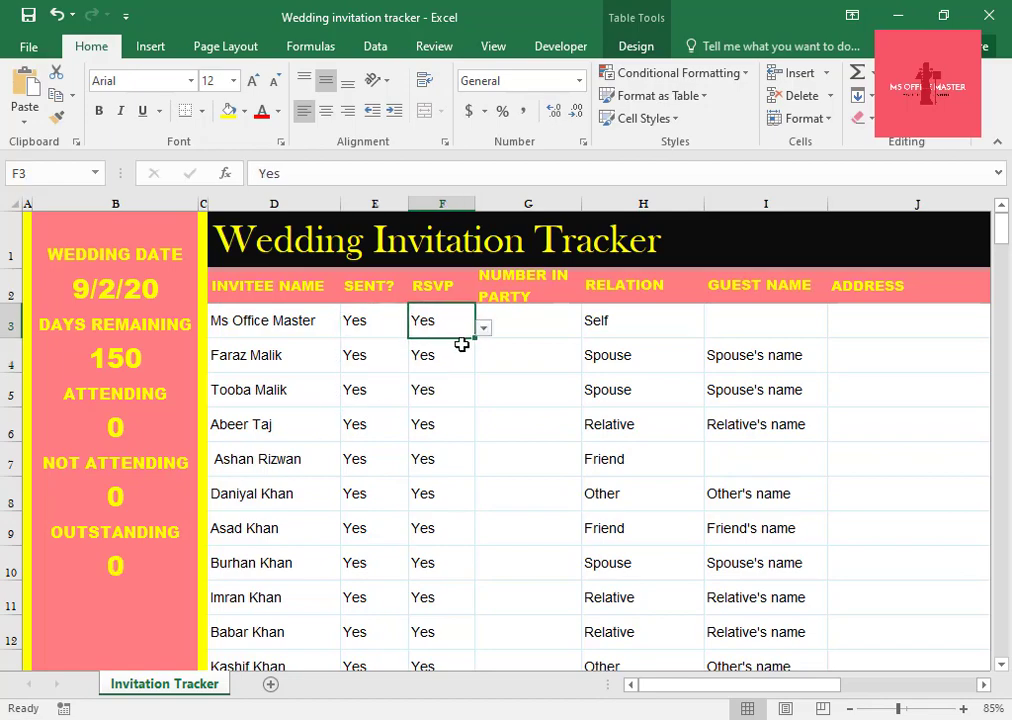
{"action": "left_click", "coordinate": [483, 328]}
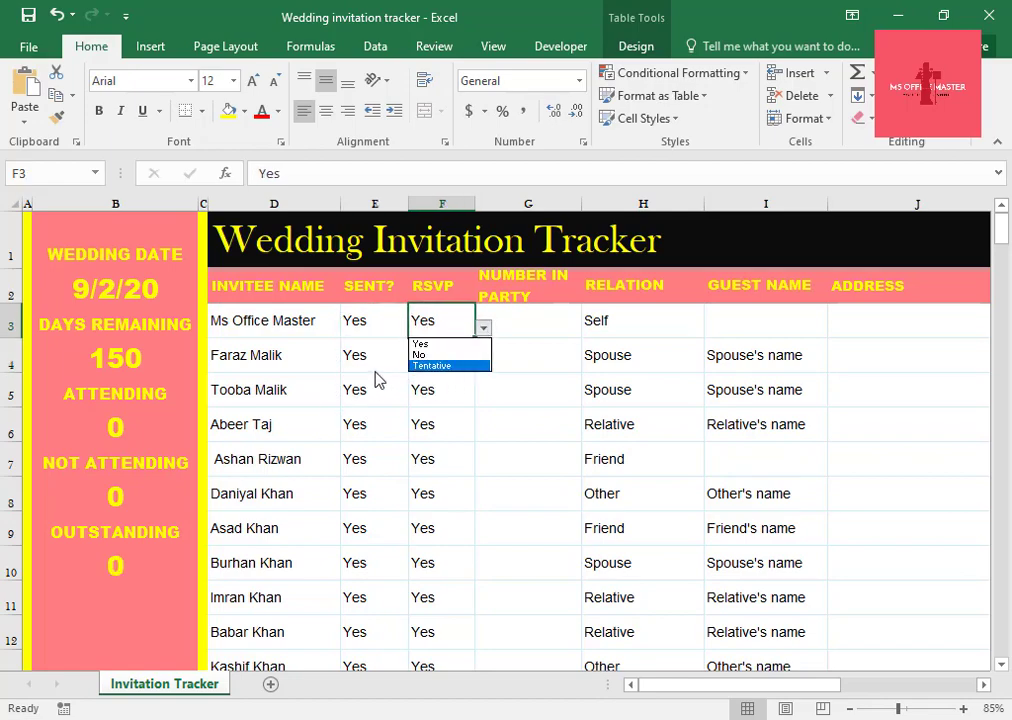
{"action": "left_click", "coordinate": [355, 421]}
Set both SENT? and RSVP in row 6 to No.
{"action": "left_click", "coordinate": [398, 430]}
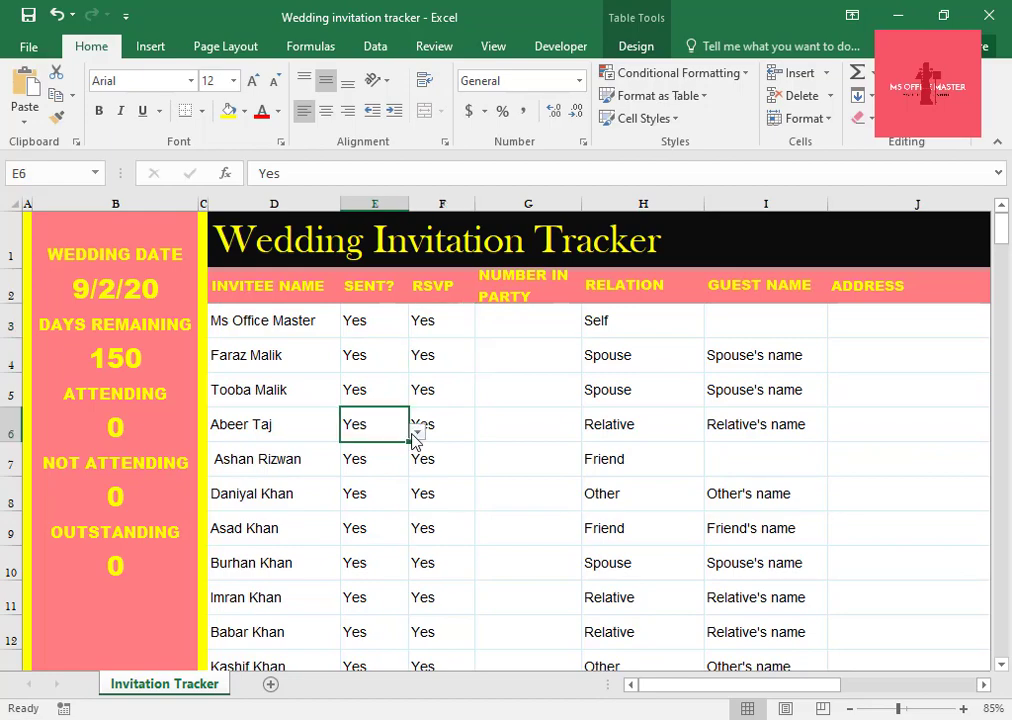
{"action": "left_click", "coordinate": [416, 433]}
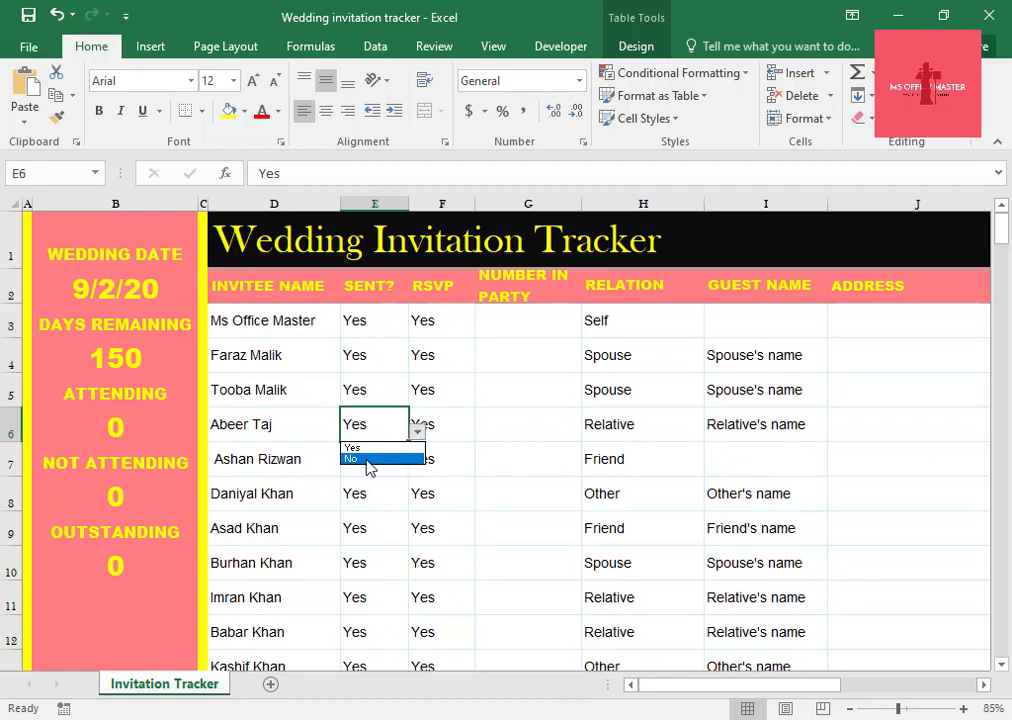
{"action": "left_click", "coordinate": [369, 459]}
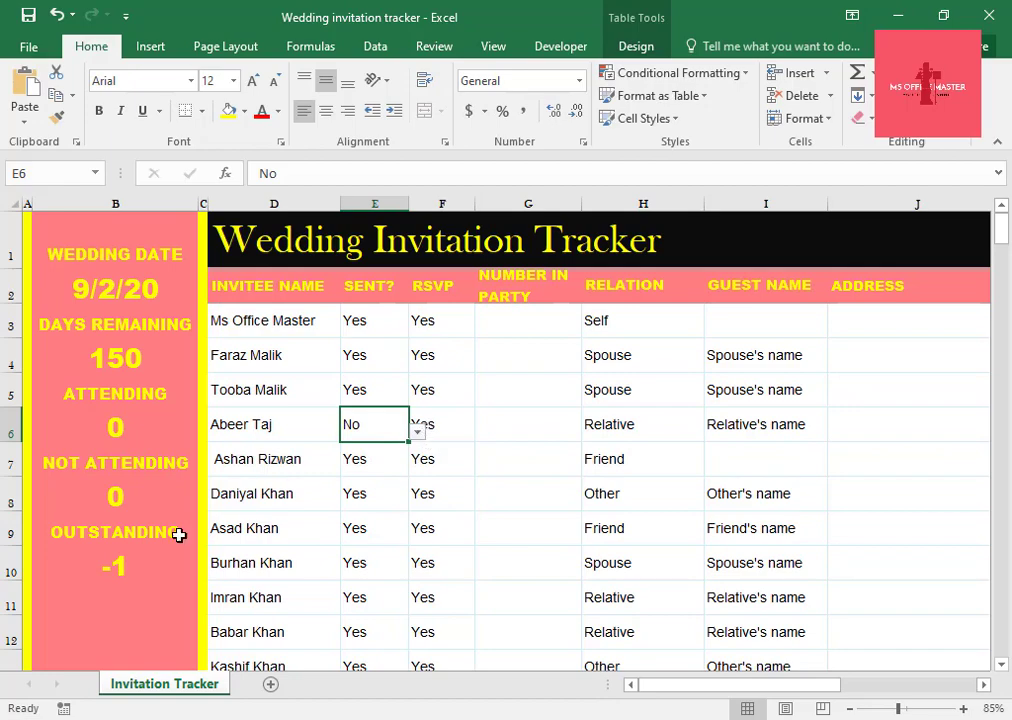
{"action": "left_click", "coordinate": [446, 424]}
{"action": "left_click", "coordinate": [486, 433]}
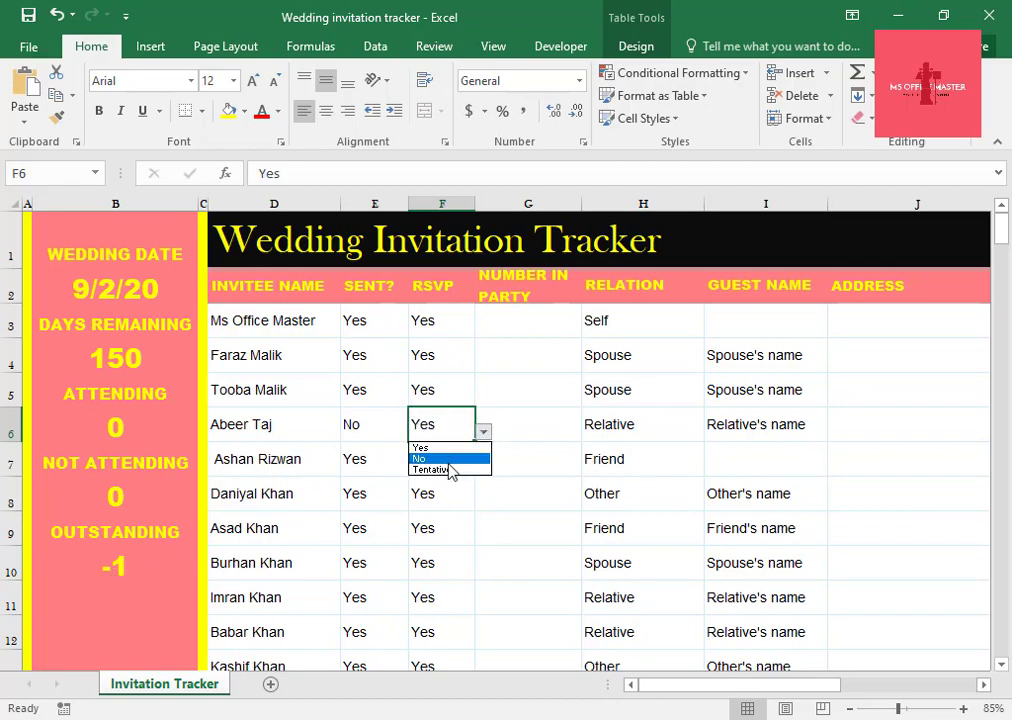
{"action": "left_click", "coordinate": [449, 460]}
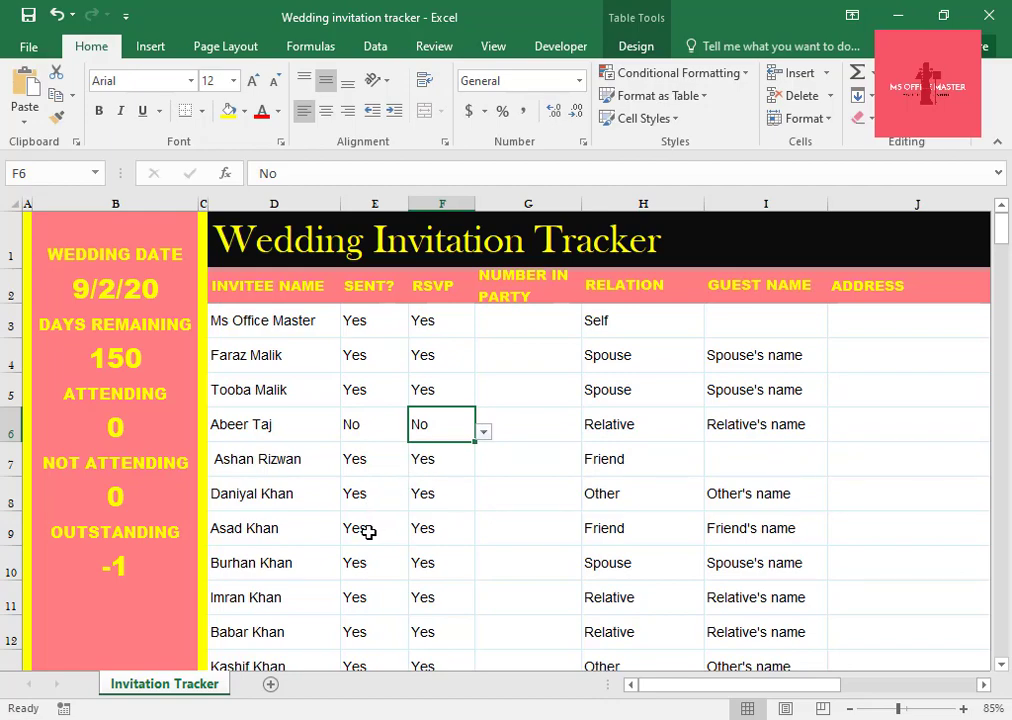
Keep E8's SENT? as Yes and set F8's RSVP to Tentative.
{"action": "left_click", "coordinate": [362, 496]}
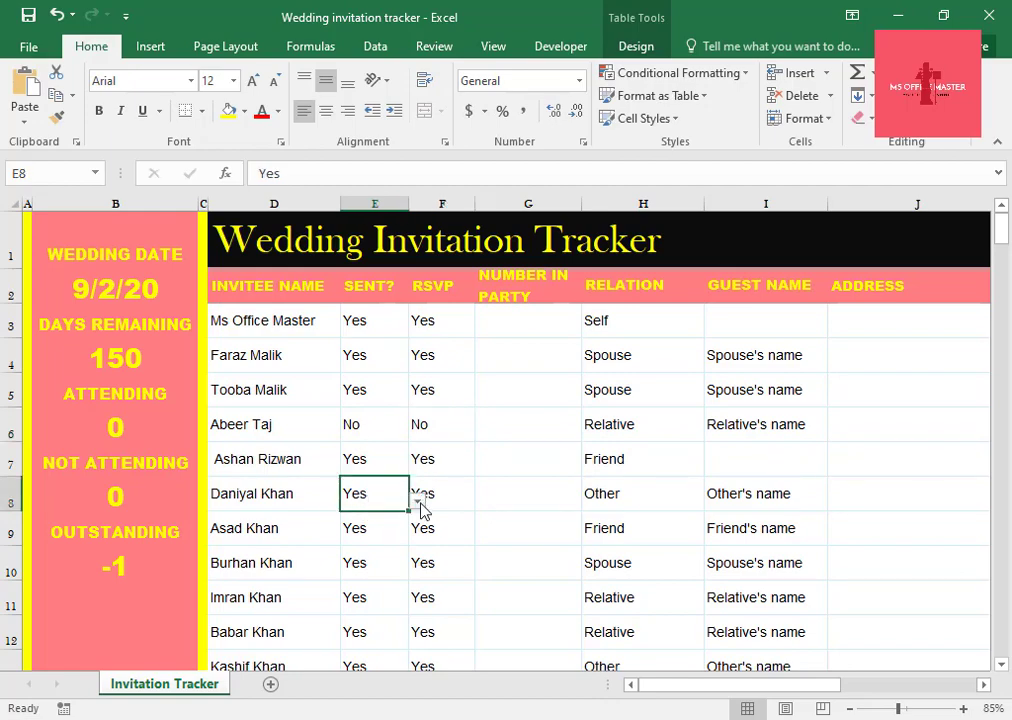
{"action": "left_click", "coordinate": [419, 506]}
{"action": "left_click", "coordinate": [390, 528]}
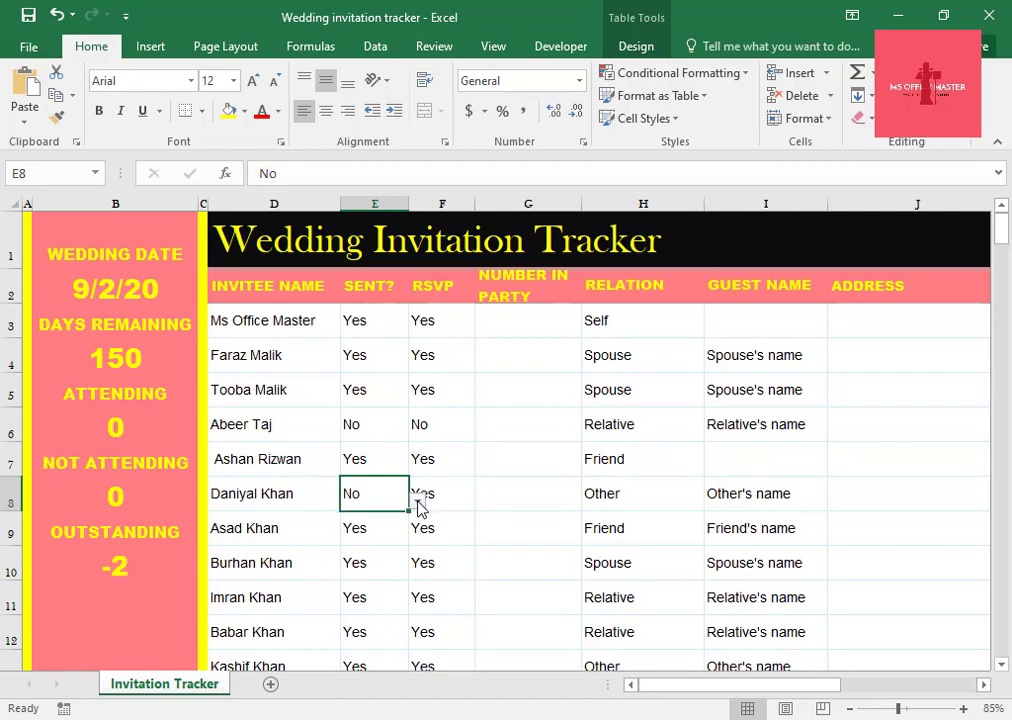
{"action": "left_click", "coordinate": [419, 506]}
{"action": "left_click", "coordinate": [378, 517]}
{"action": "left_click", "coordinate": [440, 498]}
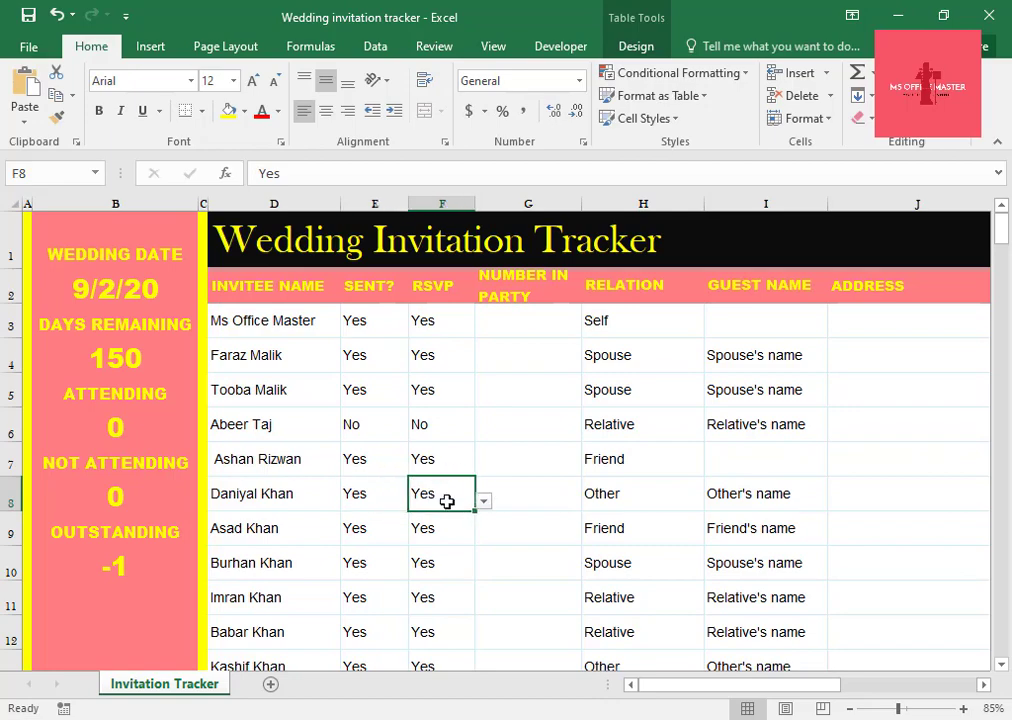
{"action": "left_click", "coordinate": [484, 502]}
{"action": "left_click", "coordinate": [450, 540]}
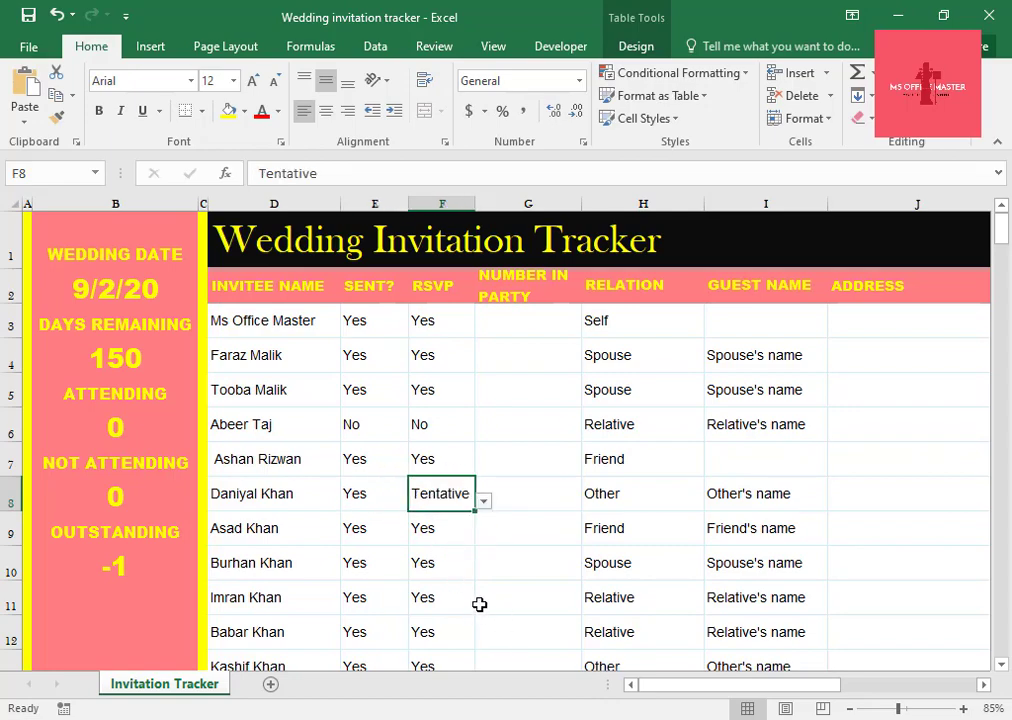
Leave E13 as Yes and change row 13's RSVP to No.
{"action": "scroll", "coordinate": [479, 604], "scroll_direction": "down", "scroll_amount": 1}
{"action": "left_click", "coordinate": [355, 542]}
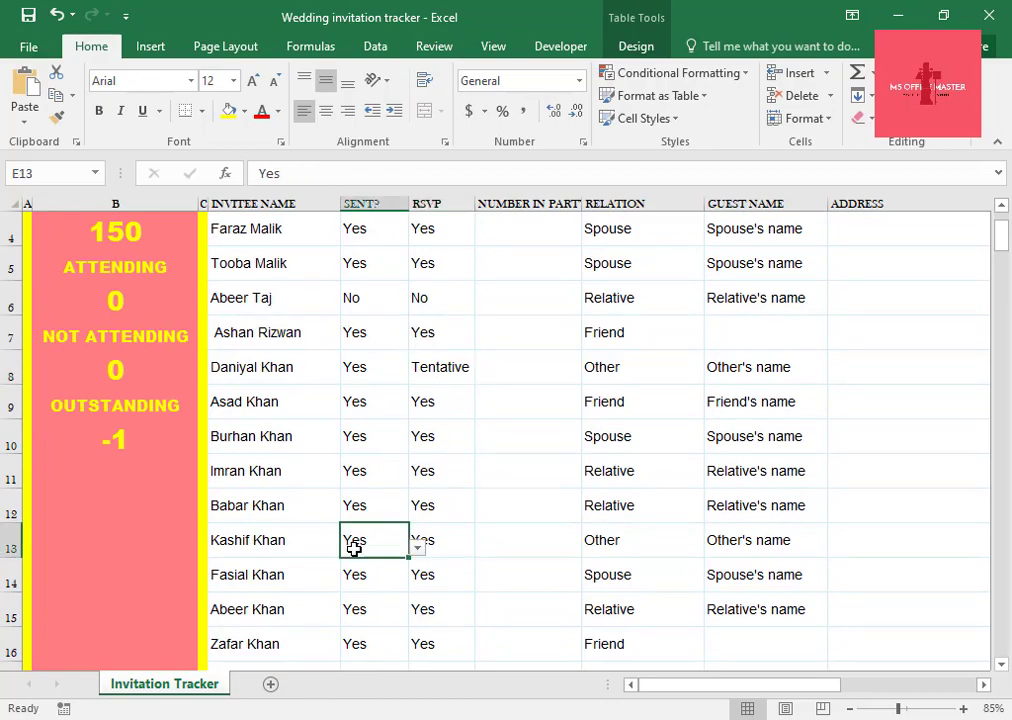
{"action": "left_click", "coordinate": [417, 548]}
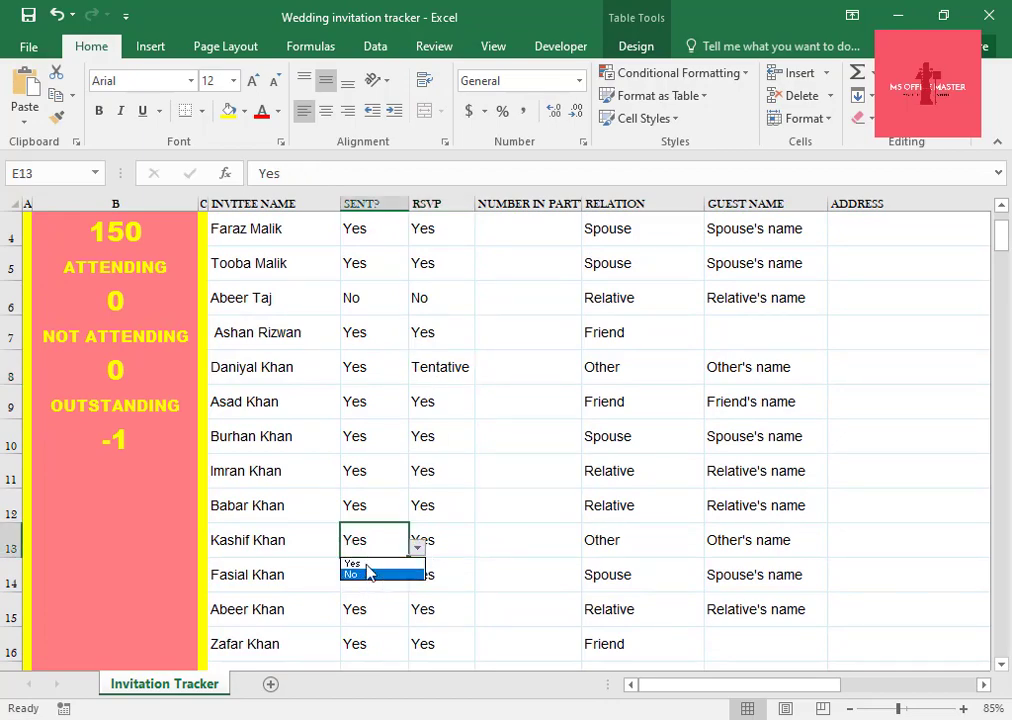
{"action": "left_click", "coordinate": [352, 563]}
{"action": "left_click", "coordinate": [452, 547]}
{"action": "left_click", "coordinate": [483, 548]}
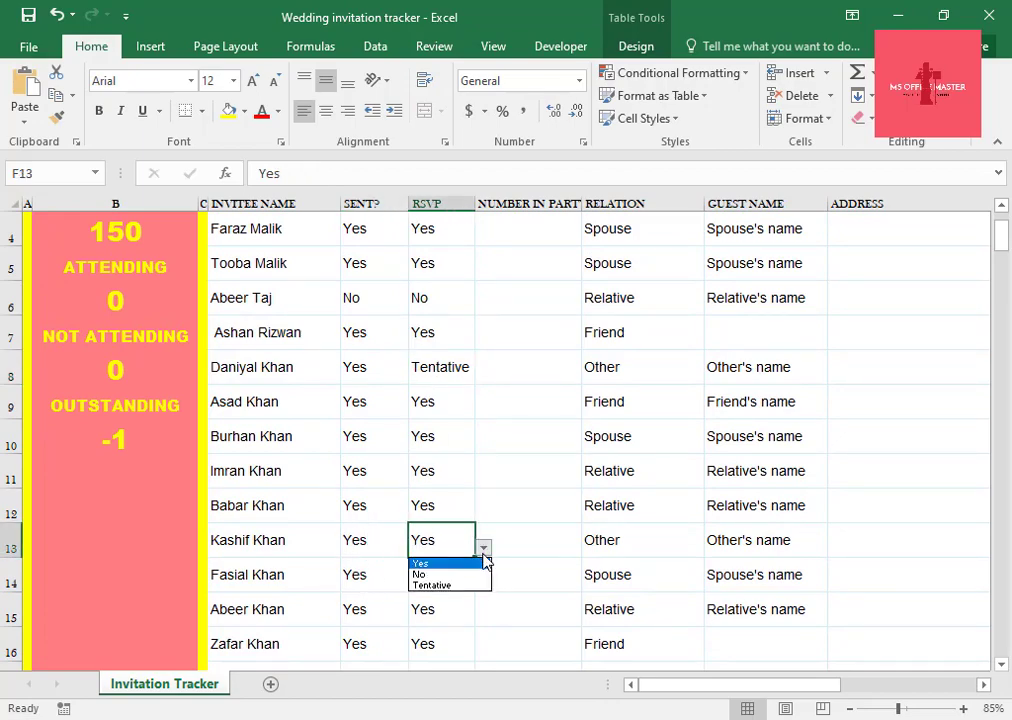
{"action": "left_click", "coordinate": [452, 574]}
Set both SENT? and RSVP in row 16 to No, then view the NUMBER IN PARTY guidance note.
{"action": "scroll", "coordinate": [457, 597], "scroll_direction": "down", "scroll_amount": 1}
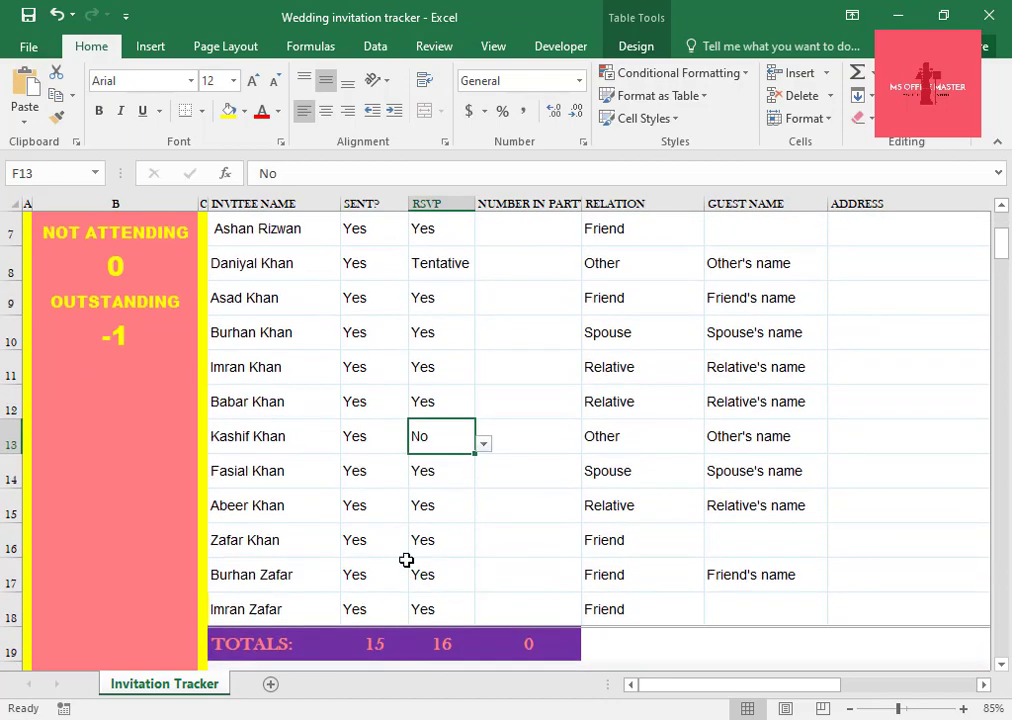
{"action": "left_click", "coordinate": [385, 548]}
{"action": "left_click", "coordinate": [420, 549]}
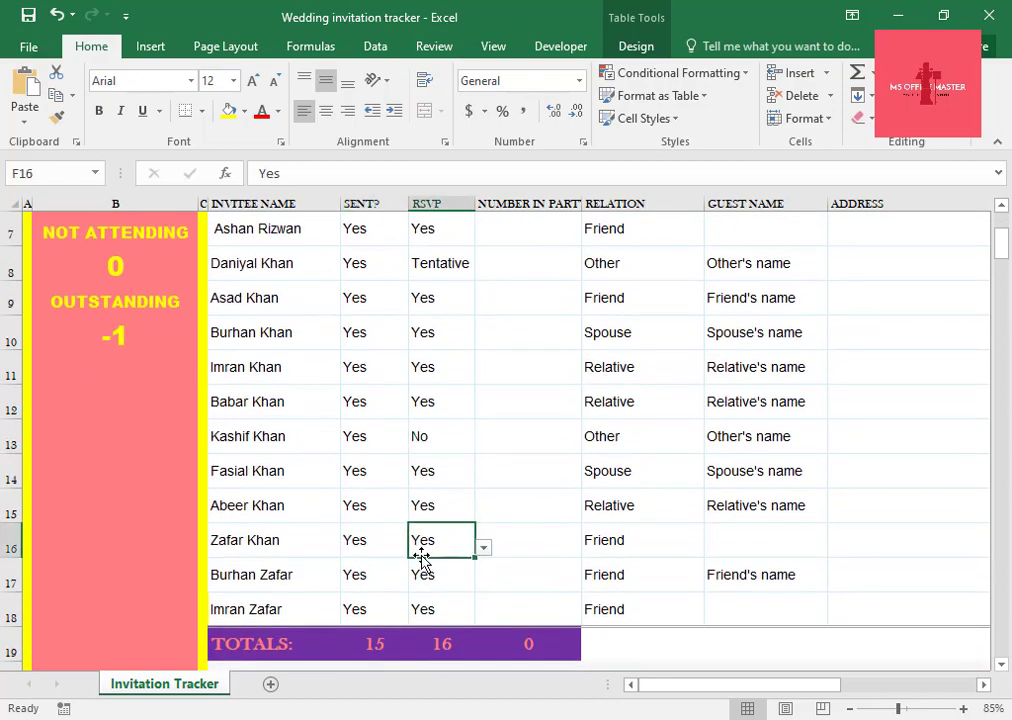
{"action": "left_click", "coordinate": [407, 549]}
{"action": "left_click", "coordinate": [417, 548]}
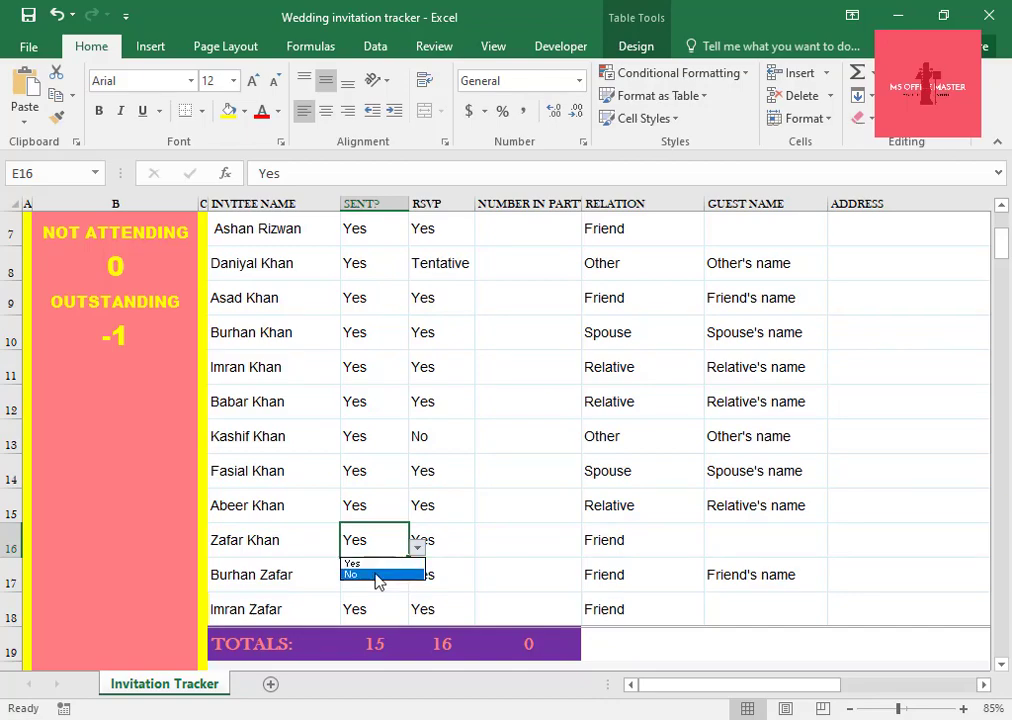
{"action": "left_click", "coordinate": [380, 575]}
{"action": "left_click", "coordinate": [445, 544]}
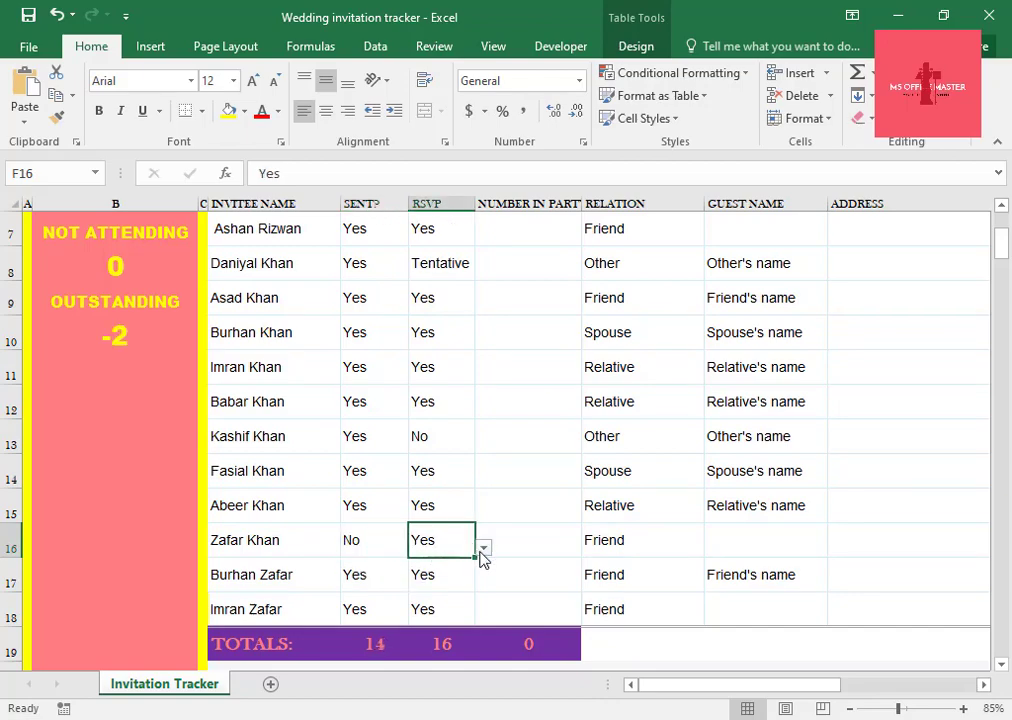
{"action": "left_click", "coordinate": [482, 548]}
{"action": "left_click", "coordinate": [440, 575]}
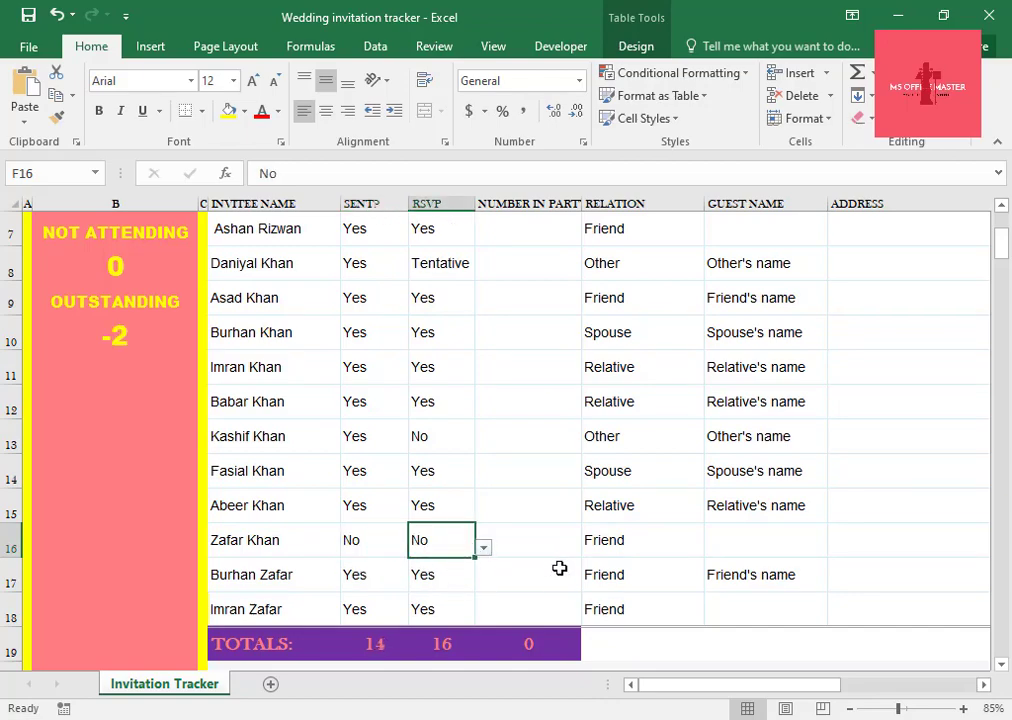
{"action": "scroll", "coordinate": [560, 575], "scroll_direction": "up", "scroll_amount": 2}
{"action": "left_click", "coordinate": [515, 288]}
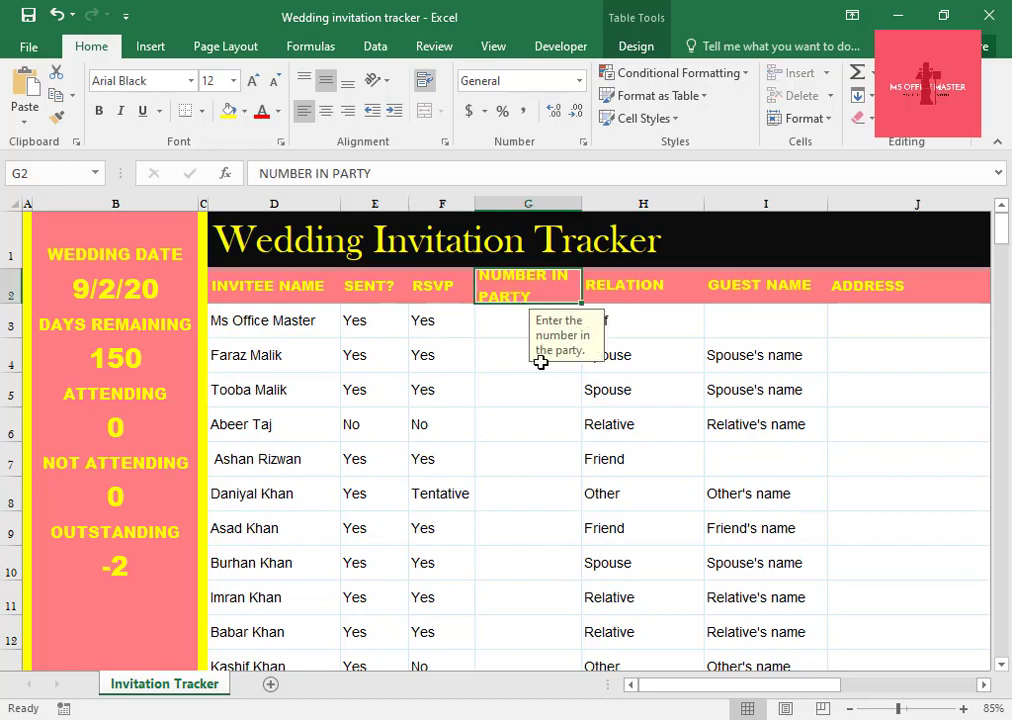
Enter party sizes 1, 5, 5, 6 and 15 in G3–G7.
{"action": "left_click", "coordinate": [504, 321]}
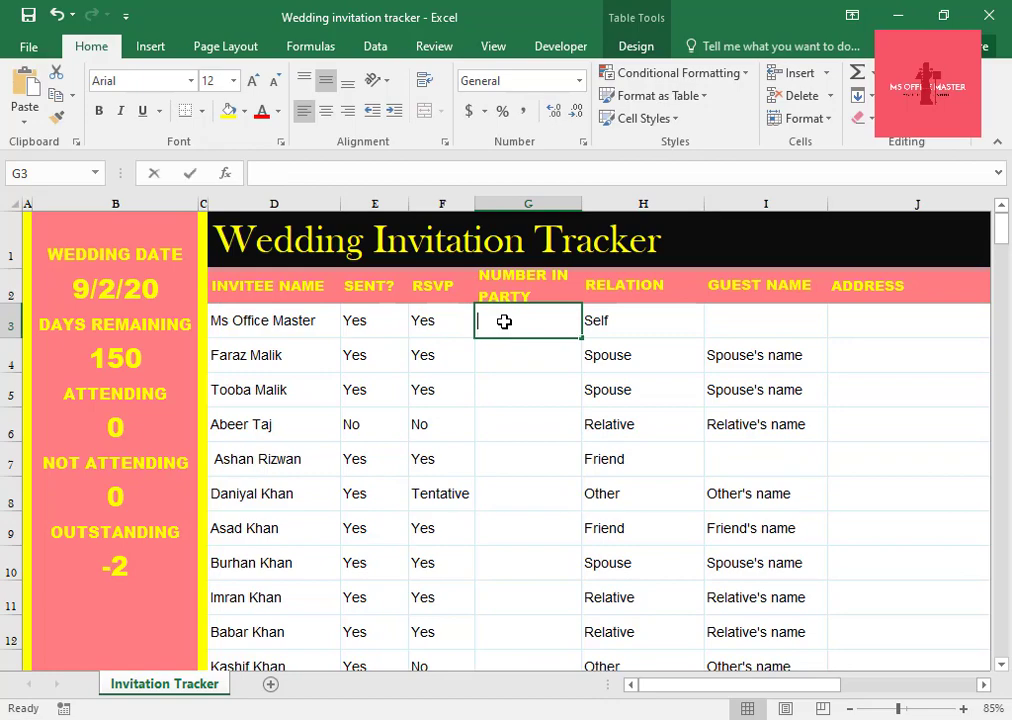
{"action": "type", "text": "1"}
{"action": "key", "text": "Return"}
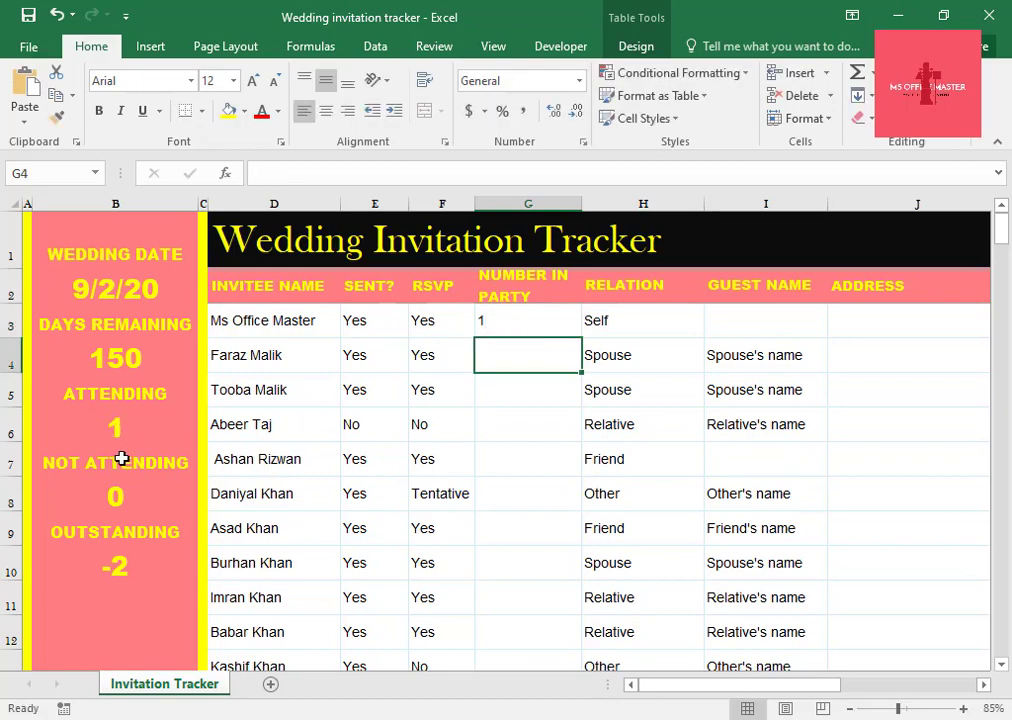
{"action": "type", "text": "5"}
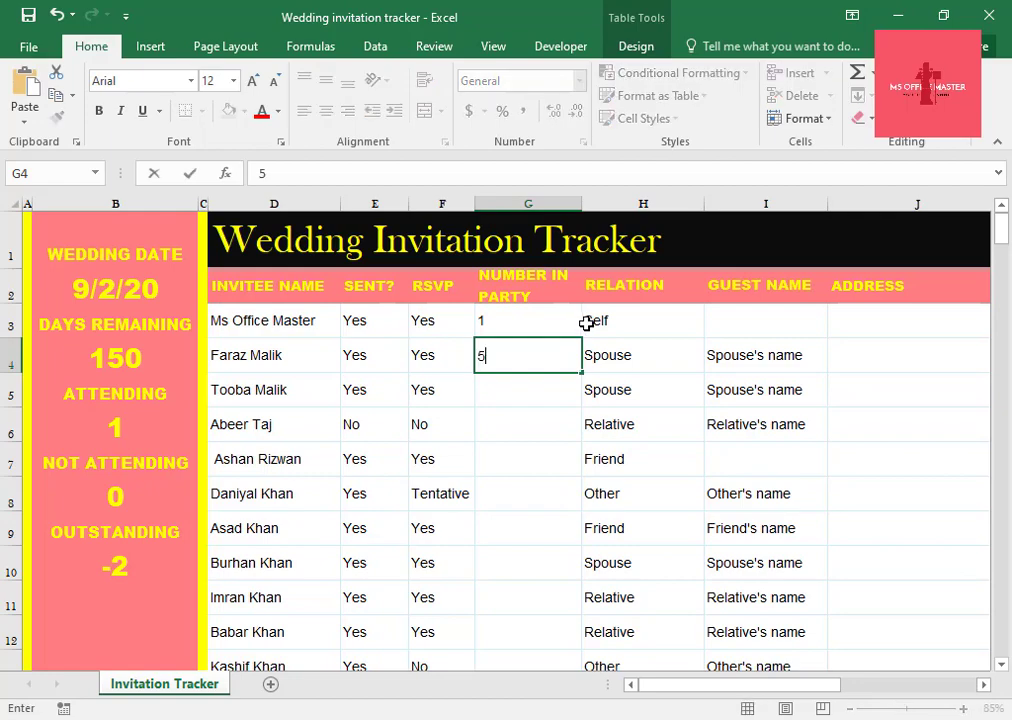
{"action": "key", "text": "Return"}
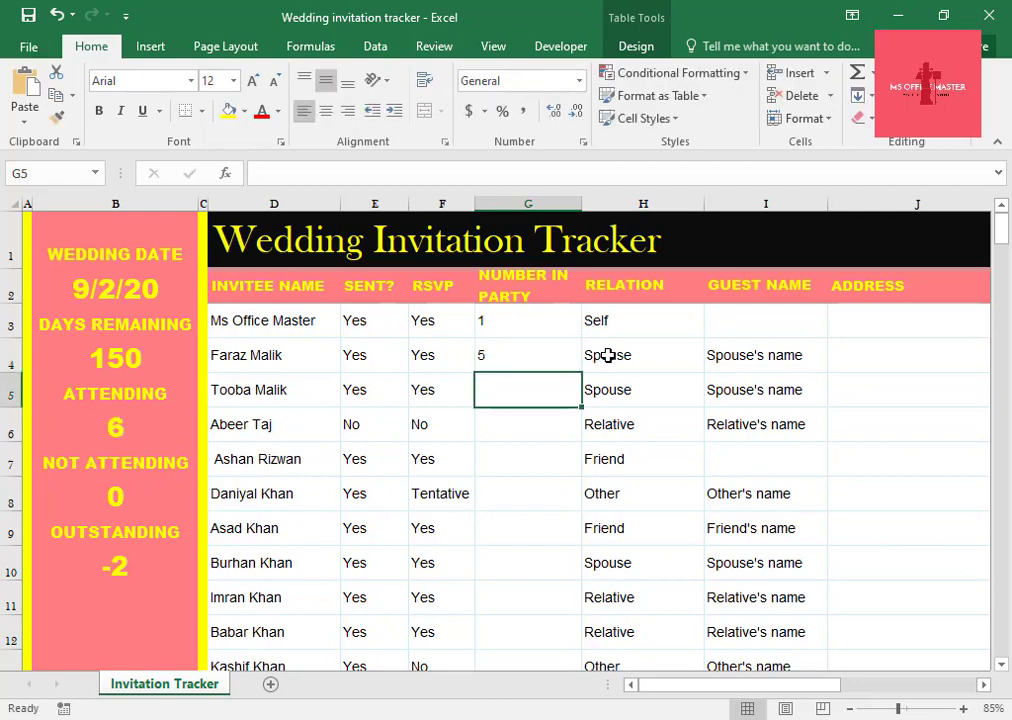
{"action": "type", "text": "5"}
{"action": "key", "text": "Return"}
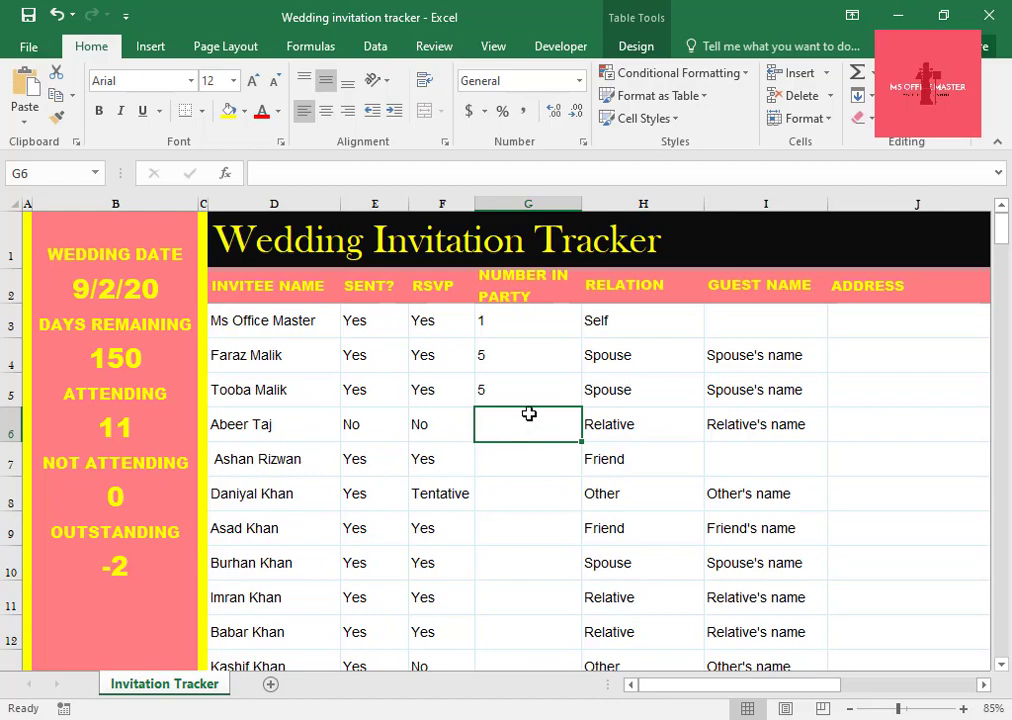
{"action": "type", "text": "6"}
{"action": "key", "text": "Return"}
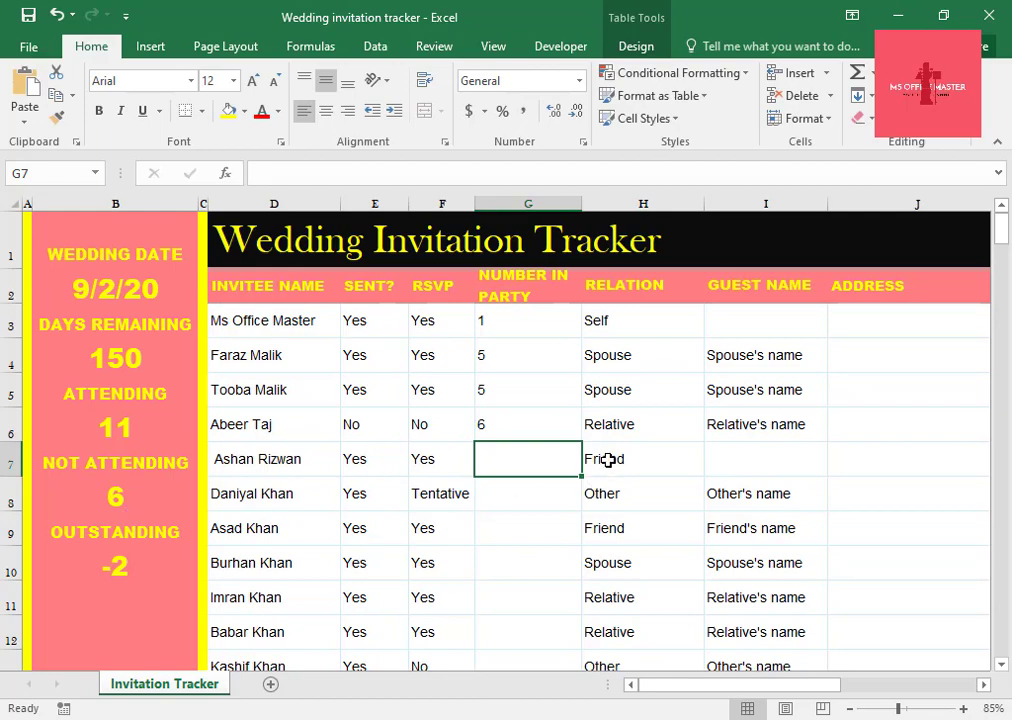
{"action": "type", "text": "15"}
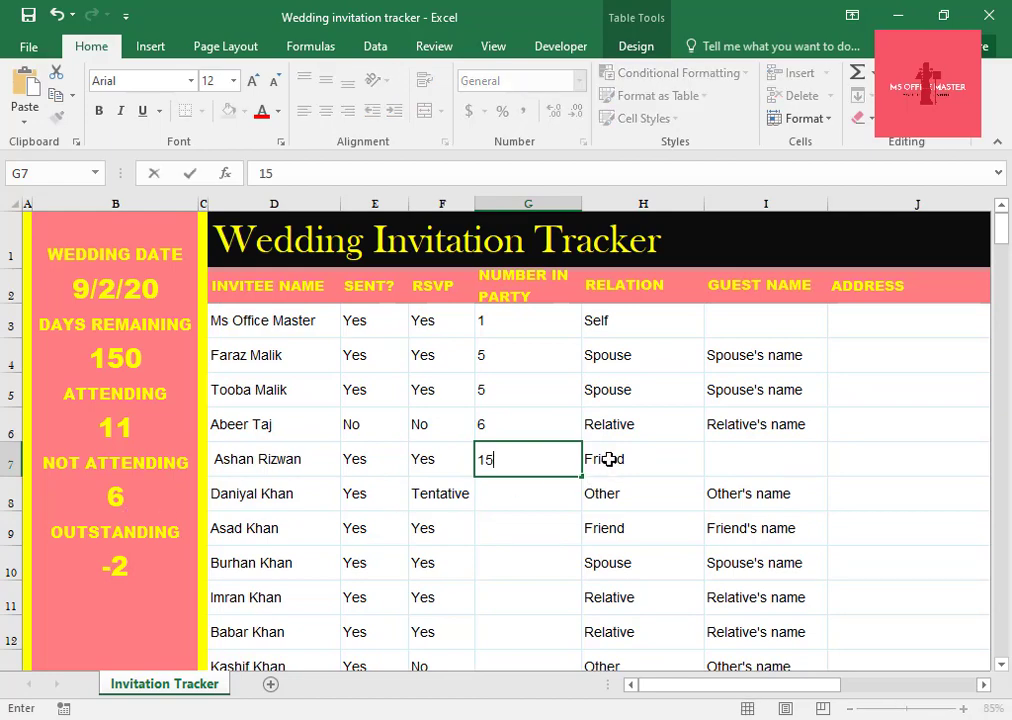
{"action": "key", "text": "Return"}
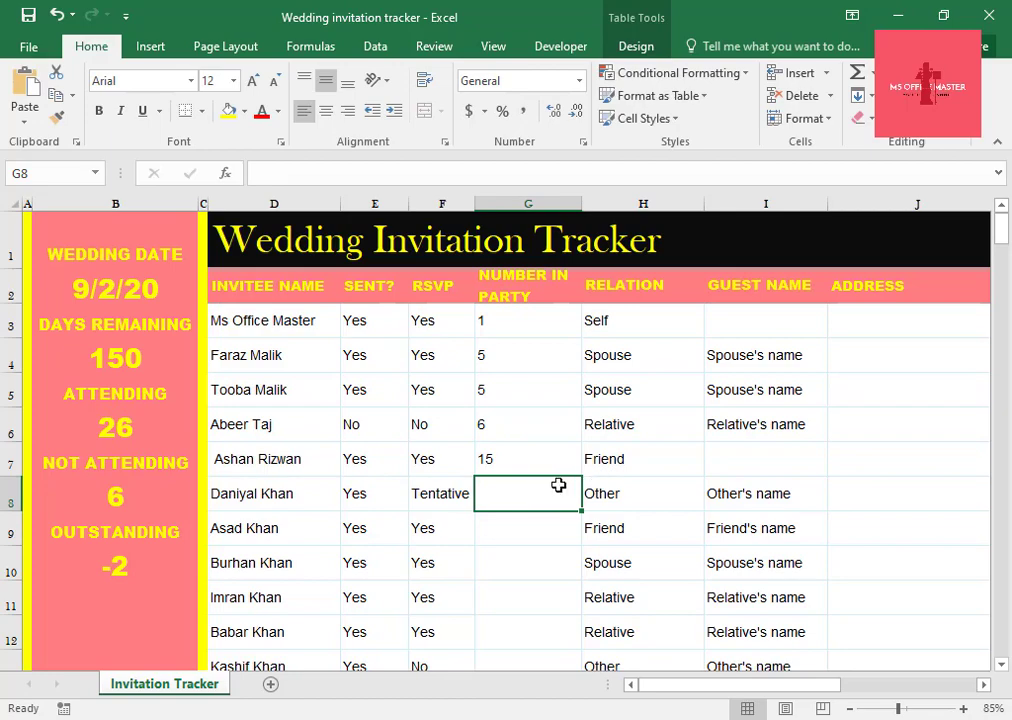
Enter 4 in G8, correct it to 2, and enter 3 in G9.
{"action": "type", "text": "4"}
{"action": "key", "text": "Return"}
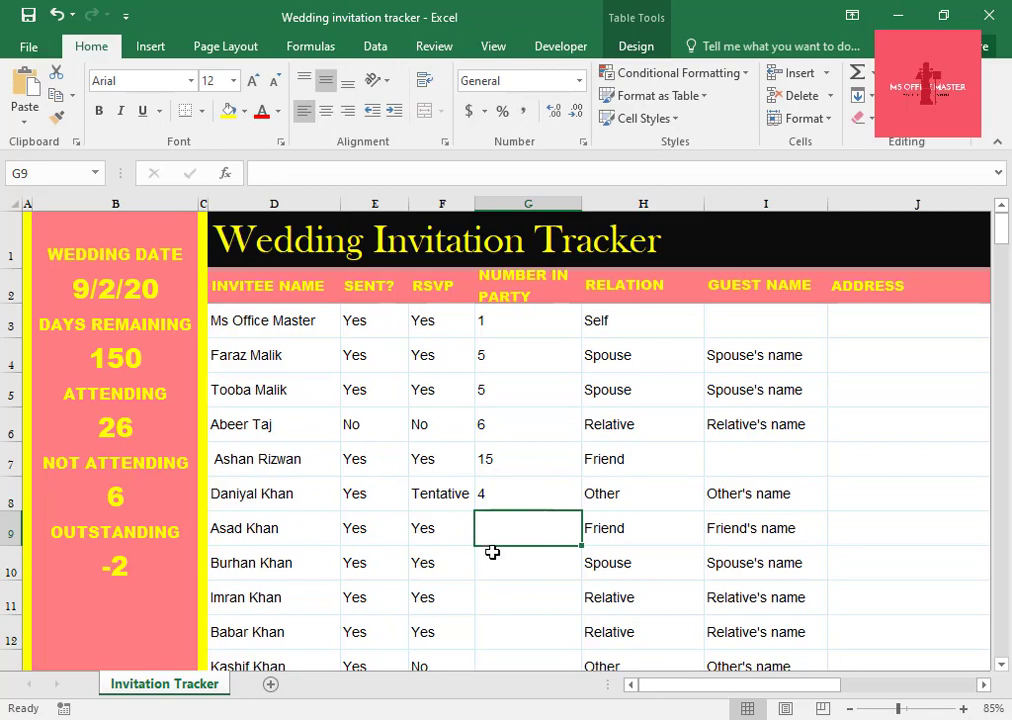
{"action": "left_click", "coordinate": [516, 492]}
{"action": "key", "text": "BackSpace"}
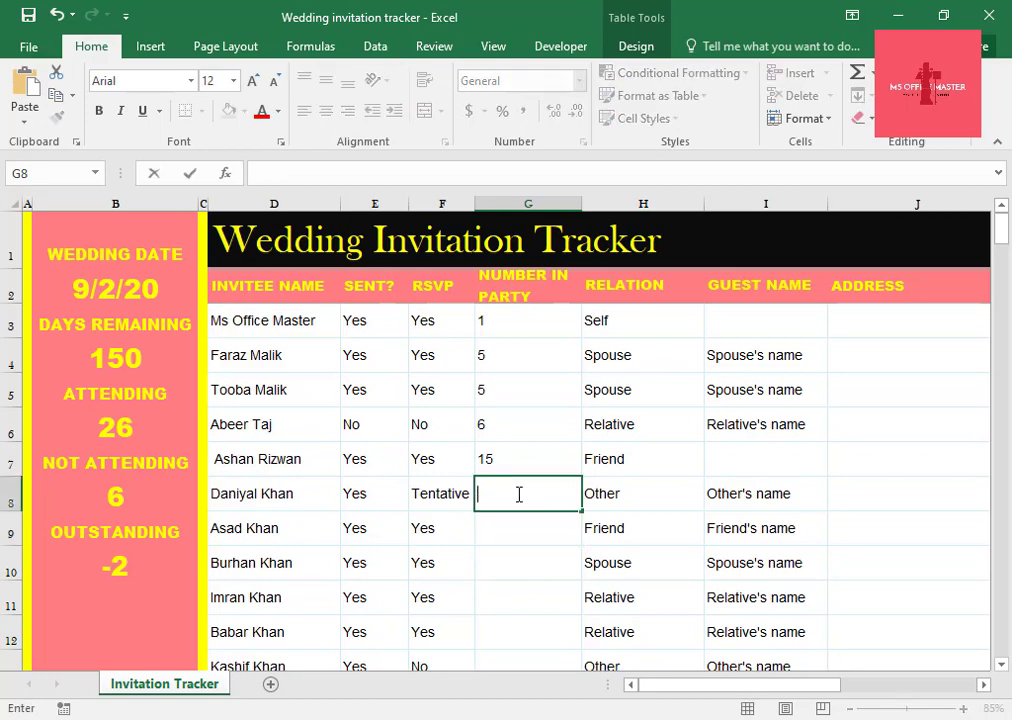
{"action": "type", "text": "2"}
{"action": "key", "text": "Return"}
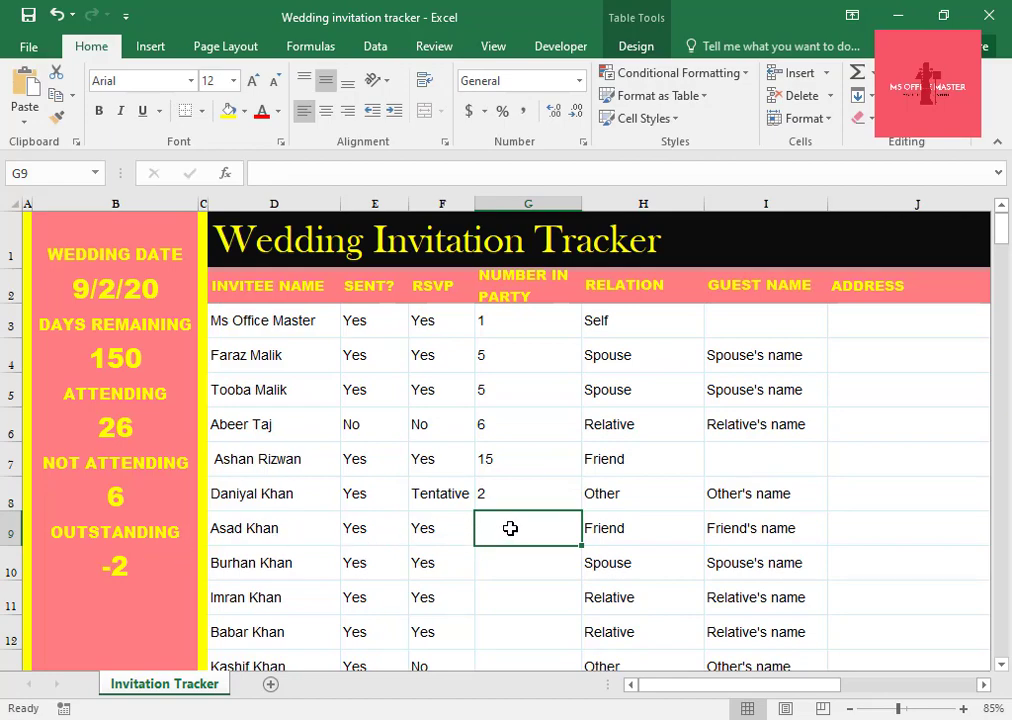
{"action": "type", "text": "3"}
{"action": "key", "text": "Return"}
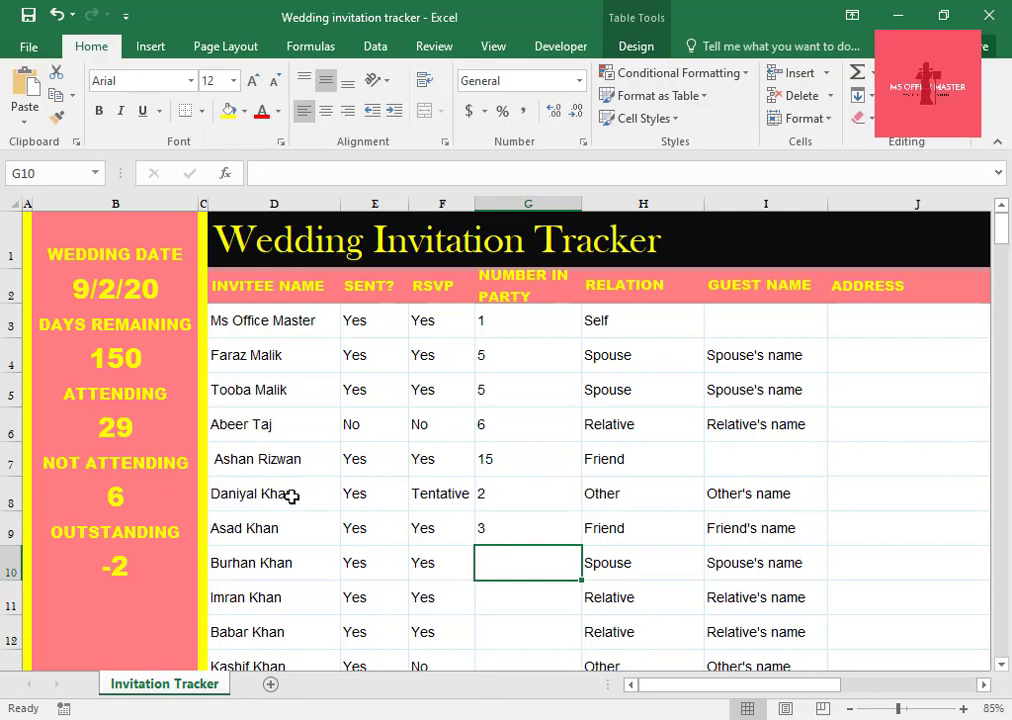
Enter party sizes 5, 10, 15, 4, 6 and 7 in G10:G15.
{"action": "scroll", "coordinate": [781, 527], "scroll_direction": "down", "scroll_amount": 1}
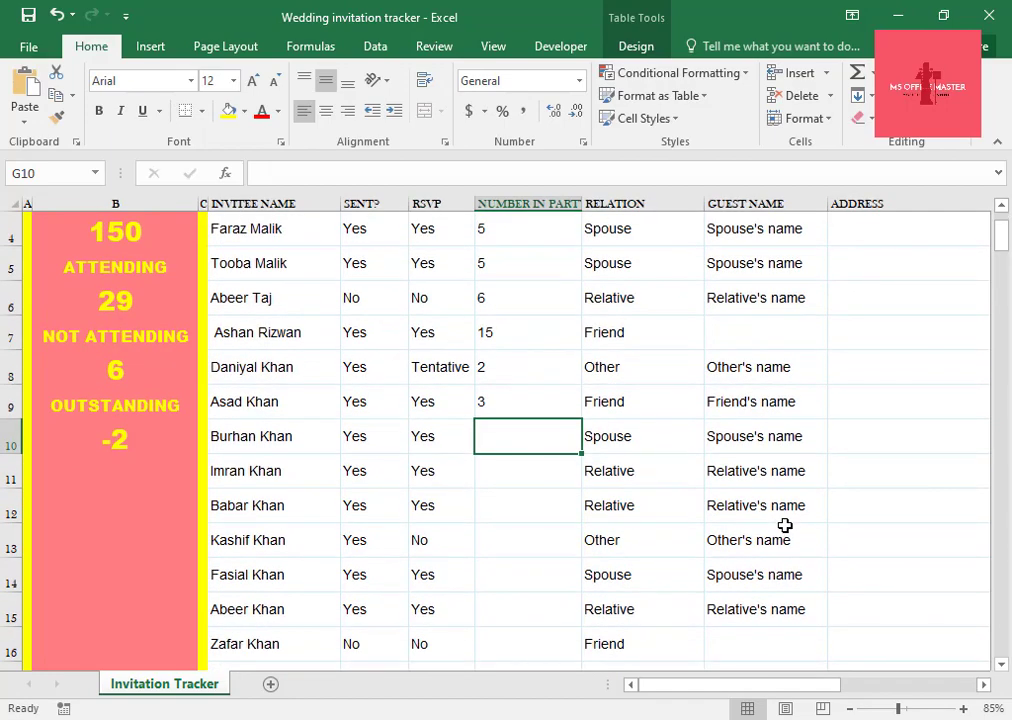
{"action": "type", "text": "5"}
{"action": "key", "text": "Return"}
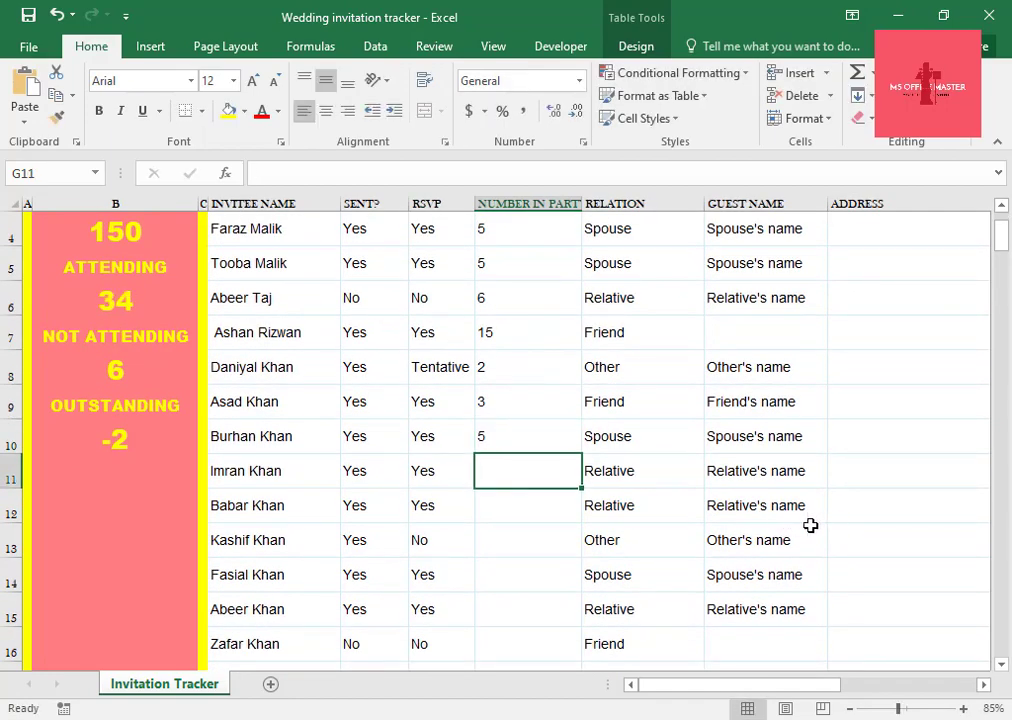
{"action": "type", "text": "10"}
{"action": "key", "text": "Return"}
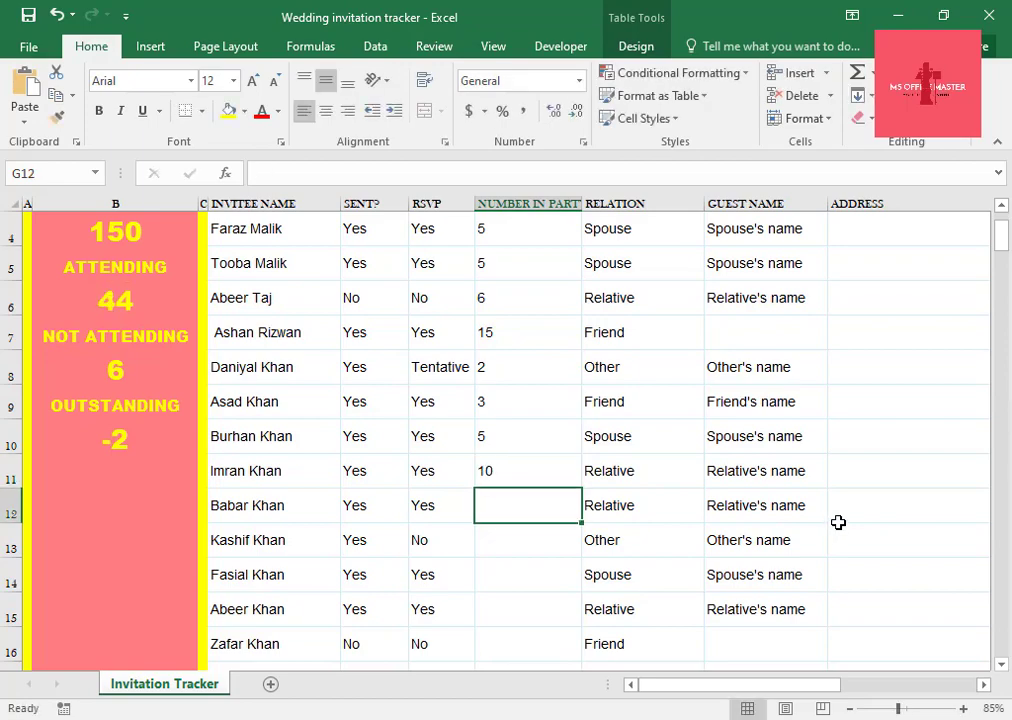
{"action": "type", "text": "15"}
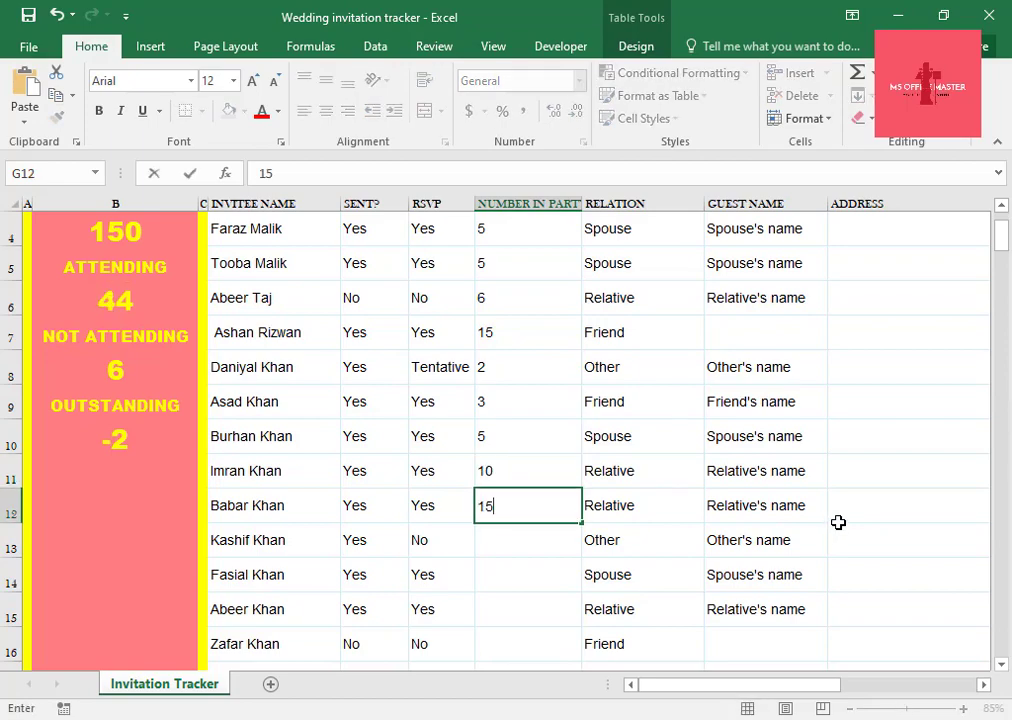
{"action": "key", "text": "Return"}
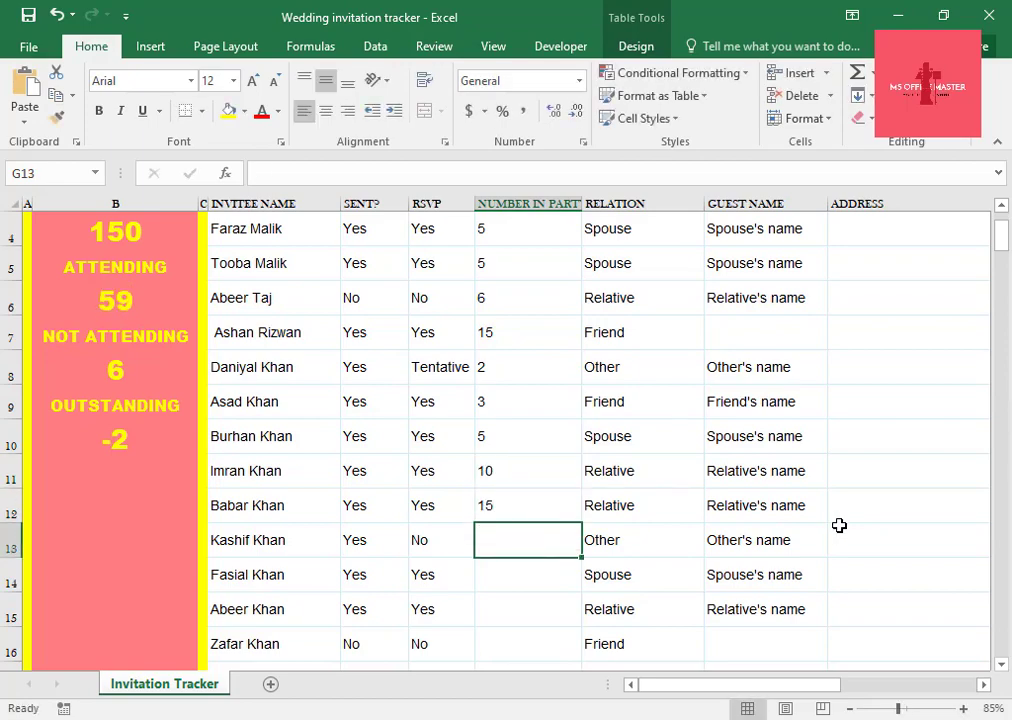
{"action": "type", "text": "4"}
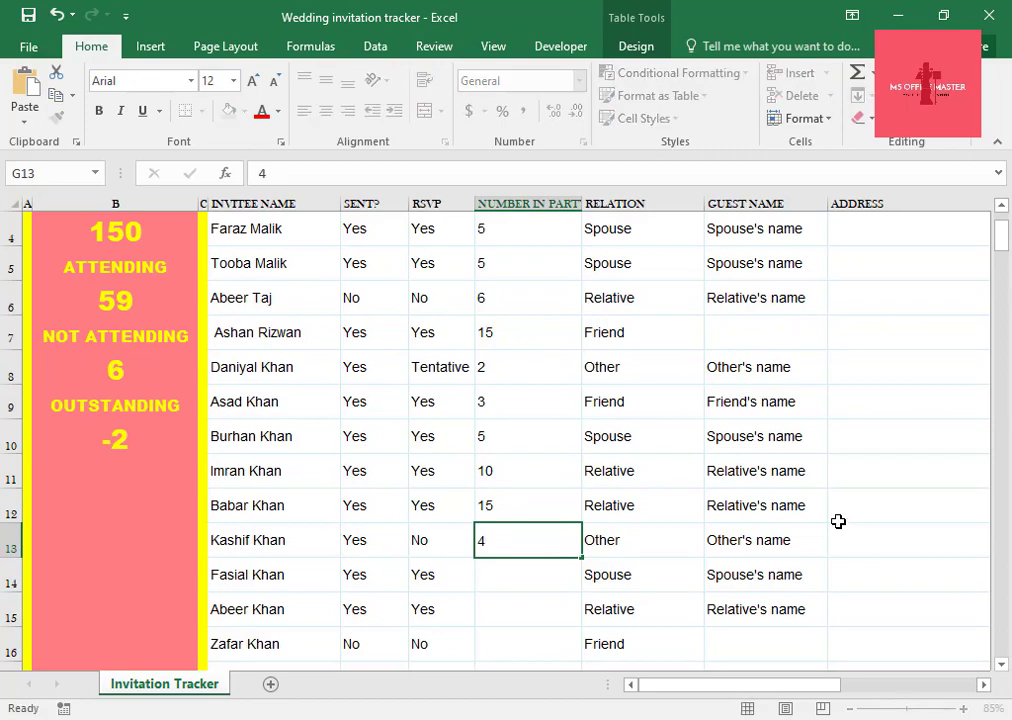
{"action": "key", "text": "Return"}
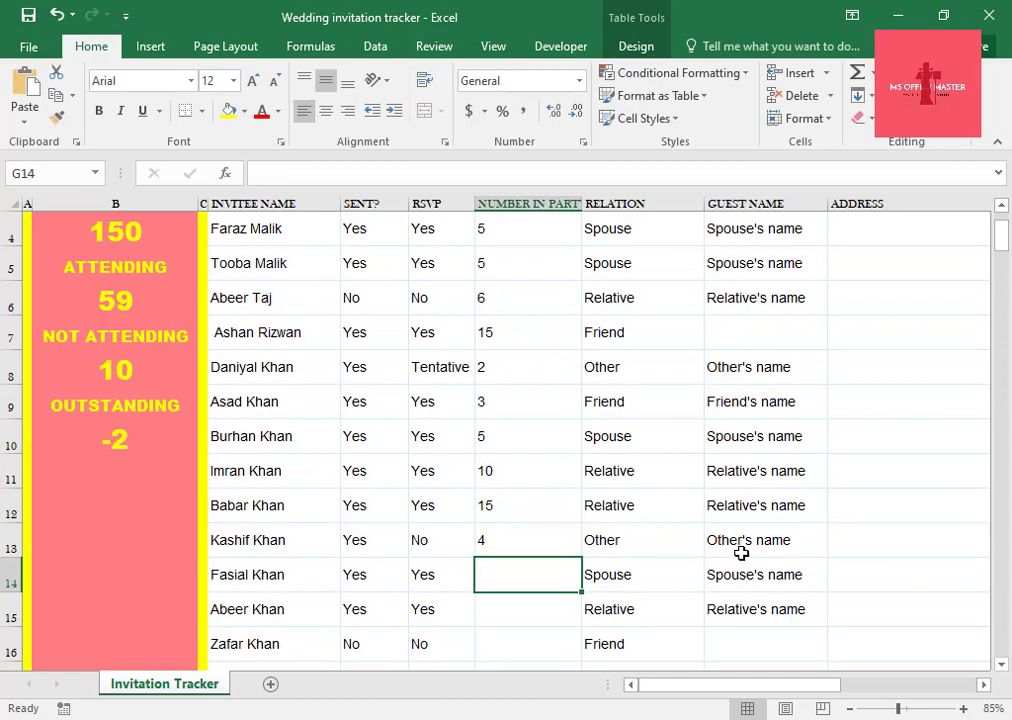
{"action": "type", "text": "6"}
{"action": "key", "text": "Return"}
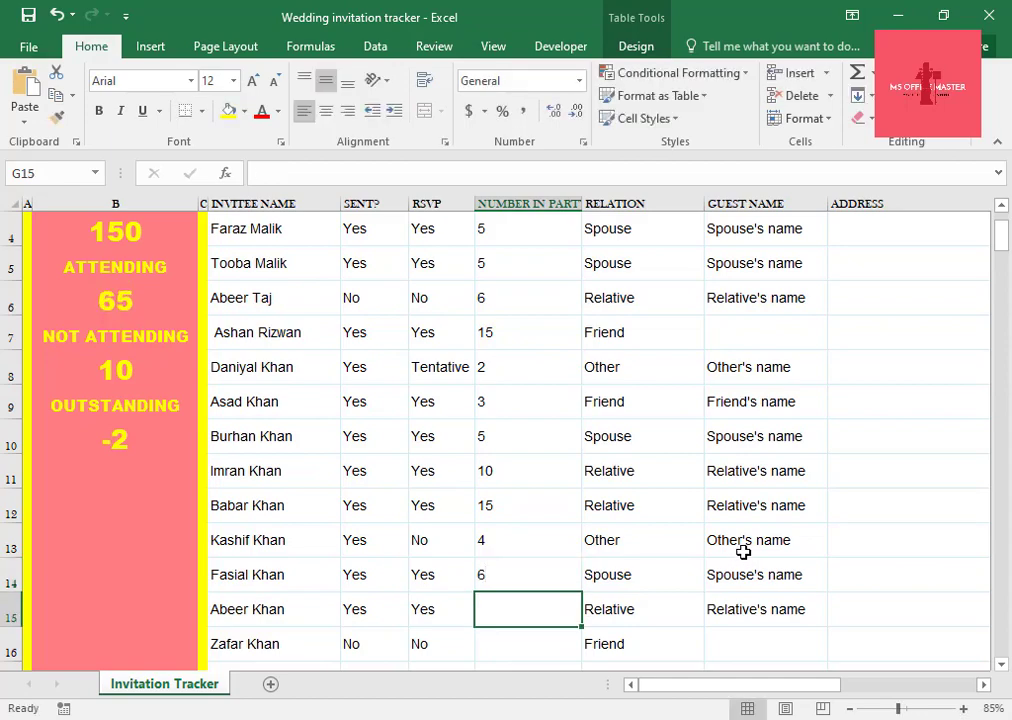
{"action": "type", "text": "7"}
{"action": "key", "text": "Return"}
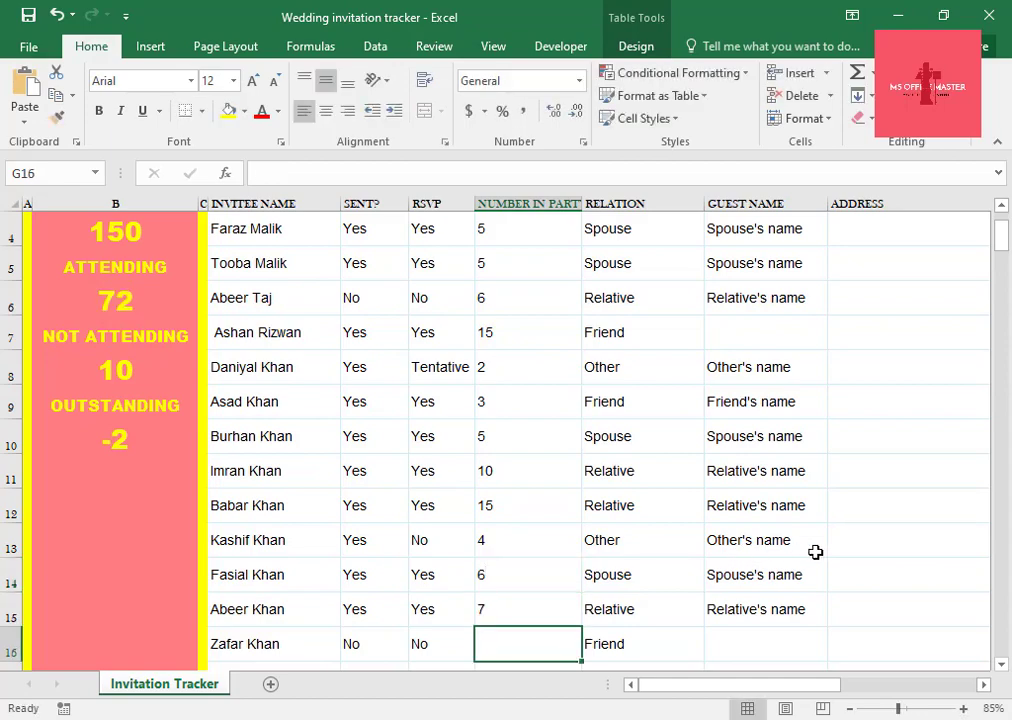
Enter party sizes 10, 4 and 3 in G16:G18, bringing the total to 101.
{"action": "scroll", "coordinate": [677, 556], "scroll_direction": "down", "scroll_amount": 1}
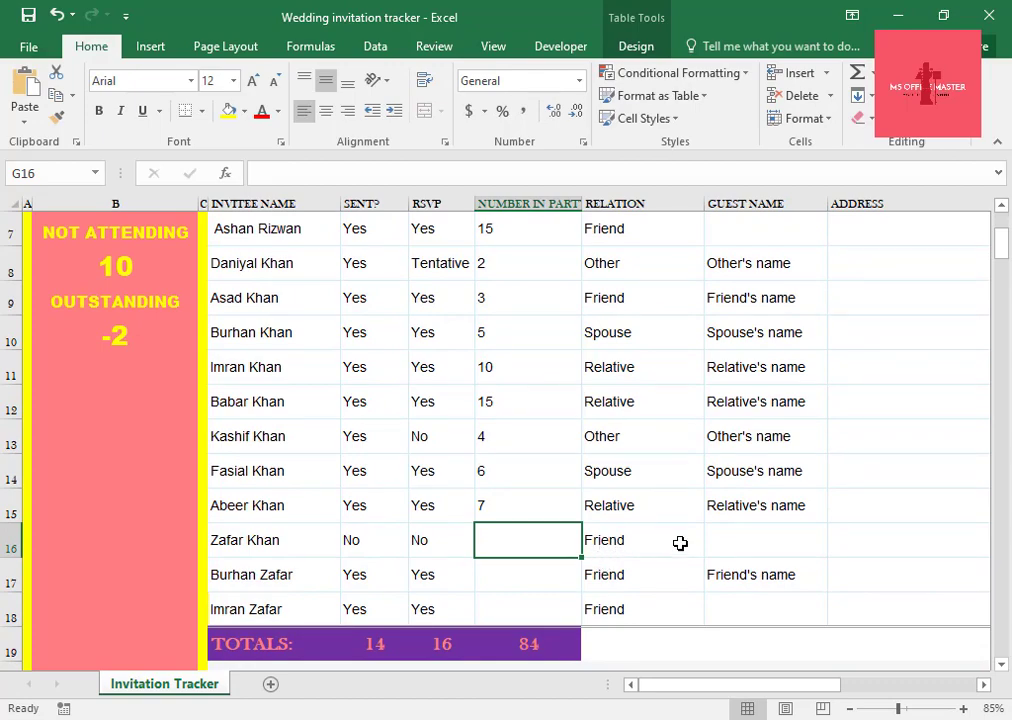
{"action": "type", "text": "10"}
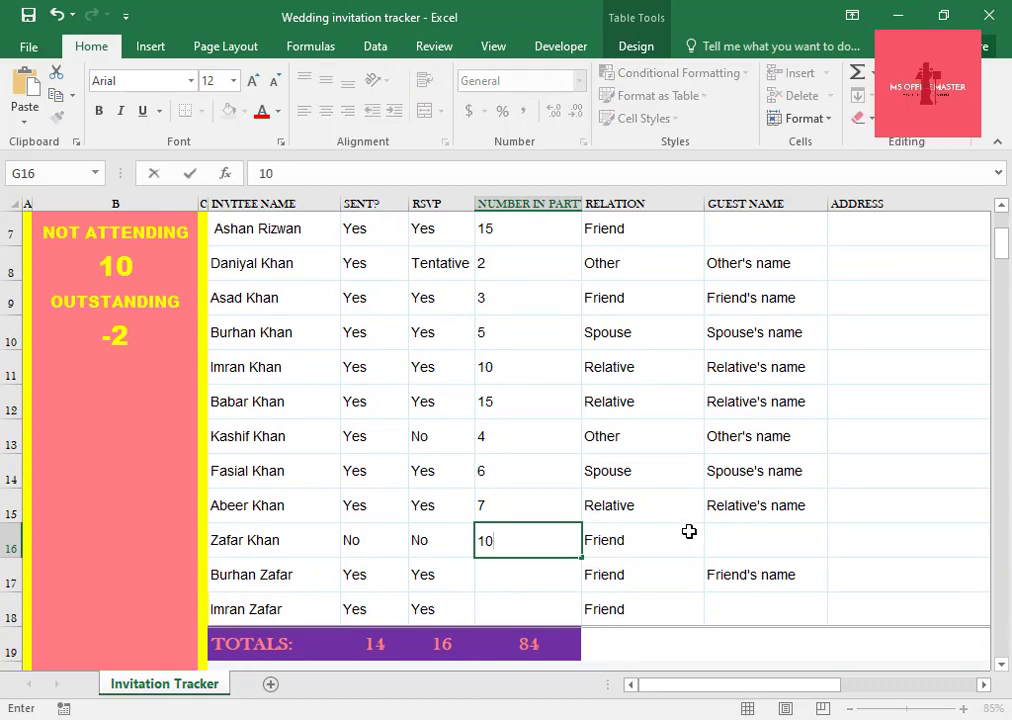
{"action": "key", "text": "Return"}
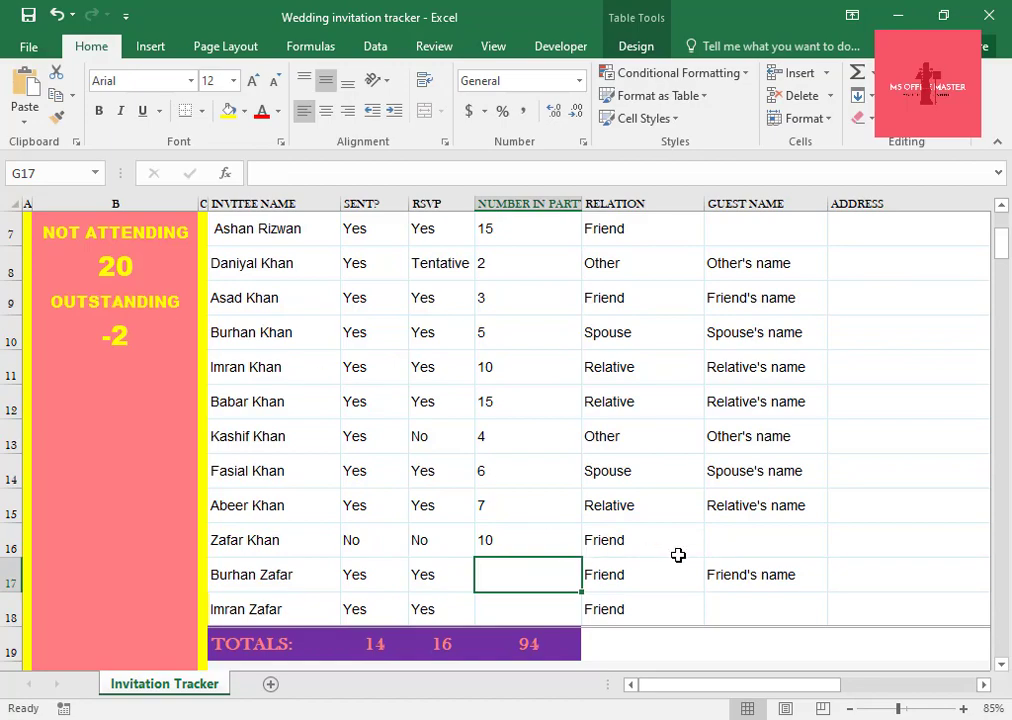
{"action": "type", "text": "4"}
{"action": "key", "text": "Return"}
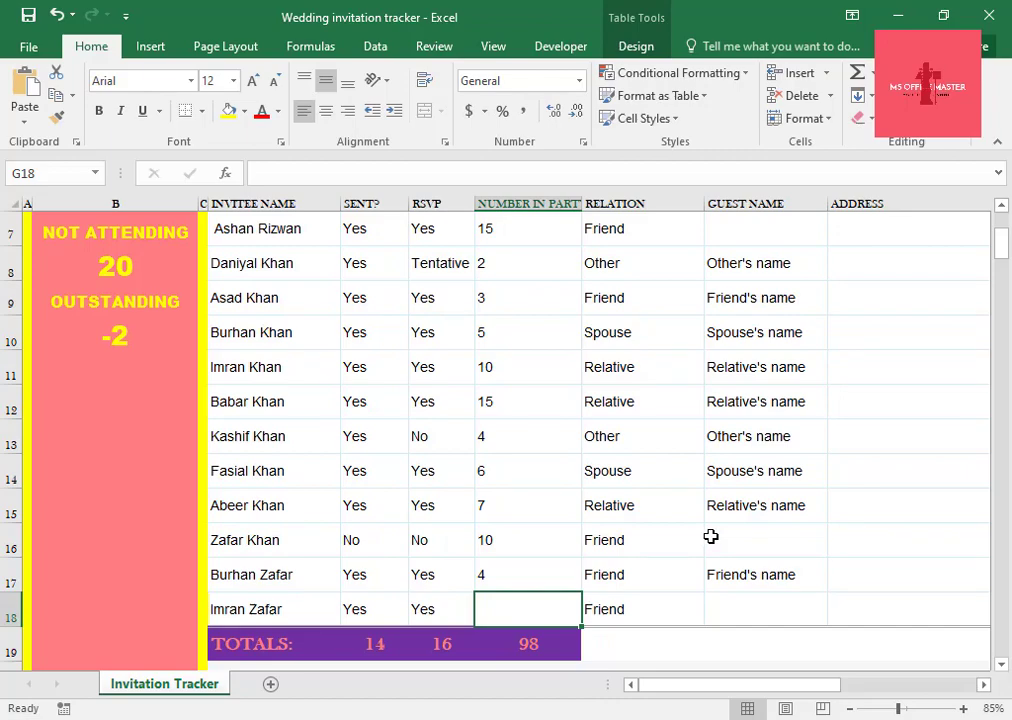
{"action": "type", "text": "3"}
{"action": "key", "text": "Return"}
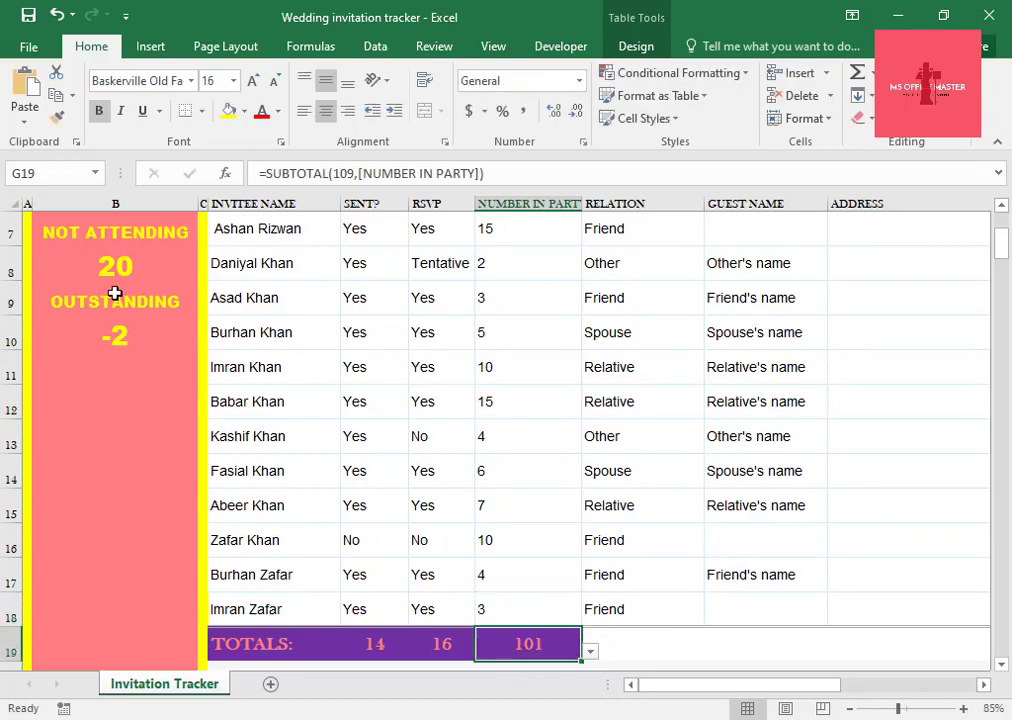
{"action": "scroll", "coordinate": [118, 296], "scroll_direction": "up", "scroll_amount": 1}
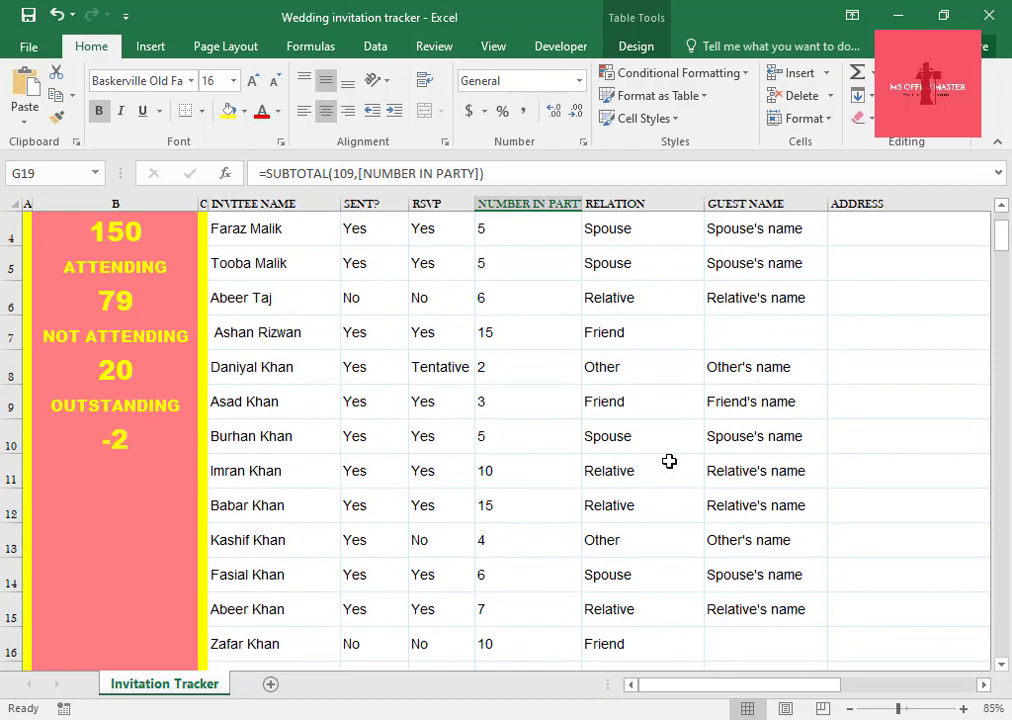
{"action": "scroll", "coordinate": [750, 470], "scroll_direction": "up", "scroll_amount": 1}
{"action": "left_click", "coordinate": [628, 289]}
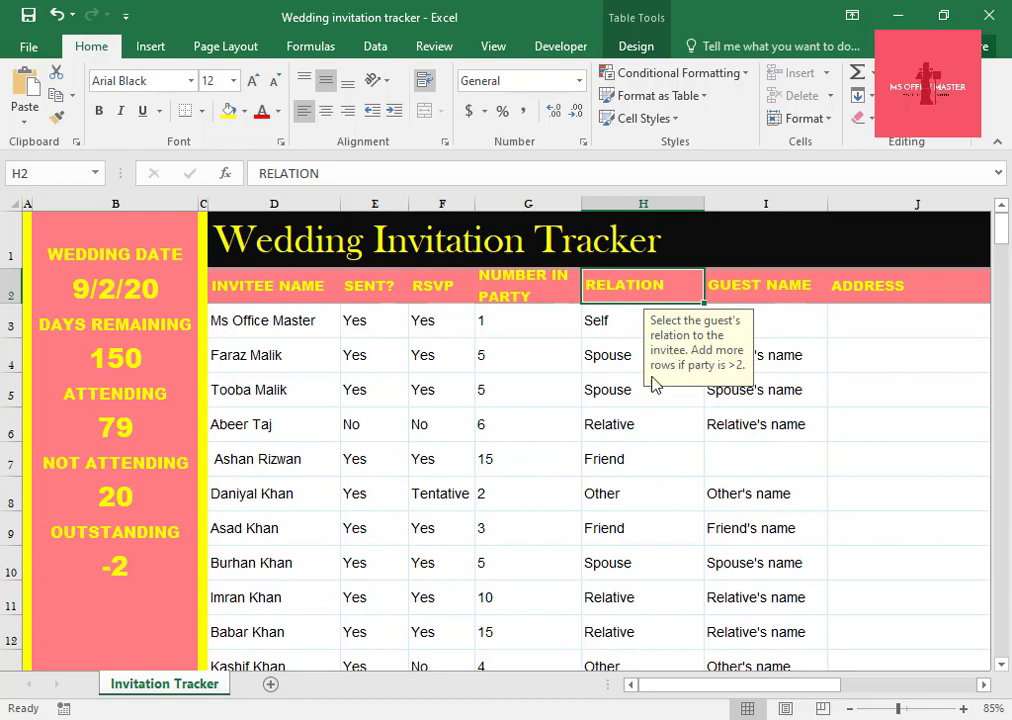
{"action": "left_click", "coordinate": [745, 288]}
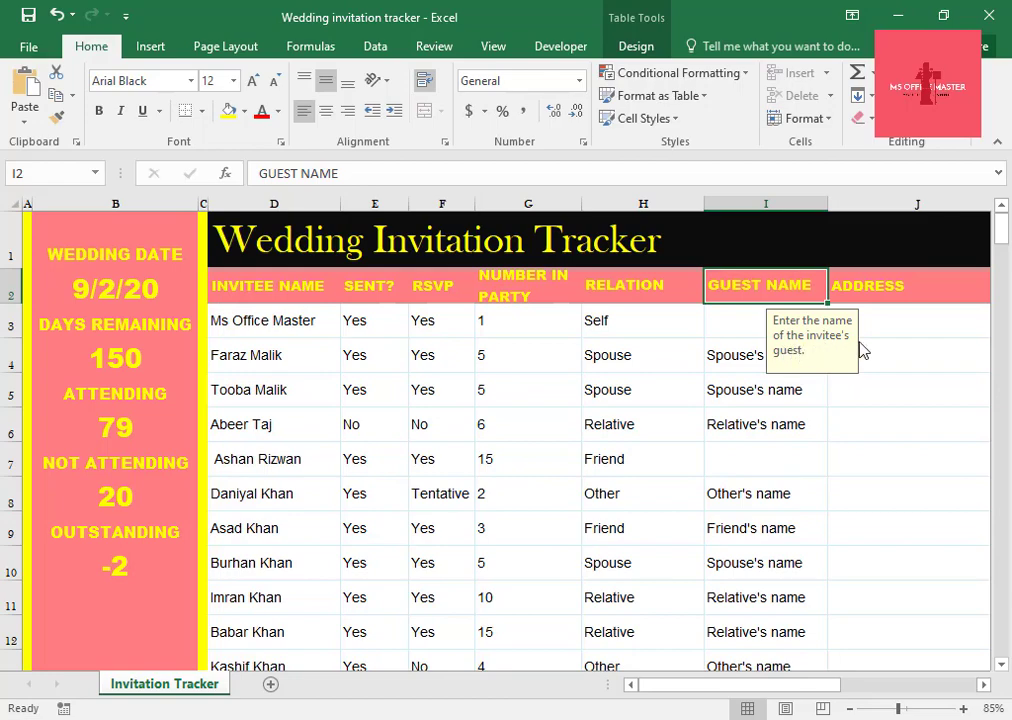
{"action": "left_click", "coordinate": [720, 327]}
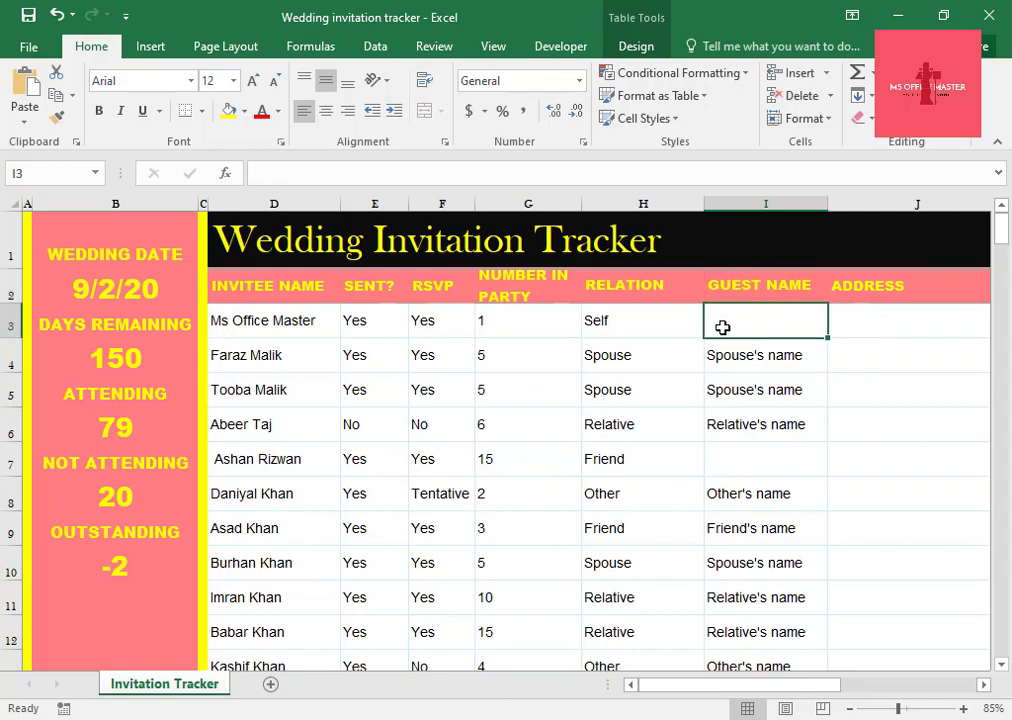
Type the invitees' guest names into I3:I5, correcting a mistyped entry and clearing the placeholder.
{"action": "type", "text": "Fara"}
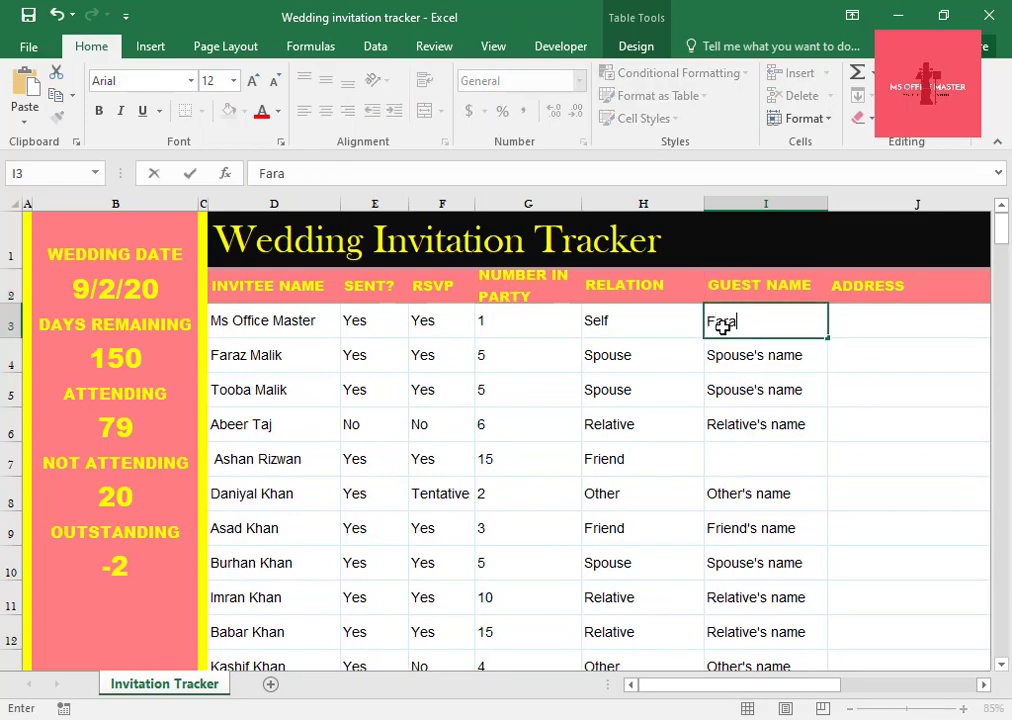
{"action": "type", "text": "z"}
{"action": "key", "text": "BackSpace"}
{"action": "key", "text": "BackSpace"}
{"action": "key", "text": "BackSpace"}
{"action": "type", "text": "Ms"}
{"action": "type", "text": " O"}
{"action": "type", "text": "ffice"}
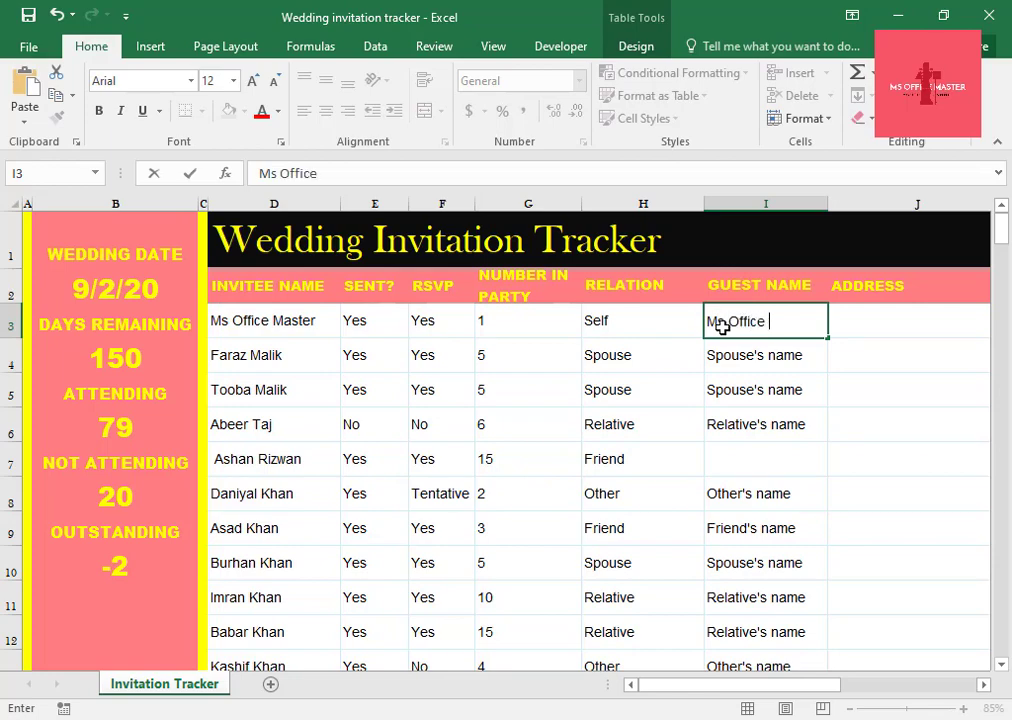
{"action": "type", "text": " Master"}
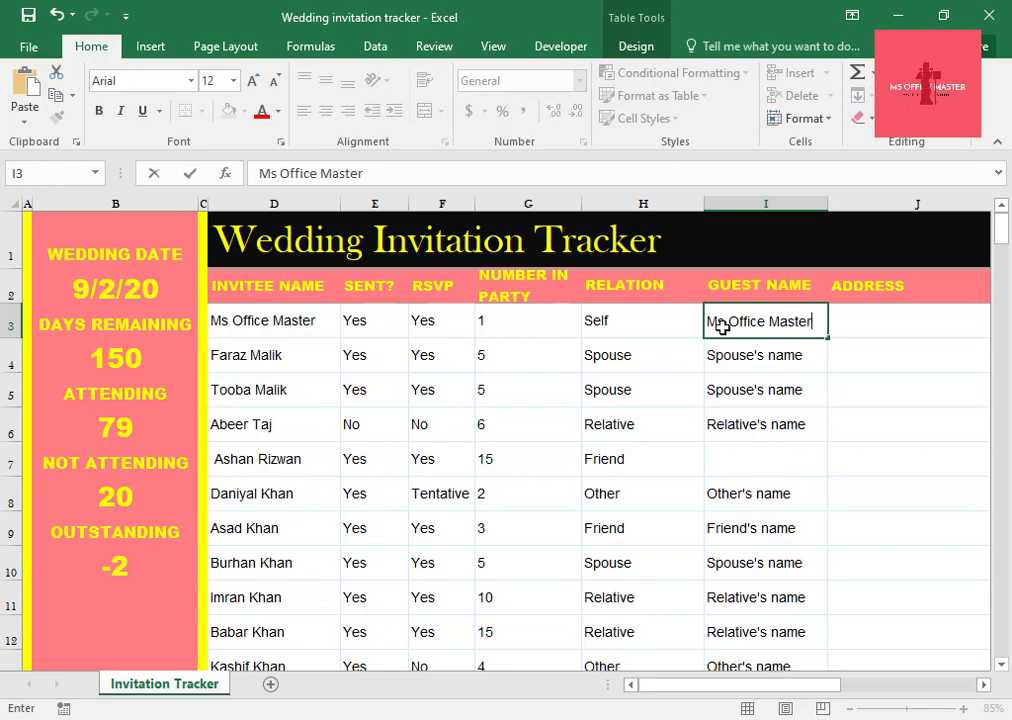
{"action": "key", "text": "Return"}
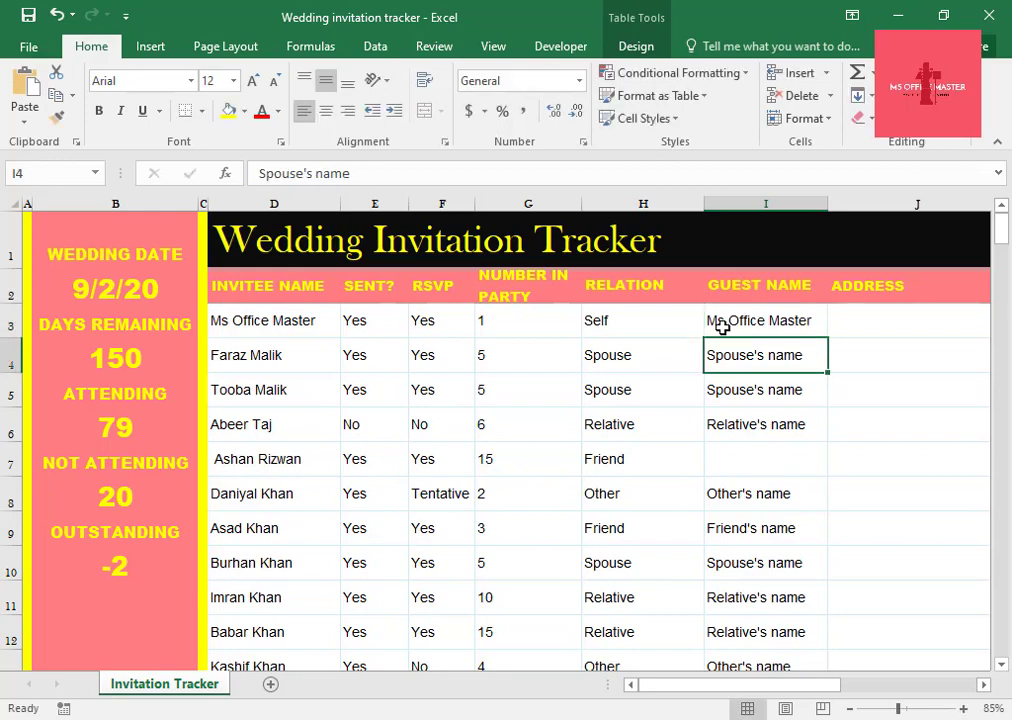
{"action": "key", "text": "BackSpace"}
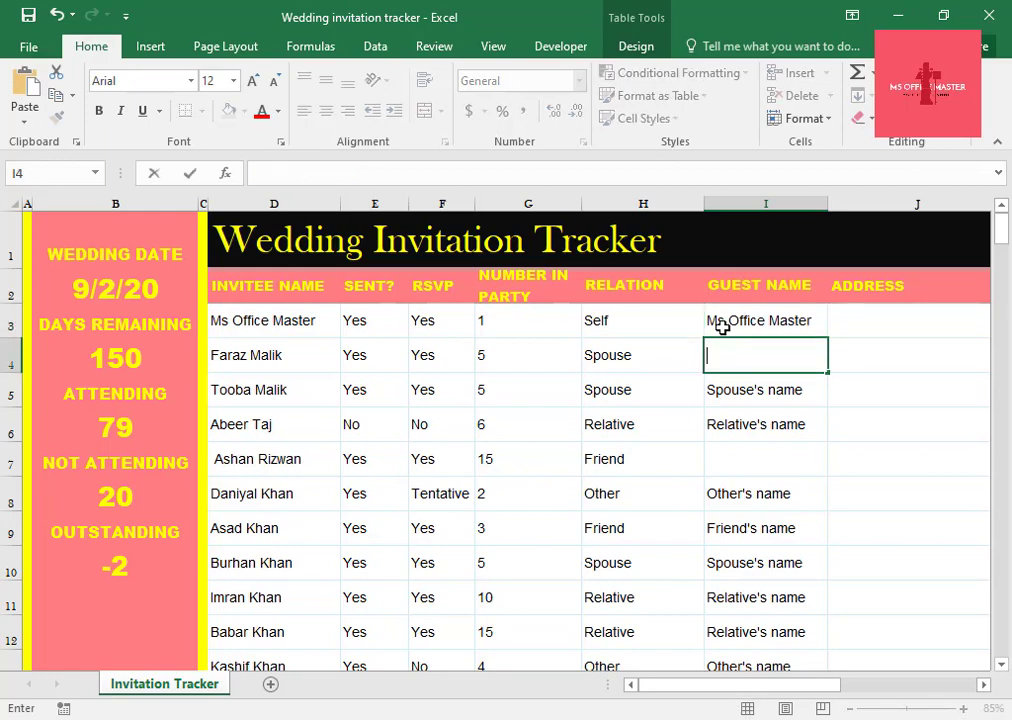
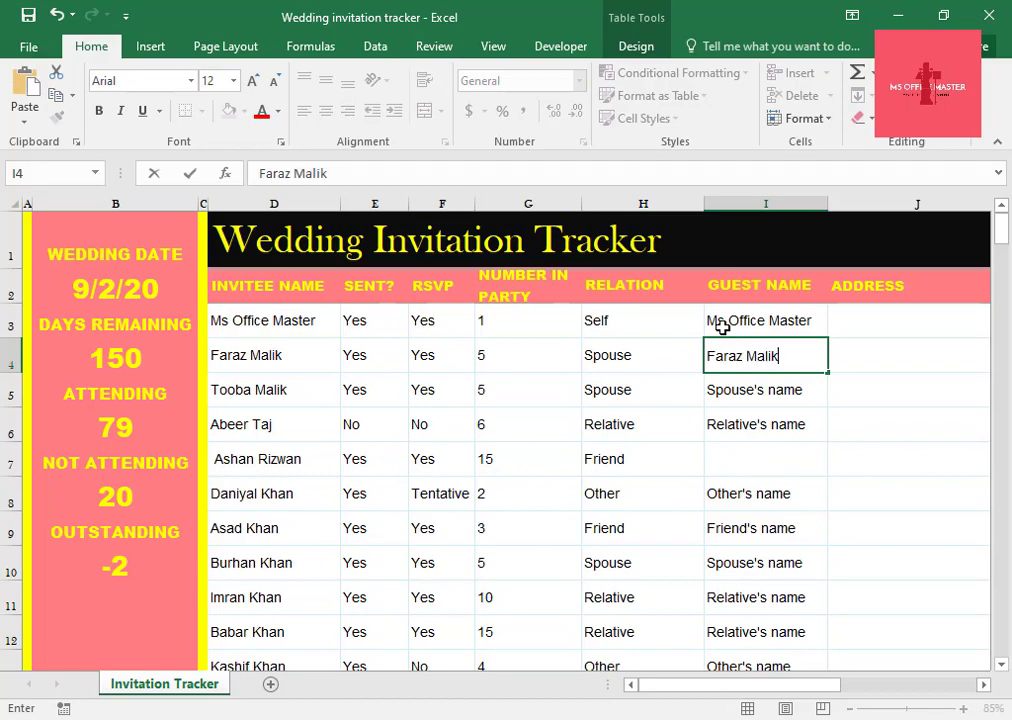
{"action": "key", "text": "Return"}
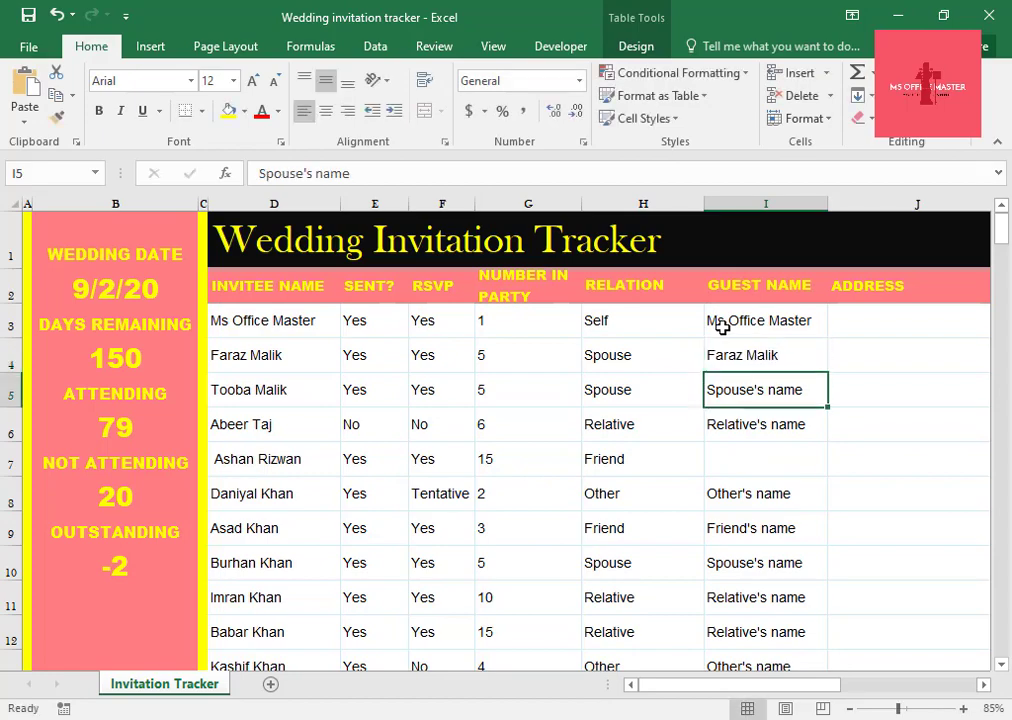
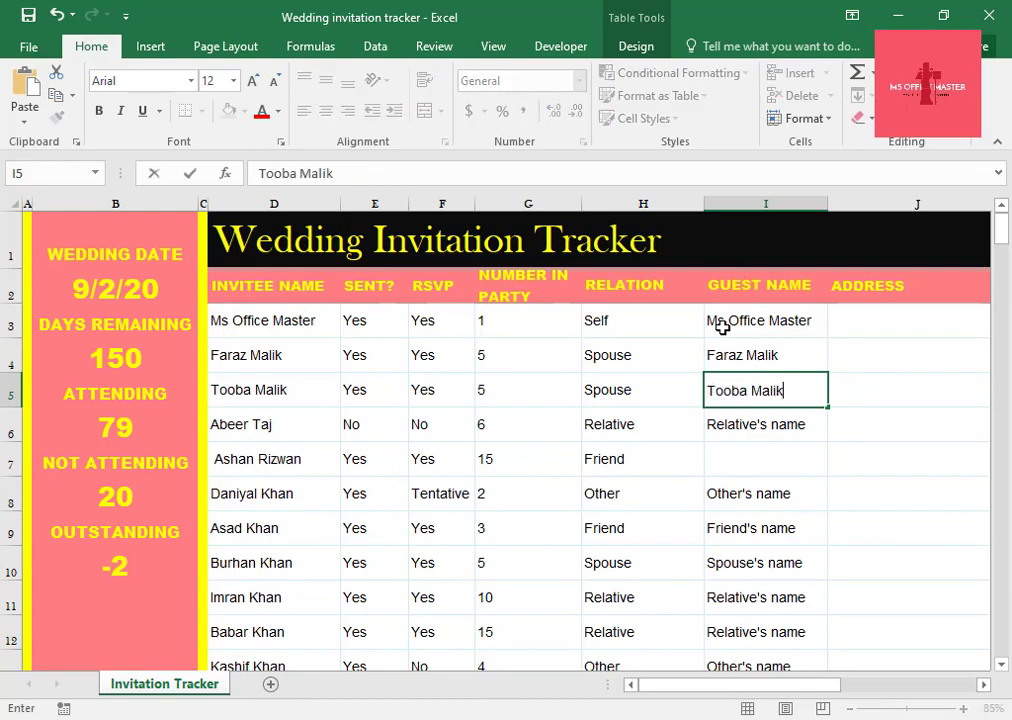
{"action": "key", "text": "Return"}
Replace the placeholders in I6:I8 with the matching invitees' guest names.
{"action": "key", "text": "BackSpace"}
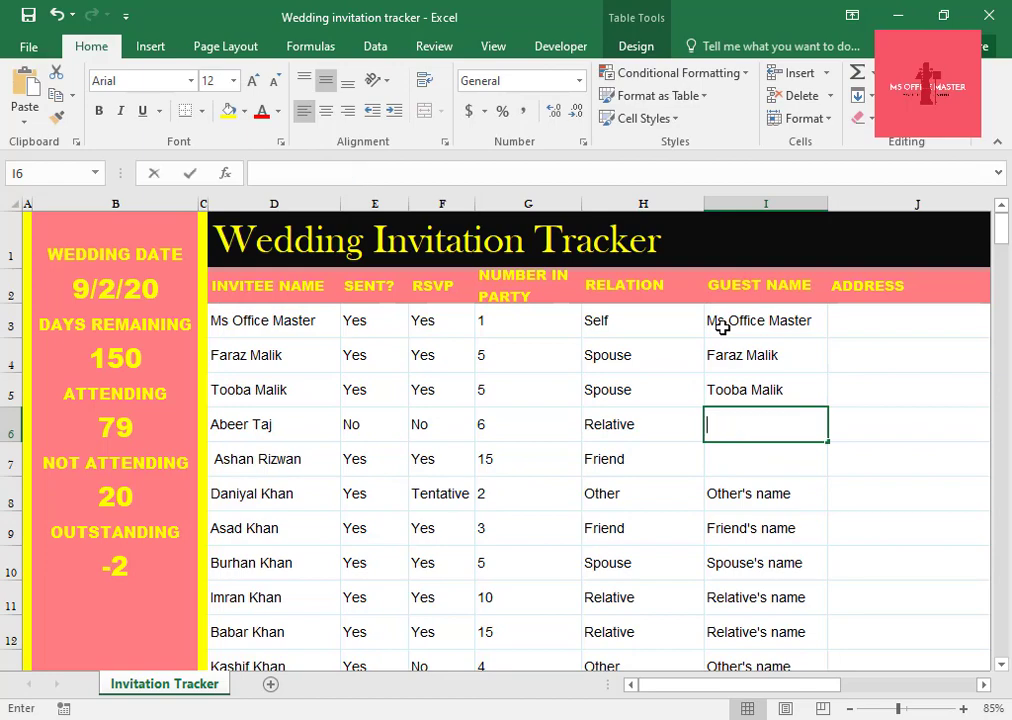
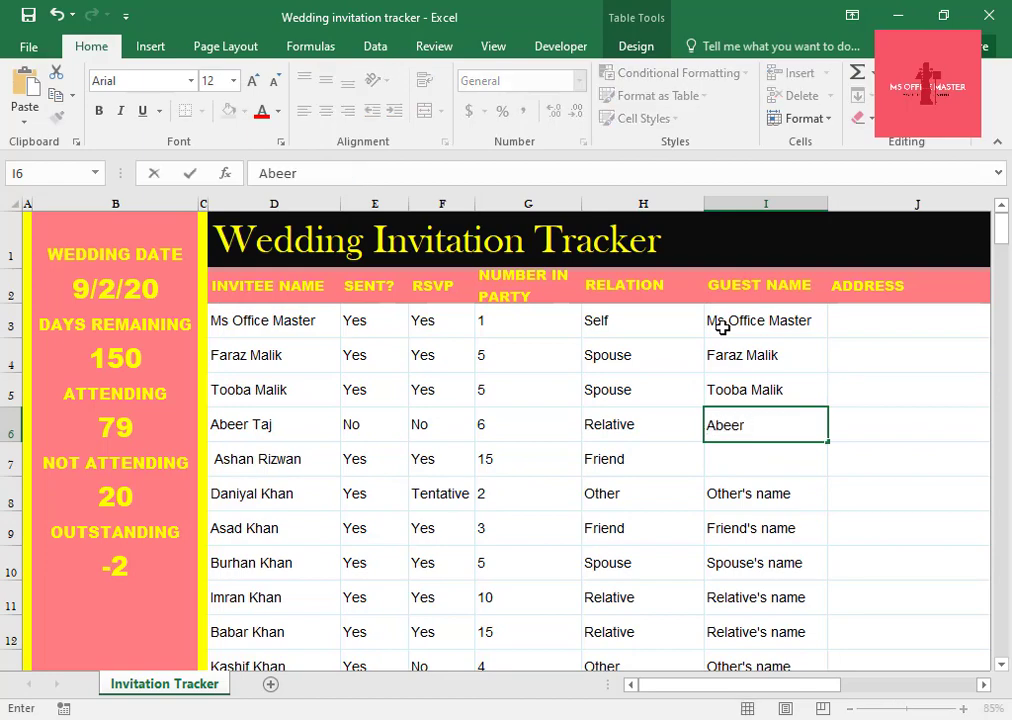
{"action": "key", "text": "Return"}
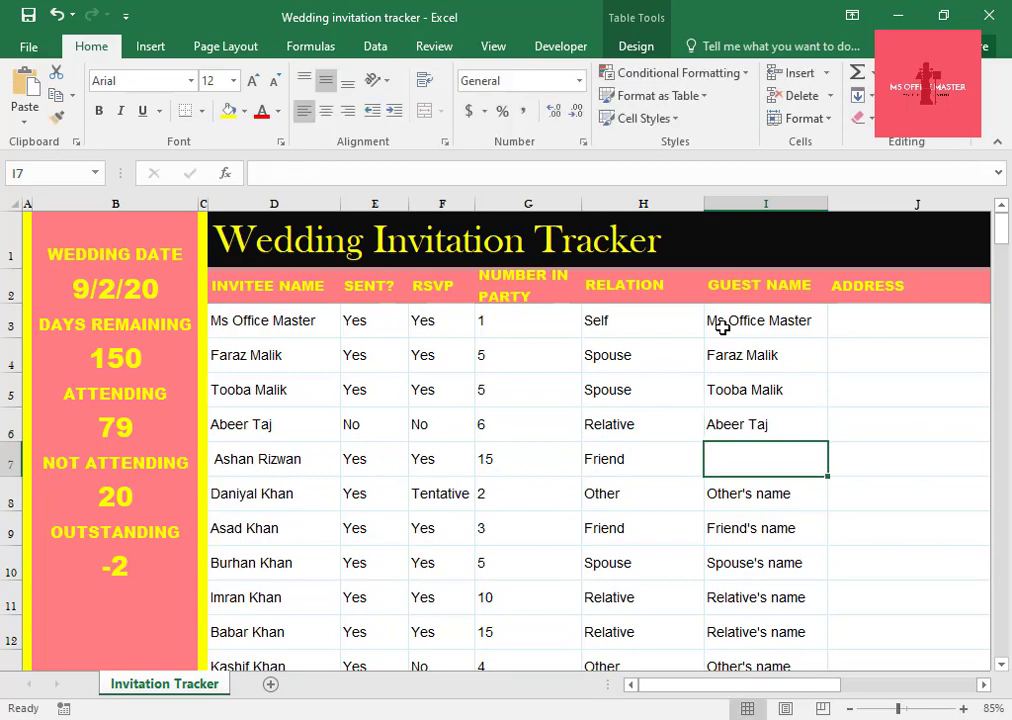
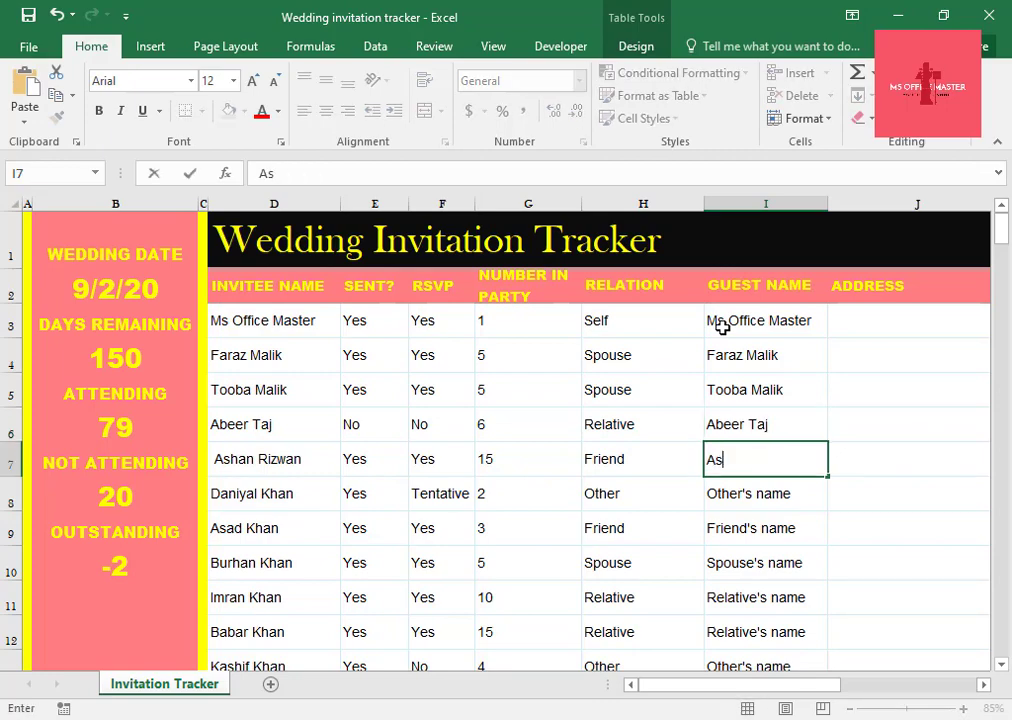
{"action": "key", "text": "Return"}
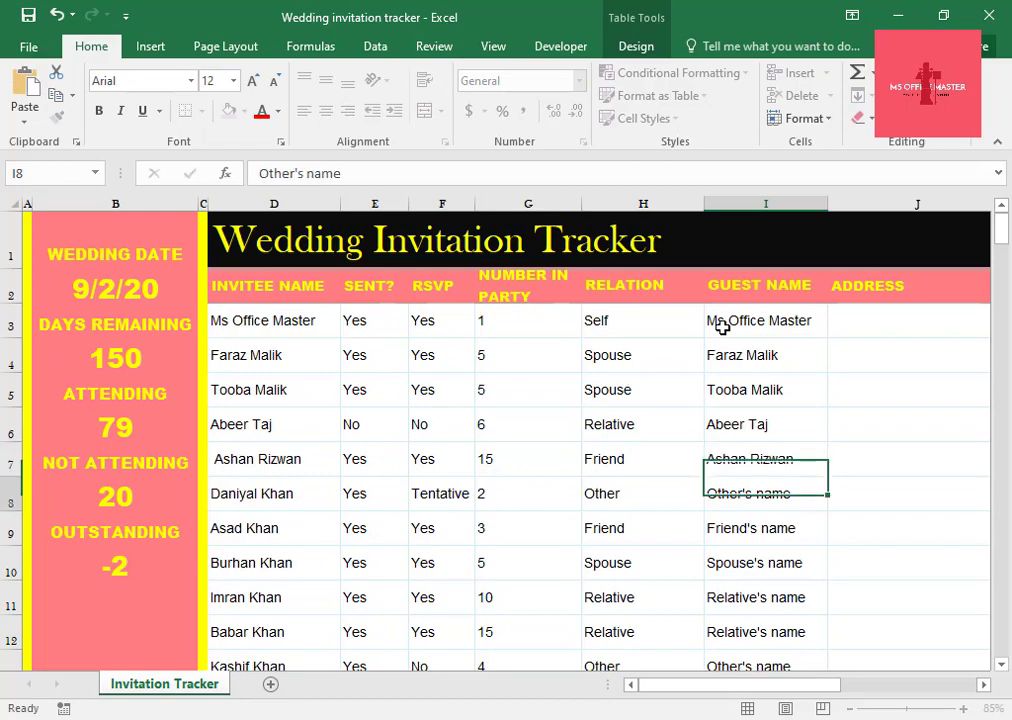
{"action": "key", "text": "BackSpace"}
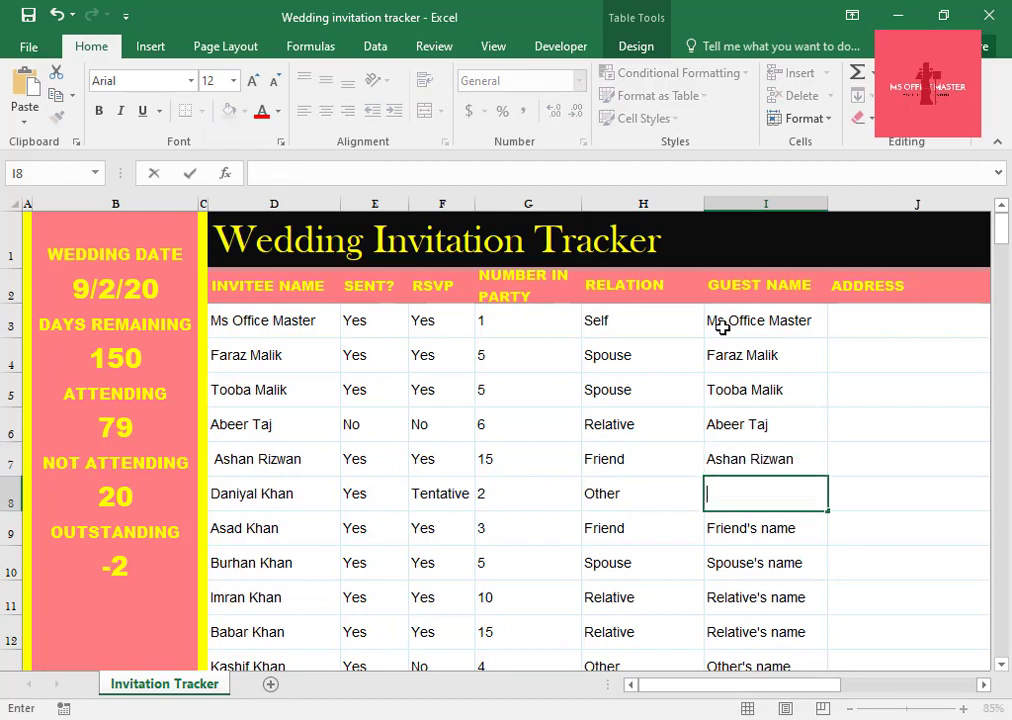
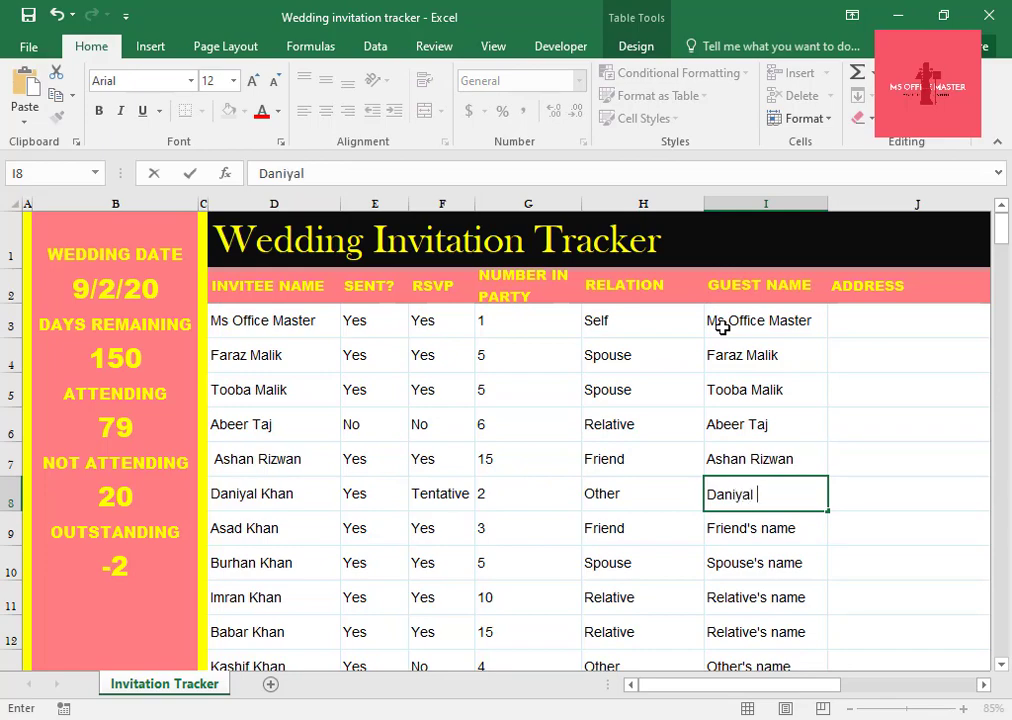
{"action": "key", "text": "Return"}
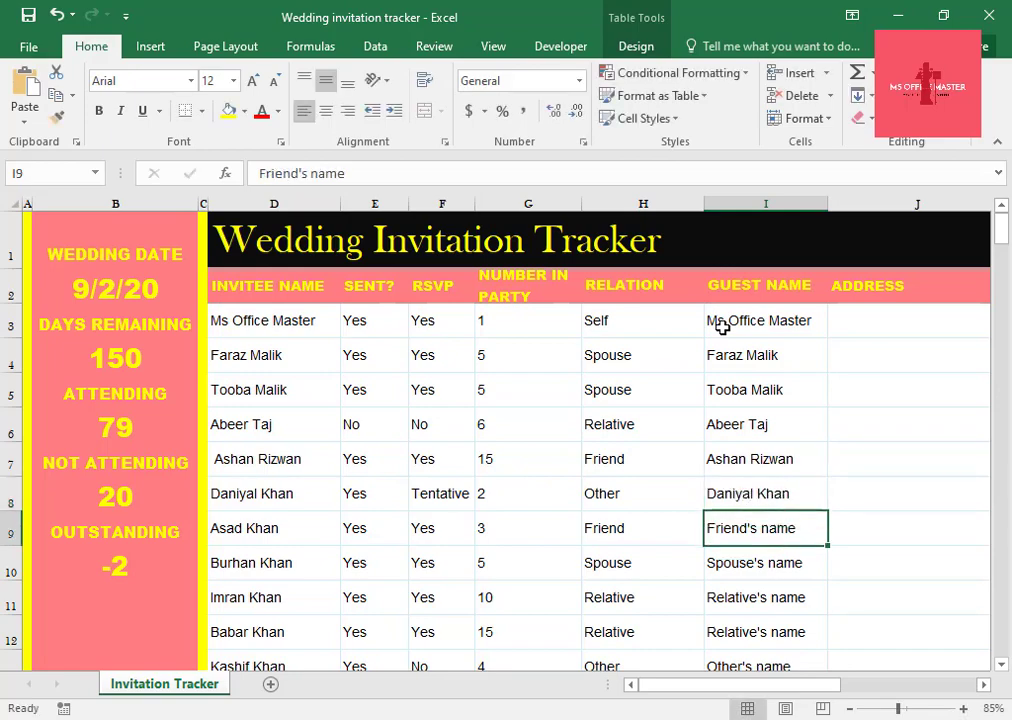
Replace the placeholders in I9:I11 with the matching invitees' guest names.
{"action": "key", "text": "BackSpace"}
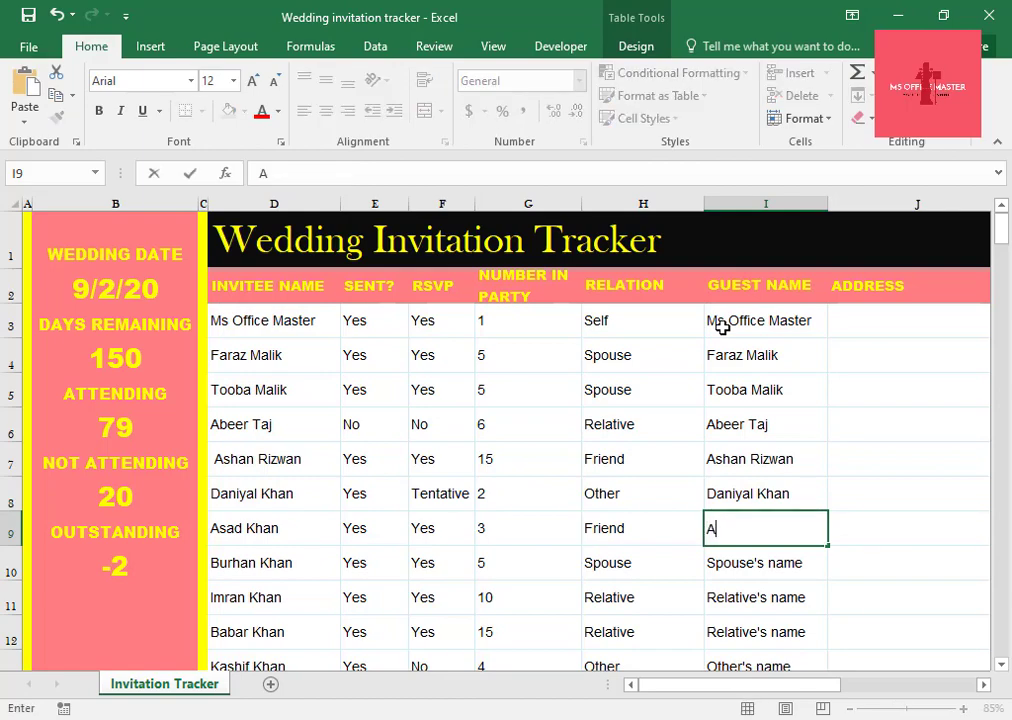
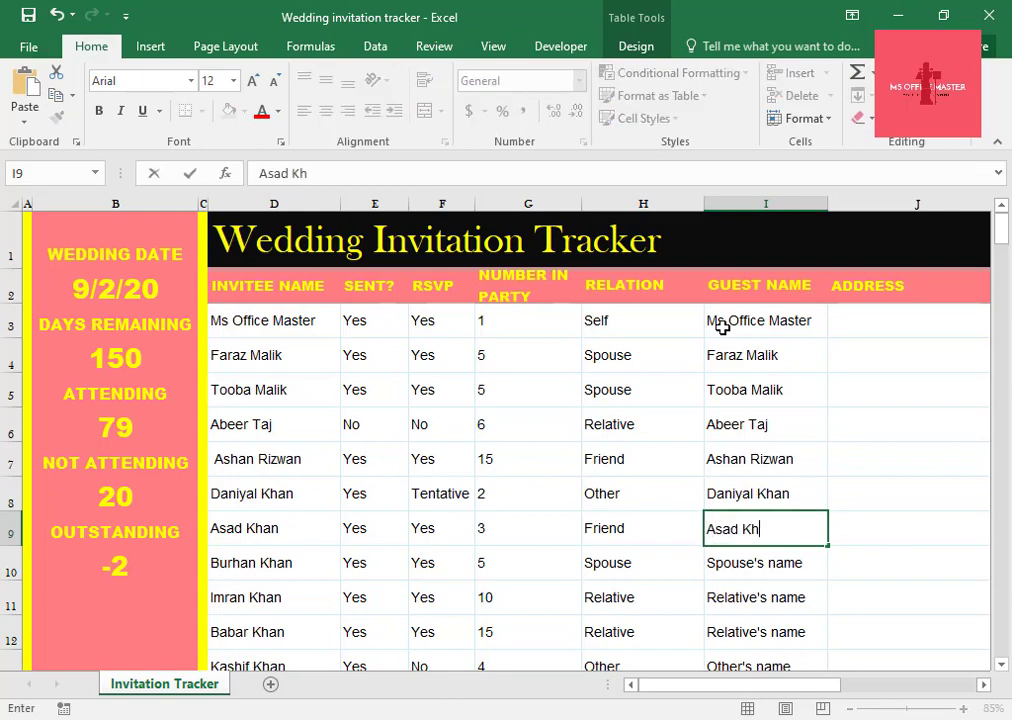
{"action": "key", "text": "Return"}
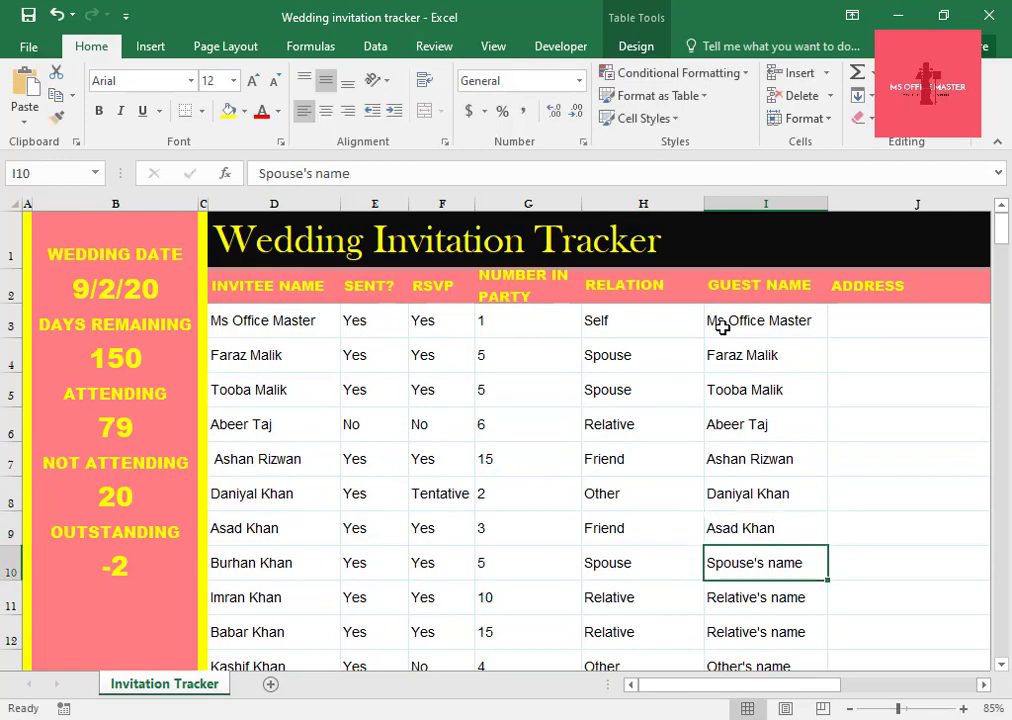
{"action": "key", "text": "BackSpace"}
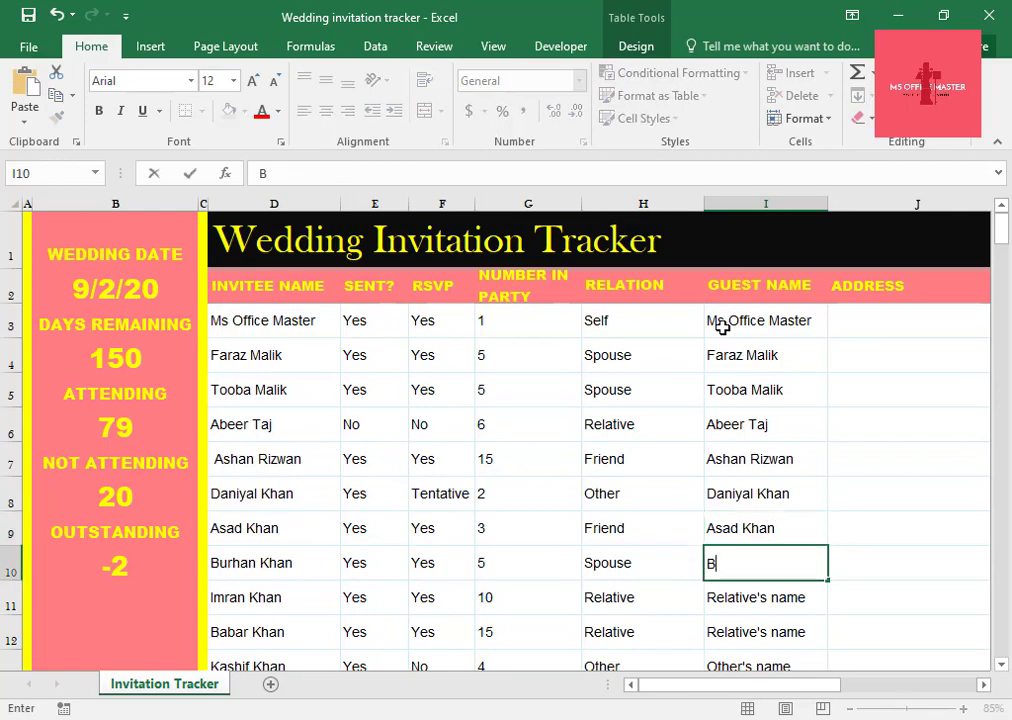
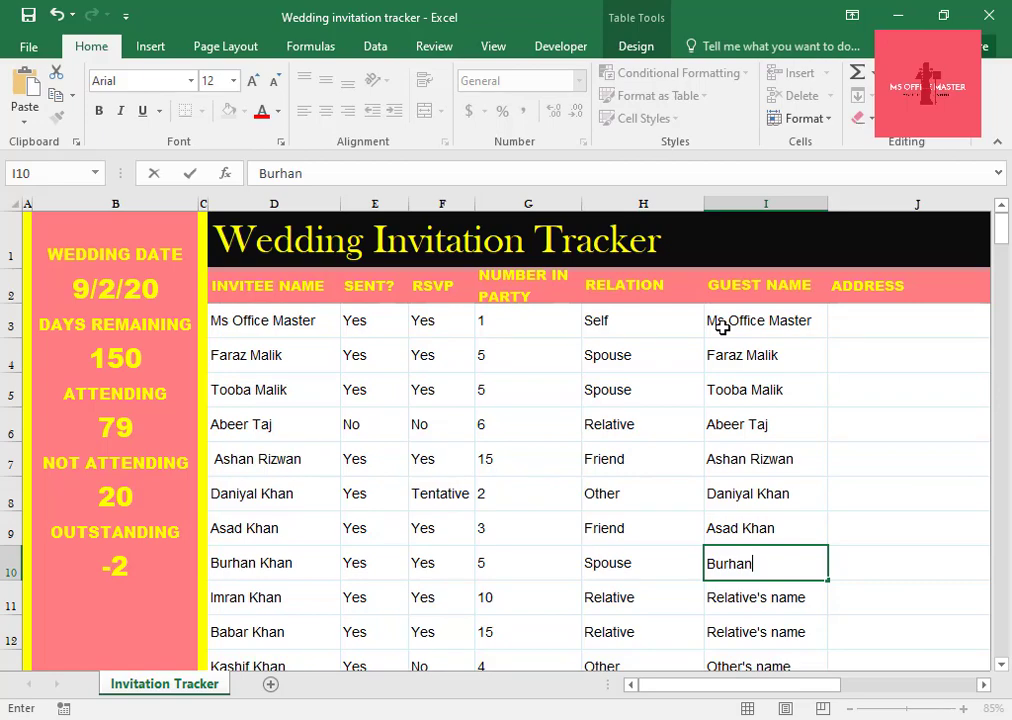
{"action": "key", "text": "Return"}
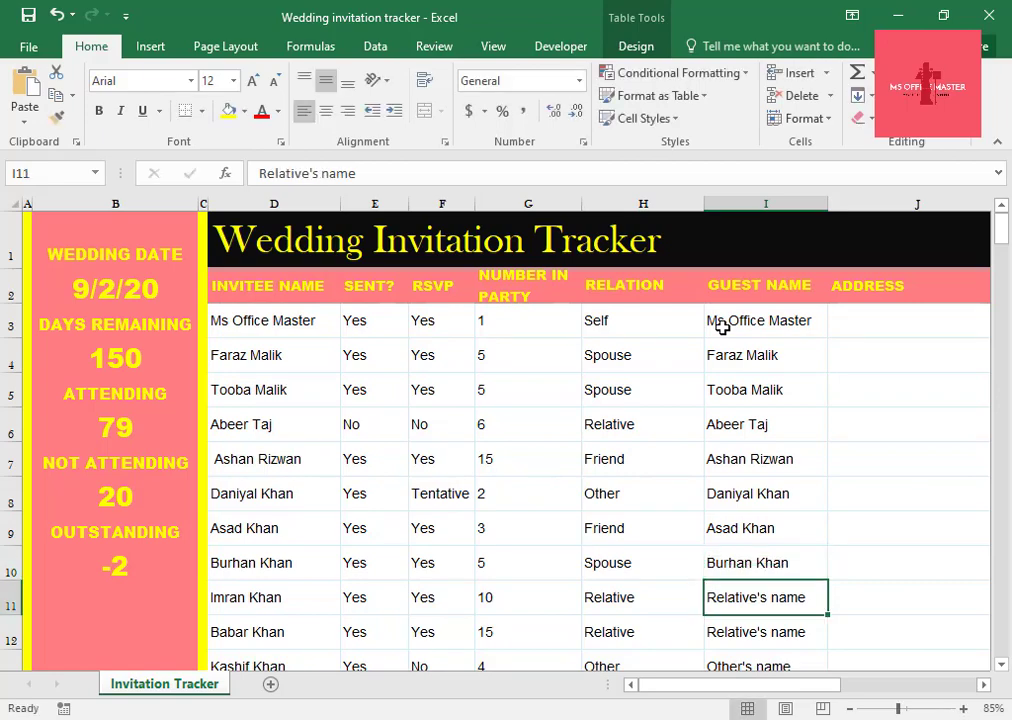
{"action": "key", "text": "BackSpace"}
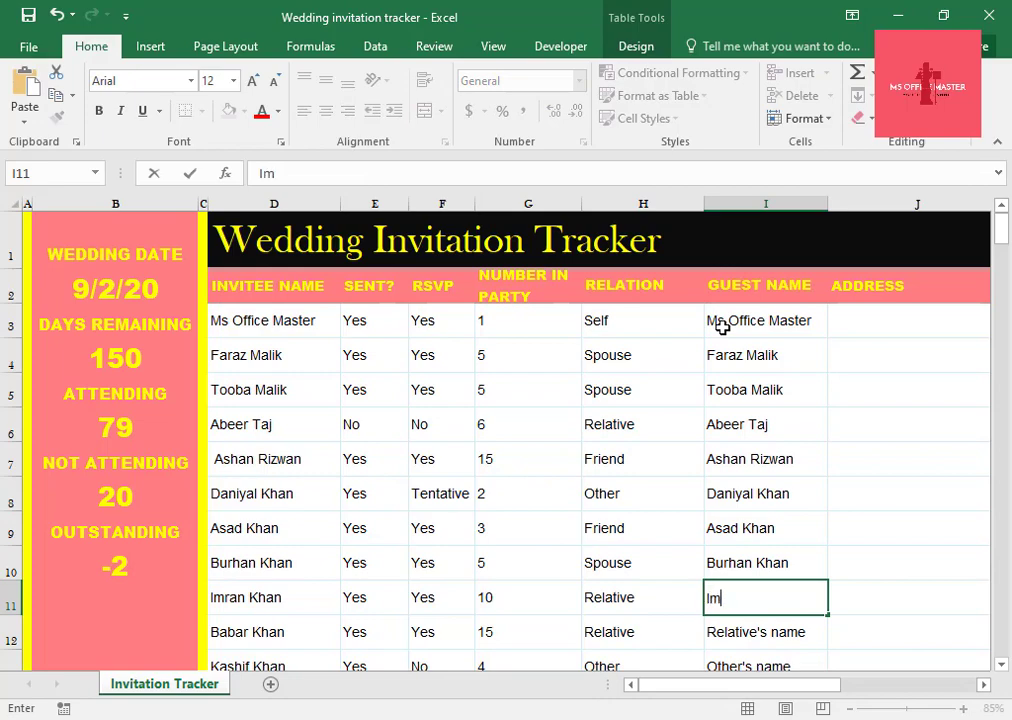
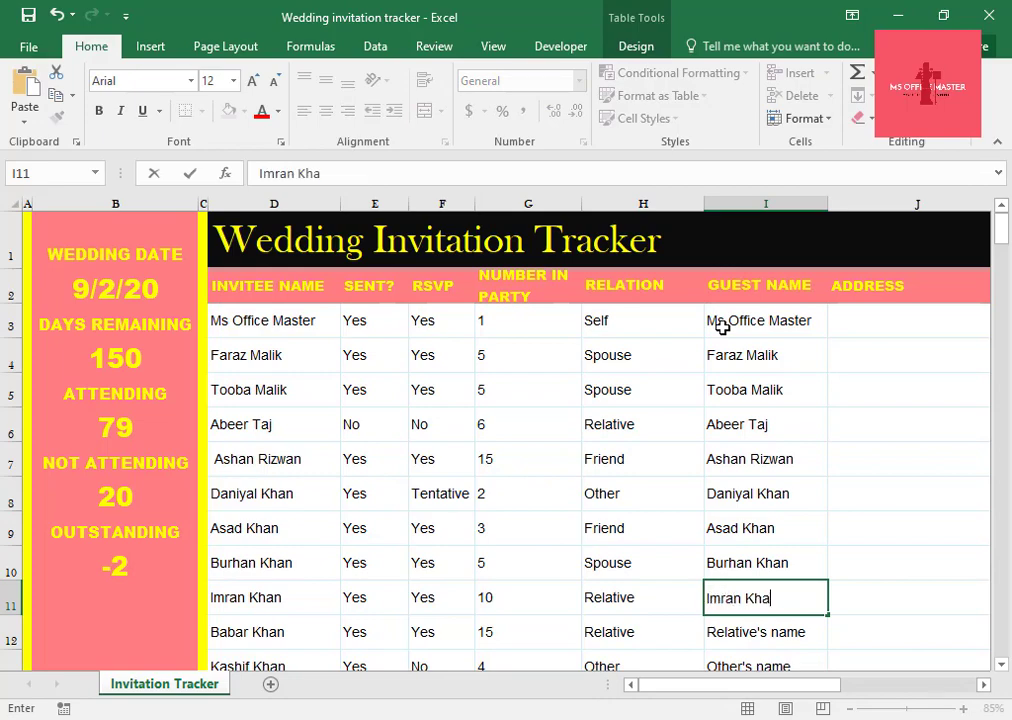
{"action": "key", "text": "Return"}
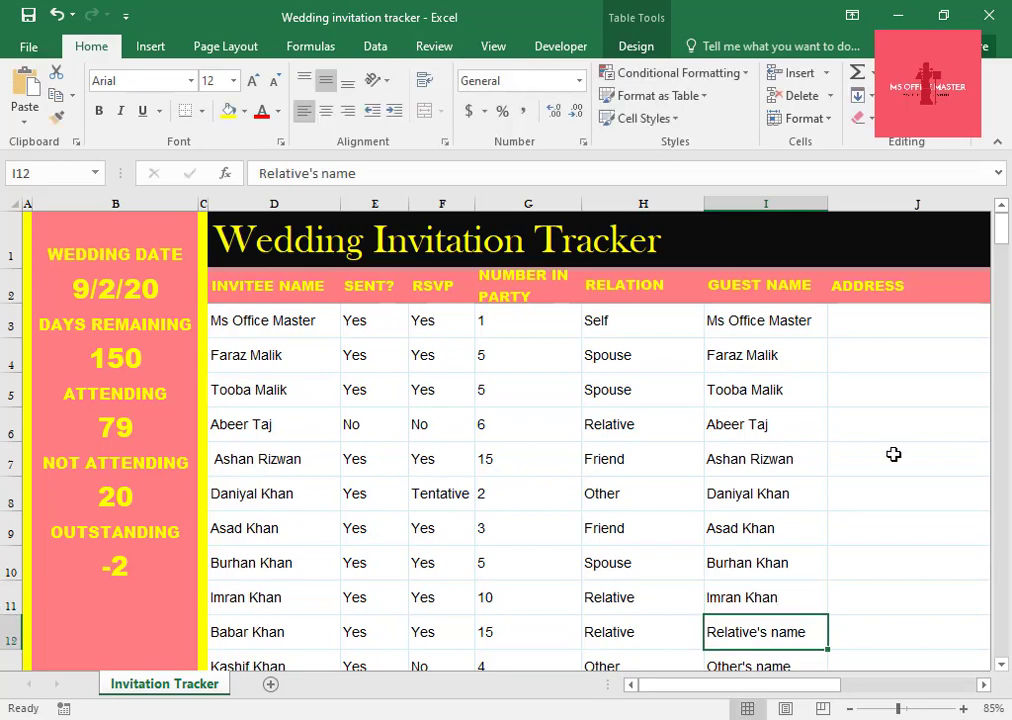
Enter guest names in I12 and I13, rejecting an autocomplete suggestion and fixing a typo.
{"action": "scroll", "coordinate": [922, 445], "scroll_direction": "down", "scroll_amount": 1}
{"action": "scroll", "coordinate": [925, 442], "scroll_direction": "down", "scroll_amount": 1}
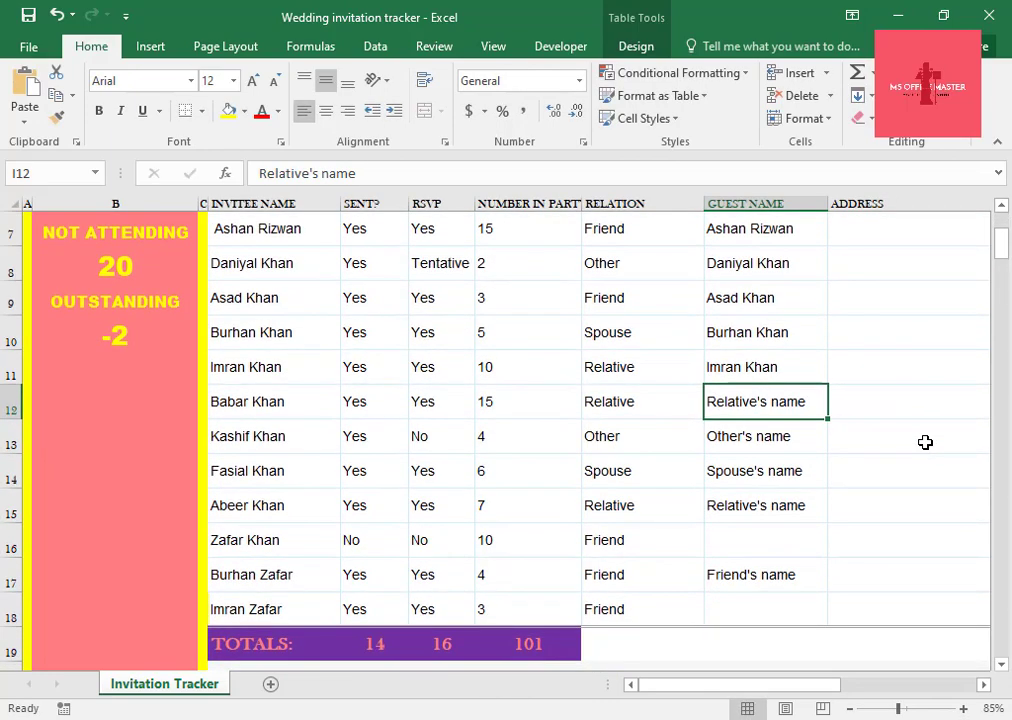
{"action": "key", "text": "BackSpace"}
{"action": "type", "text": "b"}
{"action": "key", "text": "BackSpace"}
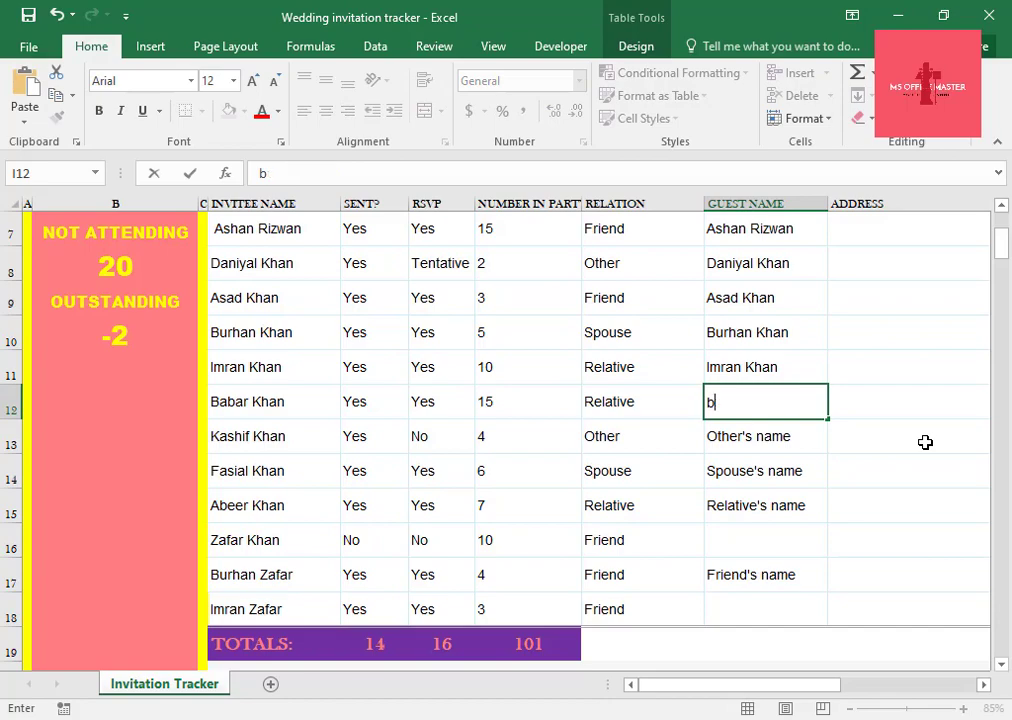
{"action": "type", "text": "Baba"}
{"action": "key", "text": "BackSpace"}
{"action": "key", "text": "BackSpace"}
{"action": "key", "text": "BackSpace"}
{"action": "key", "text": "BackSpace"}
{"action": "key", "text": "BackSpace"}
{"action": "key", "text": "BackSpace"}
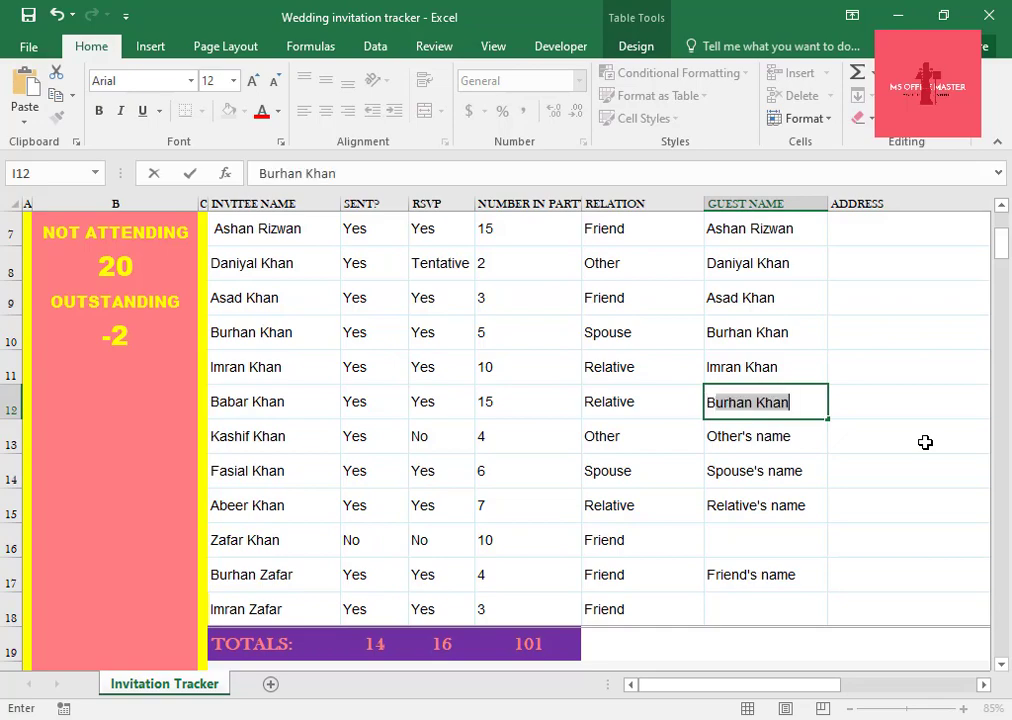
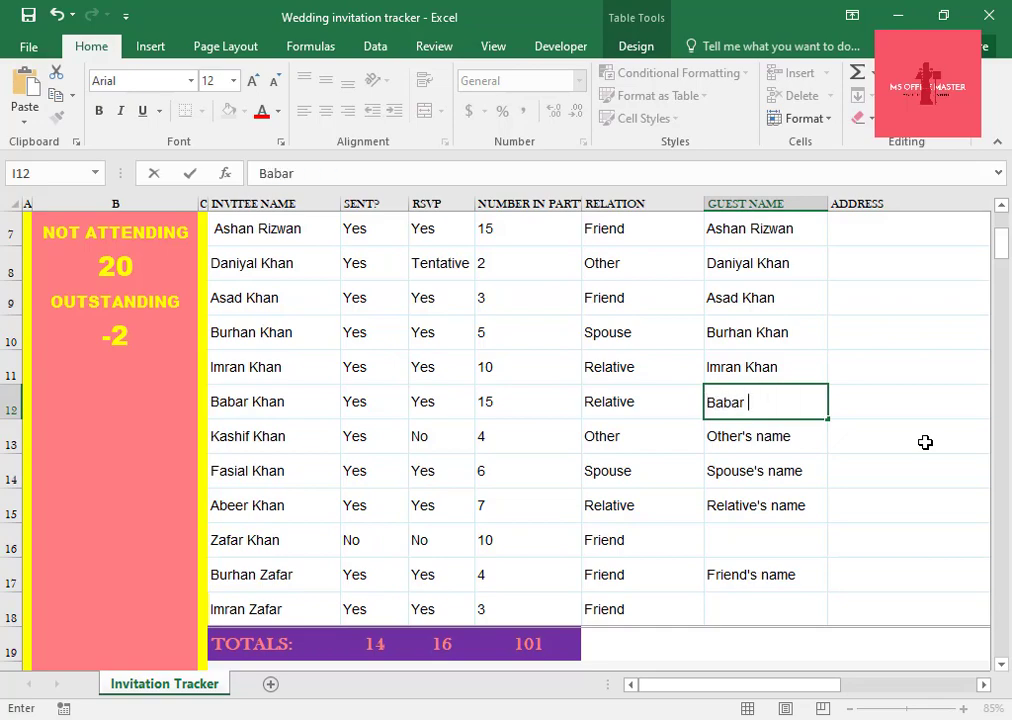
{"action": "key", "text": "Return"}
{"action": "key", "text": "BackSpace"}
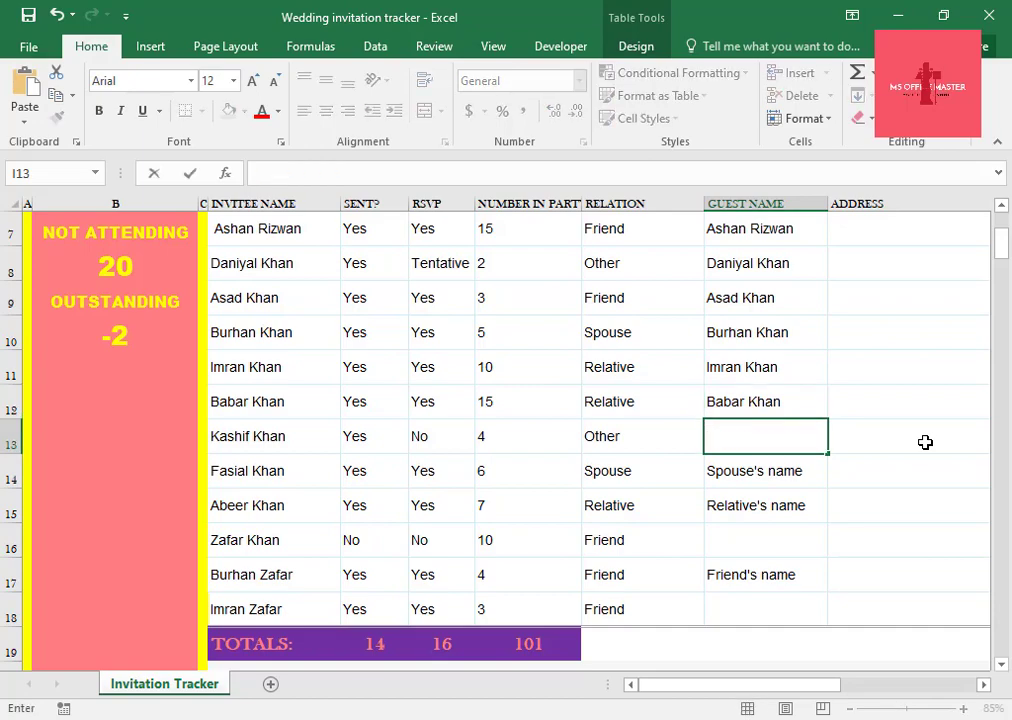
{"action": "key", "text": "Return"}
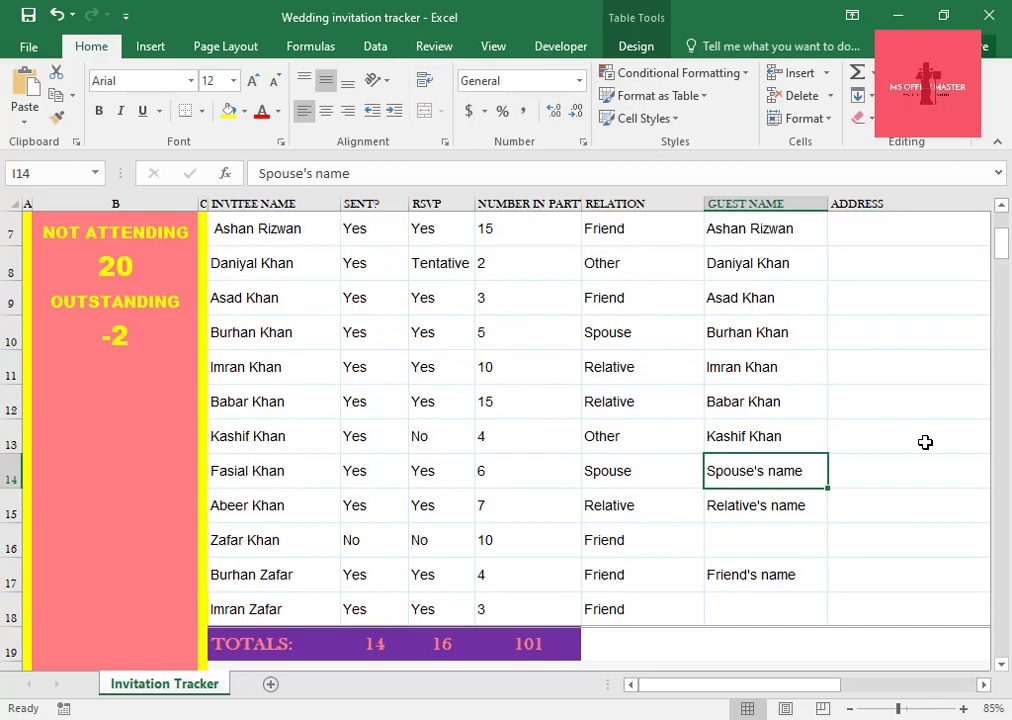
Replace the placeholders in I14:I16 with the matching invitees' guest names.
{"action": "key", "text": "BackSpace"}
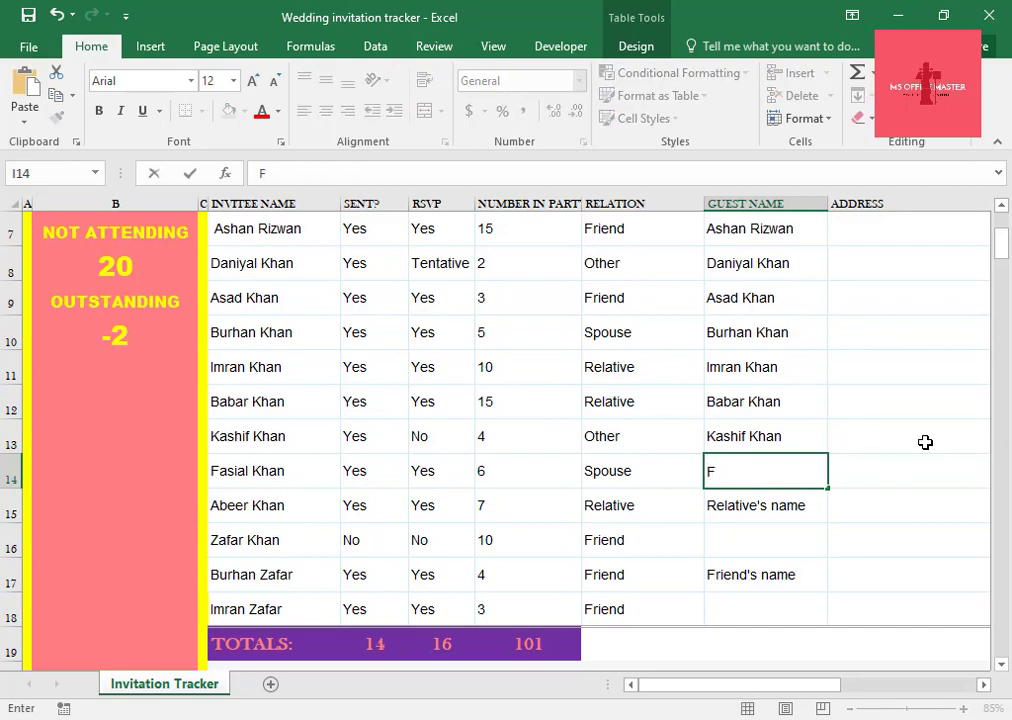
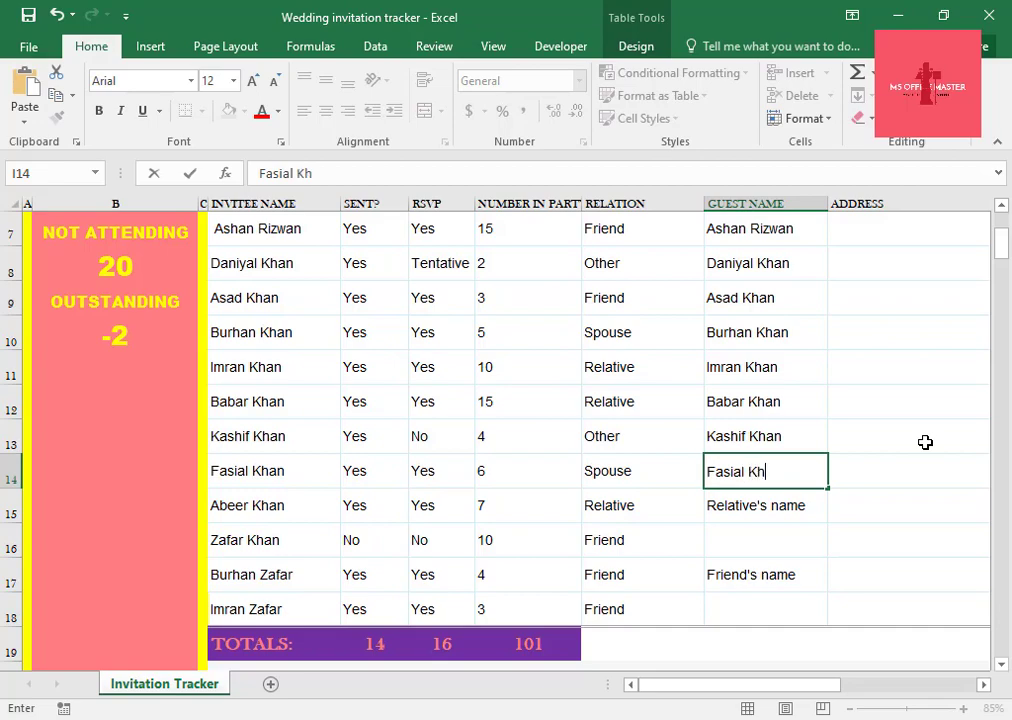
{"action": "key", "text": "Return"}
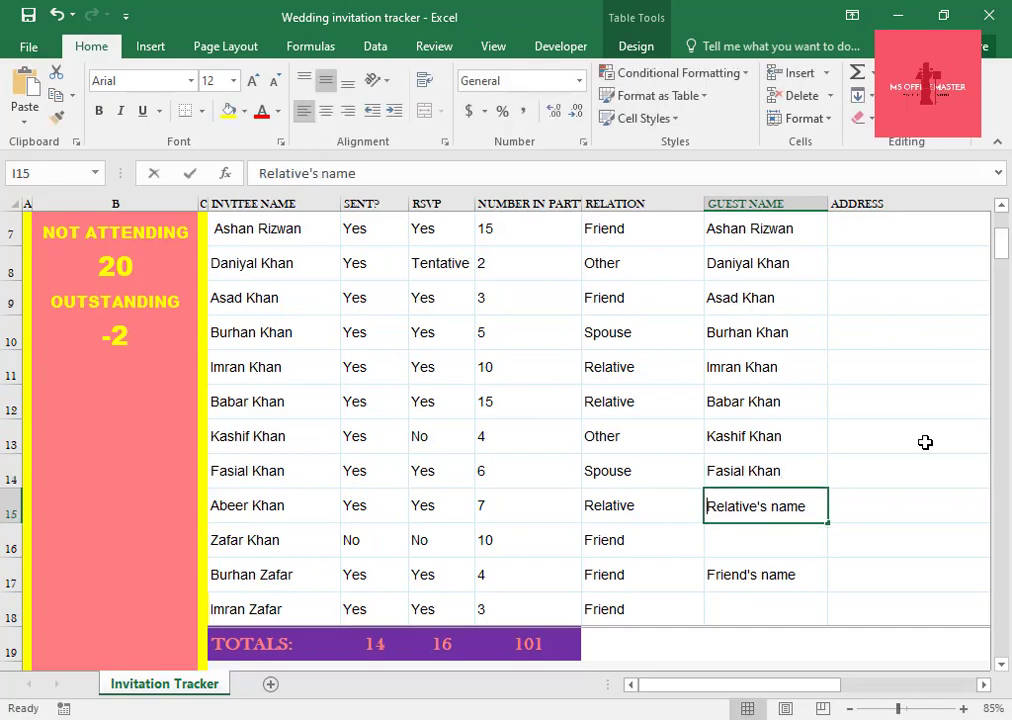
{"action": "key", "text": "BackSpace"}
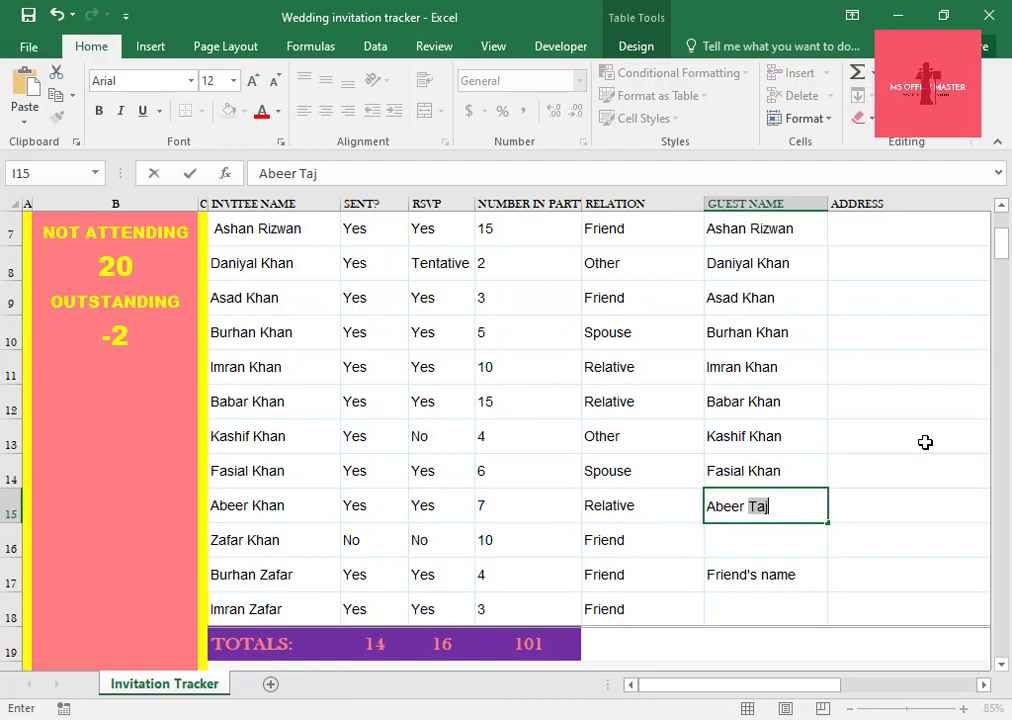
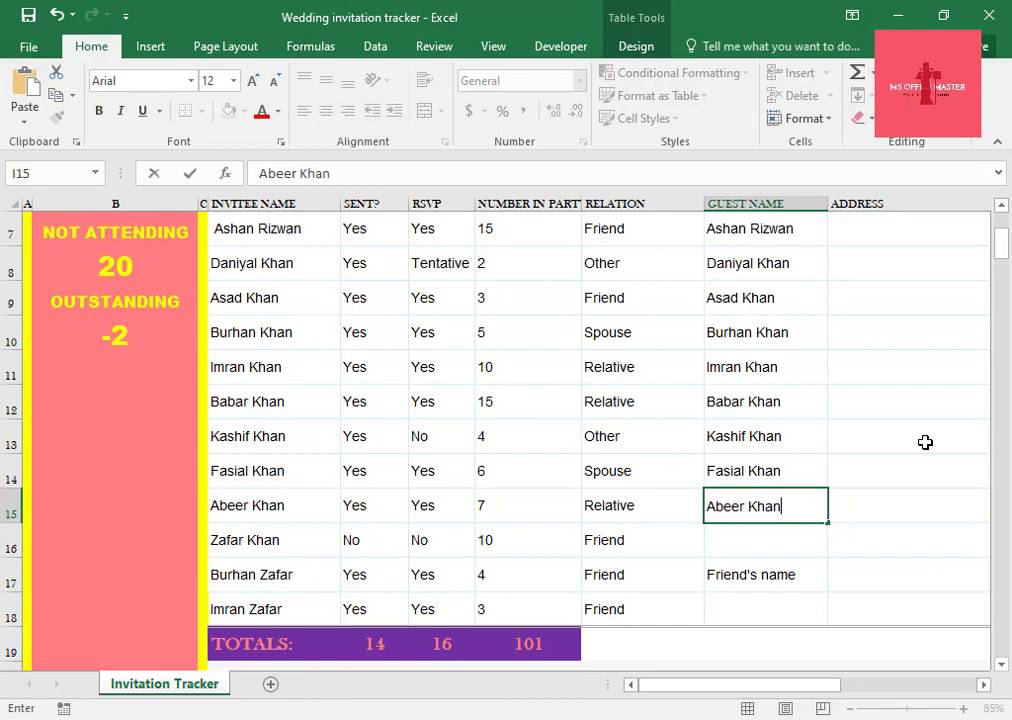
{"action": "key", "text": "Return"}
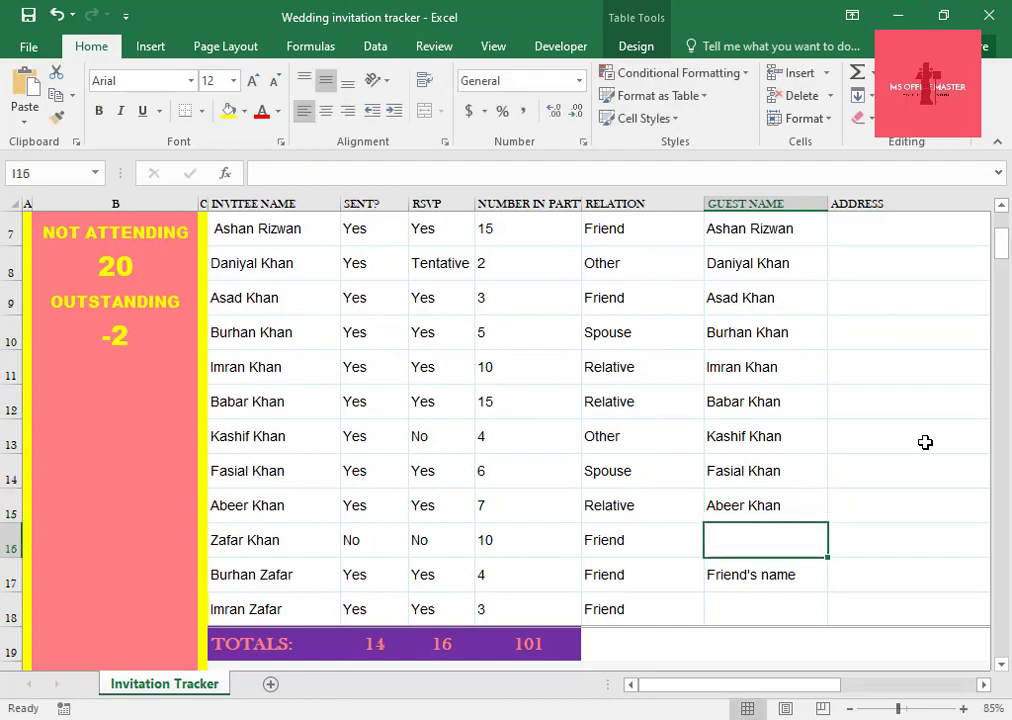
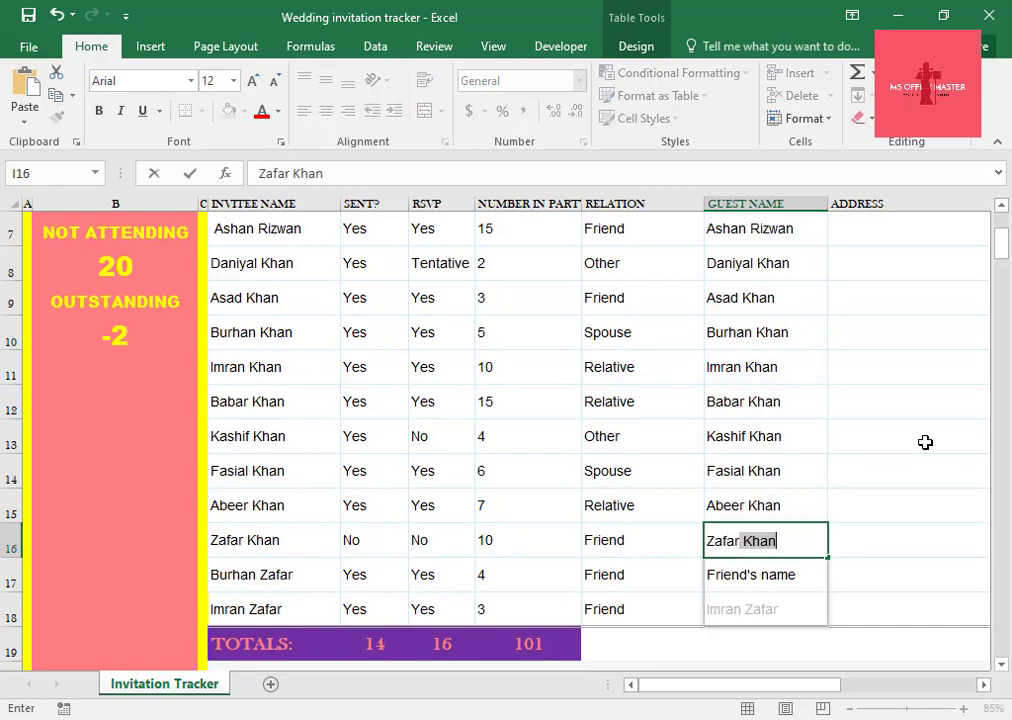
{"action": "key", "text": "Return"}
Fill the last two guest names in I17 and I18.
{"action": "key", "text": "BackSpace"}
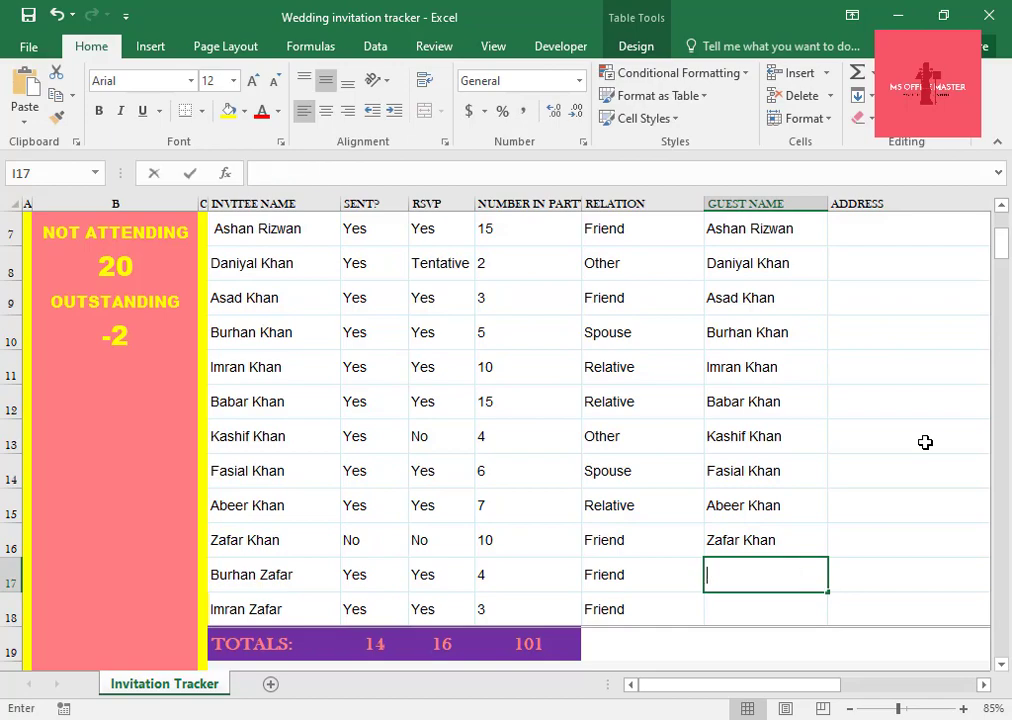
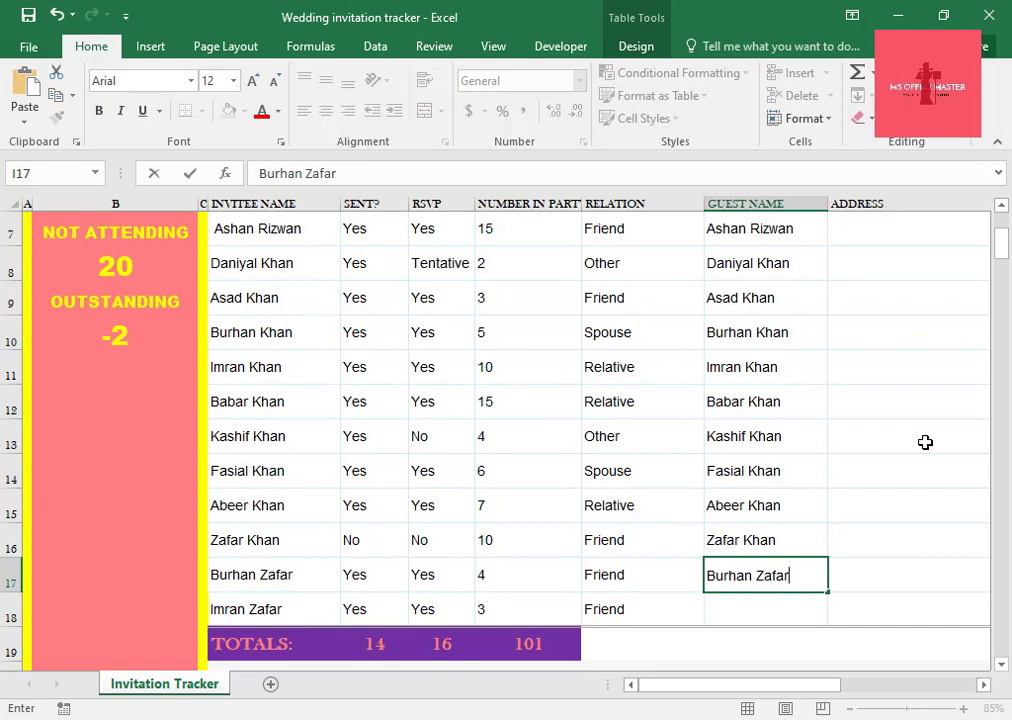
{"action": "key", "text": "Return"}
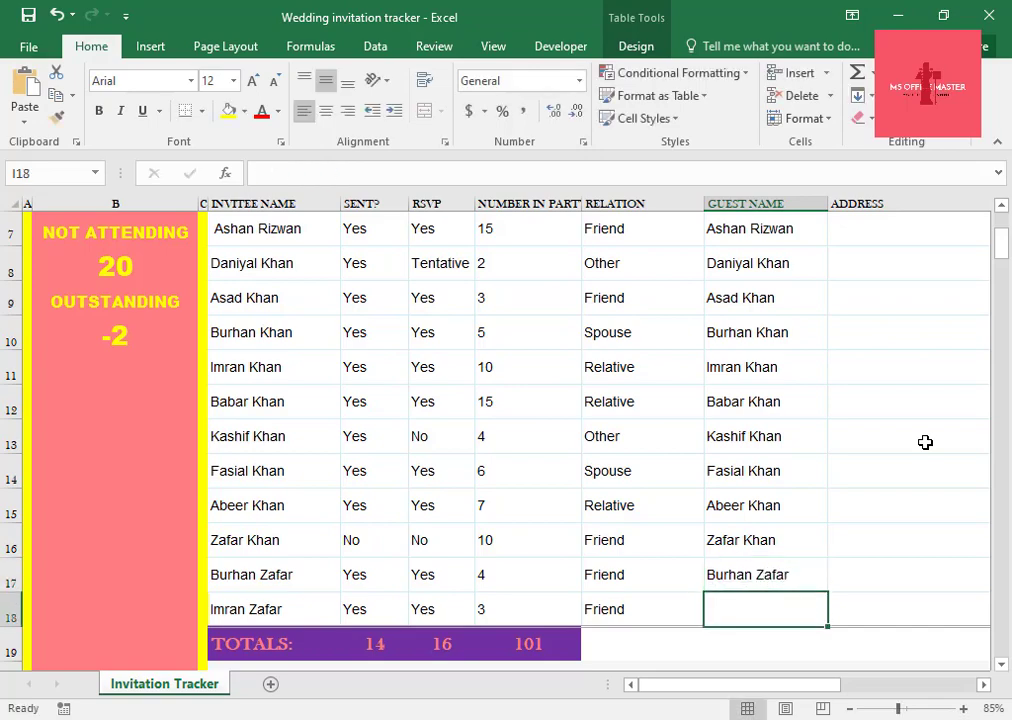
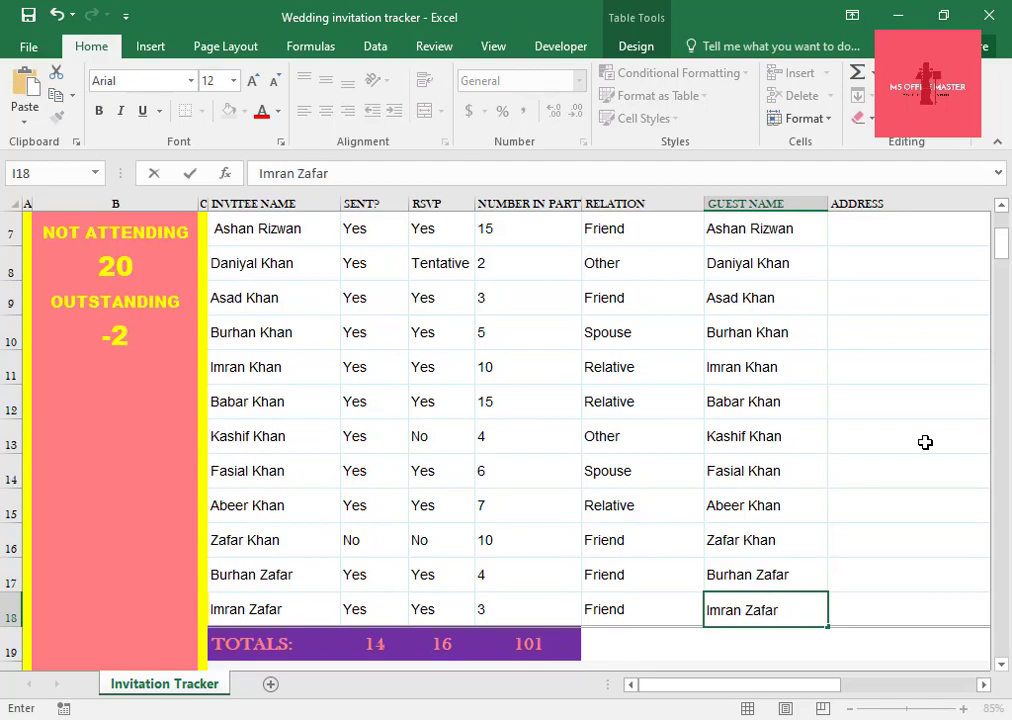
{"action": "key", "text": "Return"}
Shift the sheet right to the ADDRESS column and select its first entry cell, J3.
{"action": "scroll", "coordinate": [857, 471], "scroll_direction": "up", "scroll_amount": 2}
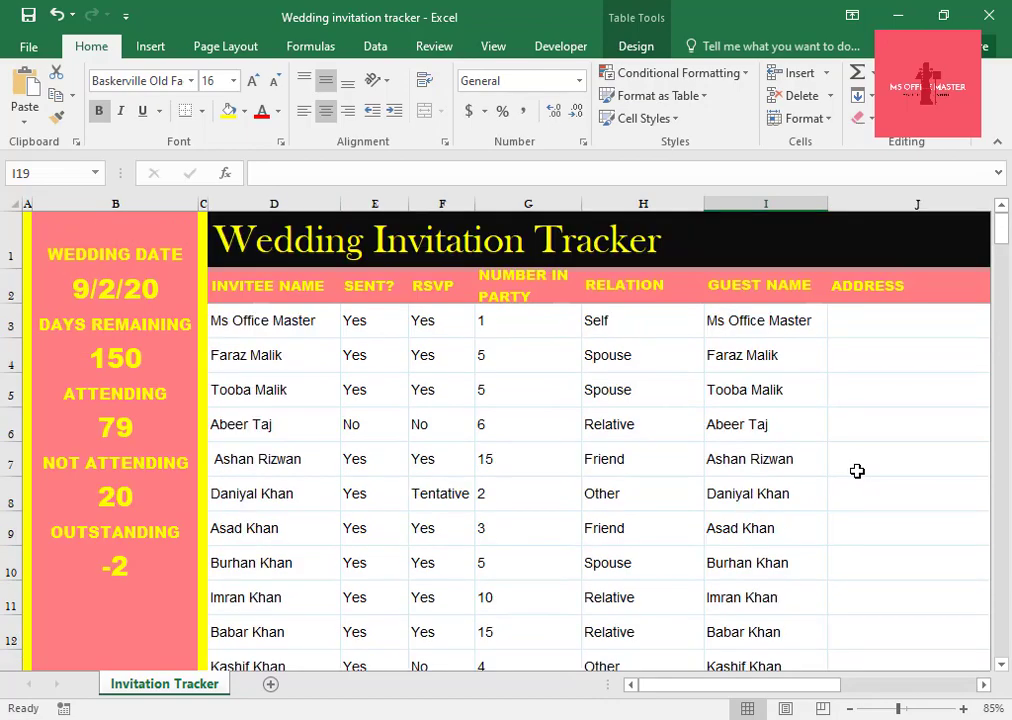
{"action": "left_click_drag", "start_coordinate": [800, 685], "coordinate": [975, 685]}
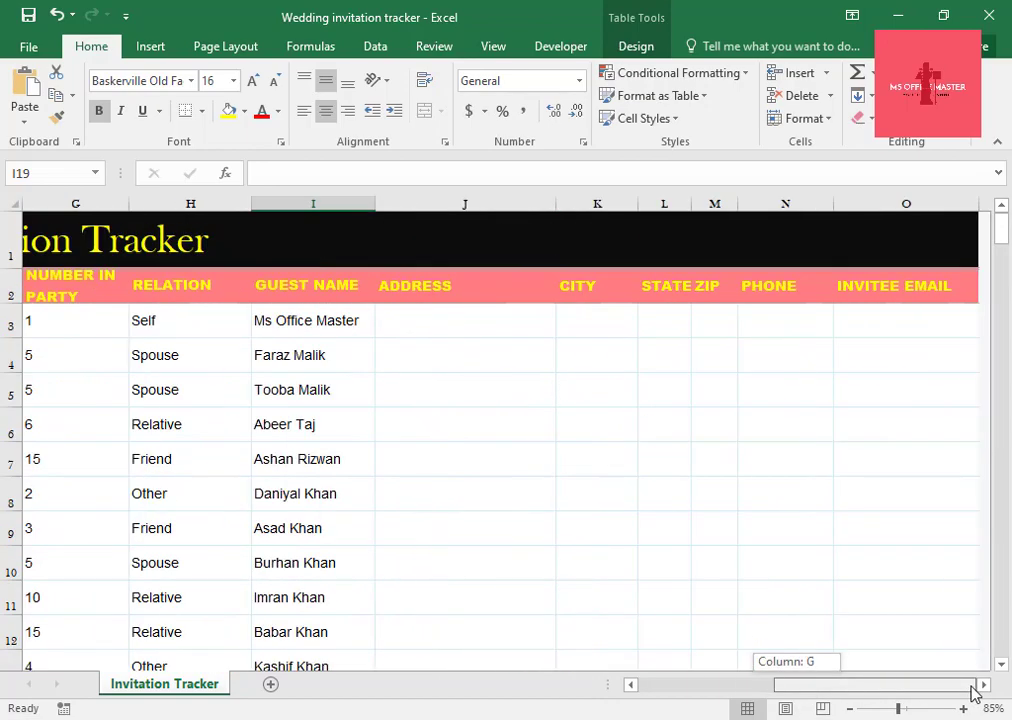
{"action": "left_click", "coordinate": [429, 287]}
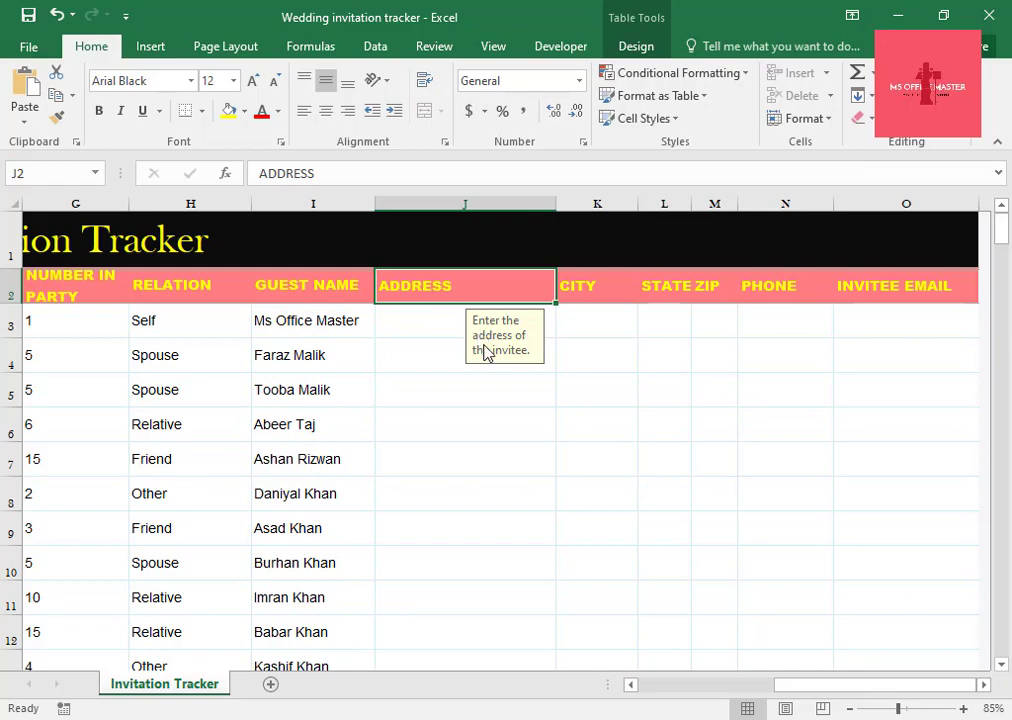
{"action": "key", "text": "Return"}
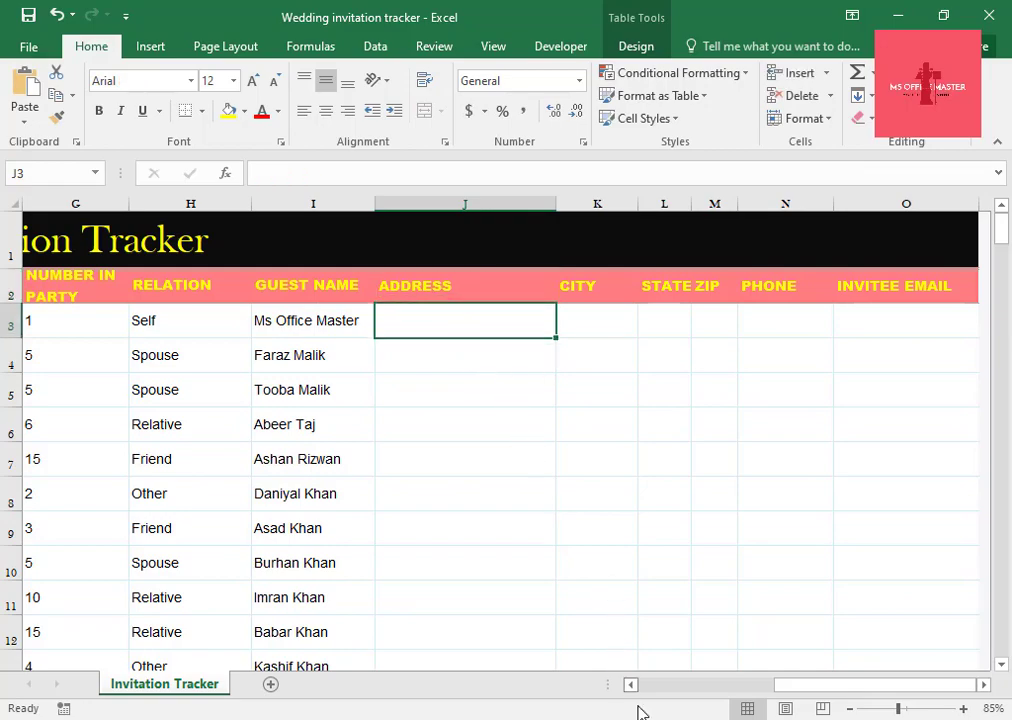
Copy the first Notepad address line into the first ADDRESS cell of the tracker.
{"action": "key", "text": "alt+Tab"}
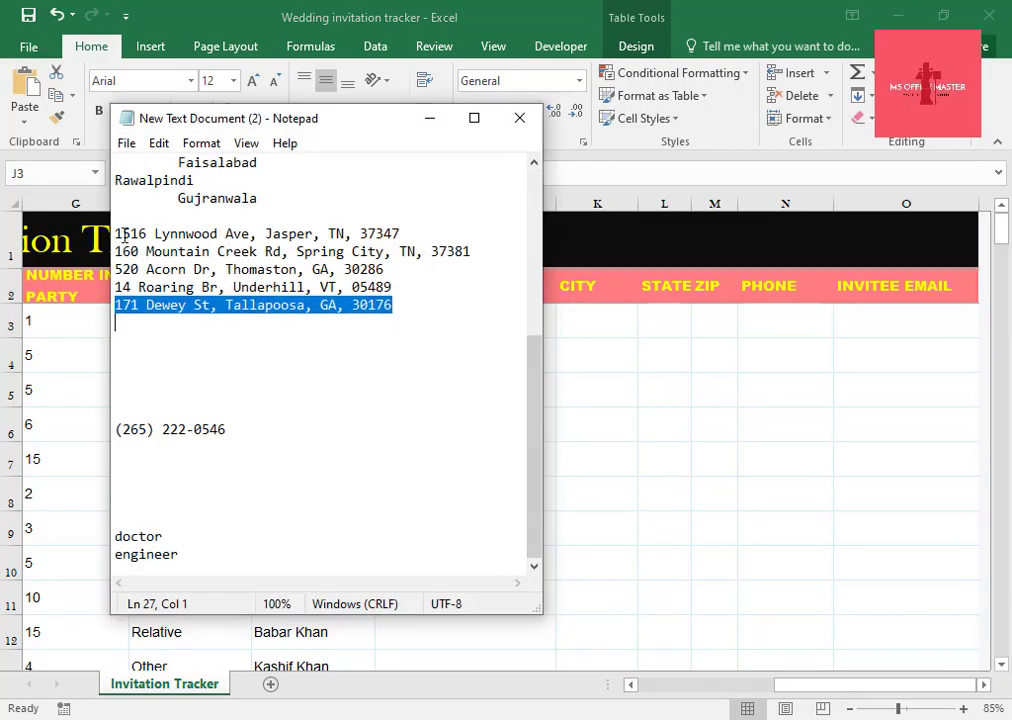
{"action": "left_click_drag", "start_coordinate": [117, 233], "coordinate": [454, 230]}
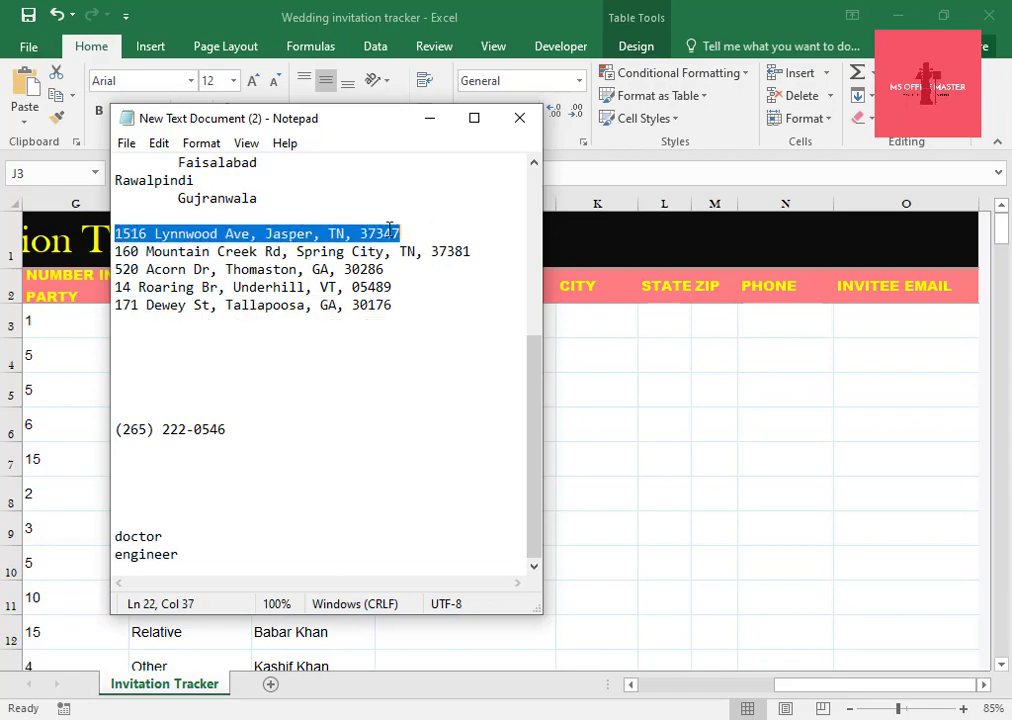
{"action": "right_click", "coordinate": [356, 229]}
{"action": "left_click", "coordinate": [409, 289]}
{"action": "left_click", "coordinate": [475, 318]}
{"action": "right_click", "coordinate": [475, 318]}
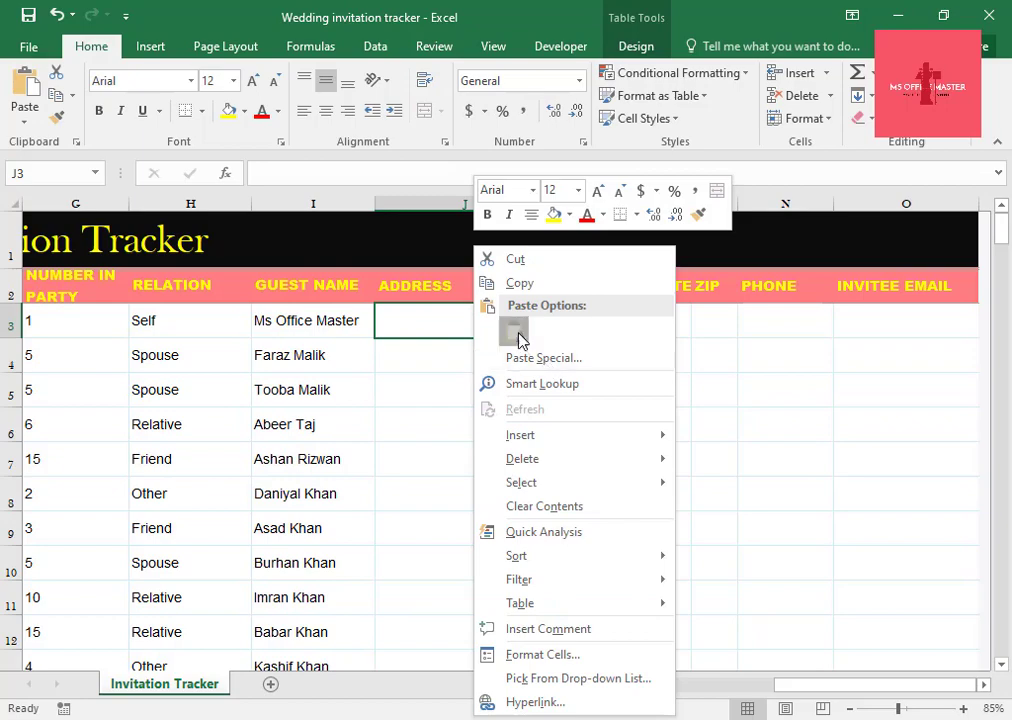
{"action": "left_click", "coordinate": [481, 334]}
Copy the second Notepad address into ADDRESS cells J12, J18 and J7.
{"action": "key", "text": "alt+Tab"}
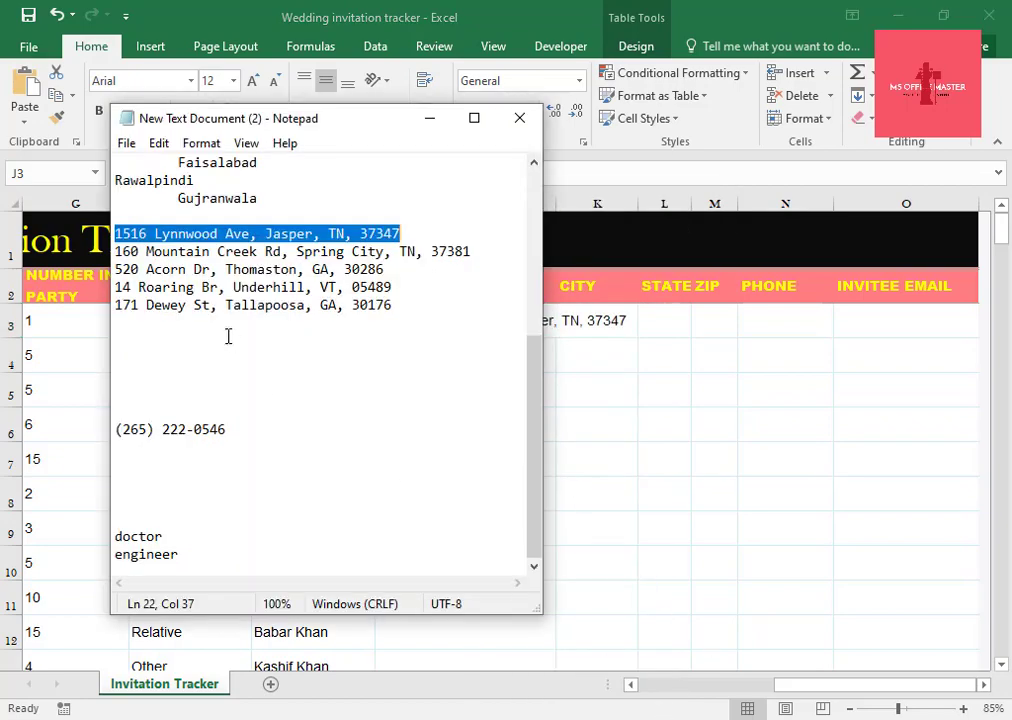
{"action": "left_click_drag", "start_coordinate": [115, 251], "coordinate": [533, 254]}
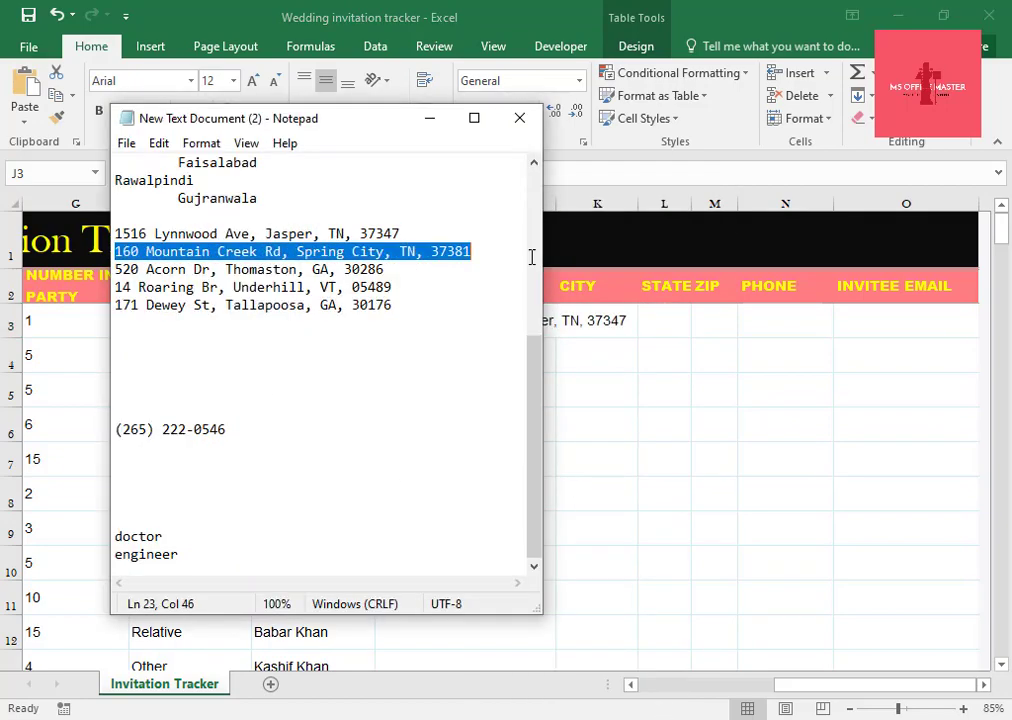
{"action": "right_click", "coordinate": [458, 252]}
{"action": "left_click", "coordinate": [490, 316]}
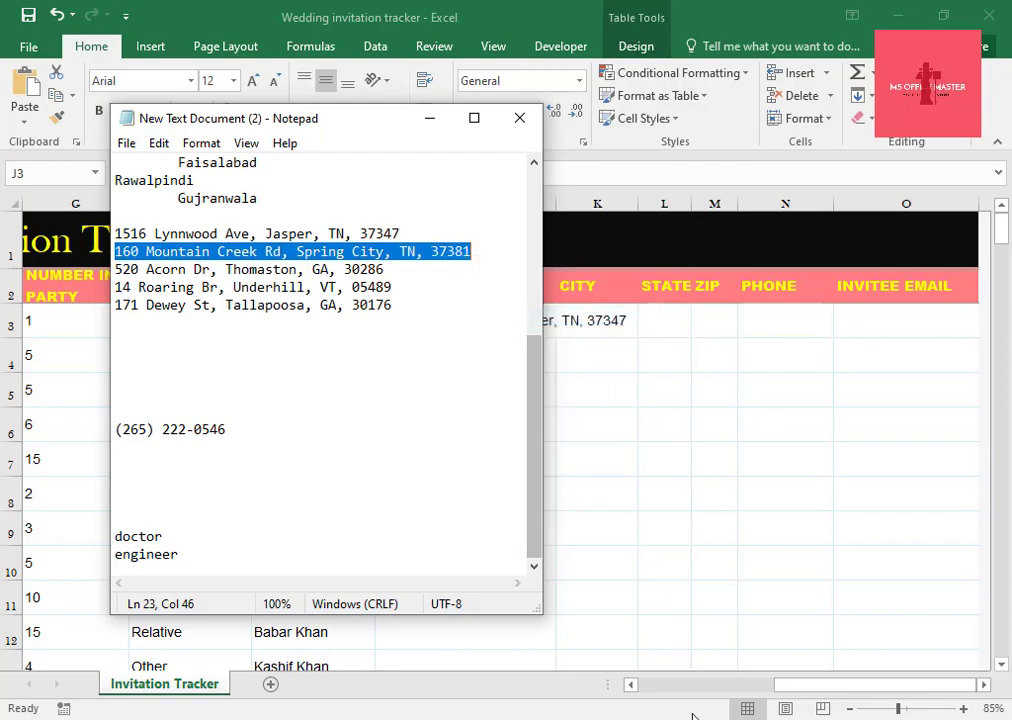
{"action": "key", "text": "alt+Tab"}
{"action": "scroll", "coordinate": [429, 512], "scroll_direction": "down", "scroll_amount": 2}
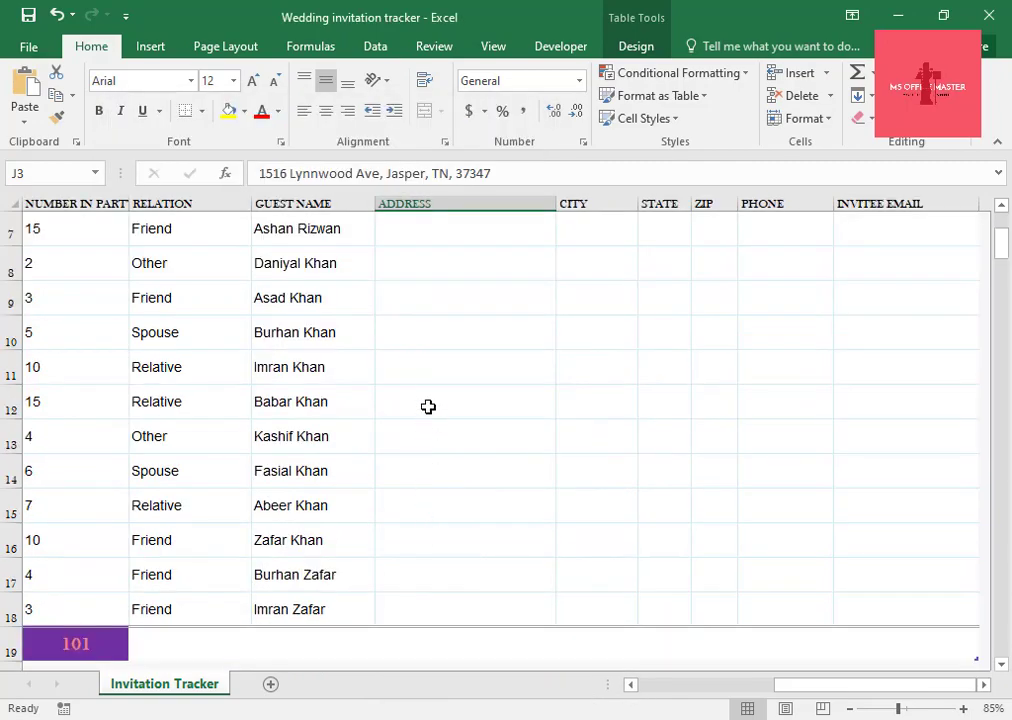
{"action": "left_click", "coordinate": [427, 402]}
{"action": "right_click", "coordinate": [427, 402]}
{"action": "left_click", "coordinate": [468, 334]}
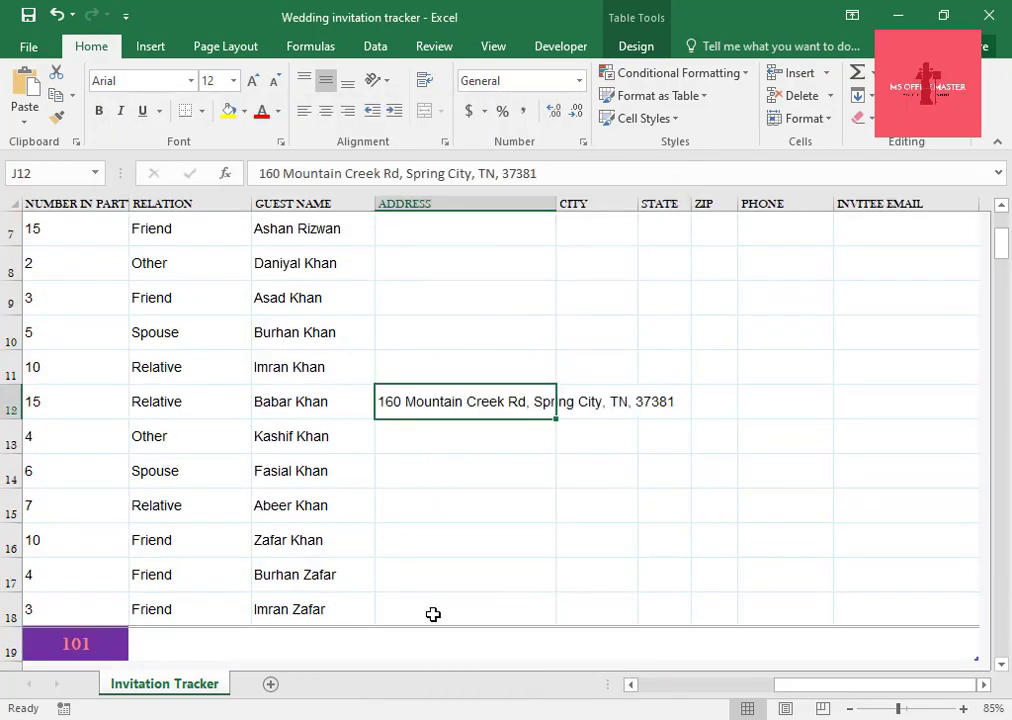
{"action": "right_click", "coordinate": [432, 613]}
{"action": "left_click", "coordinate": [475, 232]}
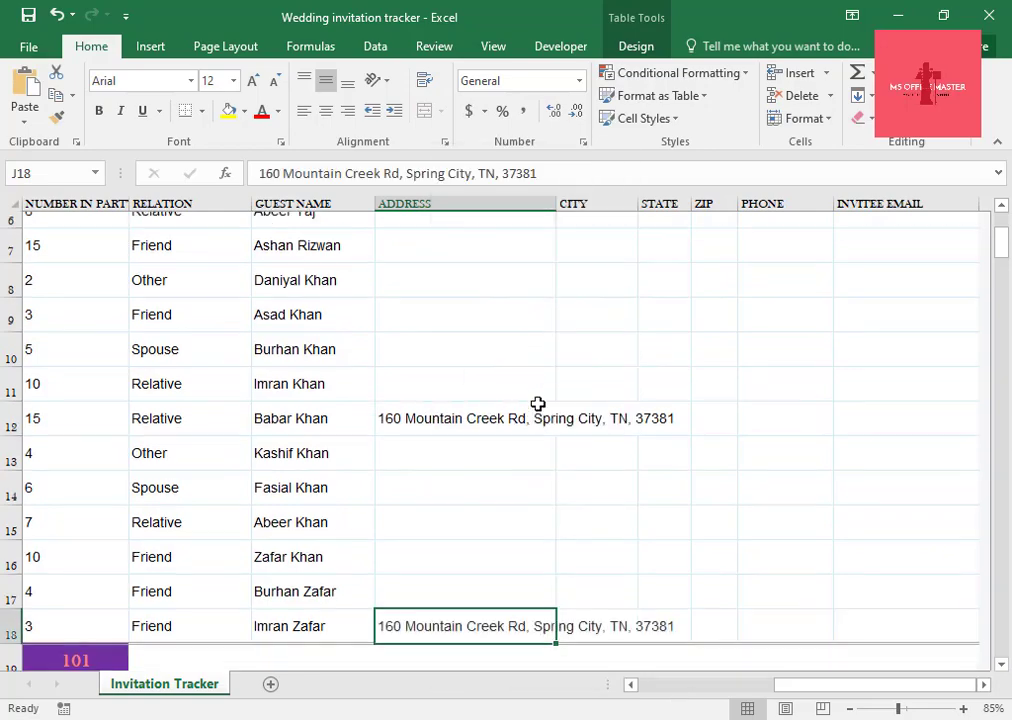
{"action": "scroll", "coordinate": [436, 456], "scroll_direction": "up", "scroll_amount": 2}
{"action": "left_click", "coordinate": [416, 467]}
{"action": "right_click", "coordinate": [416, 467]}
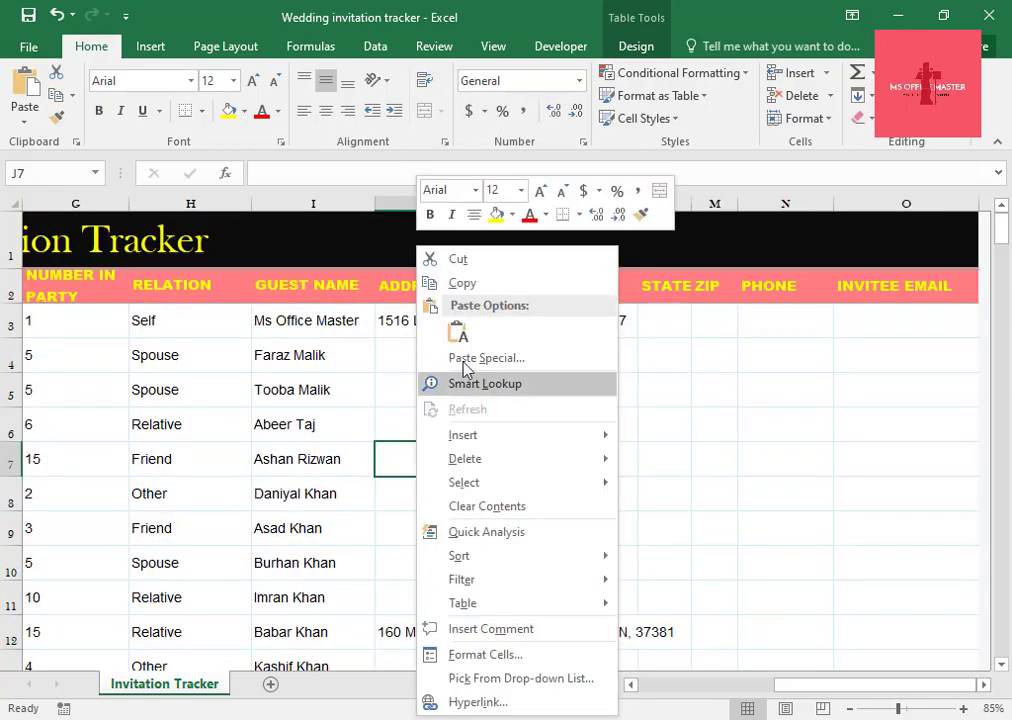
{"action": "left_click", "coordinate": [461, 338]}
{"action": "key", "text": "alt+Tab"}
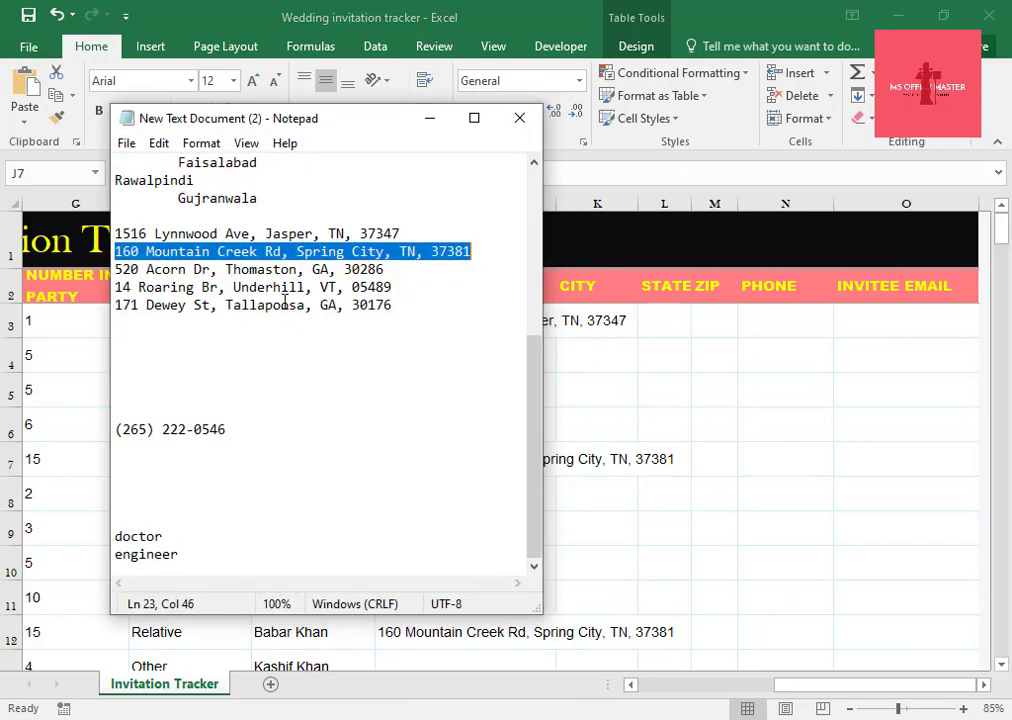
{"action": "left_click", "coordinate": [116, 269]}
{"action": "left_click_drag", "start_coordinate": [116, 269], "coordinate": [403, 274]}
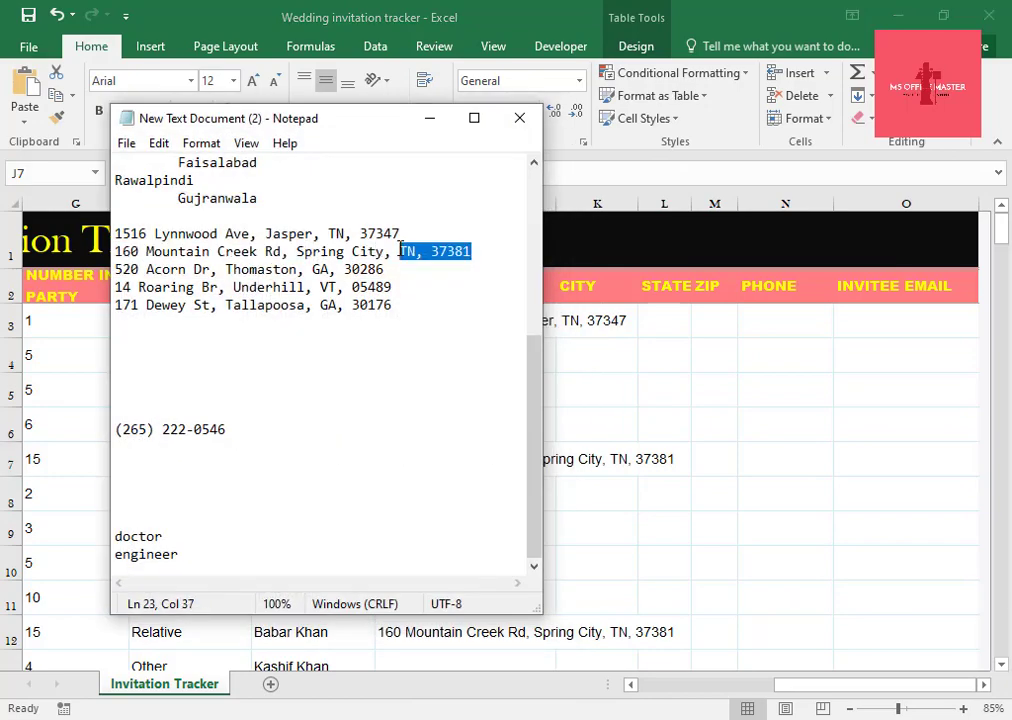
{"action": "right_click", "coordinate": [357, 276]}
{"action": "left_click", "coordinate": [385, 338]}
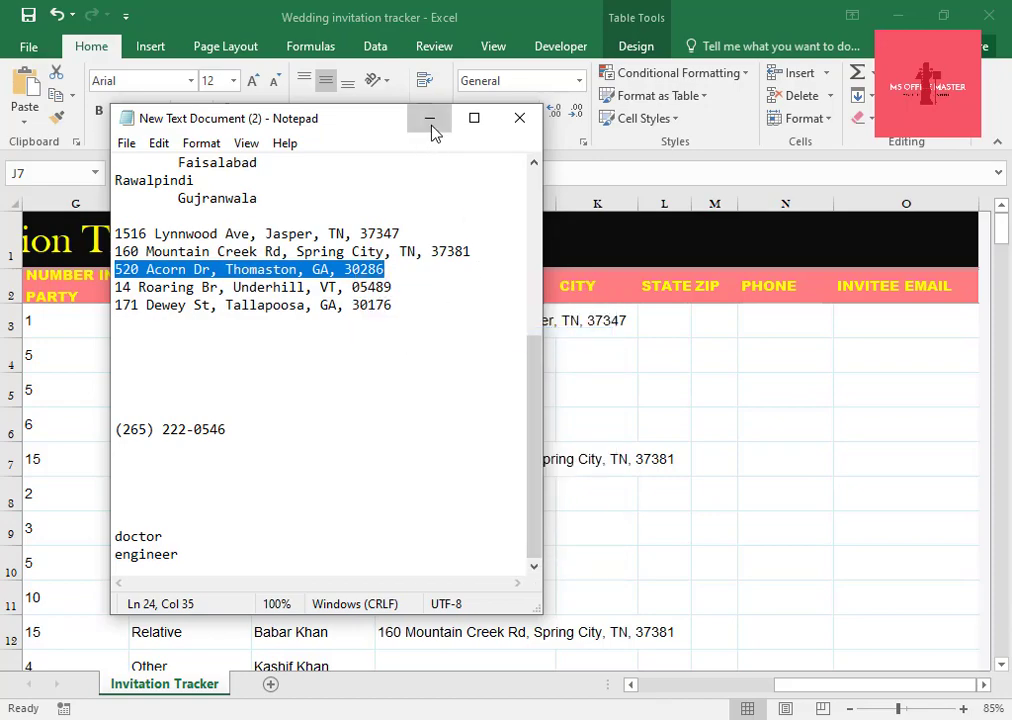
{"action": "left_click", "coordinate": [432, 127]}
{"action": "right_click", "coordinate": [403, 559]}
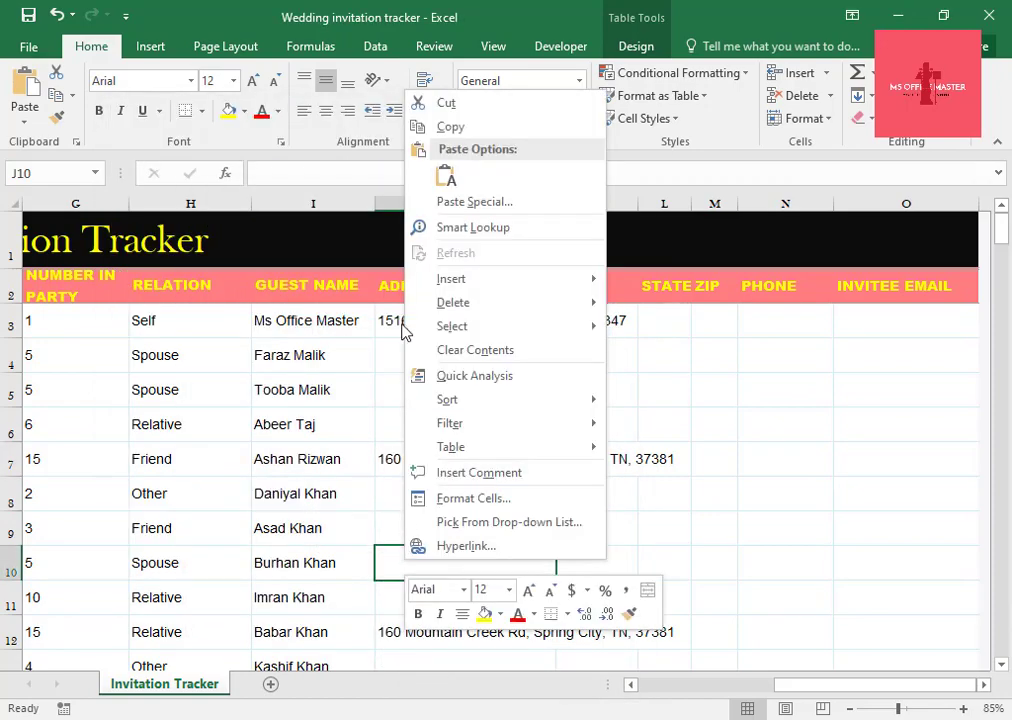
{"action": "left_click", "coordinate": [450, 177]}
{"action": "left_click", "coordinate": [427, 378]}
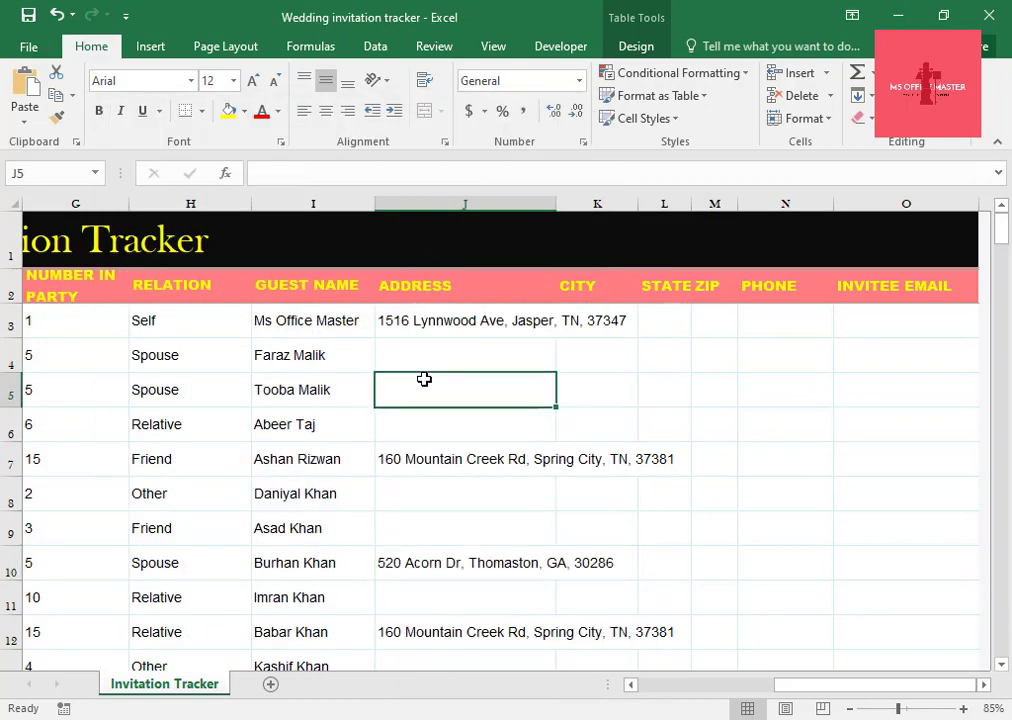
{"action": "right_click", "coordinate": [427, 378]}
{"action": "left_click", "coordinate": [470, 335]}
{"action": "scroll", "coordinate": [463, 381], "scroll_direction": "down", "scroll_amount": 5}
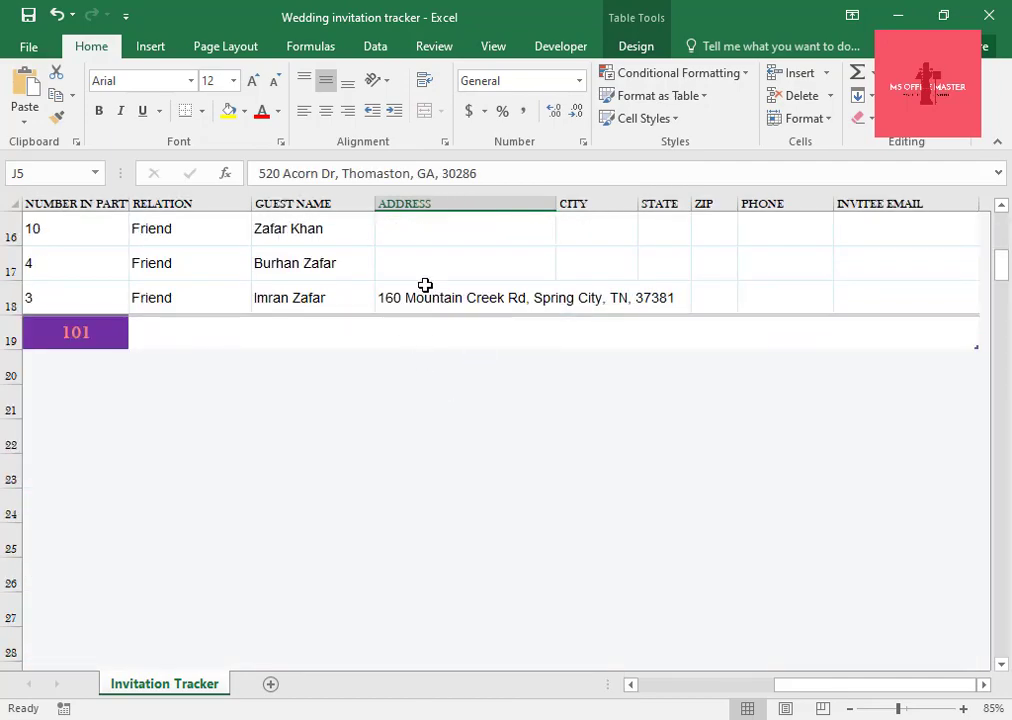
{"action": "left_click", "coordinate": [422, 267]}
{"action": "right_click", "coordinate": [424, 262]}
{"action": "left_click", "coordinate": [474, 337]}
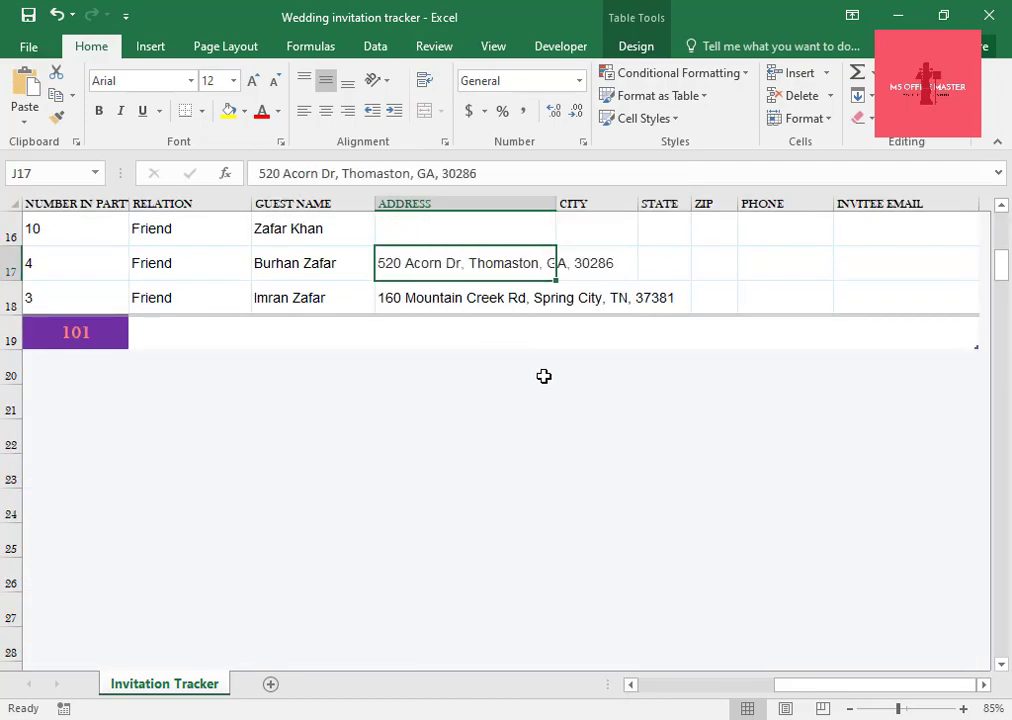
{"action": "scroll", "coordinate": [544, 375], "scroll_direction": "up", "scroll_amount": 3}
{"action": "right_click", "coordinate": [413, 474]}
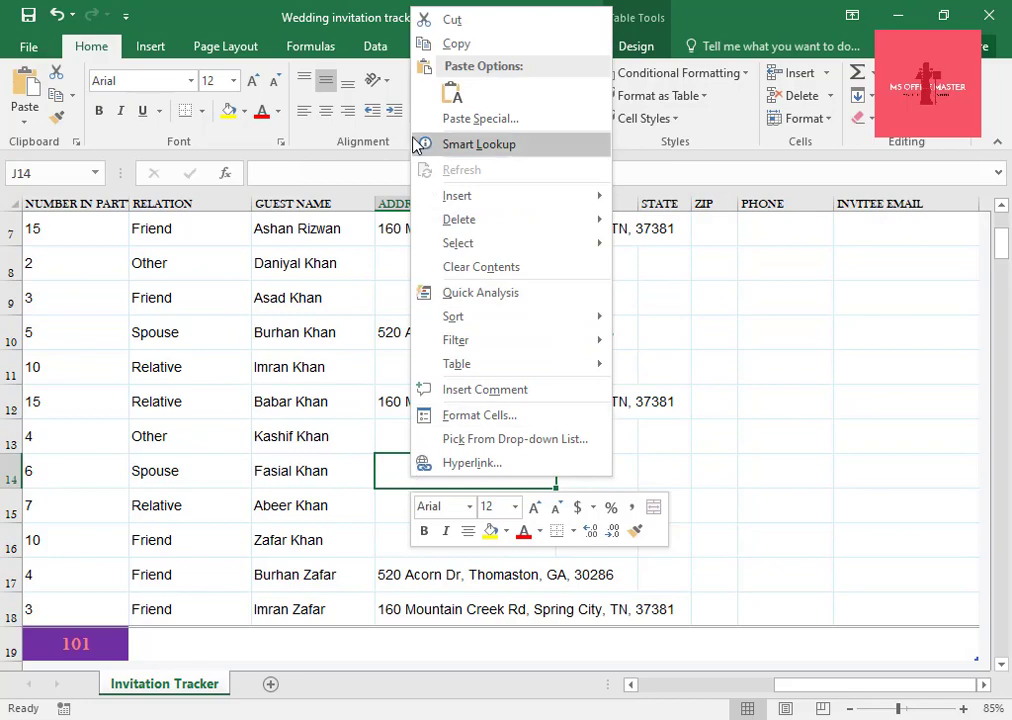
{"action": "left_click", "coordinate": [452, 95]}
{"action": "scroll", "coordinate": [531, 323], "scroll_direction": "up", "scroll_amount": 2}
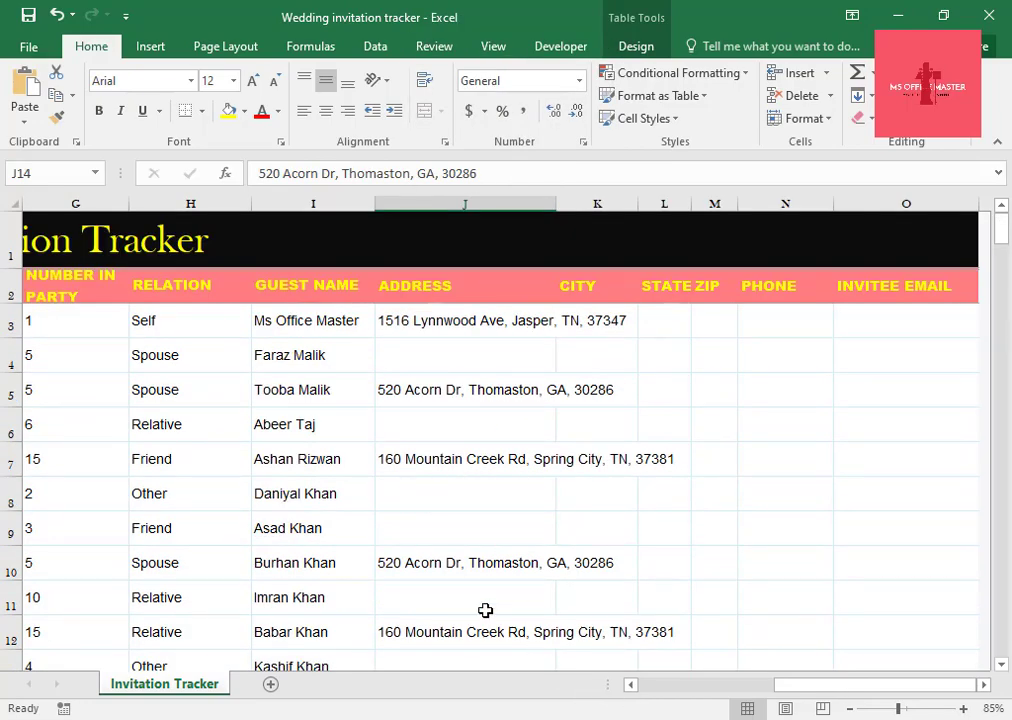
{"action": "right_click", "coordinate": [414, 518]}
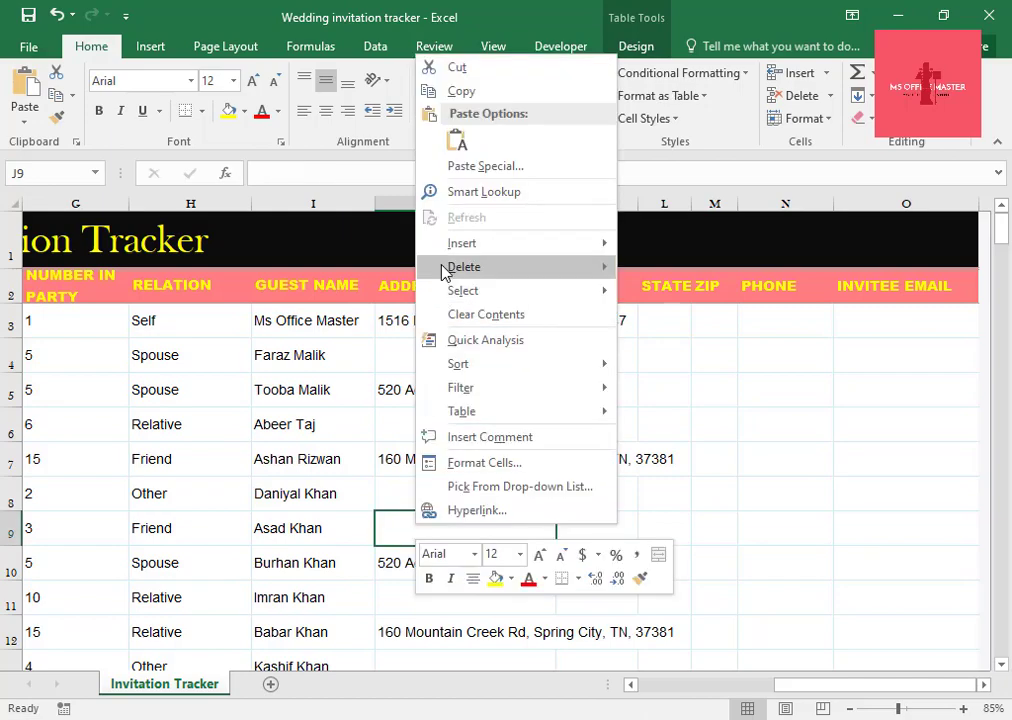
{"action": "left_click", "coordinate": [458, 145]}
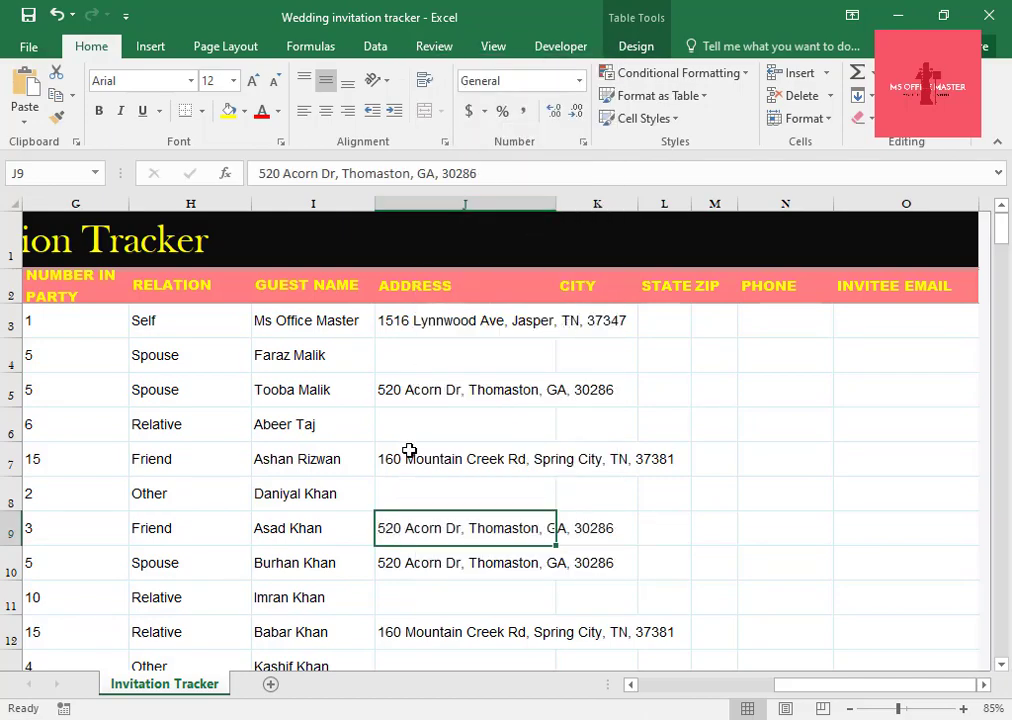
{"action": "scroll", "coordinate": [430, 480], "scroll_direction": "down", "scroll_amount": 1}
{"action": "scroll", "coordinate": [435, 563], "scroll_direction": "down", "scroll_amount": 1}
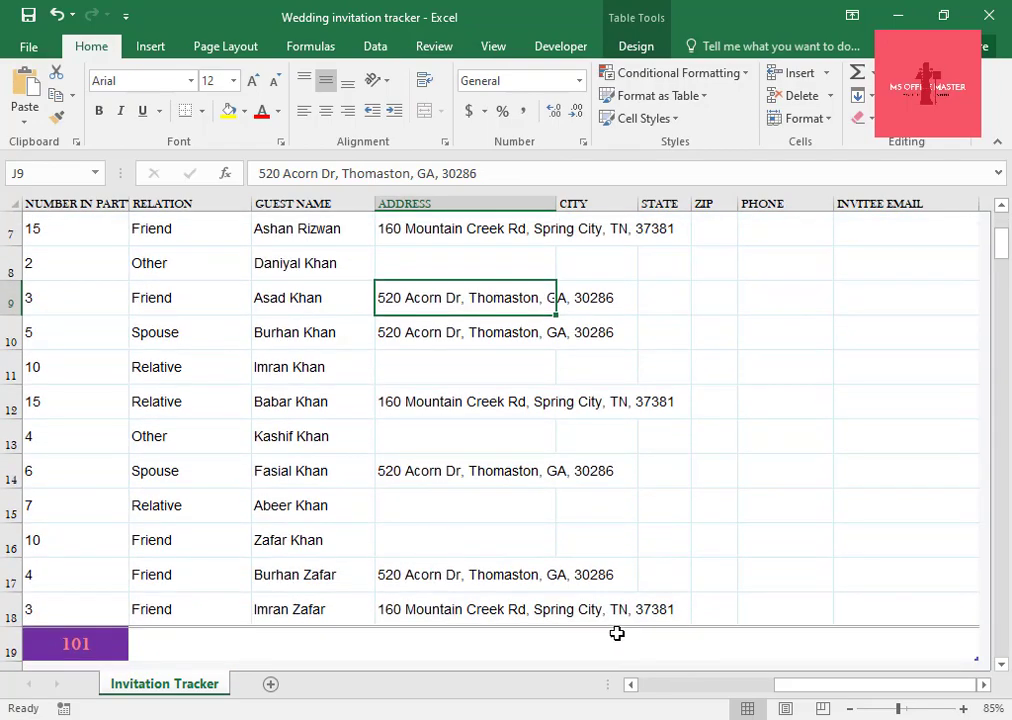
{"action": "key", "text": "alt+Tab"}
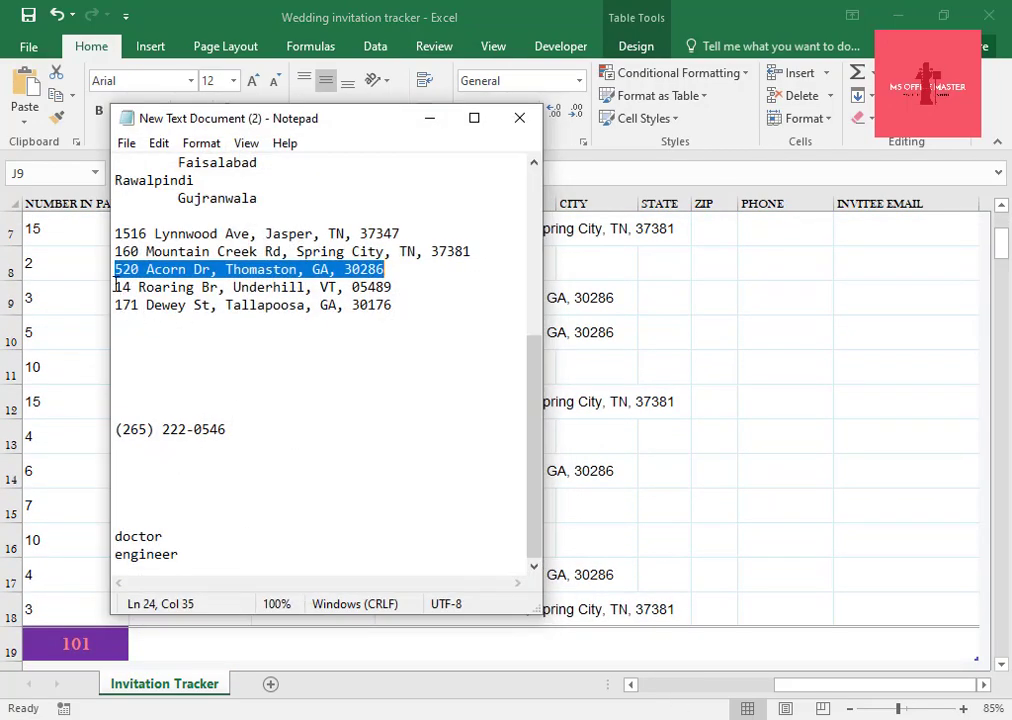
{"action": "left_click_drag", "start_coordinate": [117, 287], "coordinate": [451, 289]}
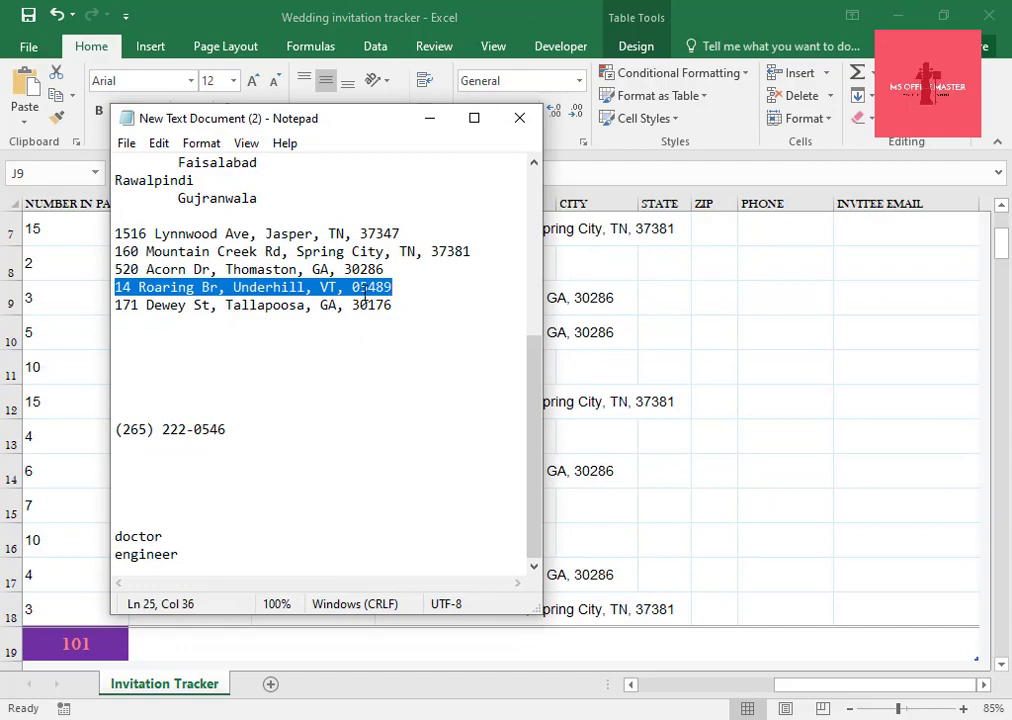
{"action": "right_click", "coordinate": [290, 292]}
{"action": "left_click", "coordinate": [410, 355]}
{"action": "left_click", "coordinate": [429, 118]}
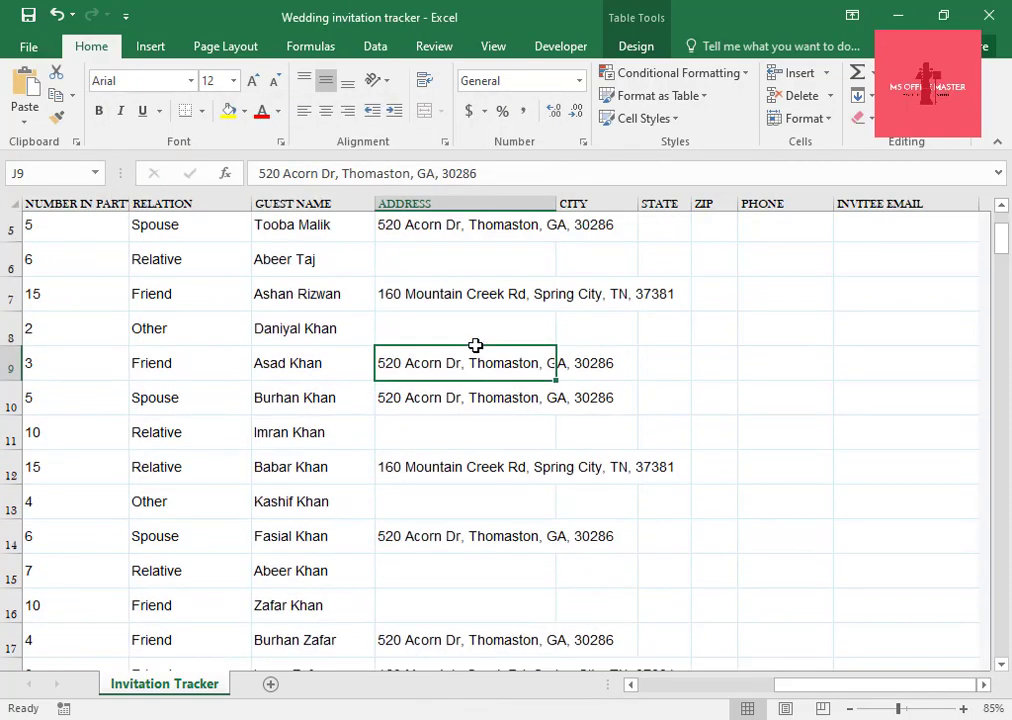
{"action": "scroll", "coordinate": [475, 345], "scroll_direction": "up", "scroll_amount": 2}
{"action": "left_click", "coordinate": [431, 352]}
{"action": "right_click", "coordinate": [431, 352]}
{"action": "left_click", "coordinate": [444, 330]}
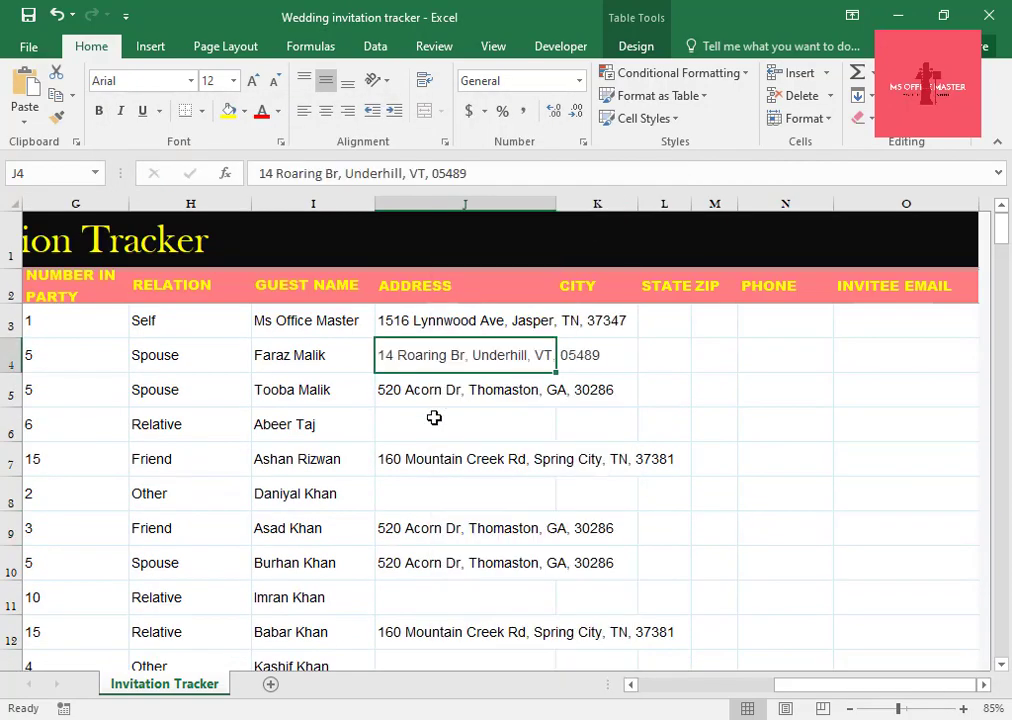
{"action": "left_click", "coordinate": [434, 418]}
{"action": "right_click", "coordinate": [434, 418]}
{"action": "left_click", "coordinate": [472, 330]}
{"action": "scroll", "coordinate": [447, 415], "scroll_direction": "down", "scroll_amount": 3}
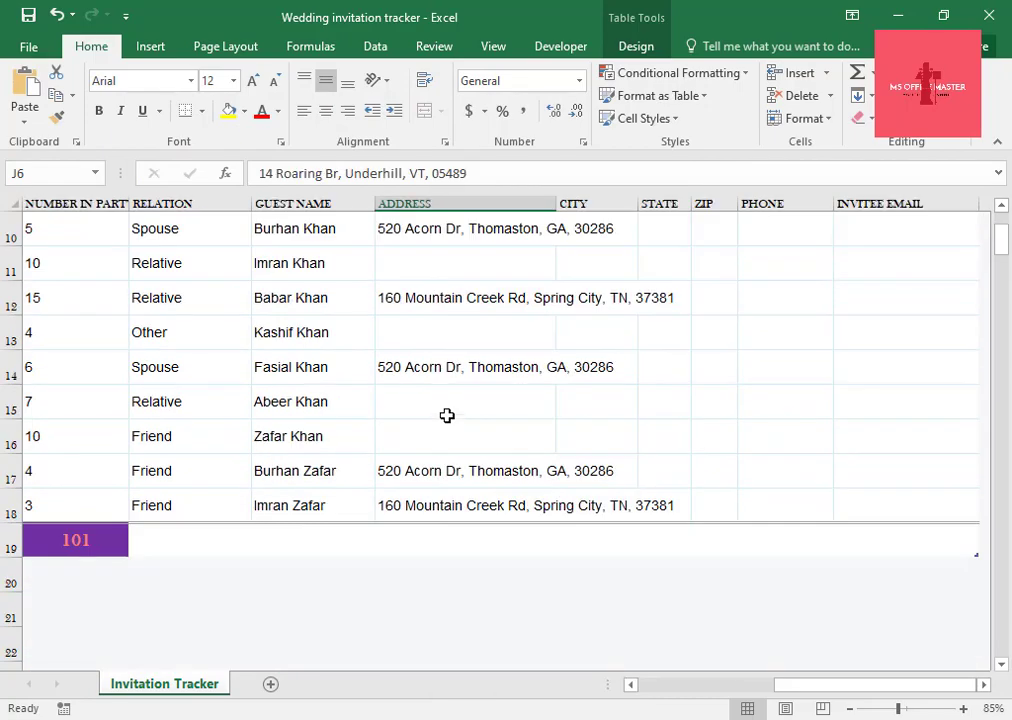
{"action": "left_click", "coordinate": [422, 436]}
{"action": "right_click", "coordinate": [422, 436]}
{"action": "left_click", "coordinate": [429, 338]}
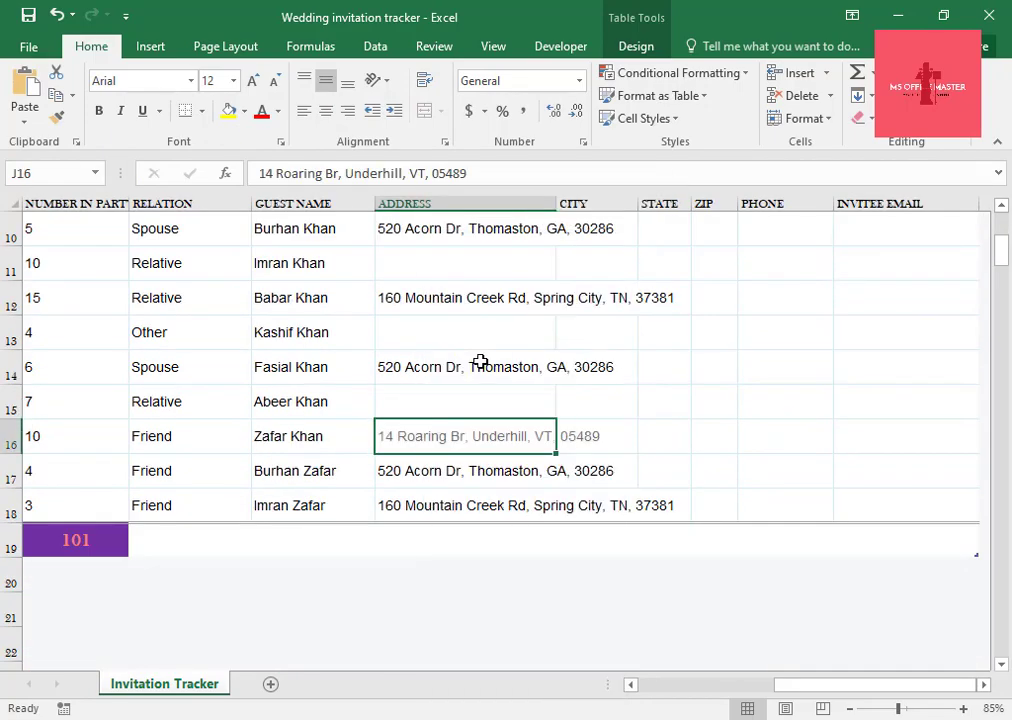
{"action": "scroll", "coordinate": [455, 365], "scroll_direction": "up", "scroll_amount": 1}
{"action": "right_click", "coordinate": [431, 370]}
{"action": "left_click", "coordinate": [474, 337]}
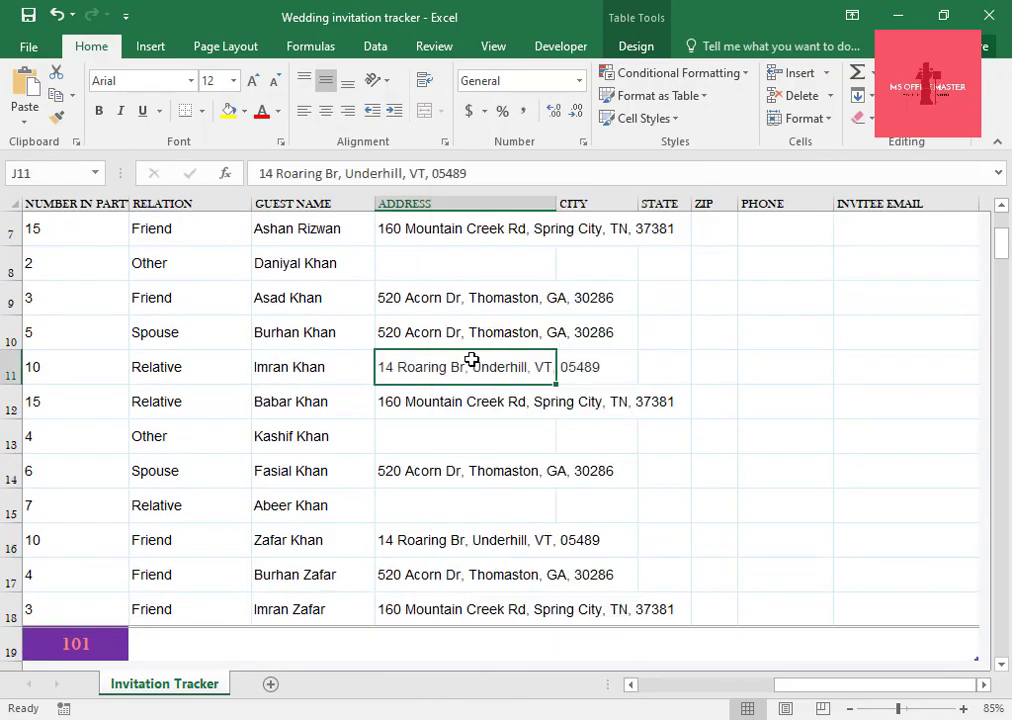
{"action": "key", "text": "alt+Tab"}
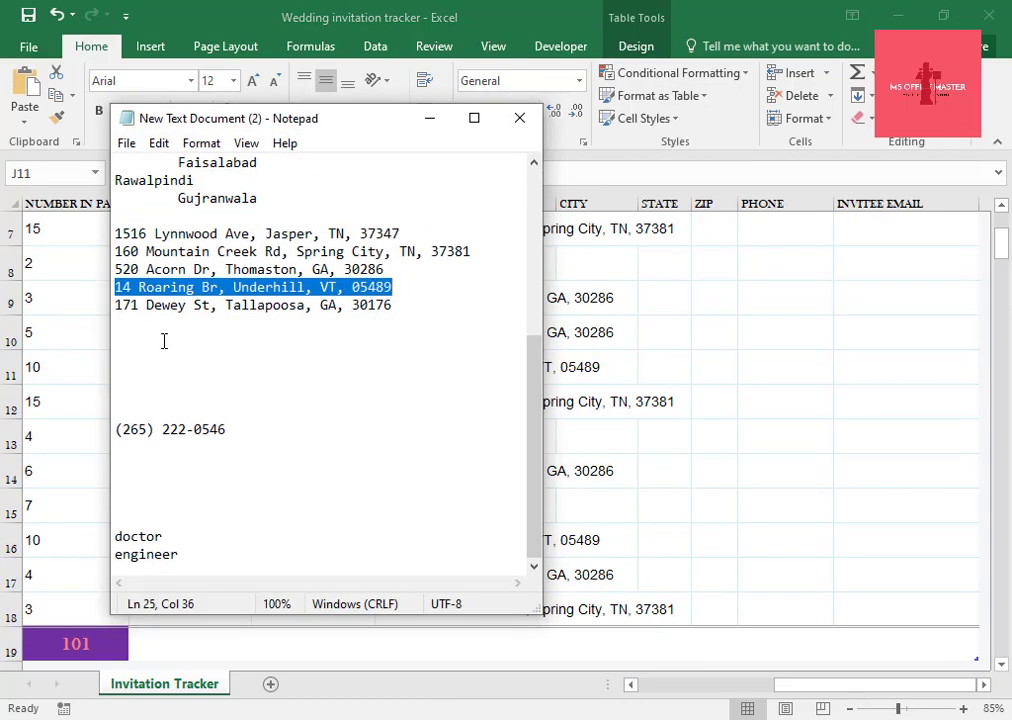
{"action": "left_click_drag", "start_coordinate": [117, 305], "coordinate": [412, 309]}
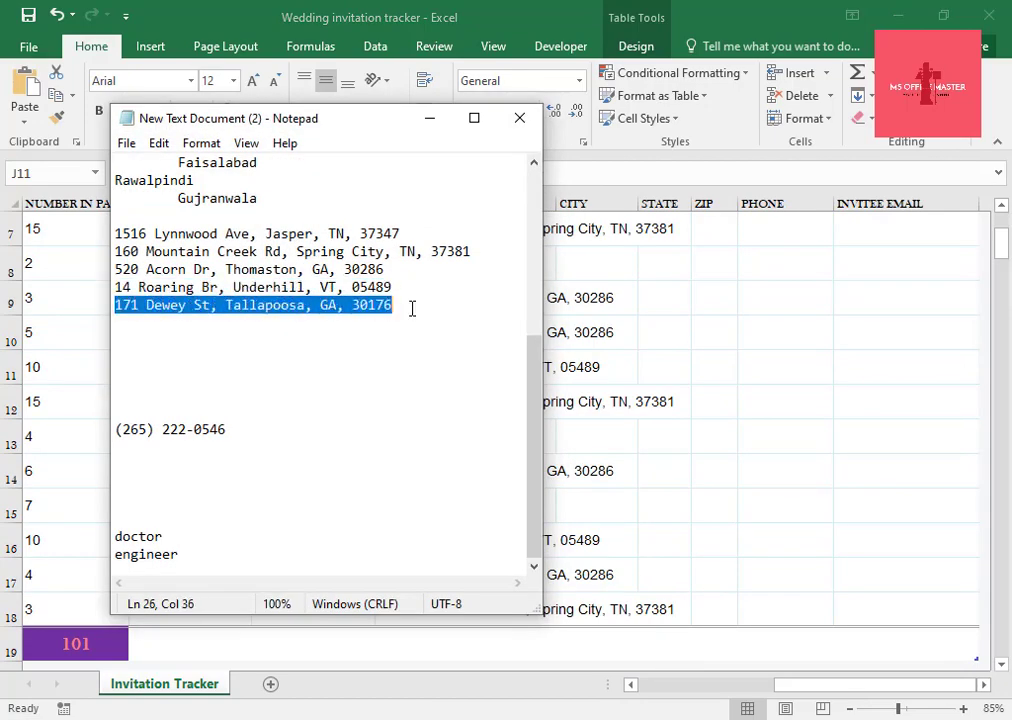
{"action": "right_click", "coordinate": [359, 314]}
{"action": "left_click", "coordinate": [420, 386]}
{"action": "key", "text": "alt+Tab"}
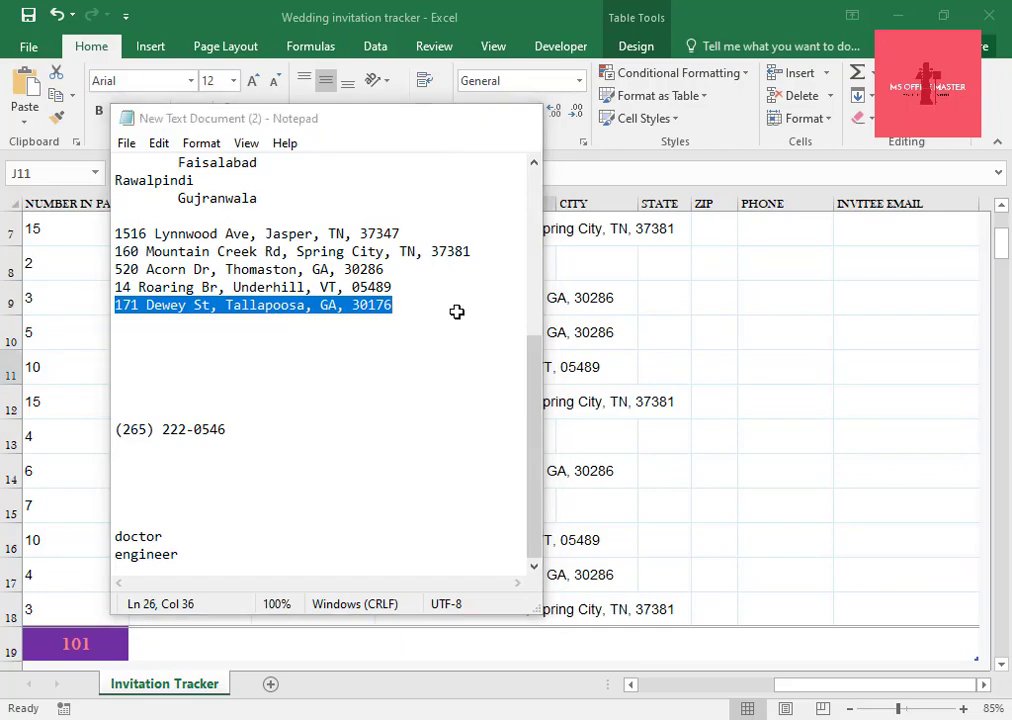
{"action": "left_click", "coordinate": [440, 506]}
{"action": "right_click", "coordinate": [441, 507]}
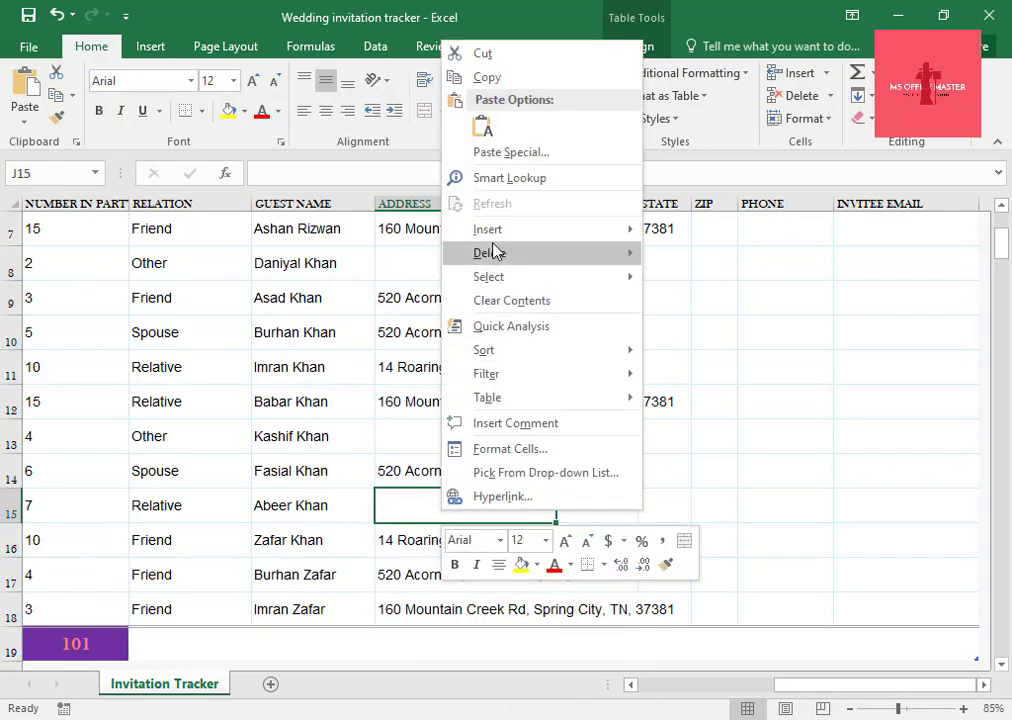
{"action": "left_click", "coordinate": [483, 127]}
{"action": "right_click", "coordinate": [413, 436]}
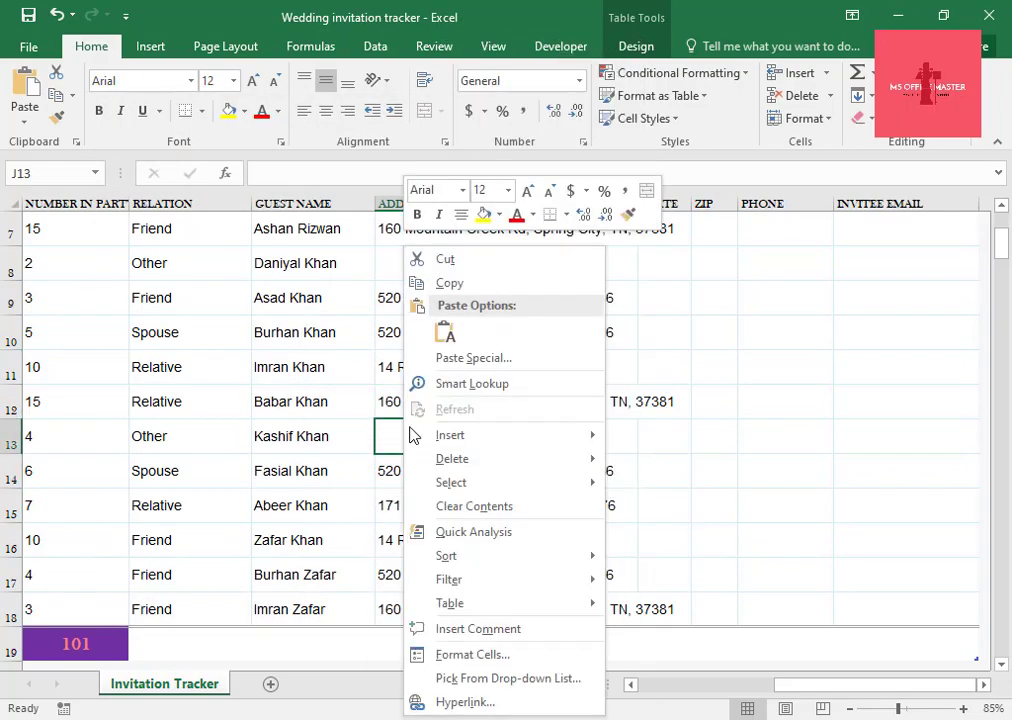
{"action": "left_click", "coordinate": [447, 338]}
{"action": "scroll", "coordinate": [464, 442], "scroll_direction": "up", "scroll_amount": 2}
{"action": "right_click", "coordinate": [412, 489]}
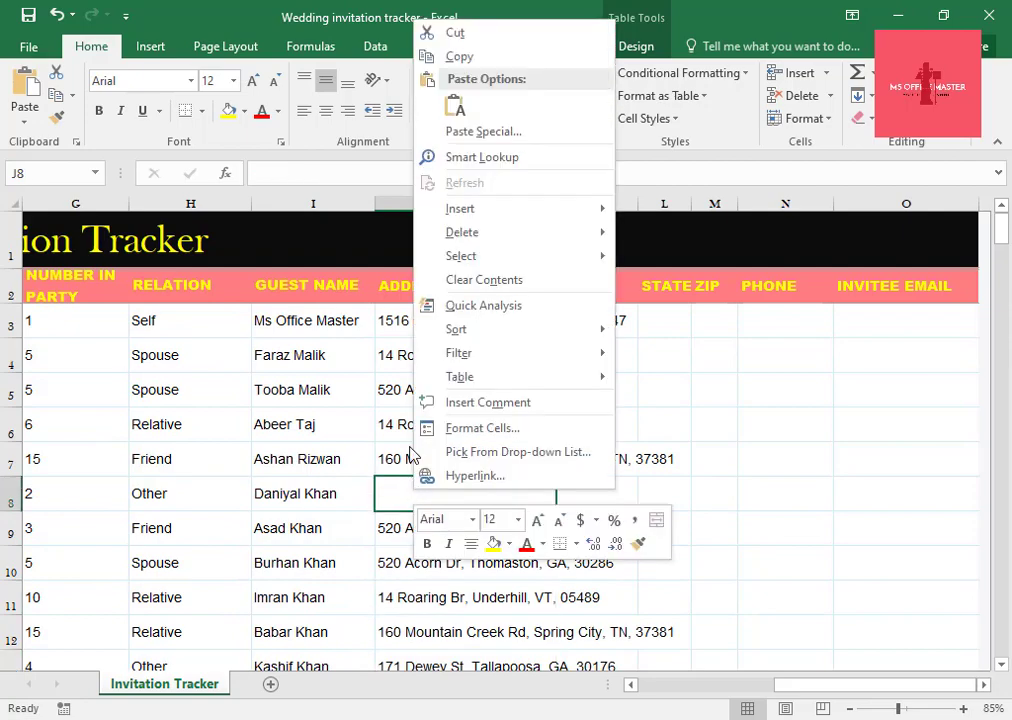
{"action": "left_click", "coordinate": [454, 106]}
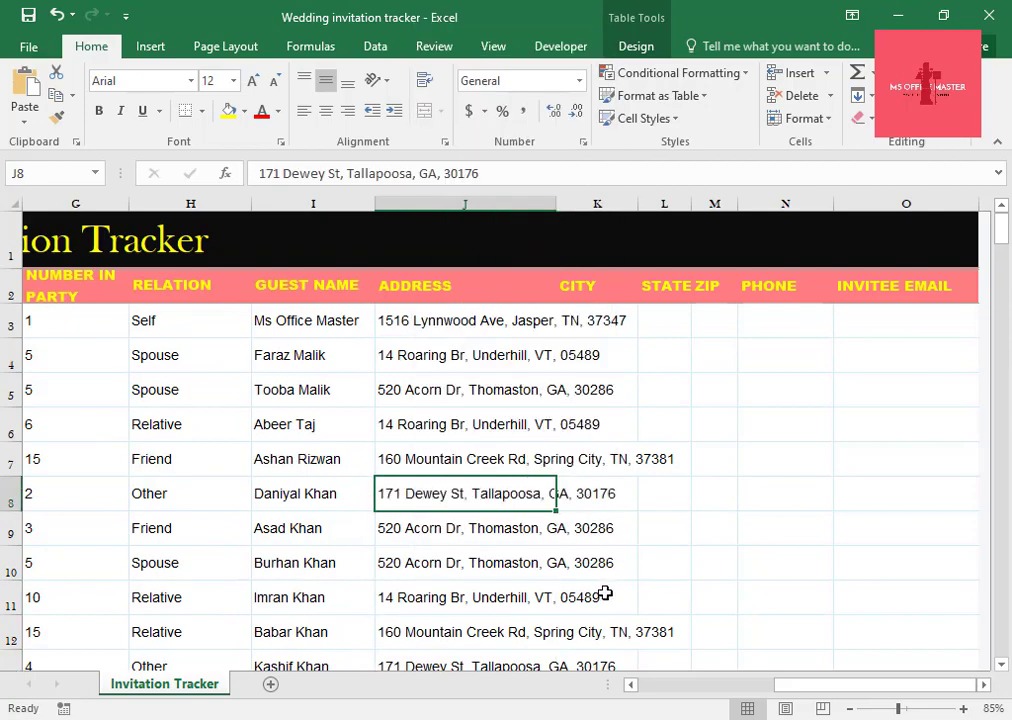
Widen column J to about 50 characters so every address fits, then select K3.
{"action": "left_click_drag", "start_coordinate": [765, 688], "coordinate": [836, 689]}
{"action": "left_click_drag", "start_coordinate": [556, 196], "coordinate": [690, 200]}
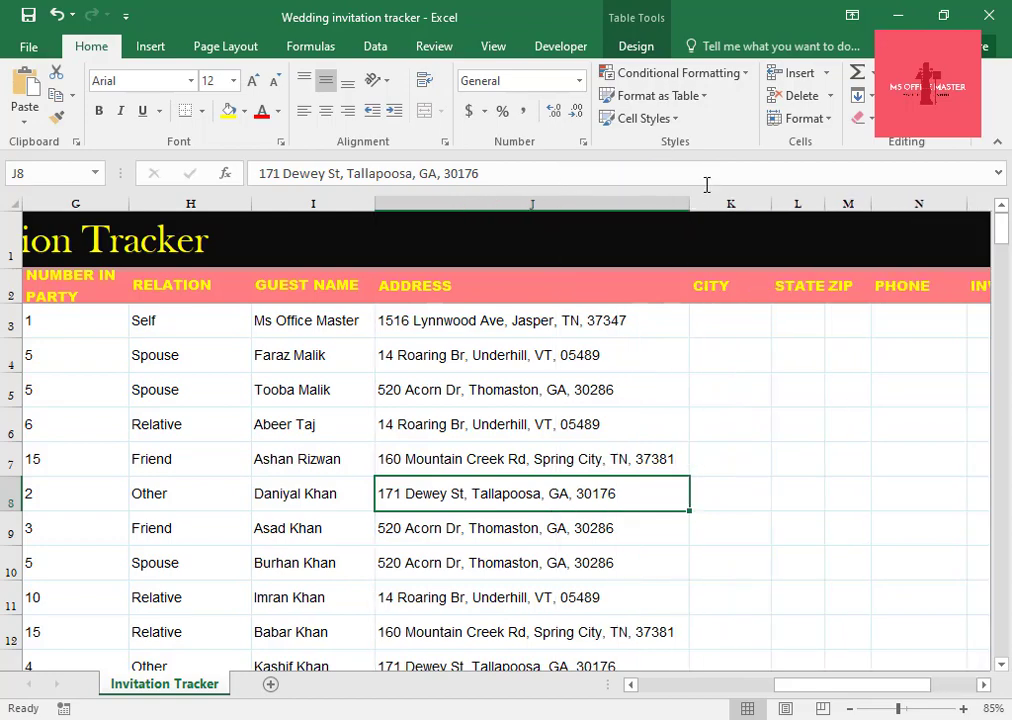
{"action": "left_click", "coordinate": [726, 292]}
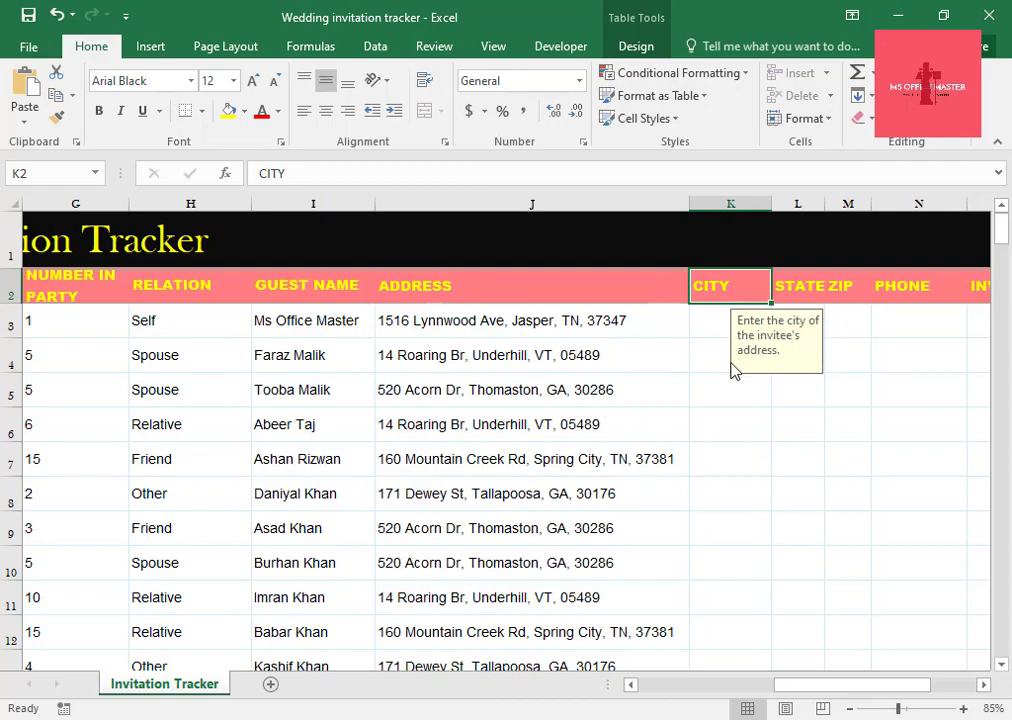
{"action": "left_click", "coordinate": [707, 328]}
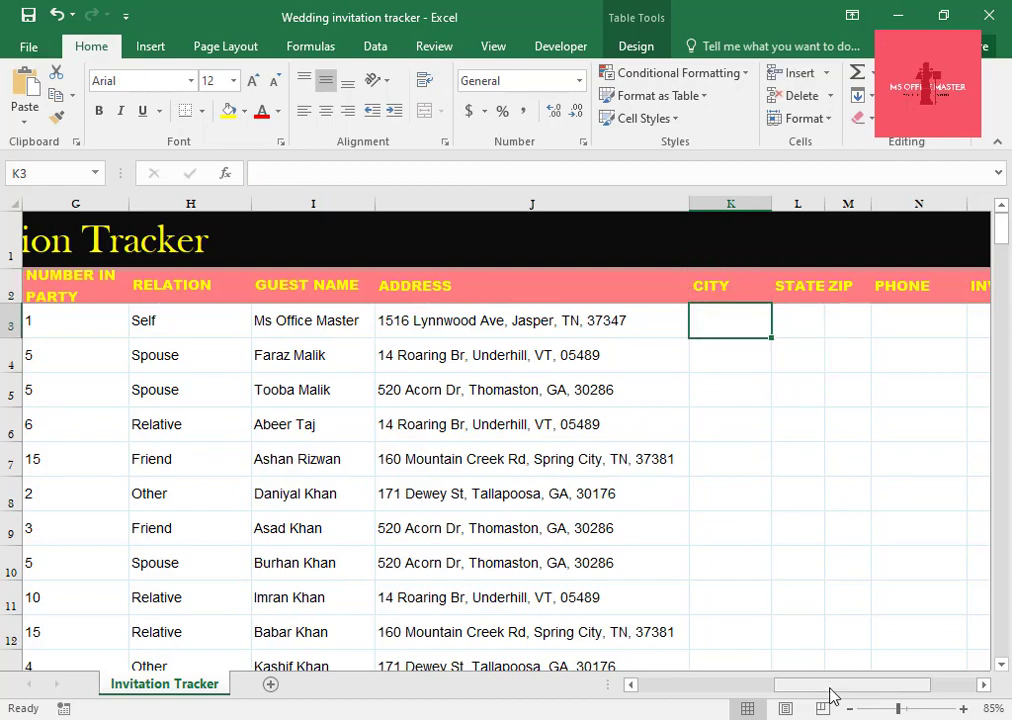
{"action": "left_click_drag", "start_coordinate": [831, 694], "coordinate": [897, 697]}
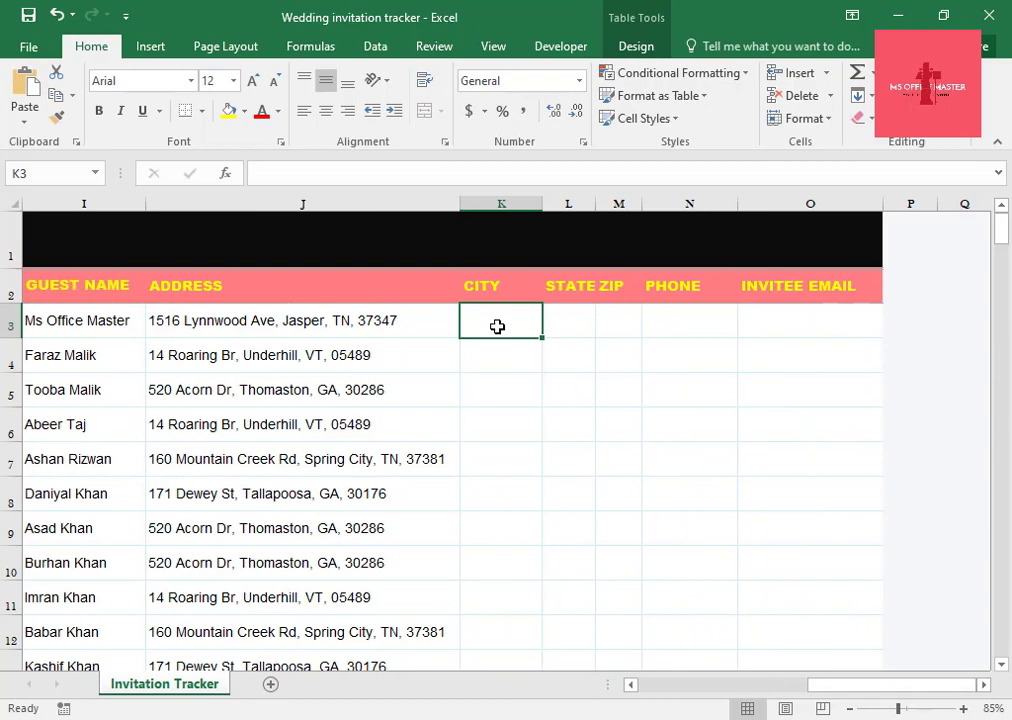
Enter Karachi in K3 and copy it into K18, K11 and K7.
{"action": "type", "text": "Karachi"}
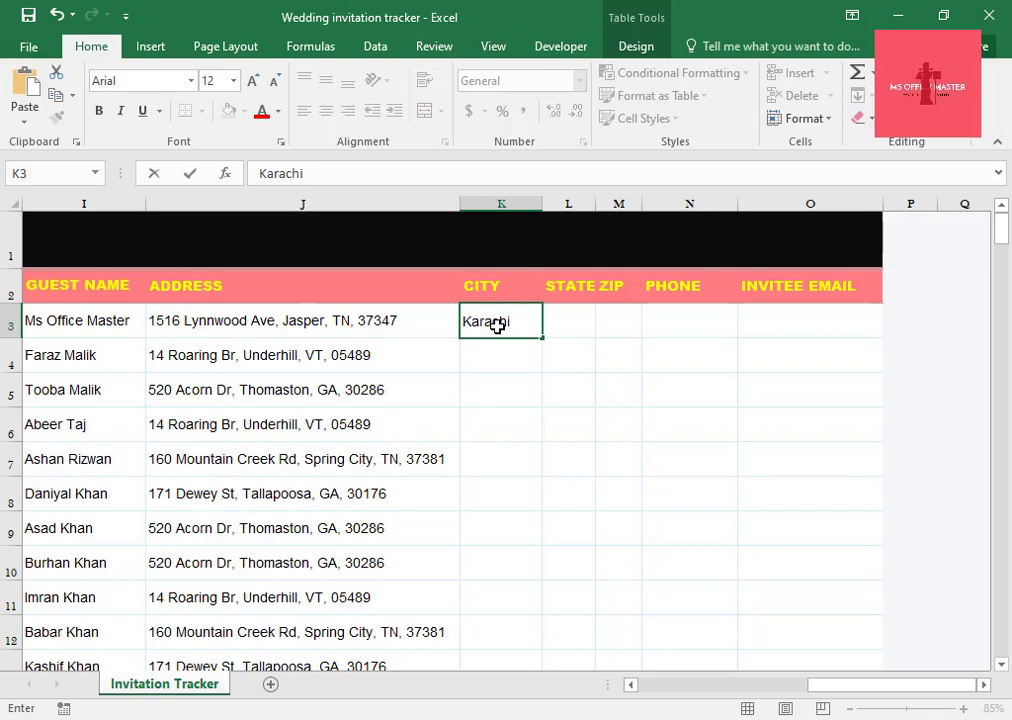
{"action": "key", "text": "Return"}
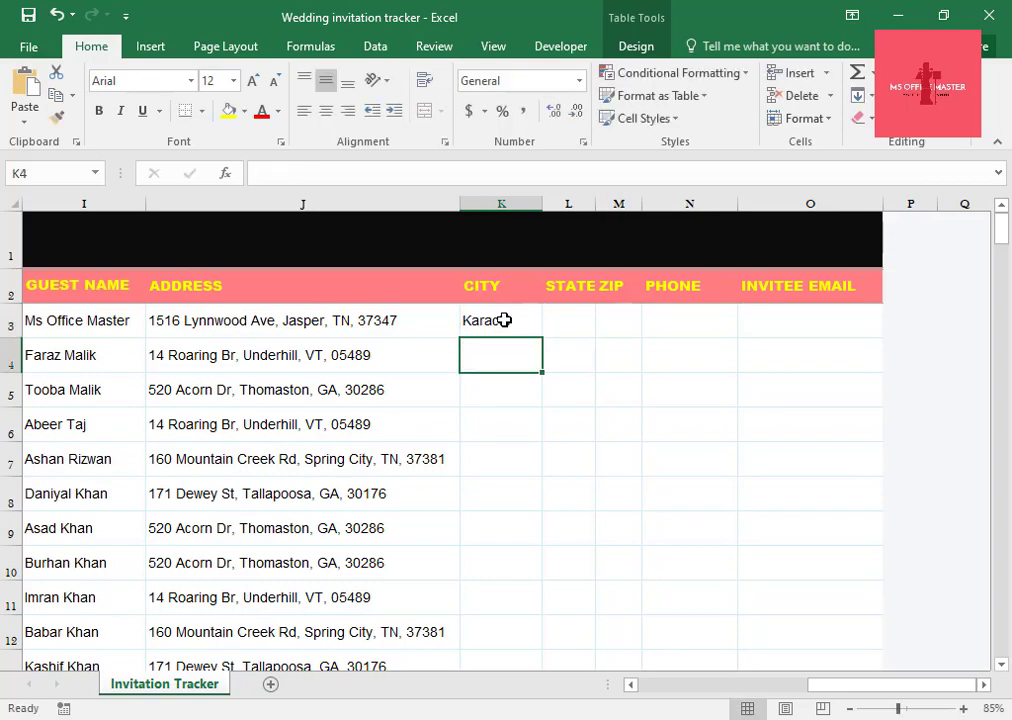
{"action": "left_click", "coordinate": [533, 320]}
{"action": "double_click", "coordinate": [482, 314]}
{"action": "left_click_drag", "start_coordinate": [482, 314], "coordinate": [462, 321]}
{"action": "right_click", "coordinate": [466, 328]}
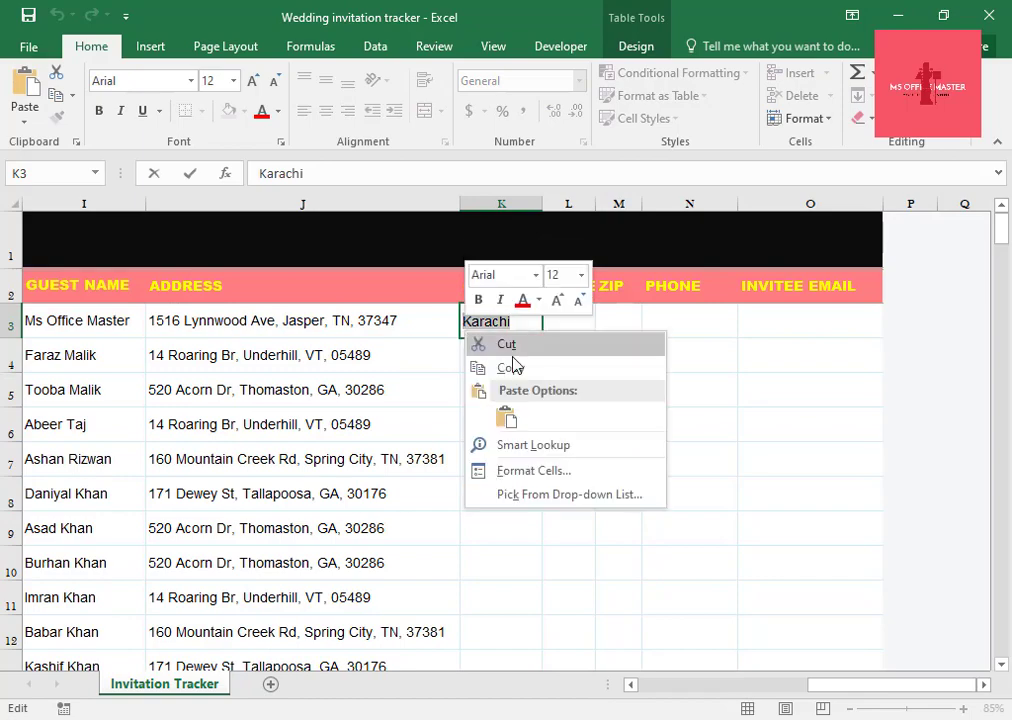
{"action": "left_click", "coordinate": [512, 366]}
{"action": "scroll", "coordinate": [529, 388], "scroll_direction": "down", "scroll_amount": 3}
{"action": "right_click", "coordinate": [488, 501]}
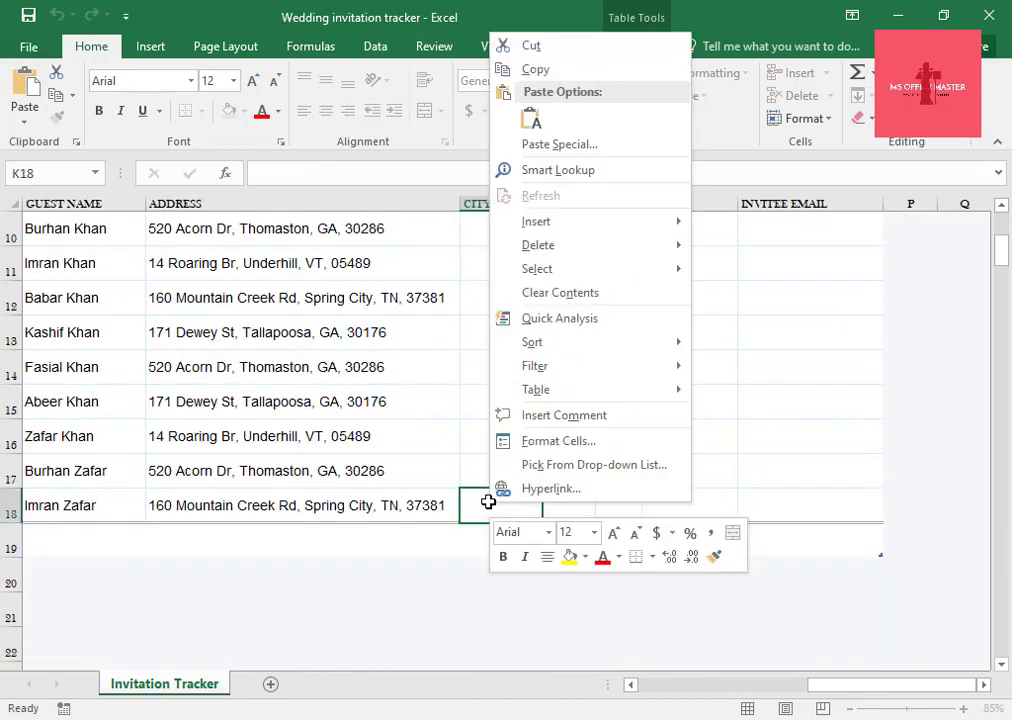
{"action": "left_click", "coordinate": [531, 119]}
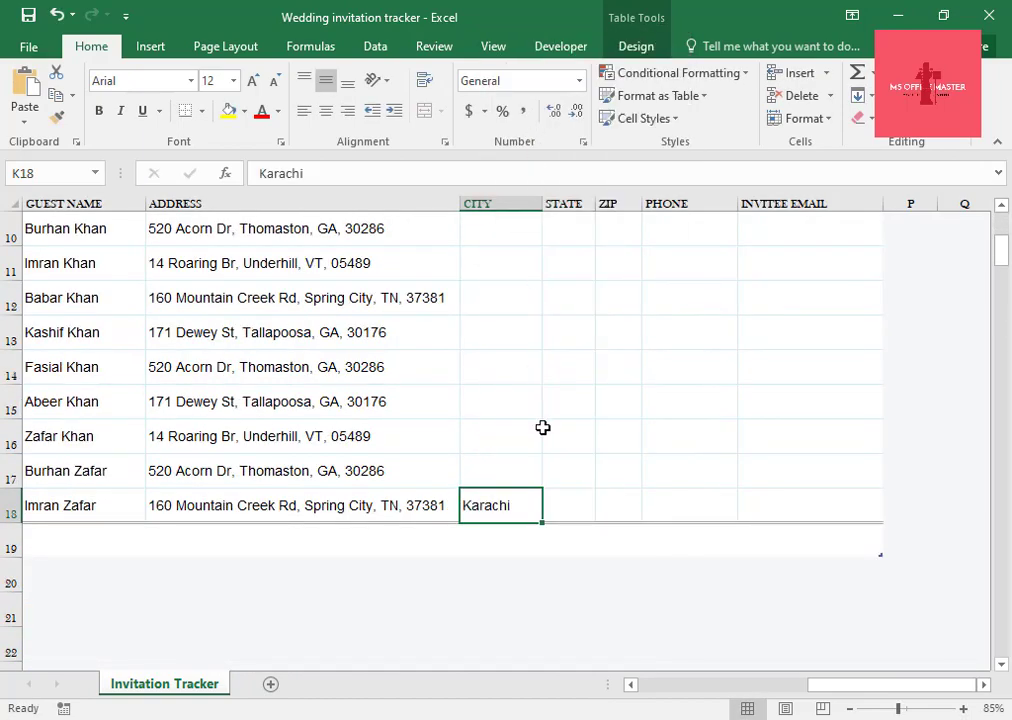
{"action": "scroll", "coordinate": [490, 368], "scroll_direction": "up", "scroll_amount": 3}
{"action": "right_click", "coordinate": [491, 367]}
{"action": "left_click", "coordinate": [534, 333]}
{"action": "scroll", "coordinate": [522, 339], "scroll_direction": "up", "scroll_amount": 2}
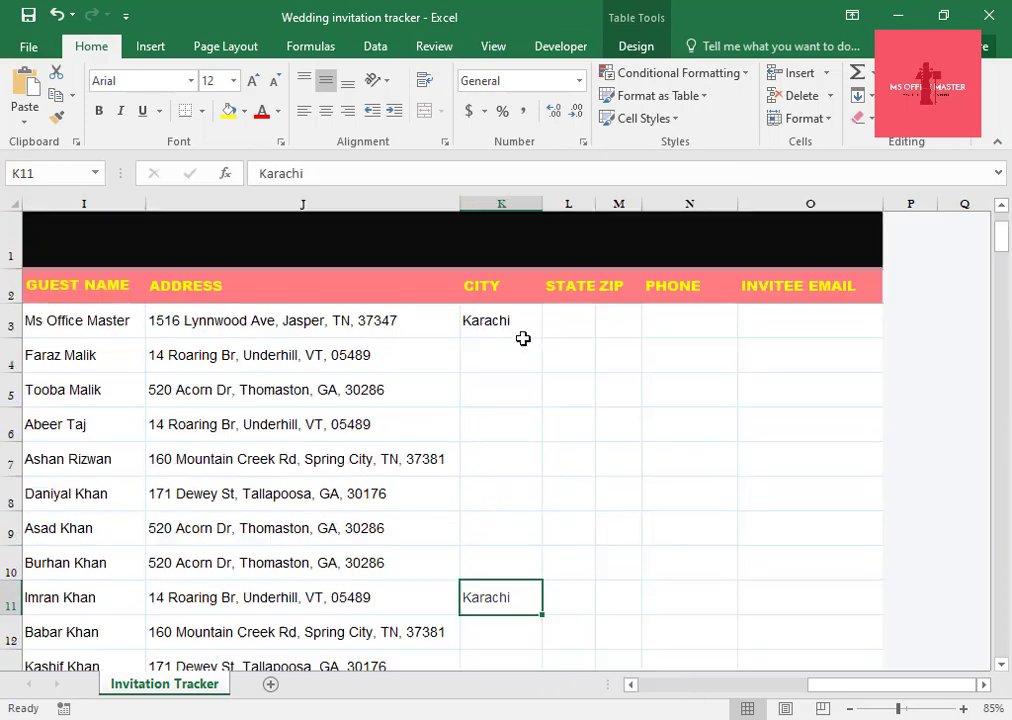
{"action": "left_click", "coordinate": [487, 448]}
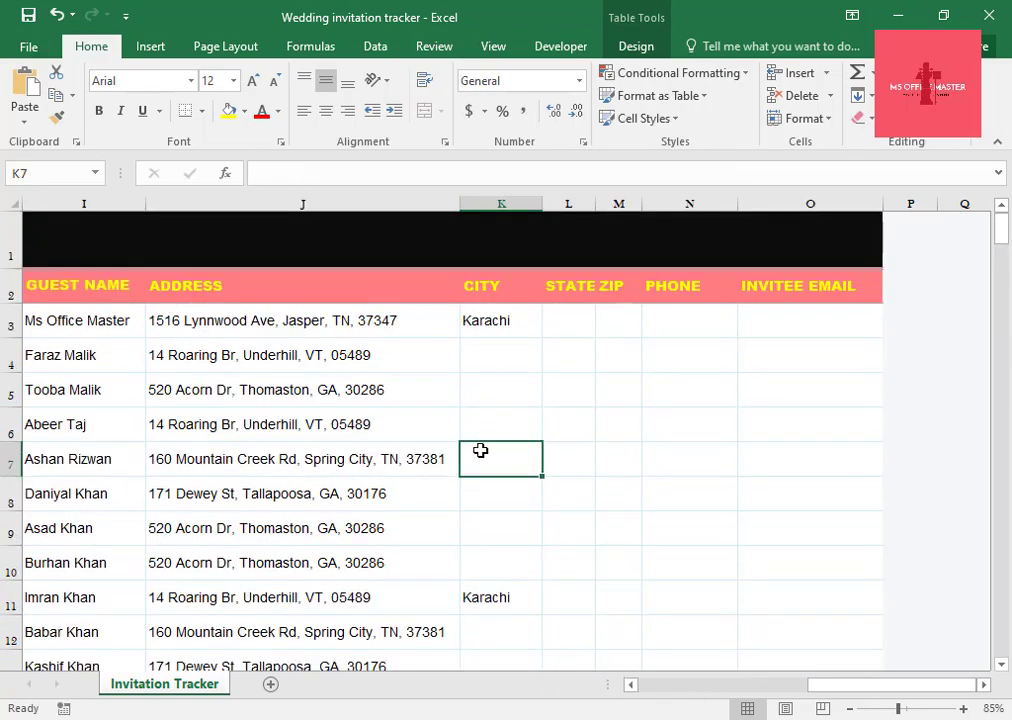
{"action": "right_click", "coordinate": [482, 452]}
{"action": "left_click", "coordinate": [518, 335]}
Enter Lahore in K4 and copy it into K17, K14 and K9.
{"action": "left_click", "coordinate": [482, 358]}
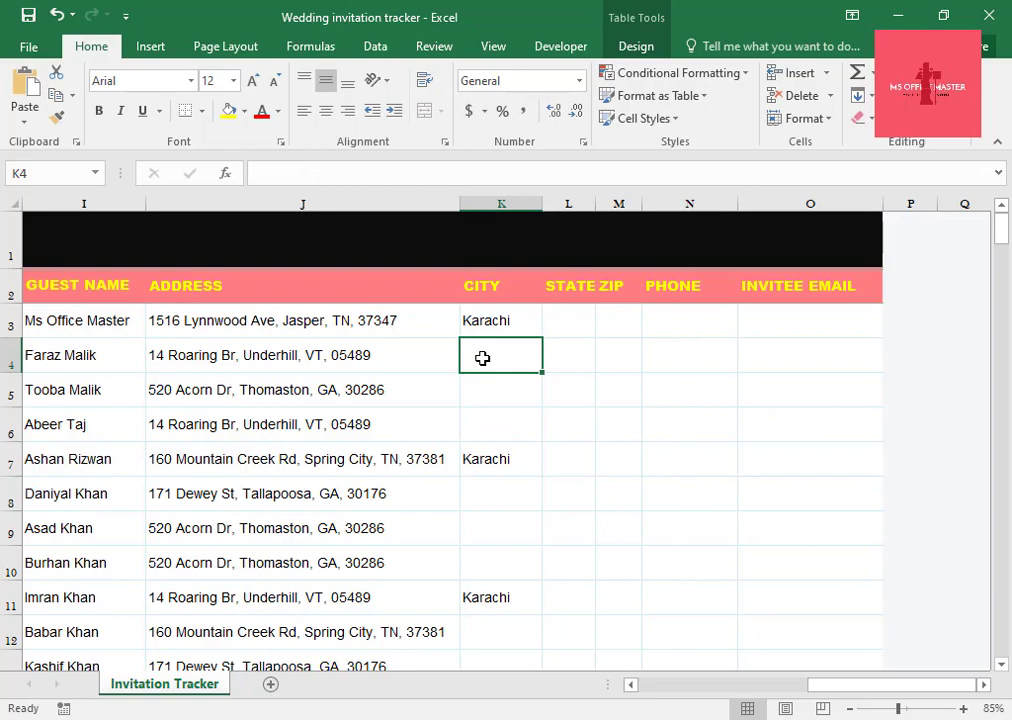
{"action": "type", "text": "Lahore"}
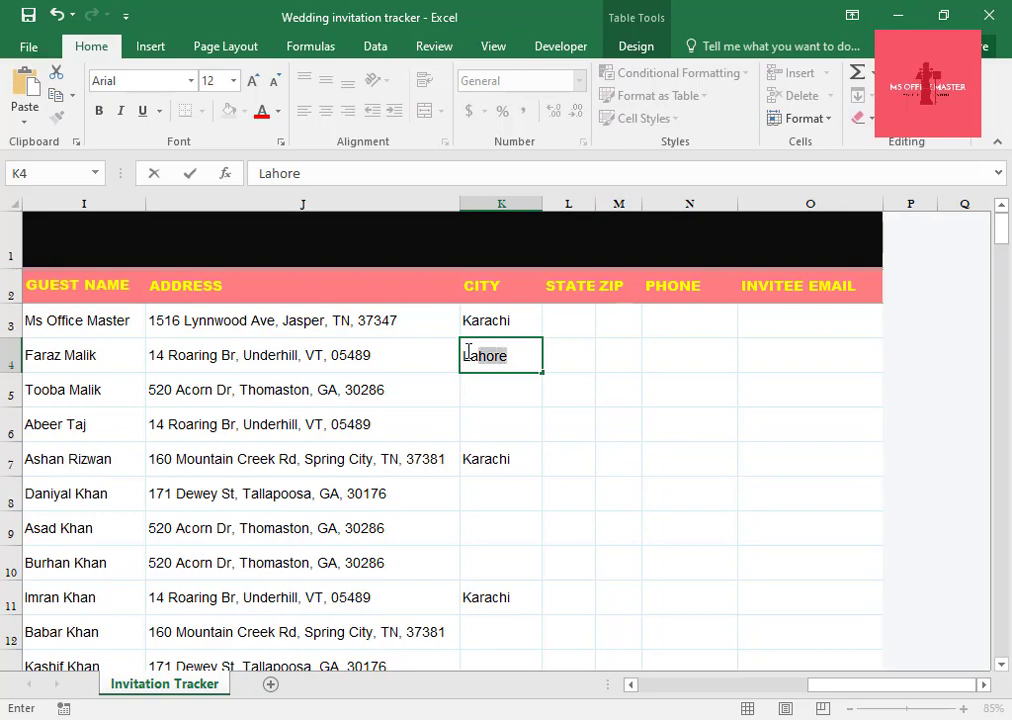
{"action": "double_click", "coordinate": [464, 355]}
{"action": "right_click", "coordinate": [480, 368]}
{"action": "left_click", "coordinate": [511, 399]}
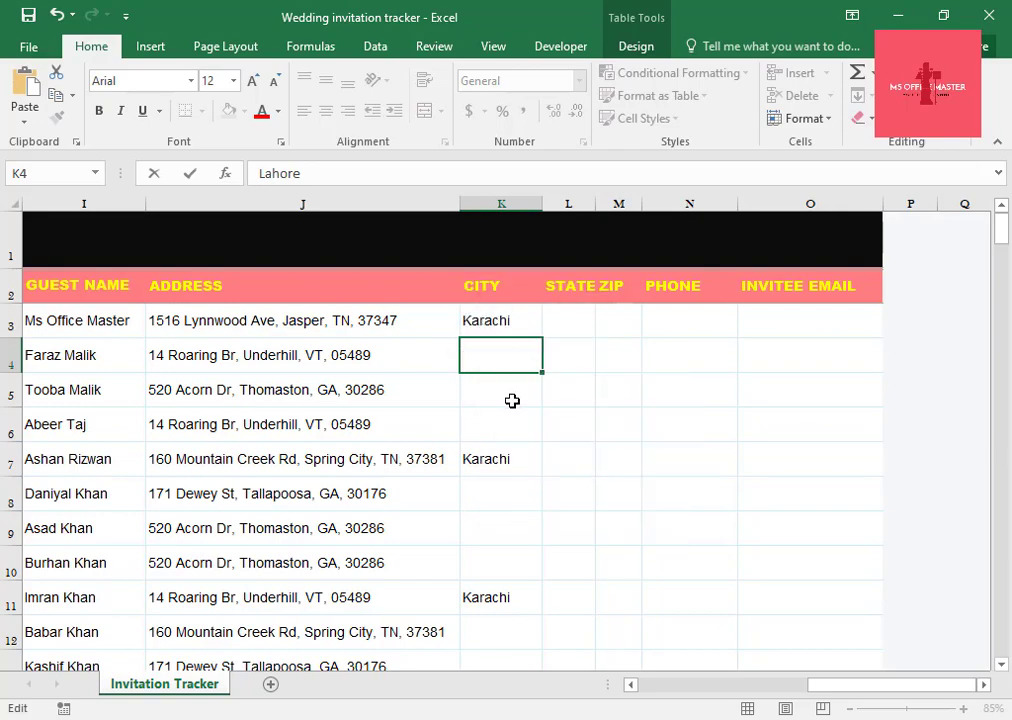
{"action": "scroll", "coordinate": [511, 400], "scroll_direction": "down", "scroll_amount": 2}
{"action": "right_click", "coordinate": [481, 578]}
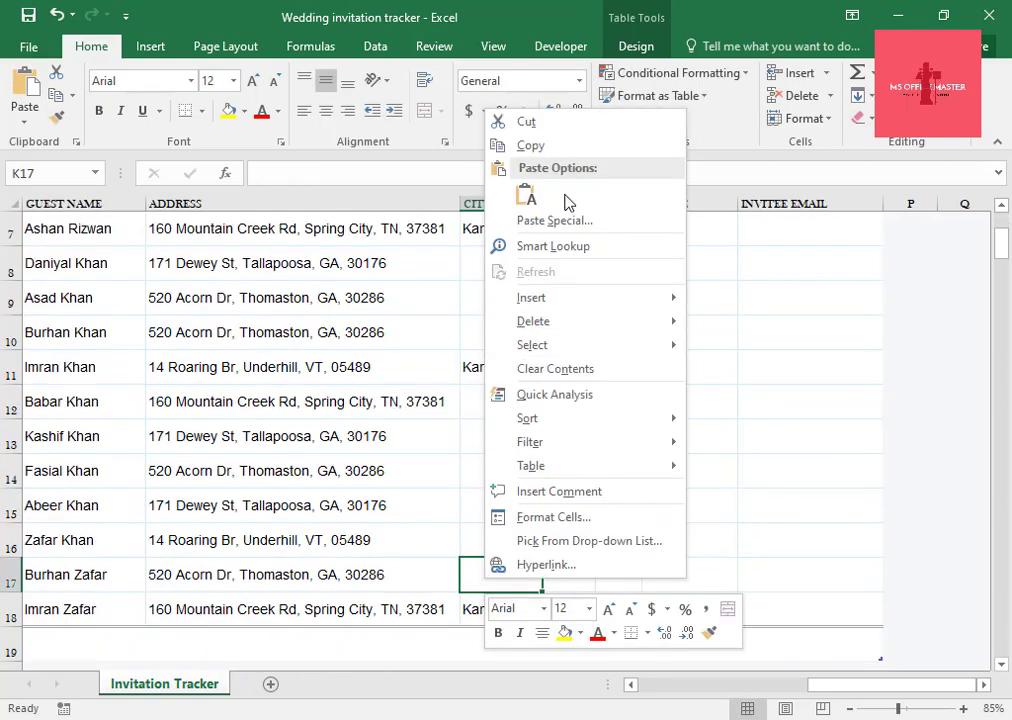
{"action": "left_click", "coordinate": [528, 196]}
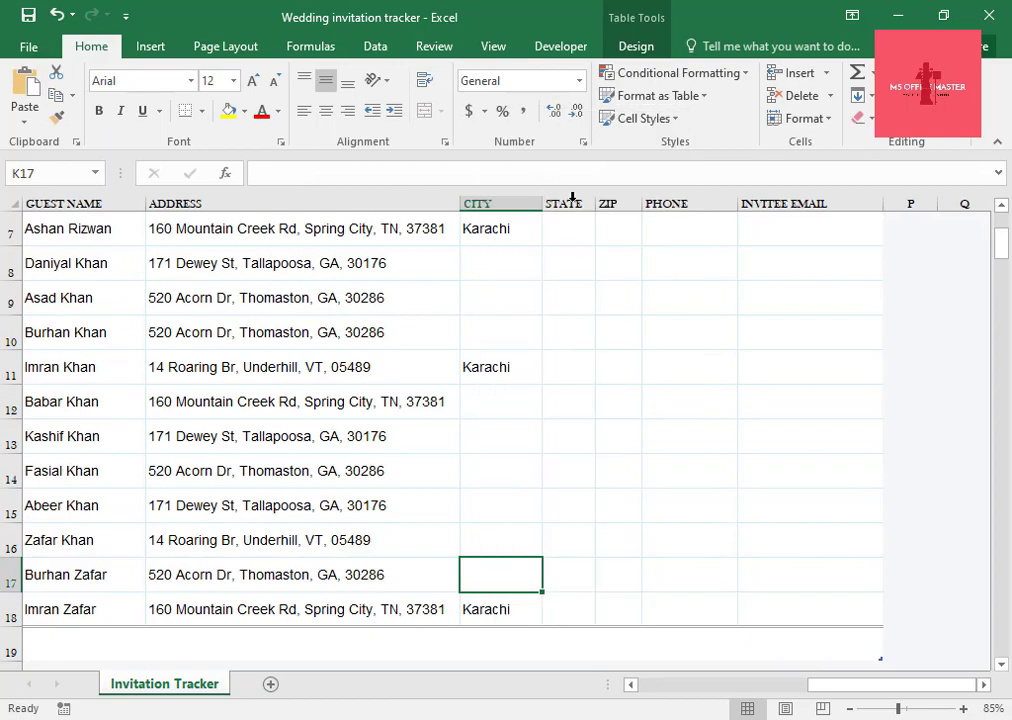
{"action": "right_click", "coordinate": [483, 467]}
{"action": "left_click", "coordinate": [500, 332]}
{"action": "scroll", "coordinate": [467, 403], "scroll_direction": "up", "scroll_amount": 1}
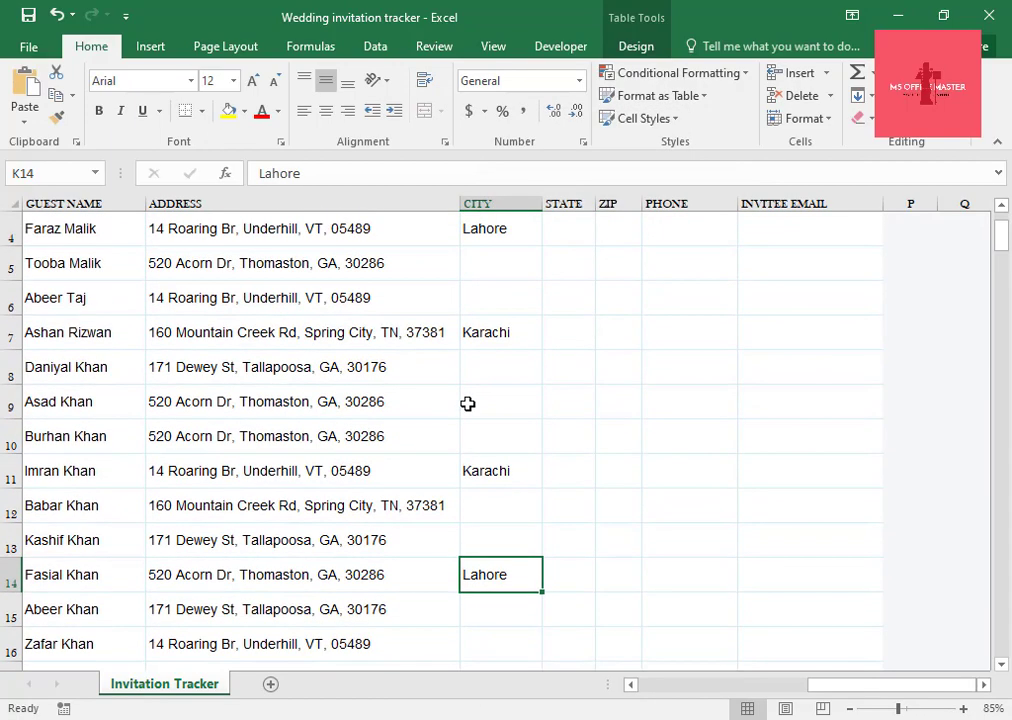
{"action": "right_click", "coordinate": [467, 403]}
{"action": "left_click", "coordinate": [510, 334]}
{"action": "scroll", "coordinate": [511, 404], "scroll_direction": "up", "scroll_amount": 1}
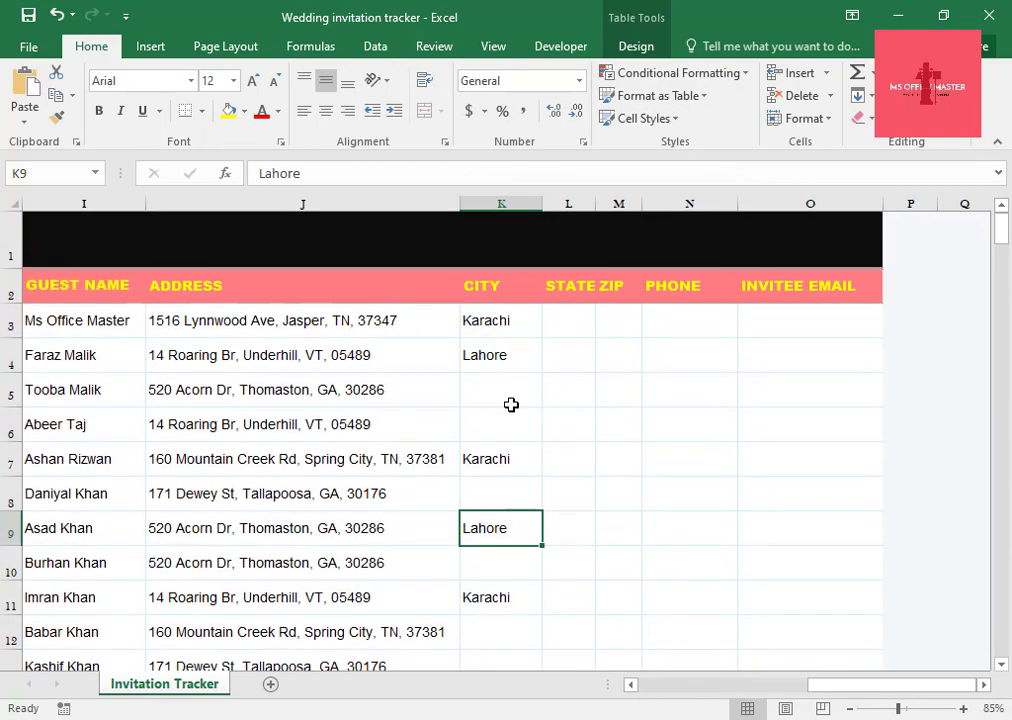
{"action": "left_click", "coordinate": [495, 392]}
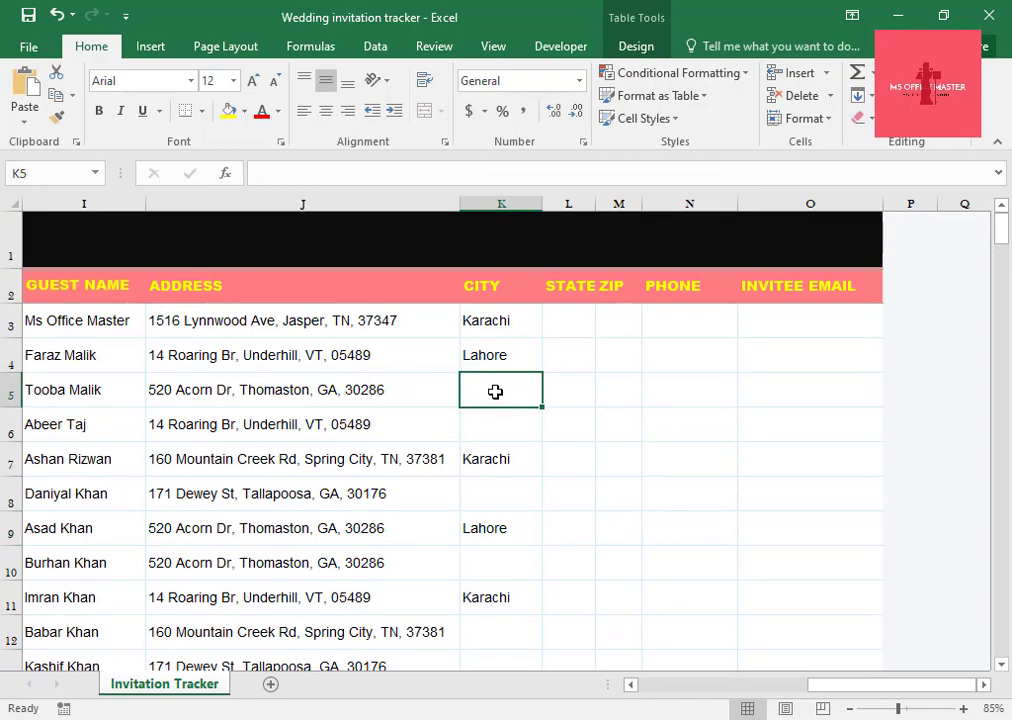
Enter Rawalpindi in K5 and copy it into K8, K16 and K12.
{"action": "type", "text": "Rawalpindi"}
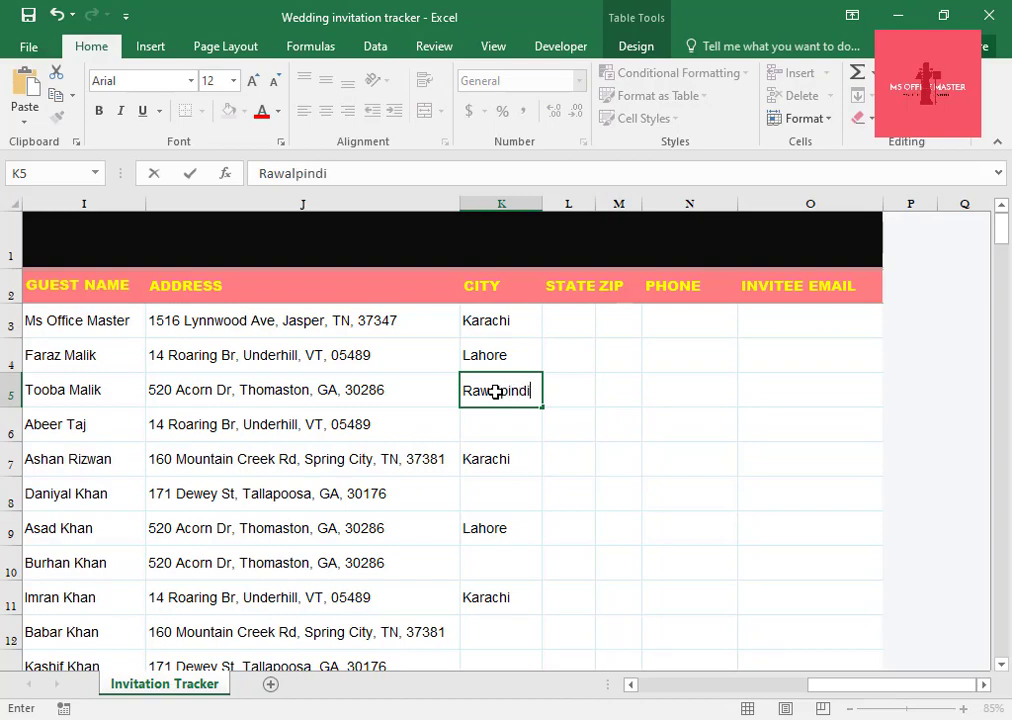
{"action": "left_click_drag", "start_coordinate": [533, 390], "coordinate": [460, 389]}
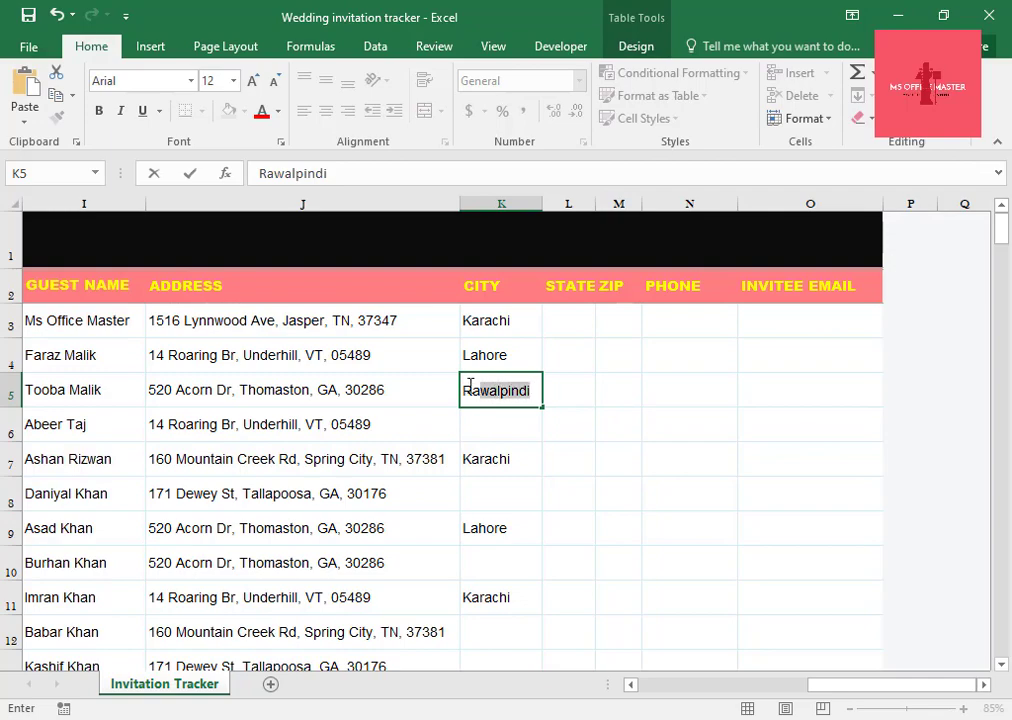
{"action": "right_click", "coordinate": [497, 398]}
{"action": "left_click", "coordinate": [524, 432]}
{"action": "left_click", "coordinate": [496, 491]}
{"action": "right_click", "coordinate": [496, 491]}
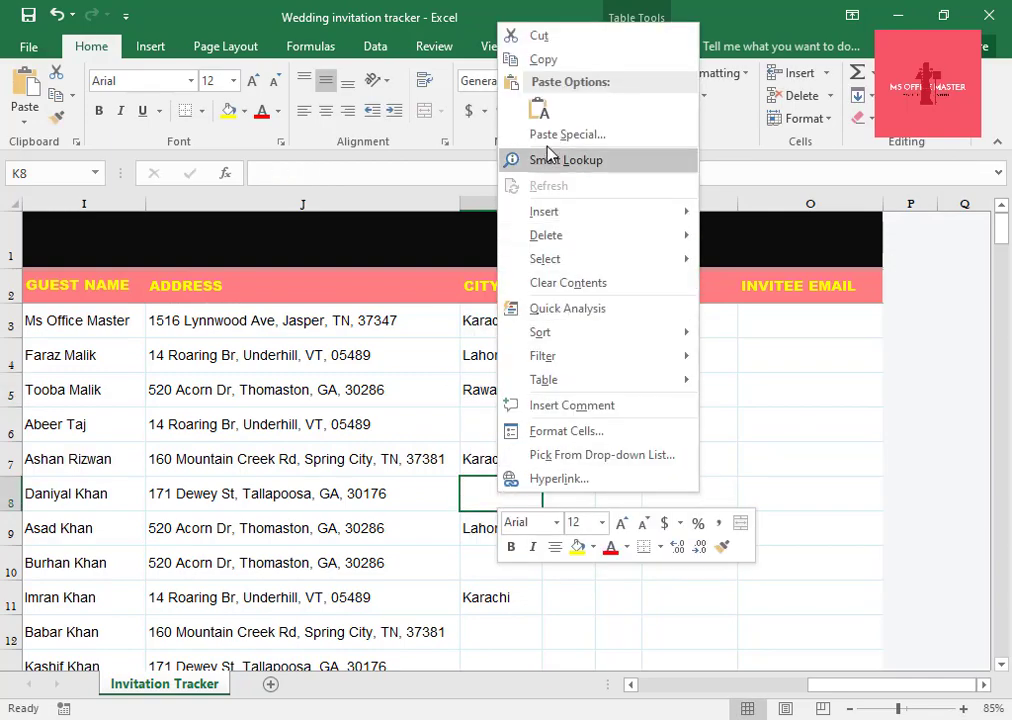
{"action": "left_click", "coordinate": [535, 106]}
{"action": "scroll", "coordinate": [620, 476], "scroll_direction": "down", "scroll_amount": 3}
{"action": "left_click", "coordinate": [481, 436]}
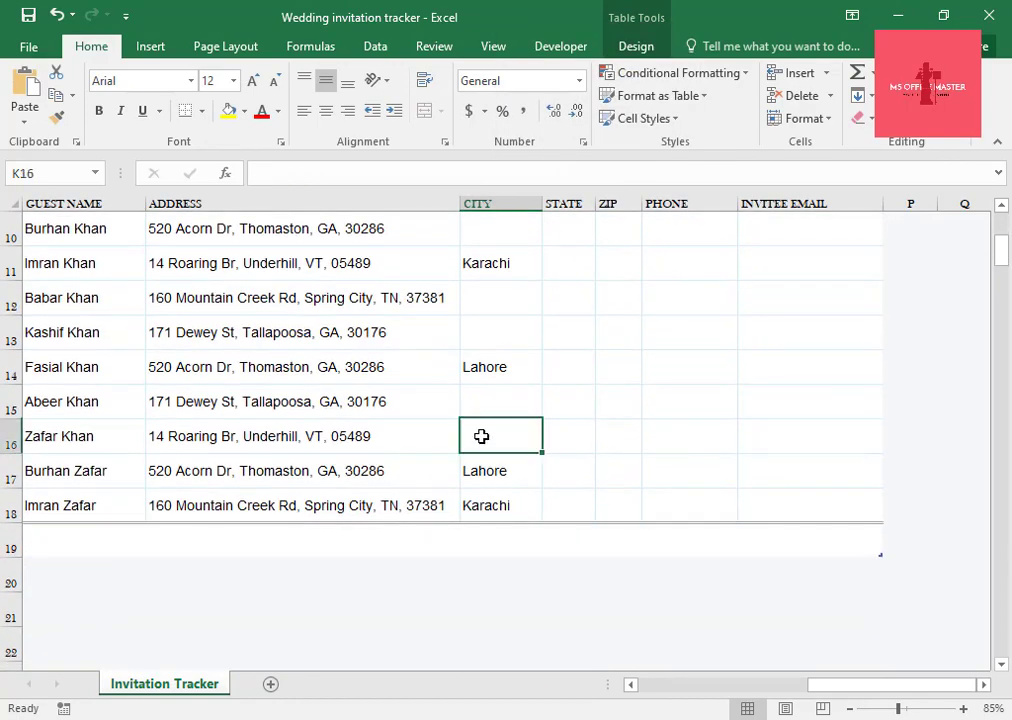
{"action": "right_click", "coordinate": [482, 436]}
{"action": "left_click", "coordinate": [522, 333]}
{"action": "scroll", "coordinate": [488, 410], "scroll_direction": "up", "scroll_amount": 1}
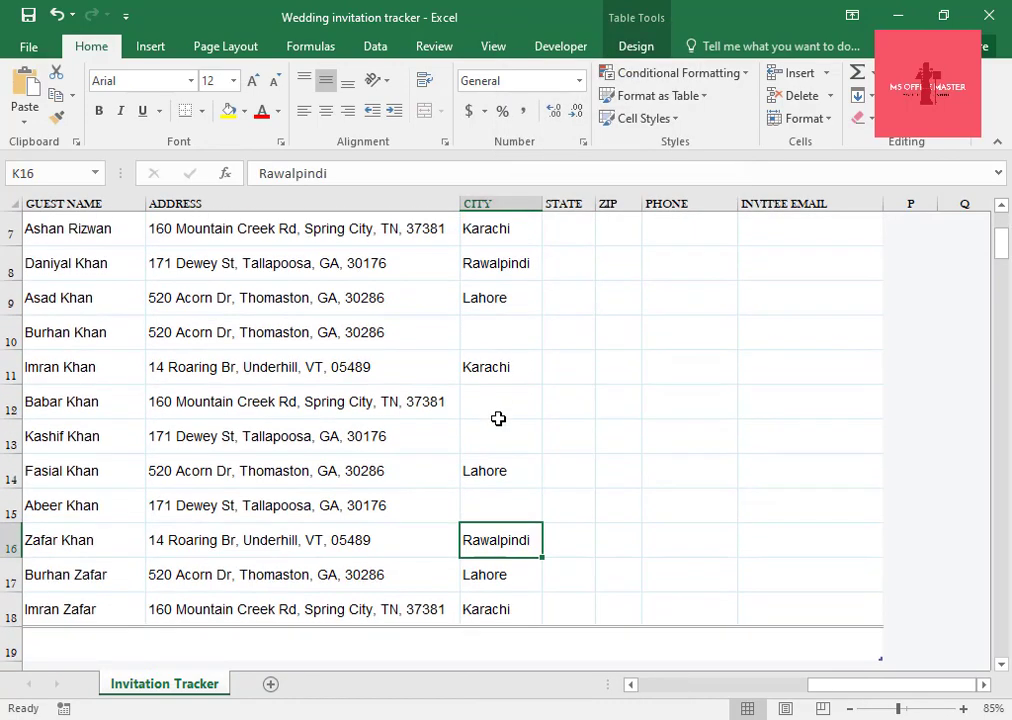
{"action": "left_click", "coordinate": [484, 402]}
{"action": "right_click", "coordinate": [486, 402]}
{"action": "left_click", "coordinate": [527, 333]}
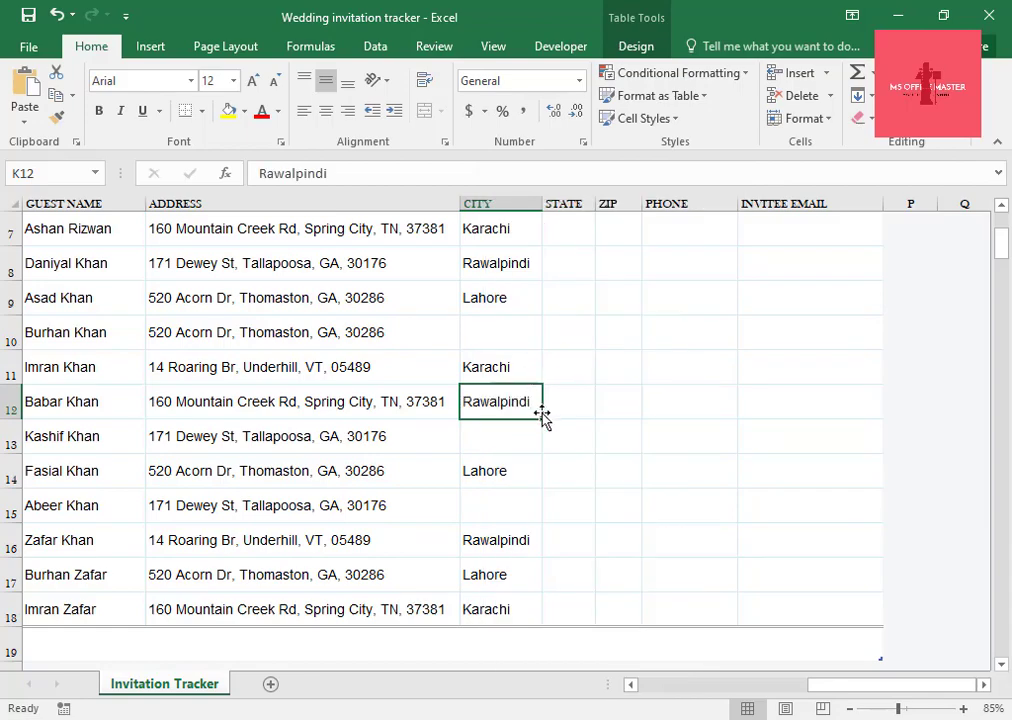
Begin typing a city starting with G into empty cell K6.
{"action": "scroll", "coordinate": [490, 497], "scroll_direction": "up", "scroll_amount": 2}
{"action": "double_click", "coordinate": [498, 422]}
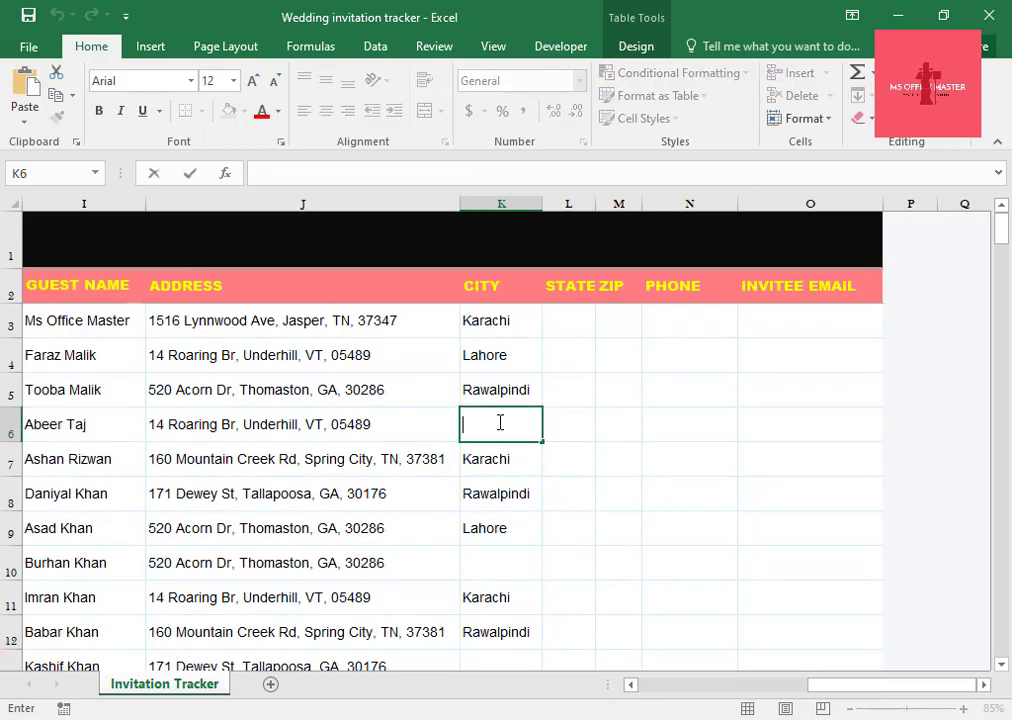
{"action": "type", "text": "Gujrawala"}
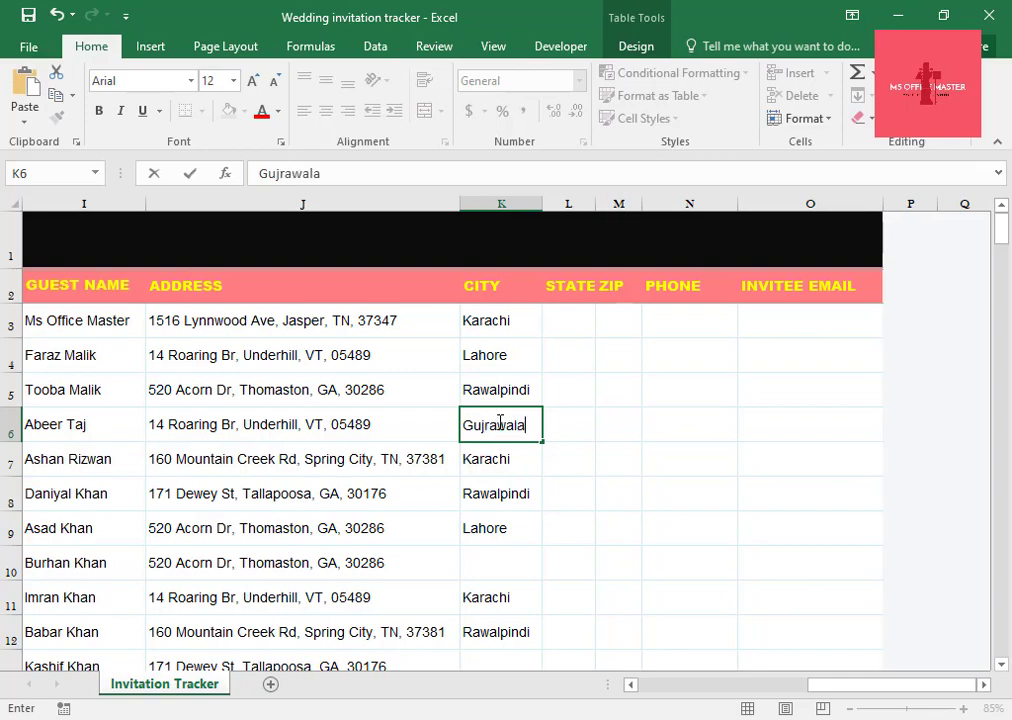
Copy Gujrawala from K6 into the empty CITY cells K15 and K13.
{"action": "double_click", "coordinate": [495, 425]}
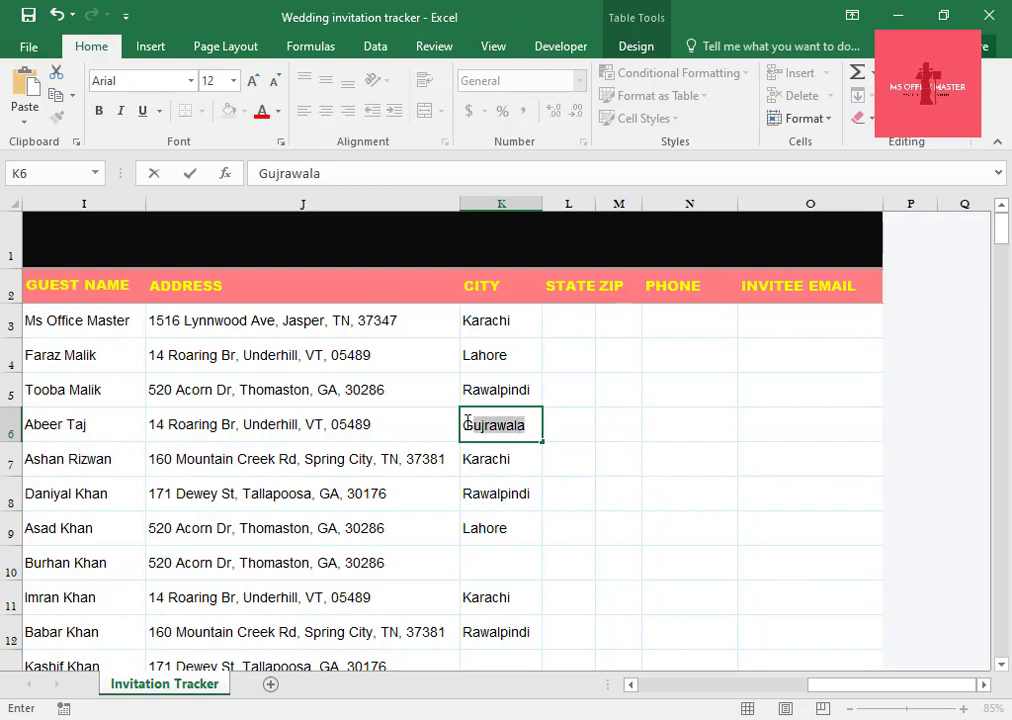
{"action": "right_click", "coordinate": [493, 428]}
{"action": "left_click", "coordinate": [551, 466]}
{"action": "scroll", "coordinate": [549, 472], "scroll_direction": "down", "scroll_amount": 2}
{"action": "right_click", "coordinate": [515, 500]}
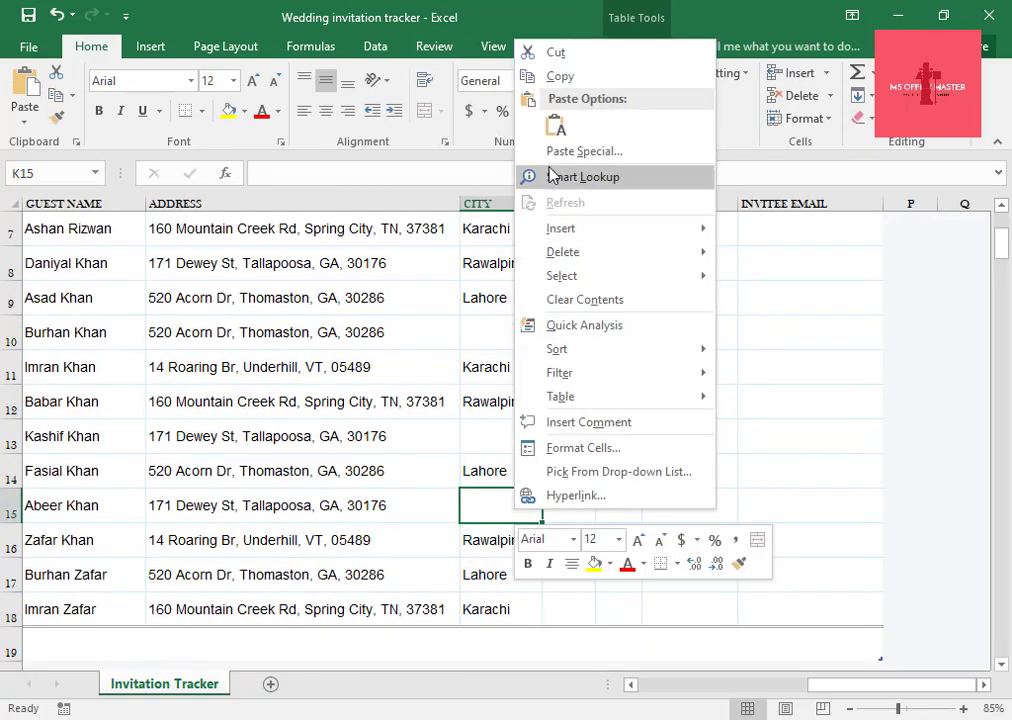
{"action": "left_click", "coordinate": [558, 128]}
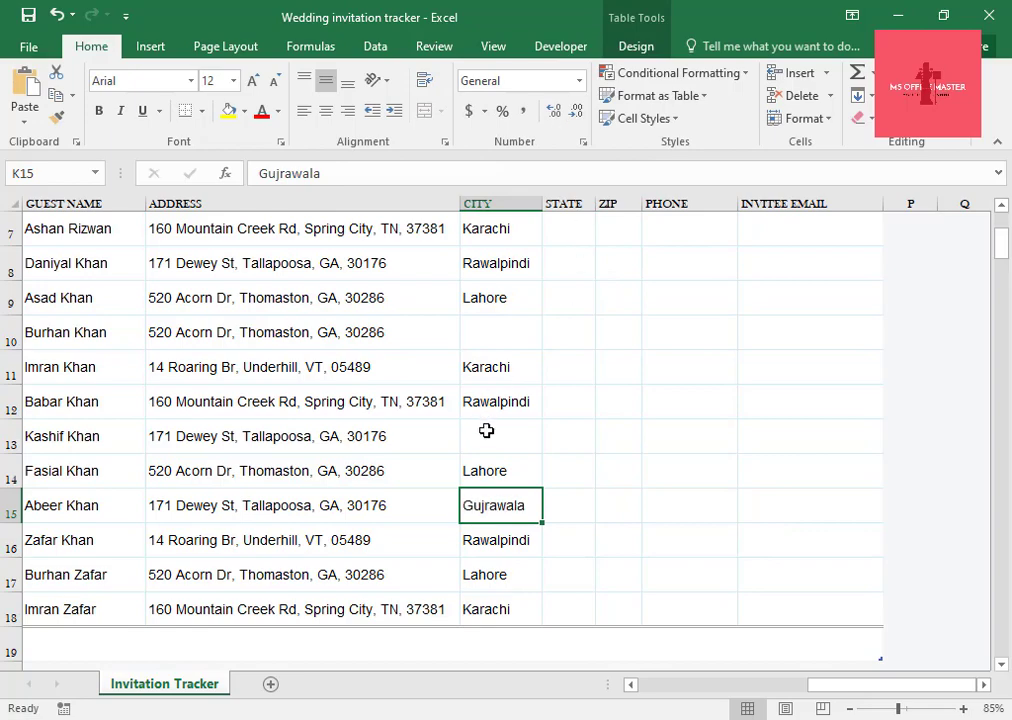
{"action": "left_click", "coordinate": [486, 430]}
{"action": "right_click", "coordinate": [486, 430]}
{"action": "left_click", "coordinate": [535, 338]}
{"action": "scroll", "coordinate": [551, 367], "scroll_direction": "up", "scroll_amount": 1}
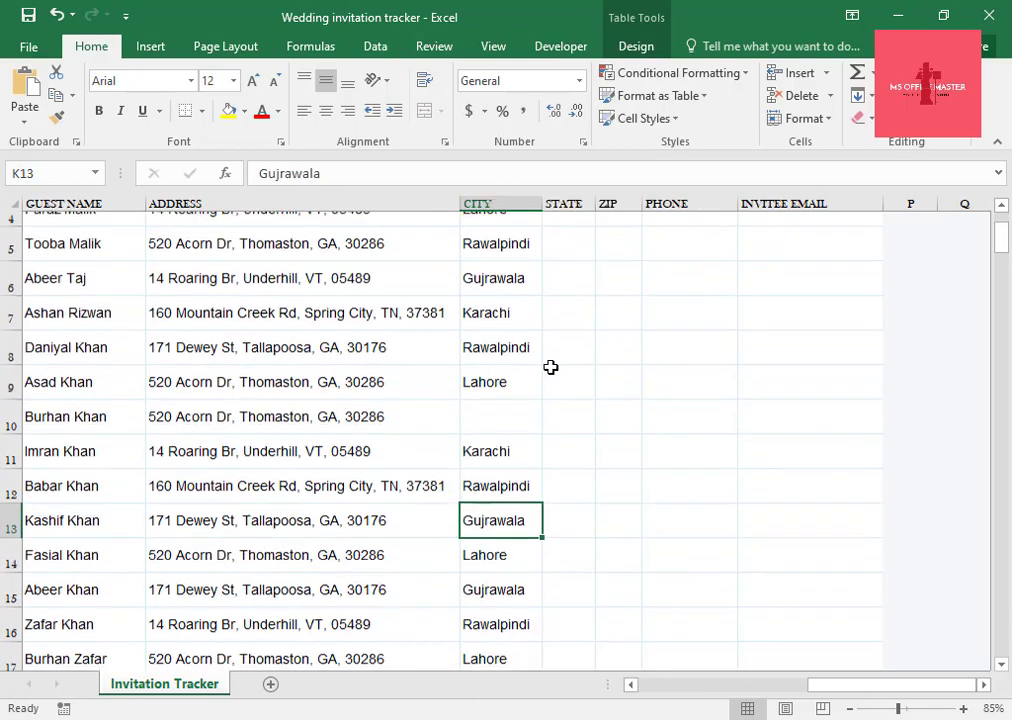
{"action": "scroll", "coordinate": [551, 367], "scroll_direction": "up", "scroll_amount": 1}
{"action": "scroll", "coordinate": [556, 381], "scroll_direction": "up", "scroll_amount": 1}
{"action": "scroll", "coordinate": [507, 395], "scroll_direction": "down", "scroll_amount": 2}
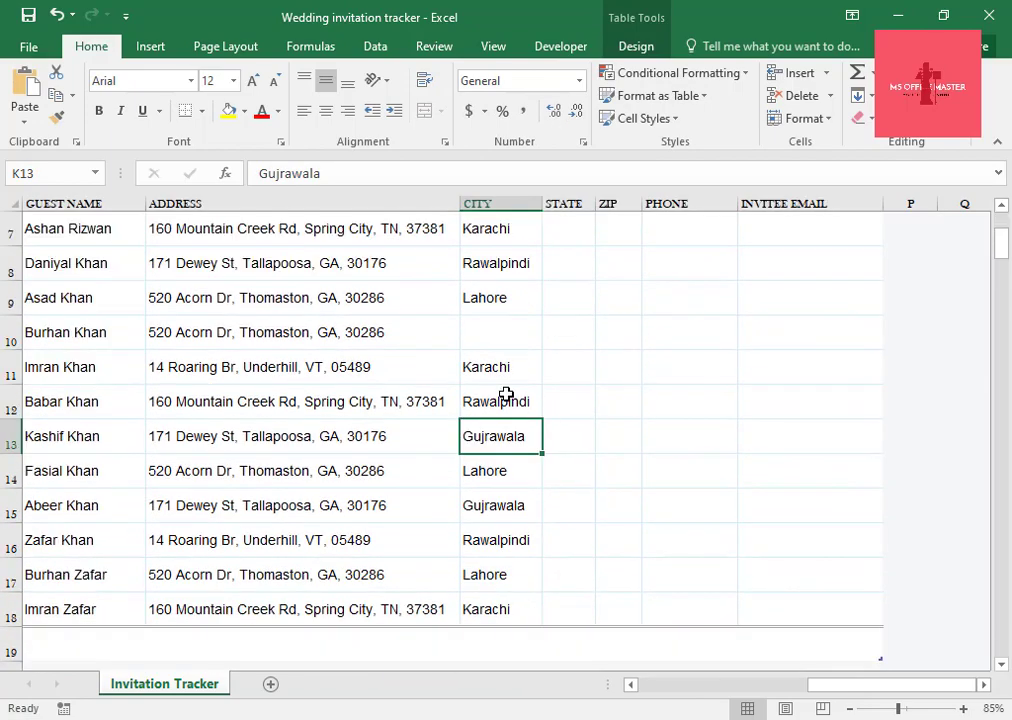
{"action": "left_click", "coordinate": [490, 331]}
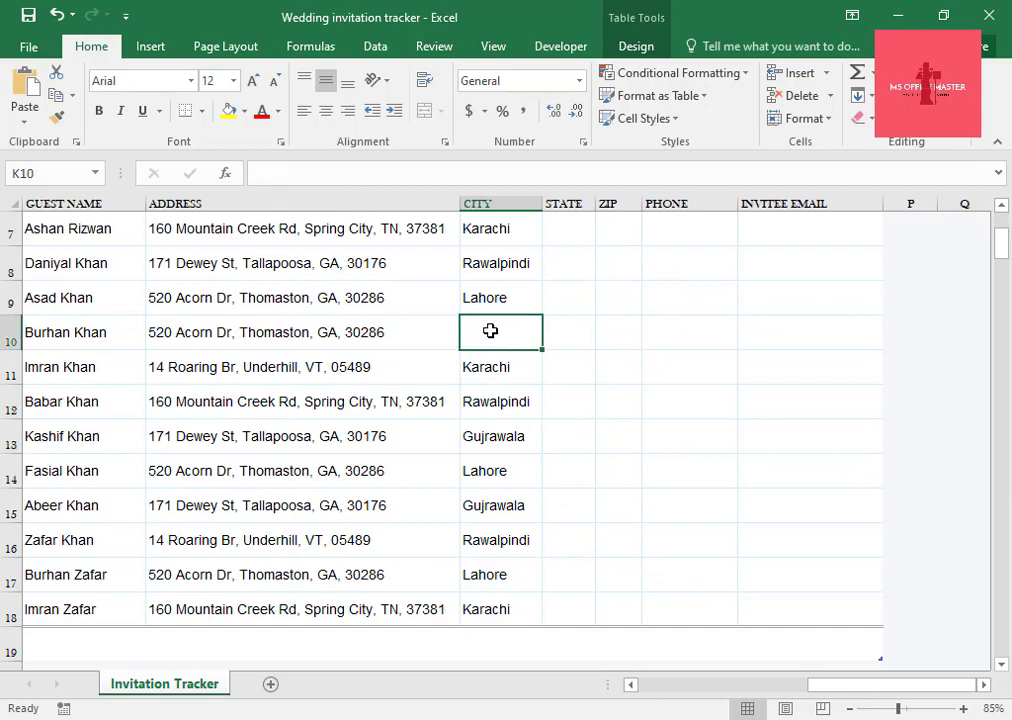
{"action": "type", "text": "Faisalabad"}
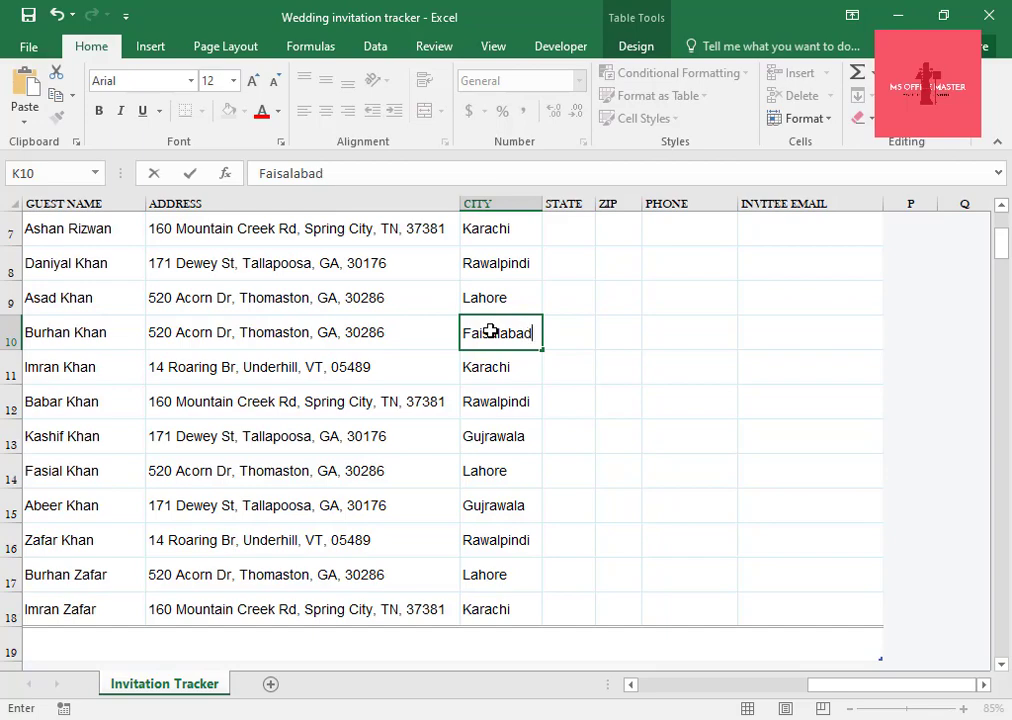
{"action": "left_click", "coordinate": [580, 436]}
{"action": "scroll", "coordinate": [592, 445], "scroll_direction": "down", "scroll_amount": 1}
{"action": "scroll", "coordinate": [592, 445], "scroll_direction": "down", "scroll_amount": 1}
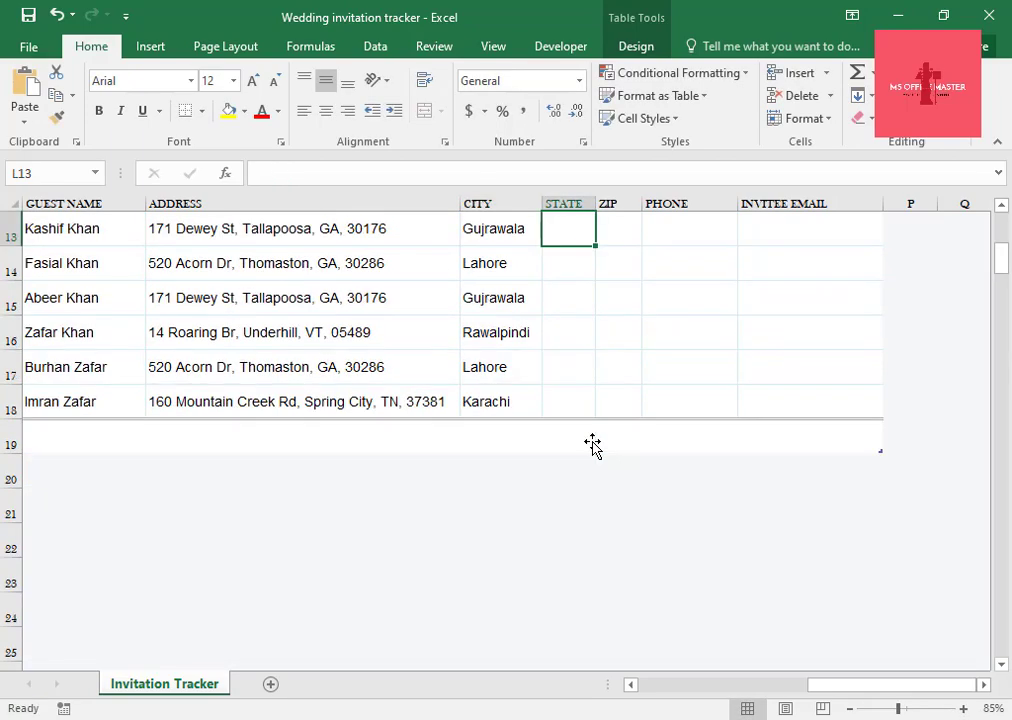
{"action": "scroll", "coordinate": [592, 445], "scroll_direction": "up", "scroll_amount": 3}
{"action": "scroll", "coordinate": [592, 445], "scroll_direction": "up", "scroll_amount": 1}
{"action": "scroll", "coordinate": [592, 456], "scroll_direction": "up", "scroll_amount": 1}
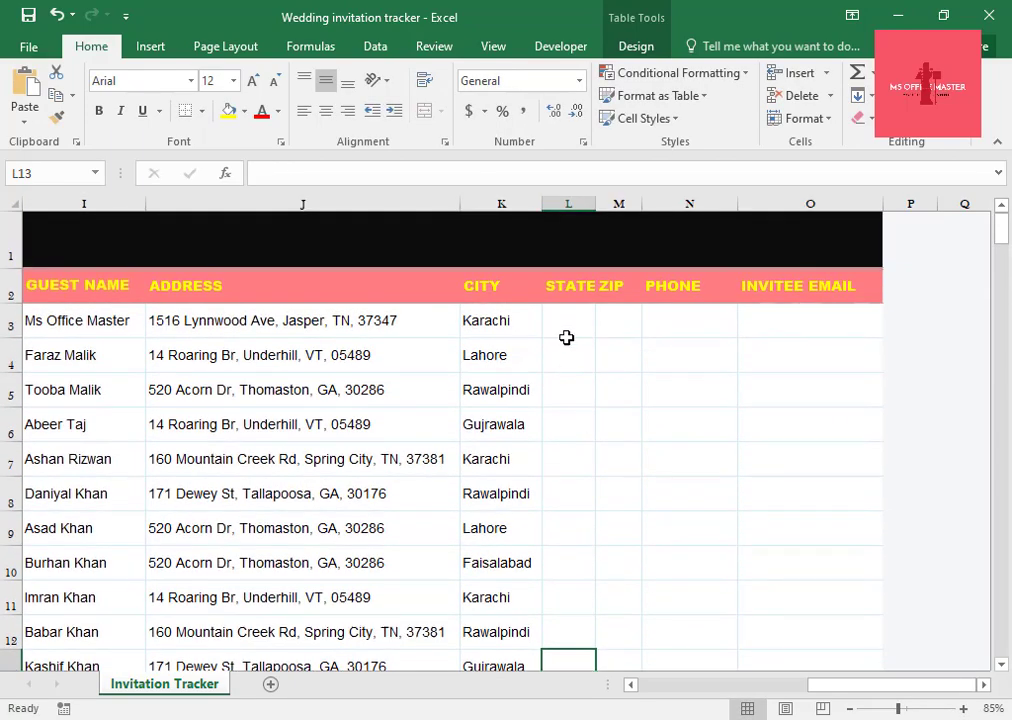
Widen column L so the full STATE header shows clear of the ZIP header.
{"action": "left_click", "coordinate": [563, 285]}
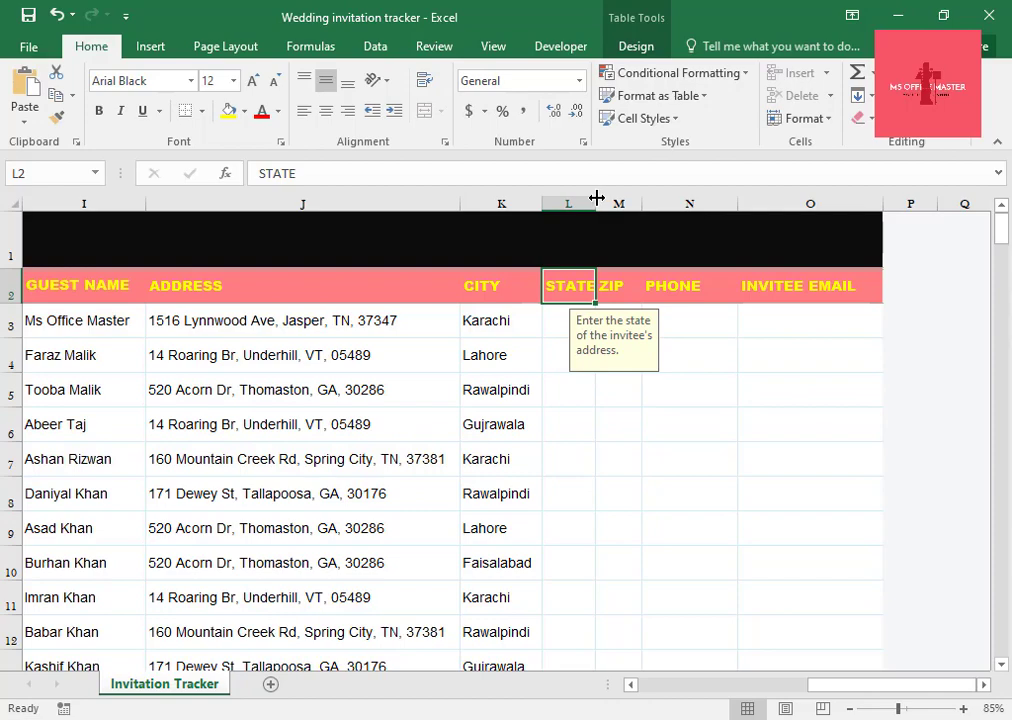
{"action": "left_click_drag", "start_coordinate": [596, 198], "coordinate": [630, 198]}
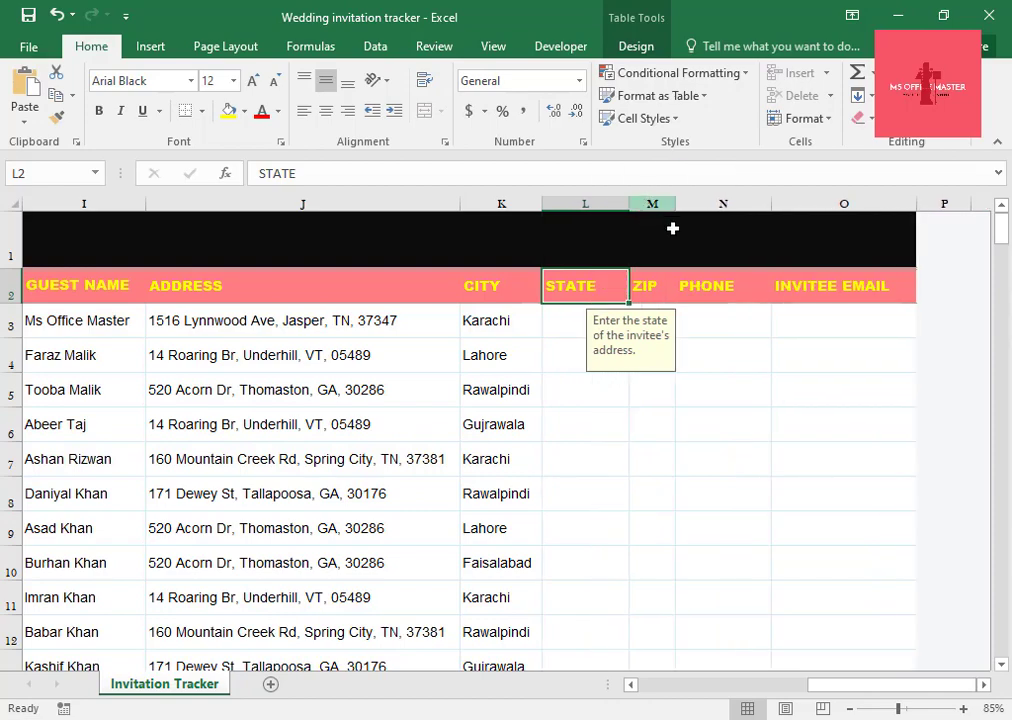
{"action": "left_click", "coordinate": [582, 328]}
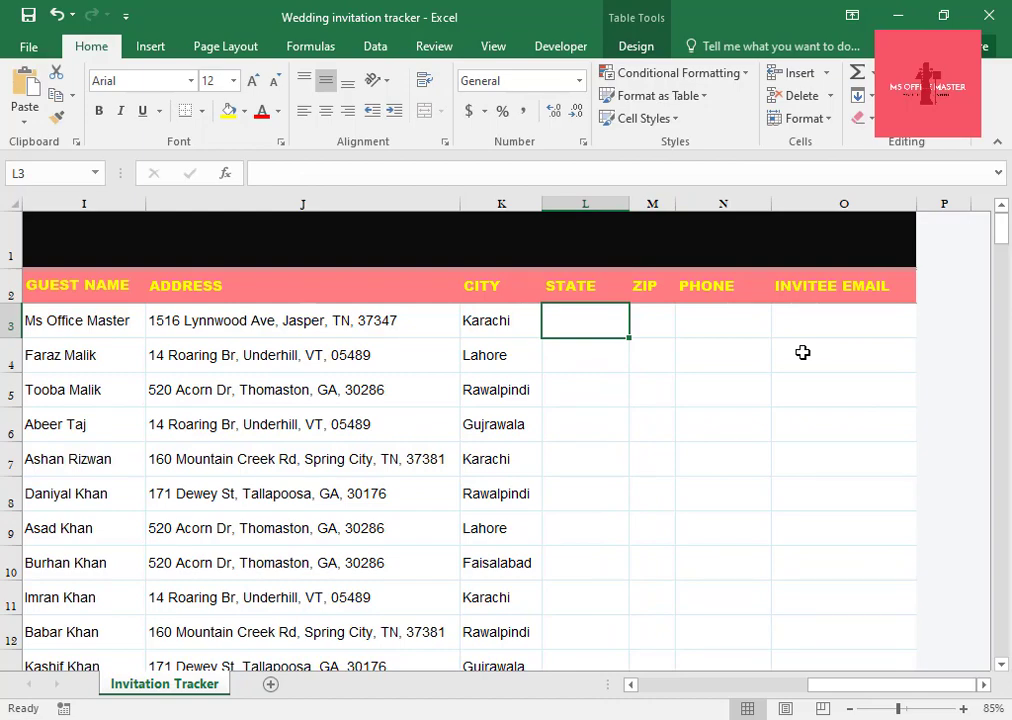
Enter Sindh in L3 and copy it into L18.
{"action": "type", "text": "Sin"}
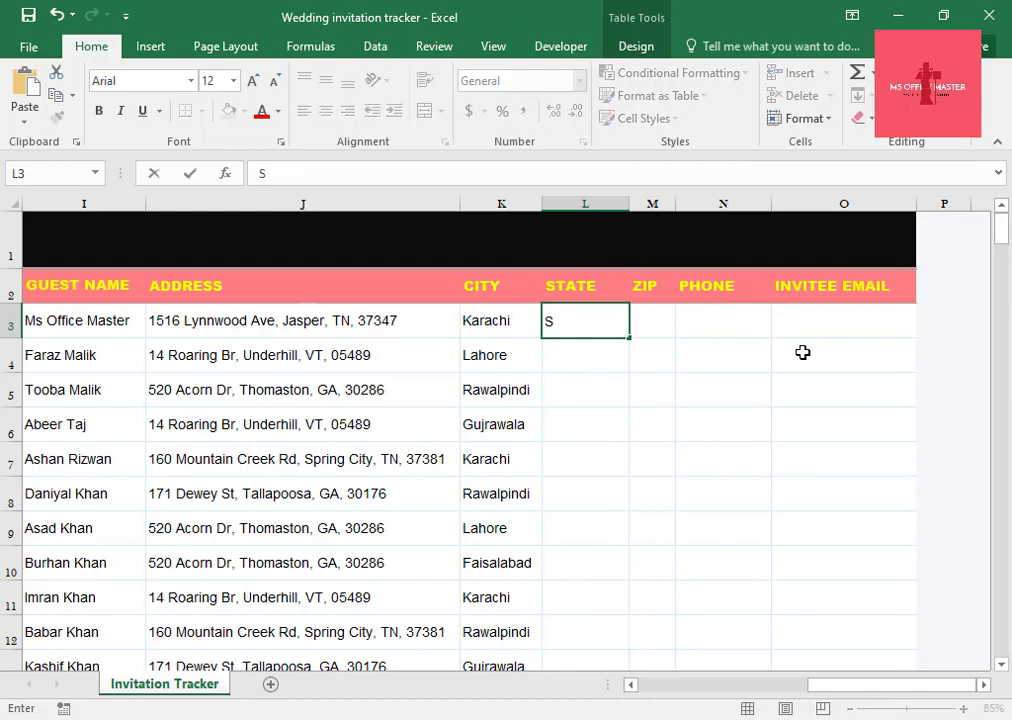
{"action": "type", "text": "dhi"}
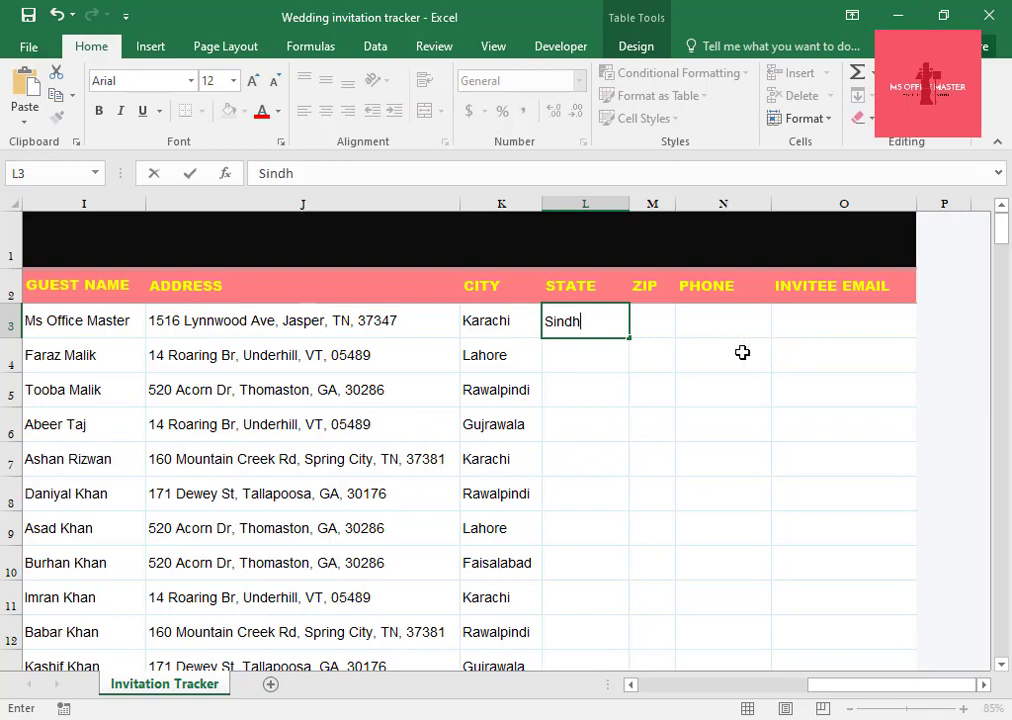
{"action": "double_click", "coordinate": [569, 327]}
{"action": "right_click", "coordinate": [569, 327]}
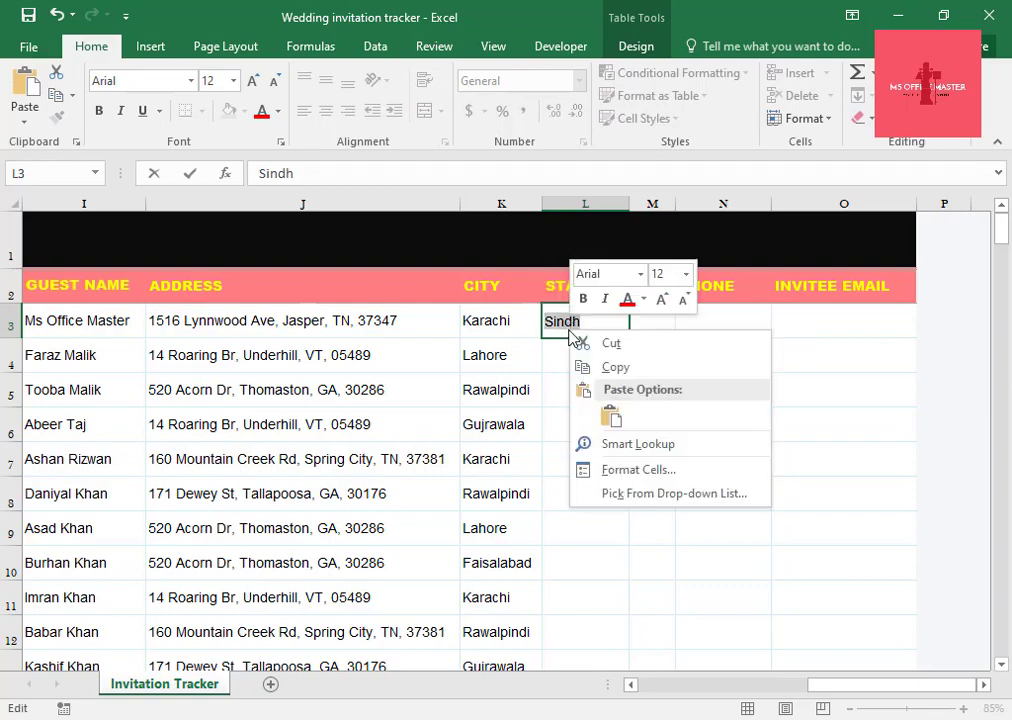
{"action": "left_click", "coordinate": [625, 365]}
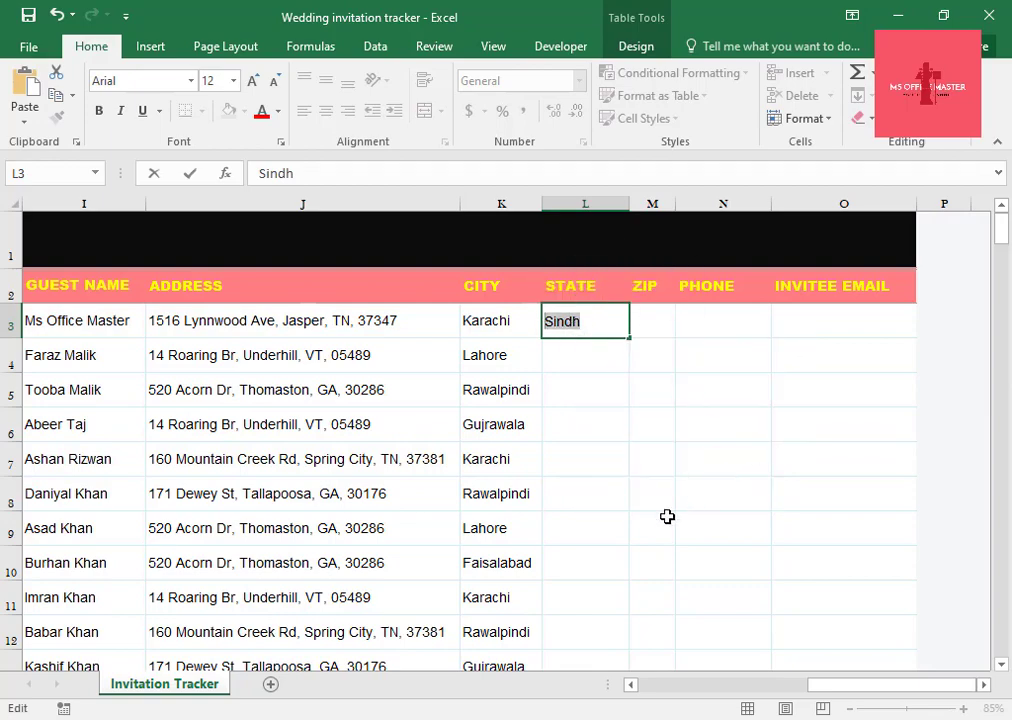
{"action": "scroll", "coordinate": [616, 510], "scroll_direction": "down", "scroll_amount": 5}
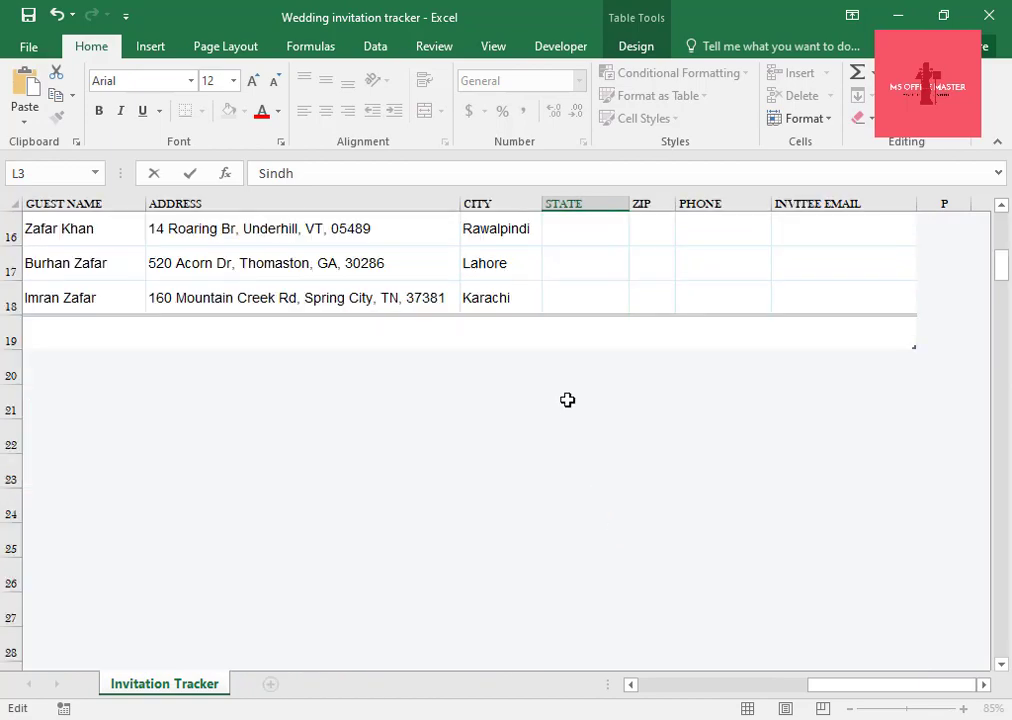
{"action": "scroll", "coordinate": [575, 420], "scroll_direction": "up", "scroll_amount": 2}
{"action": "right_click", "coordinate": [565, 513]}
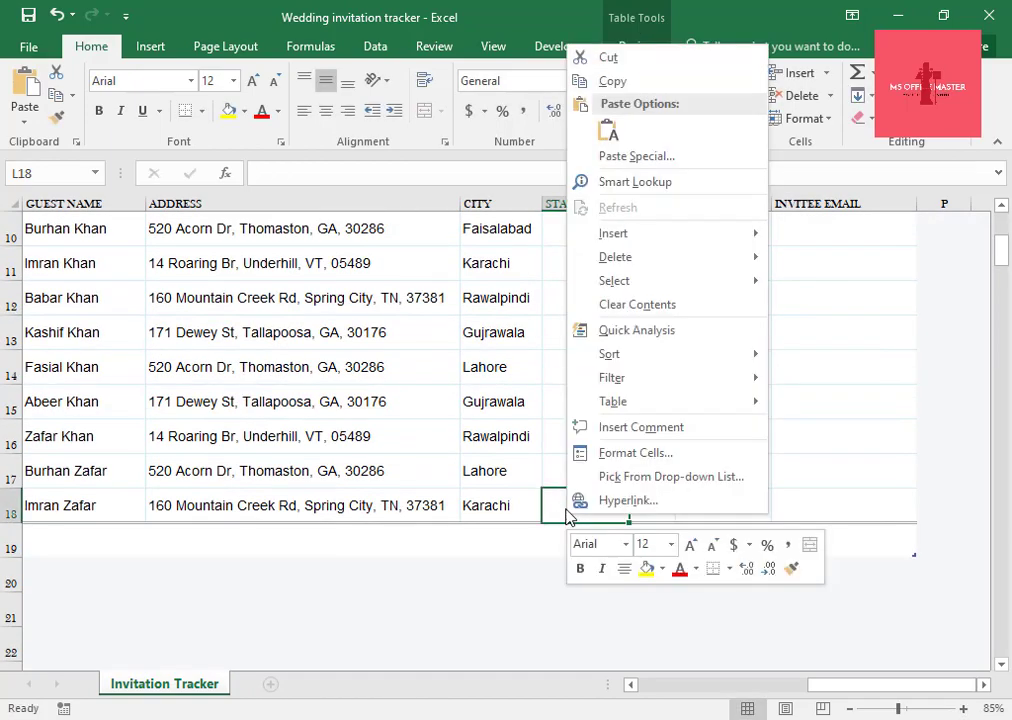
{"action": "left_click", "coordinate": [612, 131]}
Paste Sindh into L11 and L7, then type Punjab in L4.
{"action": "scroll", "coordinate": [740, 415], "scroll_direction": "up", "scroll_amount": 1}
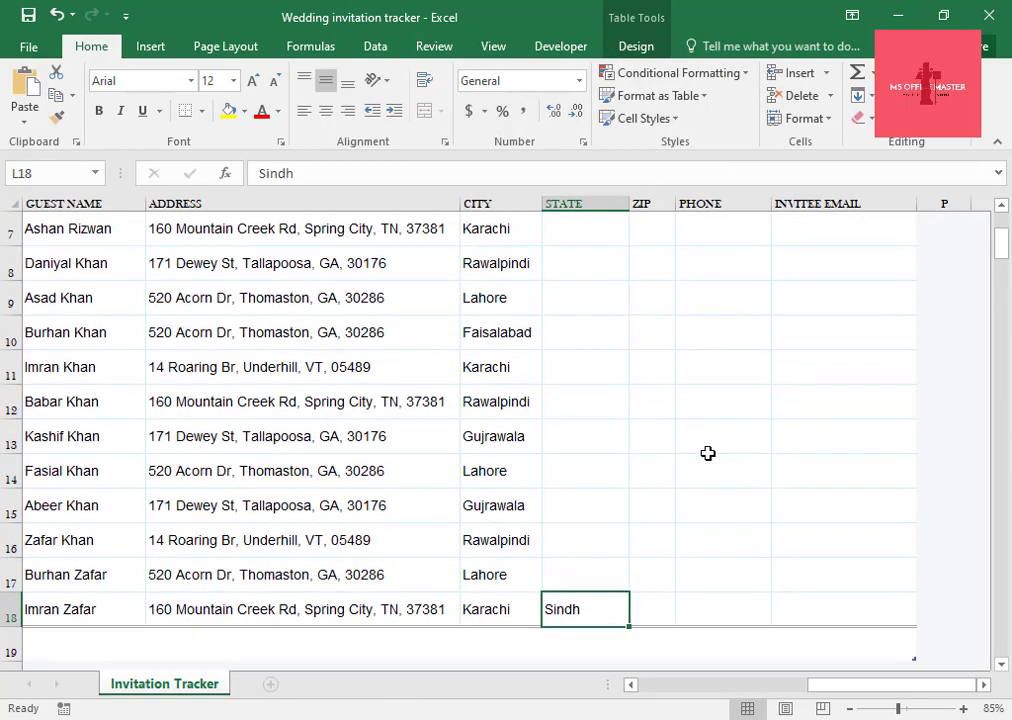
{"action": "right_click", "coordinate": [576, 363]}
{"action": "left_click", "coordinate": [617, 334]}
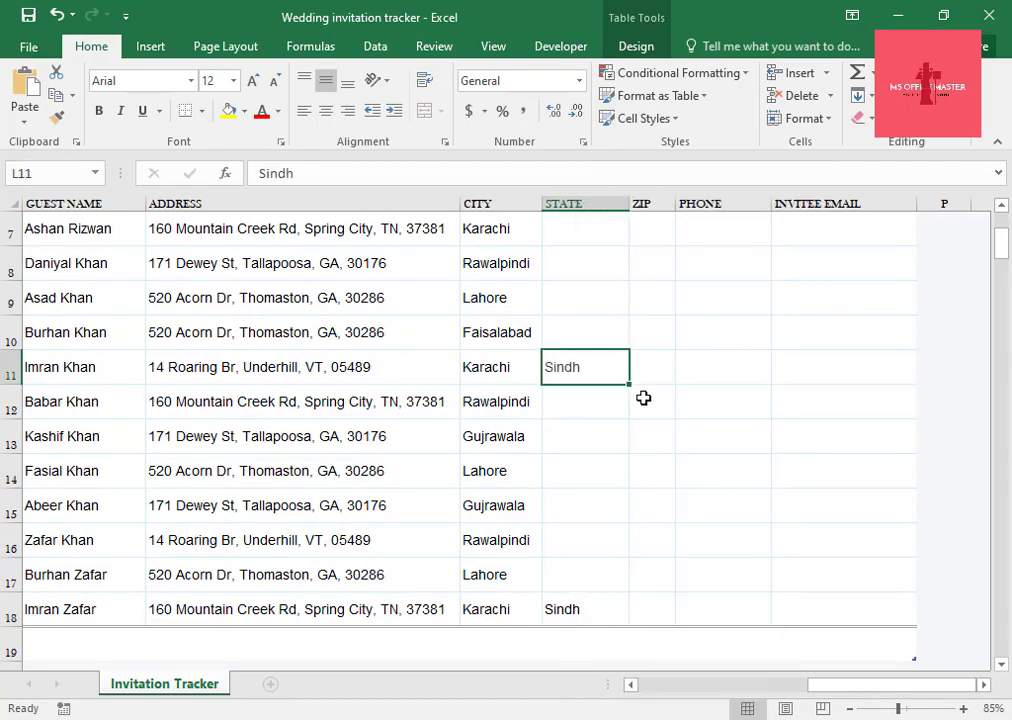
{"action": "scroll", "coordinate": [580, 460], "scroll_direction": "up", "scroll_amount": 1}
{"action": "scroll", "coordinate": [580, 458], "scroll_direction": "up", "scroll_amount": 1}
{"action": "left_click", "coordinate": [592, 466]}
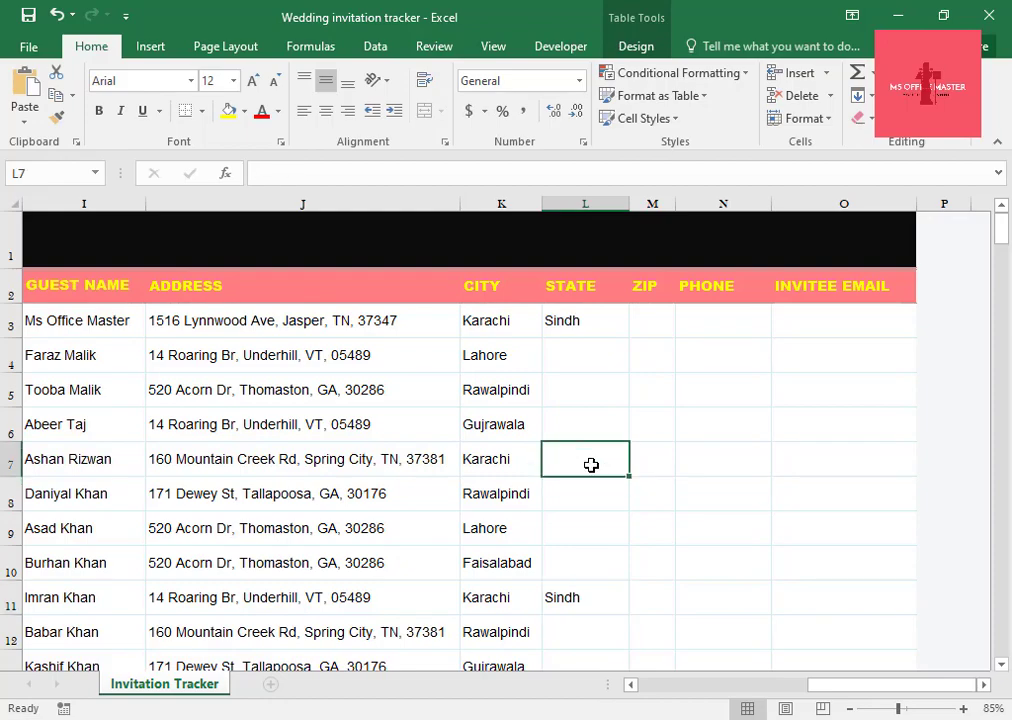
{"action": "right_click", "coordinate": [592, 466]}
{"action": "left_click", "coordinate": [603, 332]}
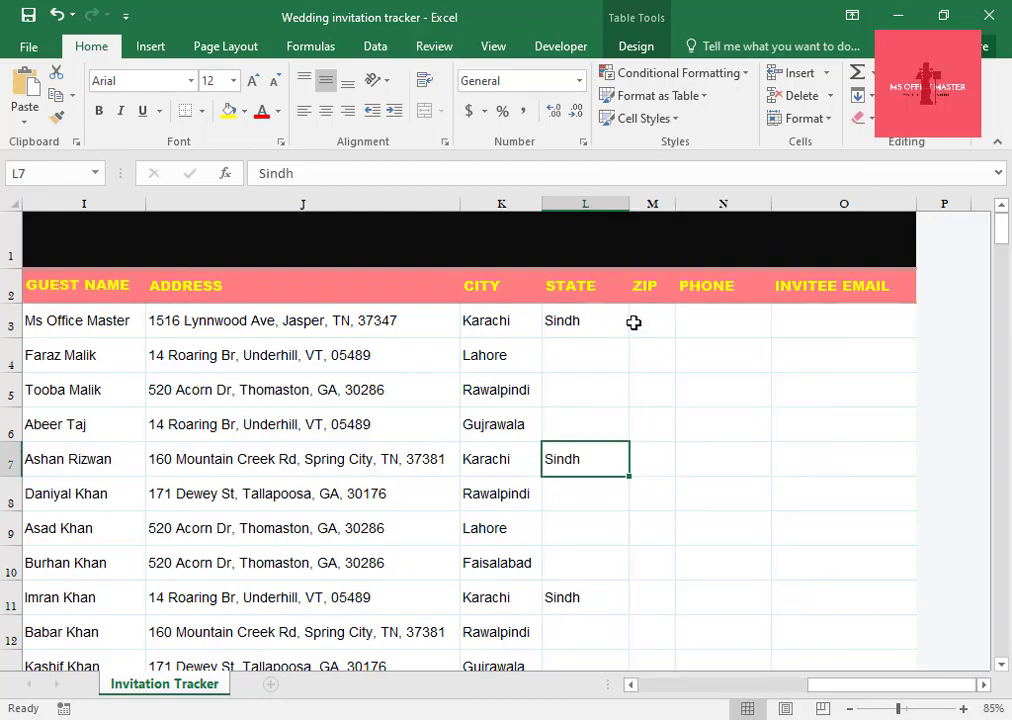
{"action": "left_click", "coordinate": [591, 346]}
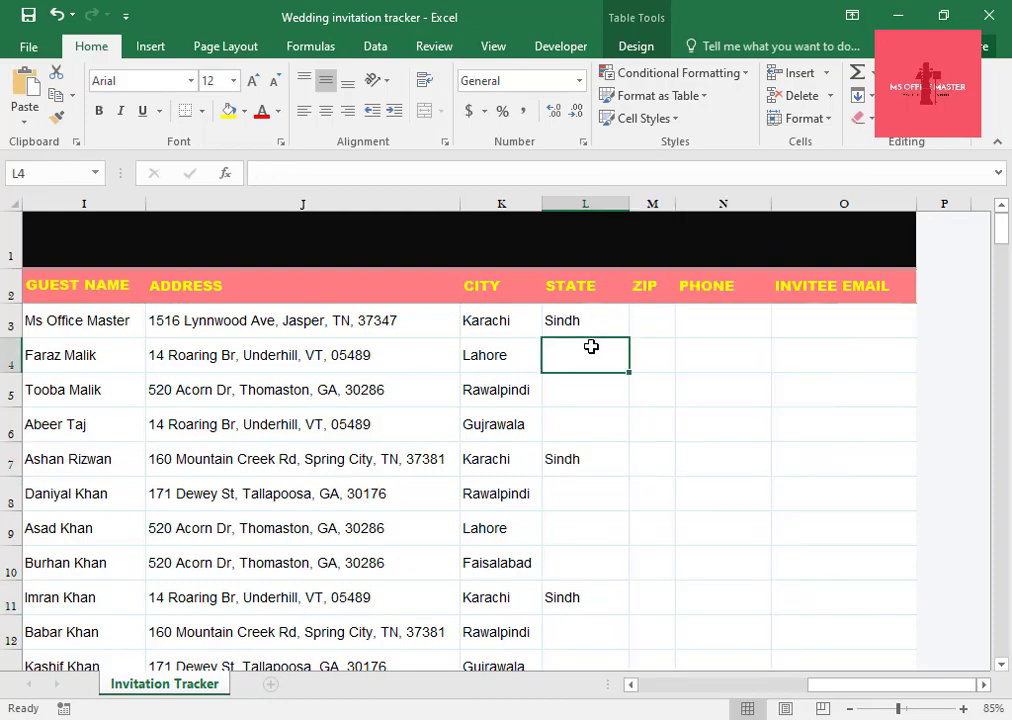
{"action": "type", "text": "Punja"}
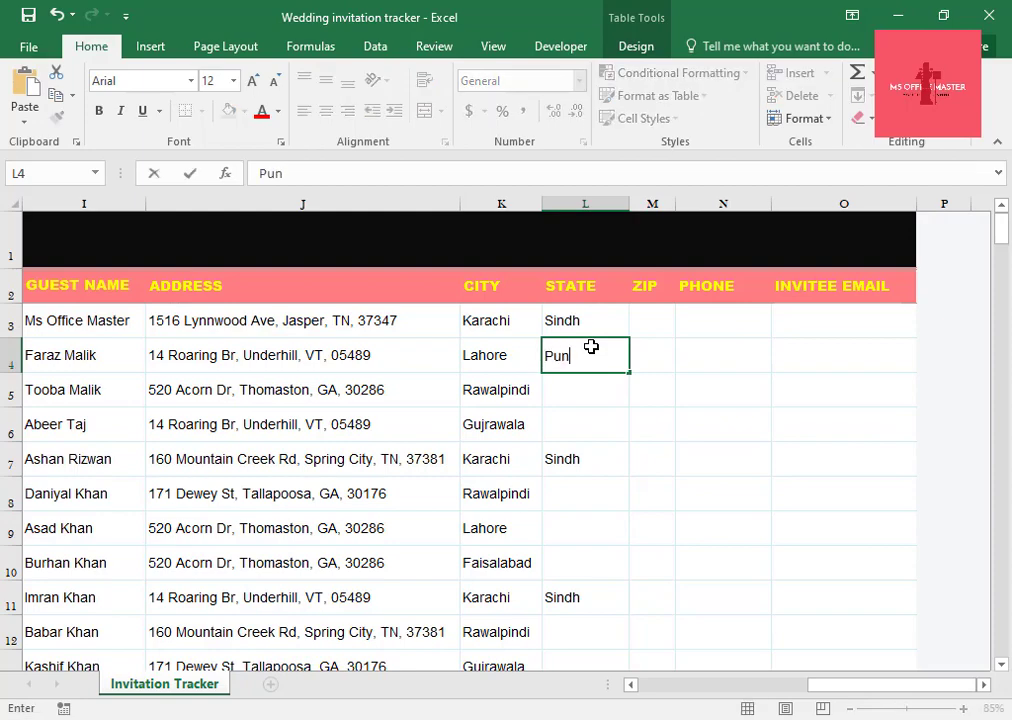
{"action": "type", "text": "b"}
Copy Punjab from L4 into STATE cells L5 and L6.
{"action": "left_click_drag", "start_coordinate": [588, 356], "coordinate": [551, 355]}
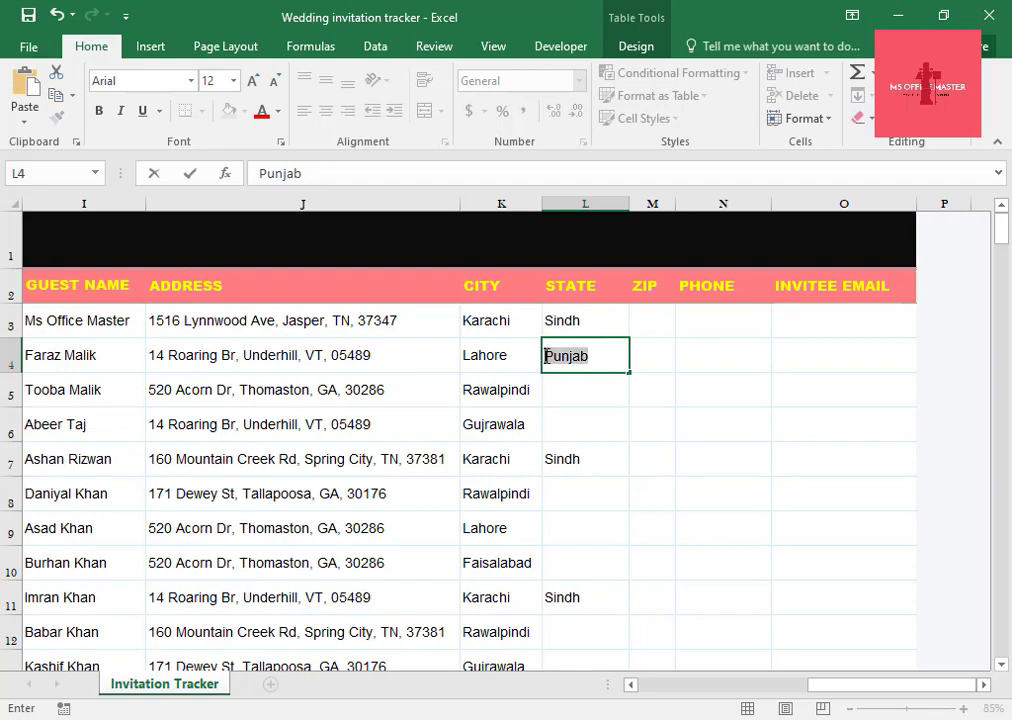
{"action": "right_click", "coordinate": [547, 356]}
{"action": "left_click", "coordinate": [598, 396]}
{"action": "right_click", "coordinate": [566, 392]}
{"action": "left_click", "coordinate": [613, 334]}
{"action": "left_click", "coordinate": [564, 418]}
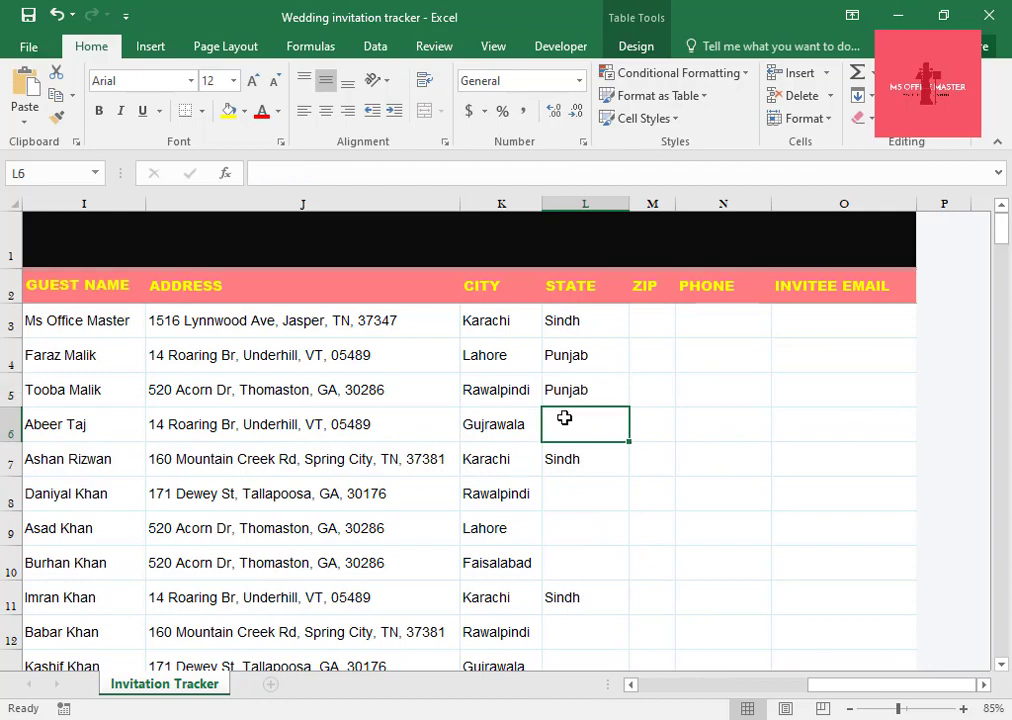
{"action": "right_click", "coordinate": [564, 418]}
{"action": "left_click", "coordinate": [625, 341]}
Paste Punjab into L17 and L12, then fill it down through L13 to L16.
{"action": "scroll", "coordinate": [600, 495], "scroll_direction": "down", "scroll_amount": 3}
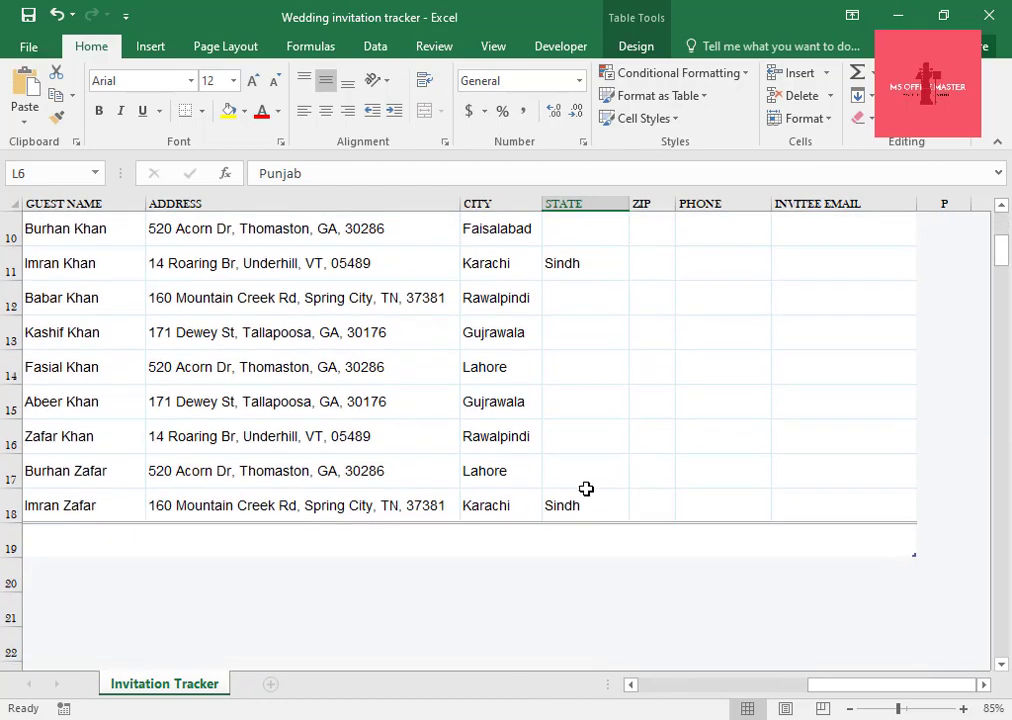
{"action": "left_click", "coordinate": [578, 470]}
{"action": "right_click", "coordinate": [578, 470]}
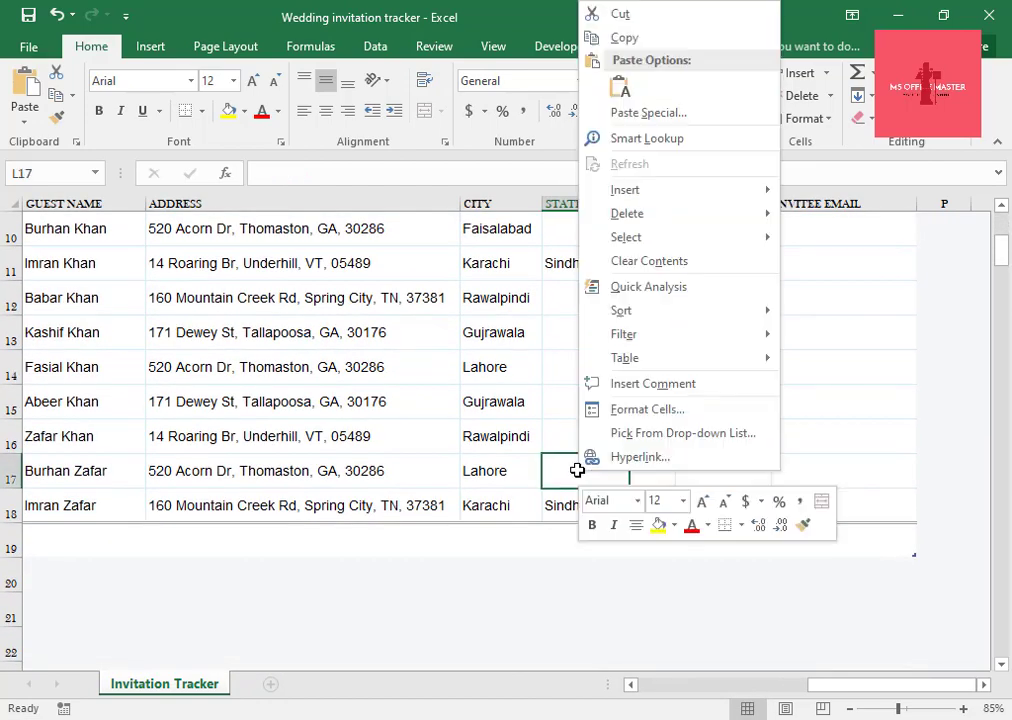
{"action": "left_click", "coordinate": [620, 92]}
{"action": "left_click", "coordinate": [570, 293]}
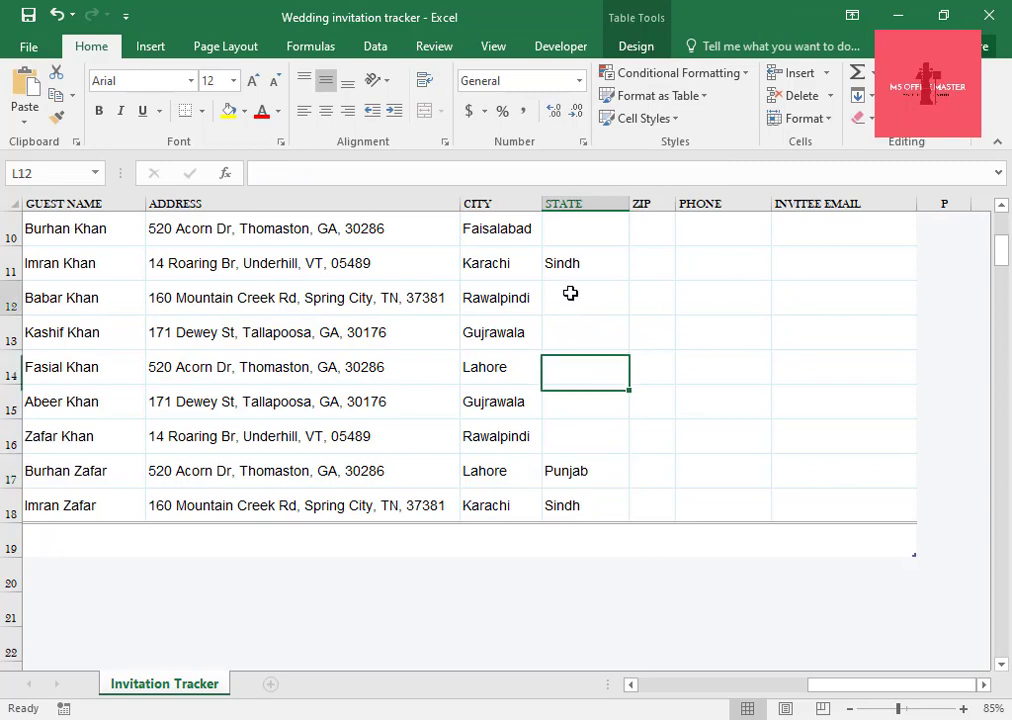
{"action": "right_click", "coordinate": [570, 293]}
{"action": "left_click", "coordinate": [626, 339]}
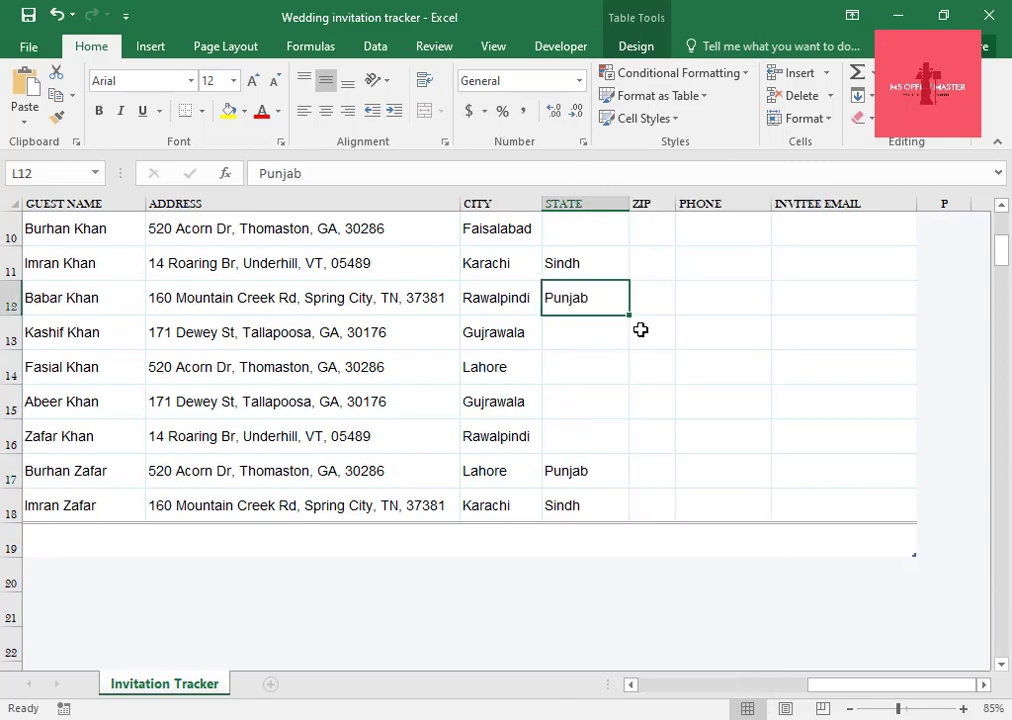
{"action": "left_click_drag", "start_coordinate": [631, 315], "coordinate": [655, 445]}
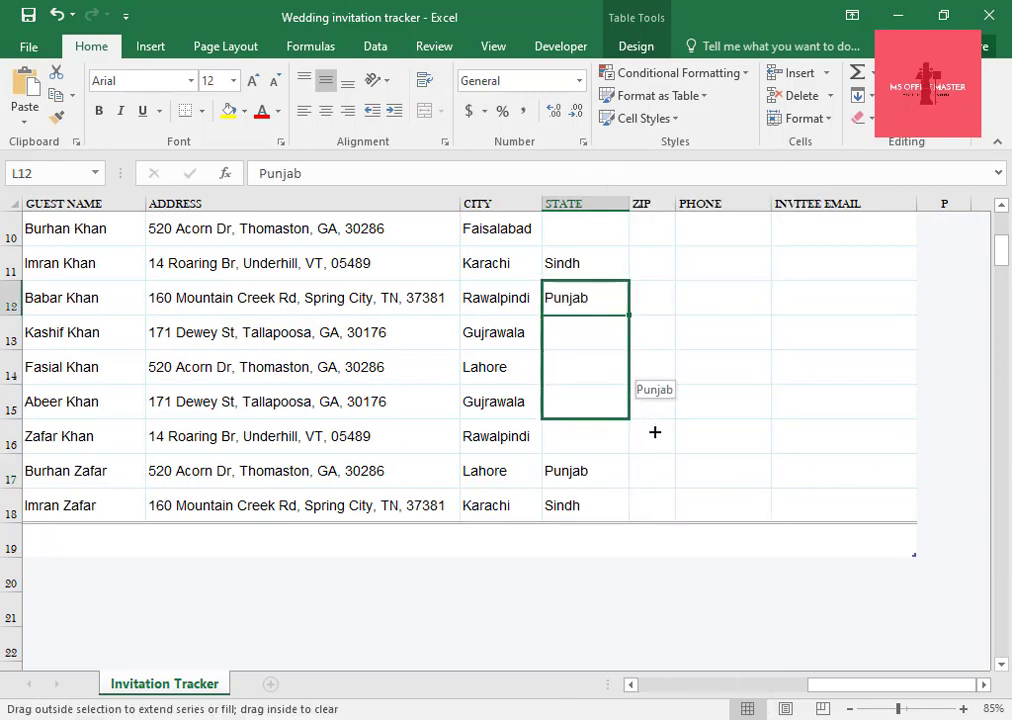
Put Punjab in L8 through L10 and widen the ZIP column.
{"action": "scroll", "coordinate": [668, 417], "scroll_direction": "up", "scroll_amount": 1}
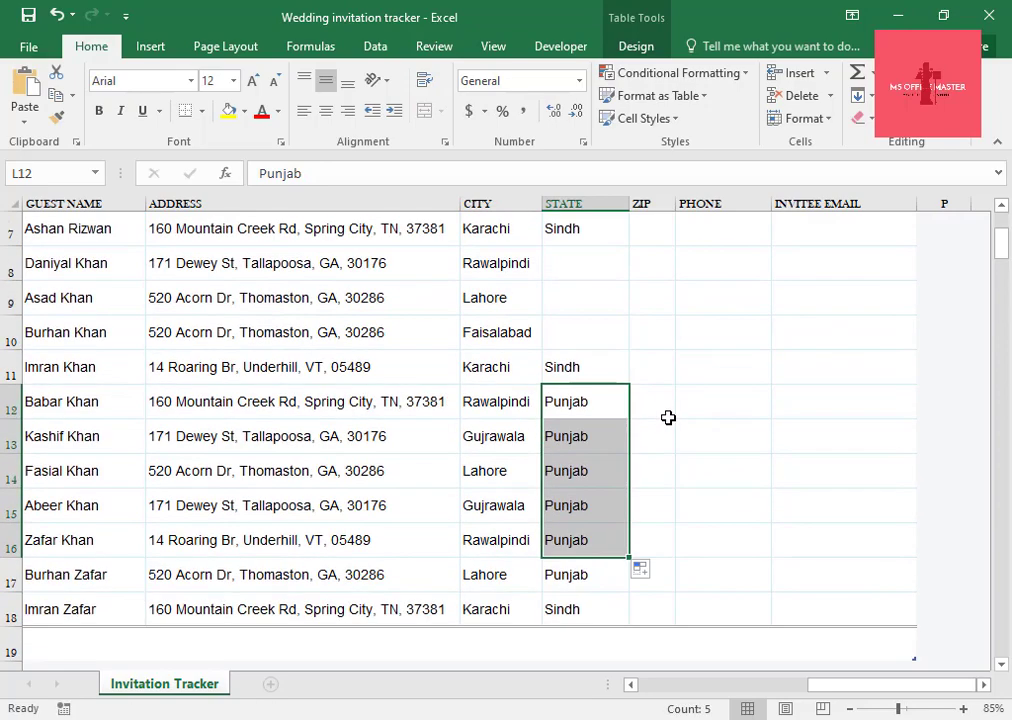
{"action": "scroll", "coordinate": [668, 417], "scroll_direction": "up", "scroll_amount": 2}
{"action": "left_click", "coordinate": [571, 485]}
{"action": "right_click", "coordinate": [572, 484]}
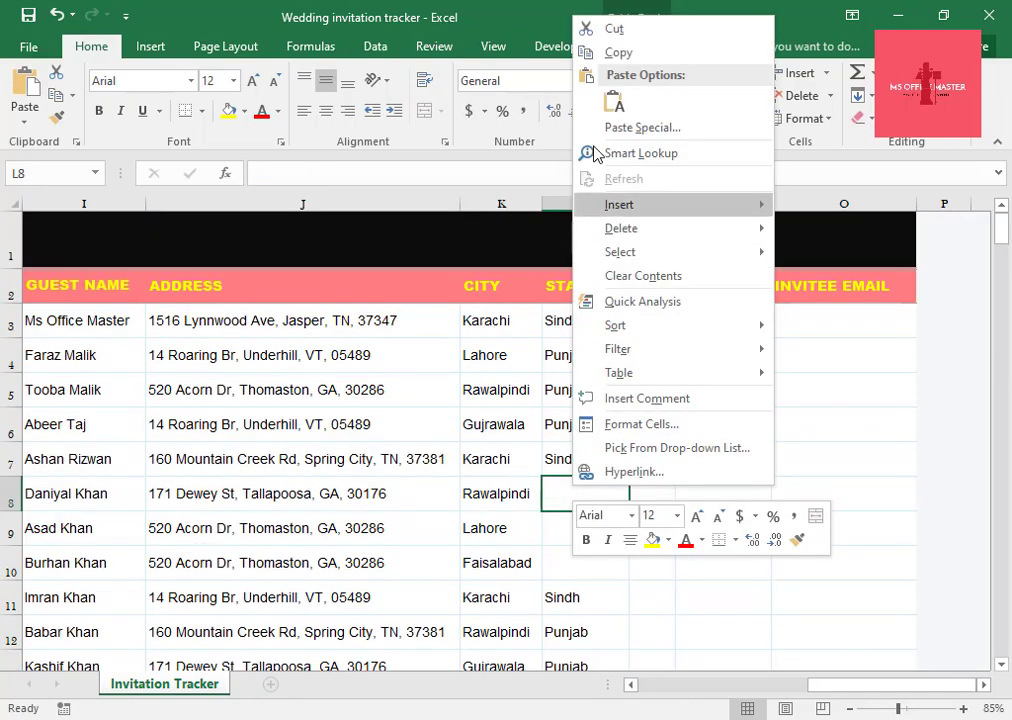
{"action": "left_click", "coordinate": [610, 97]}
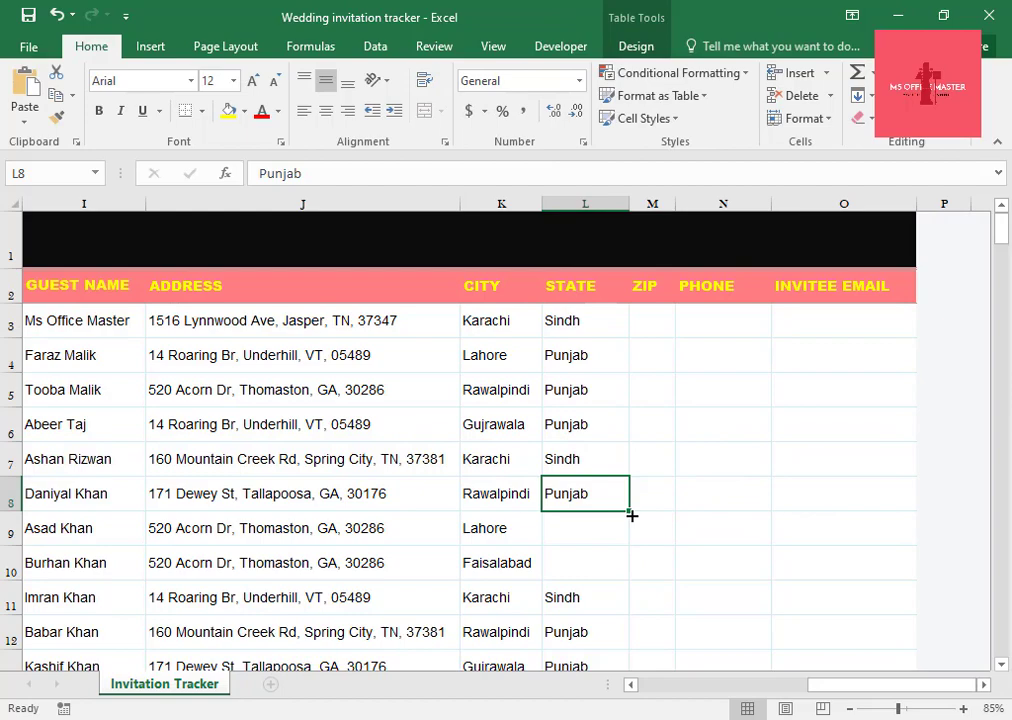
{"action": "left_click_drag", "start_coordinate": [631, 515], "coordinate": [634, 576]}
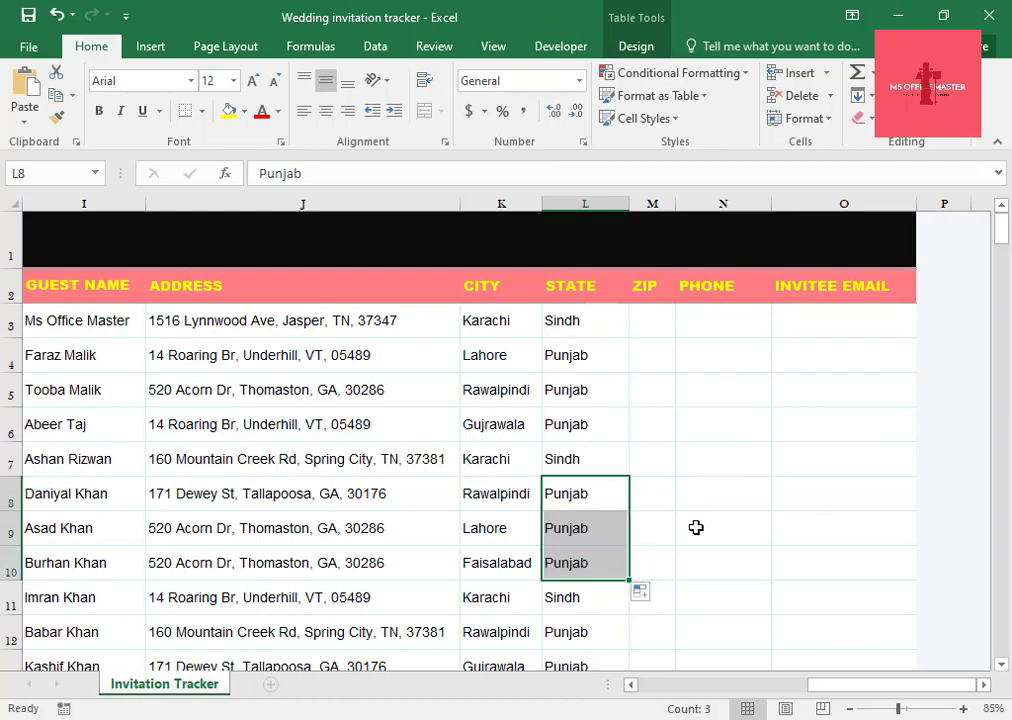
{"action": "left_click_drag", "start_coordinate": [676, 199], "coordinate": [702, 199]}
{"action": "left_click", "coordinate": [659, 322]}
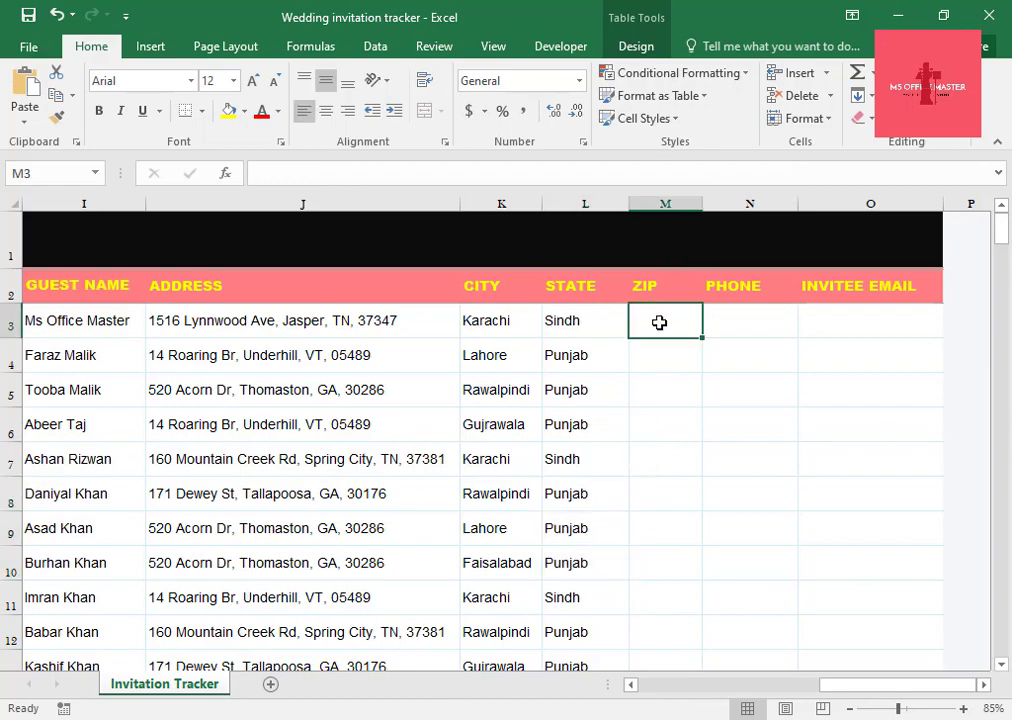
Enter ZIPs 98547, 98568, 98521, 98524, 98523, 98563, 98534, 98214, 98547 in M3 to M11.
{"action": "left_click", "coordinate": [656, 280]}
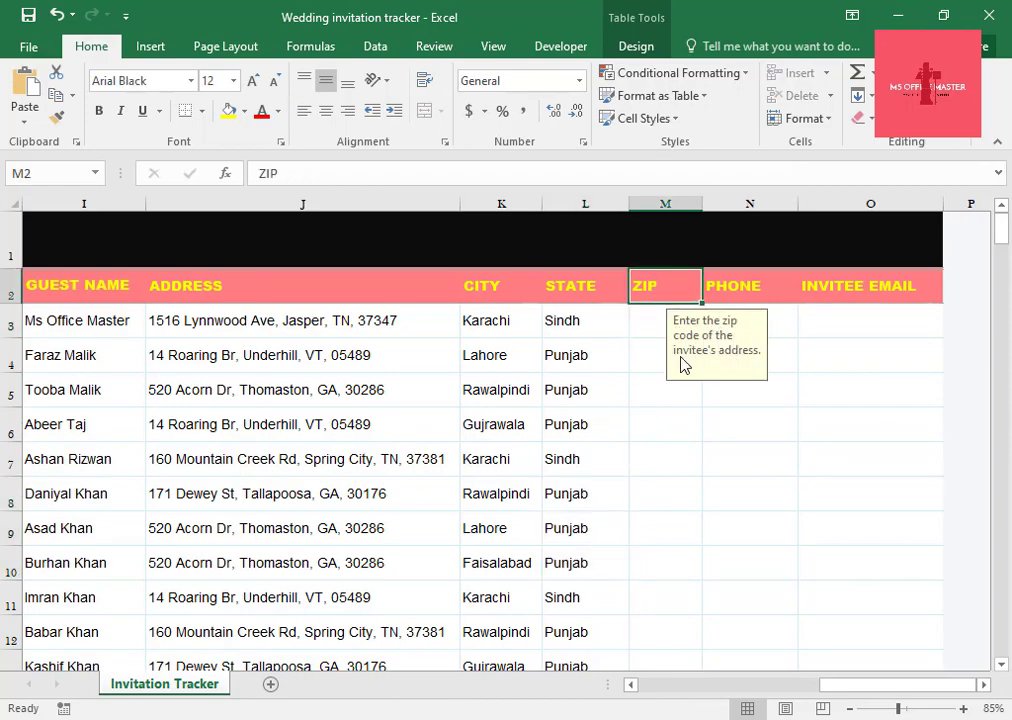
{"action": "left_click", "coordinate": [657, 323]}
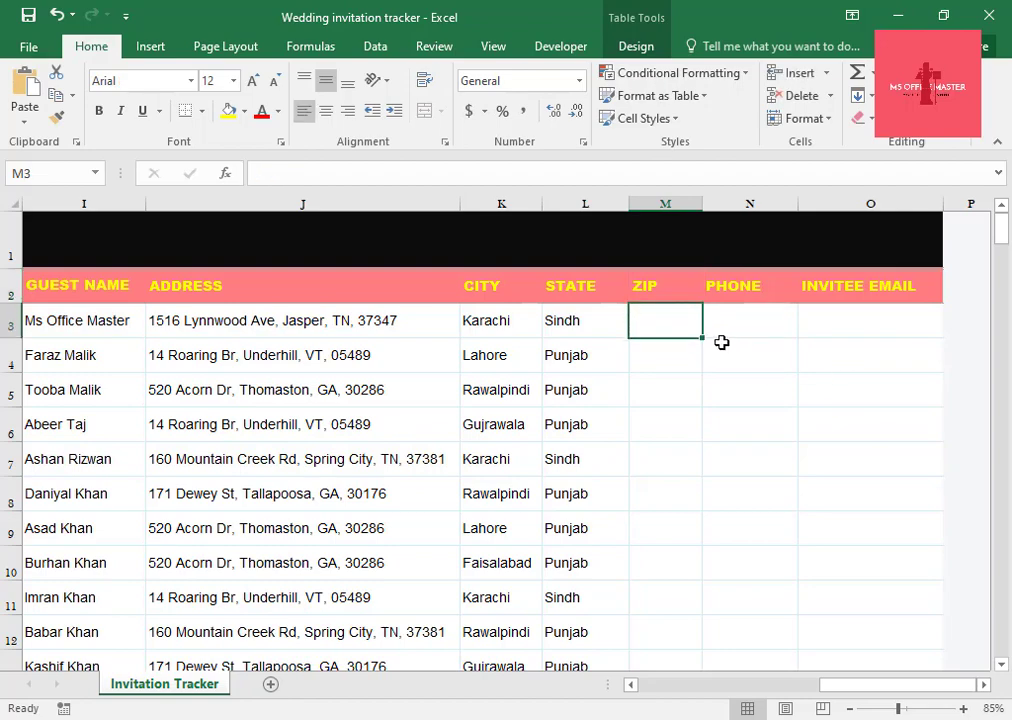
{"action": "type", "text": "98547"}
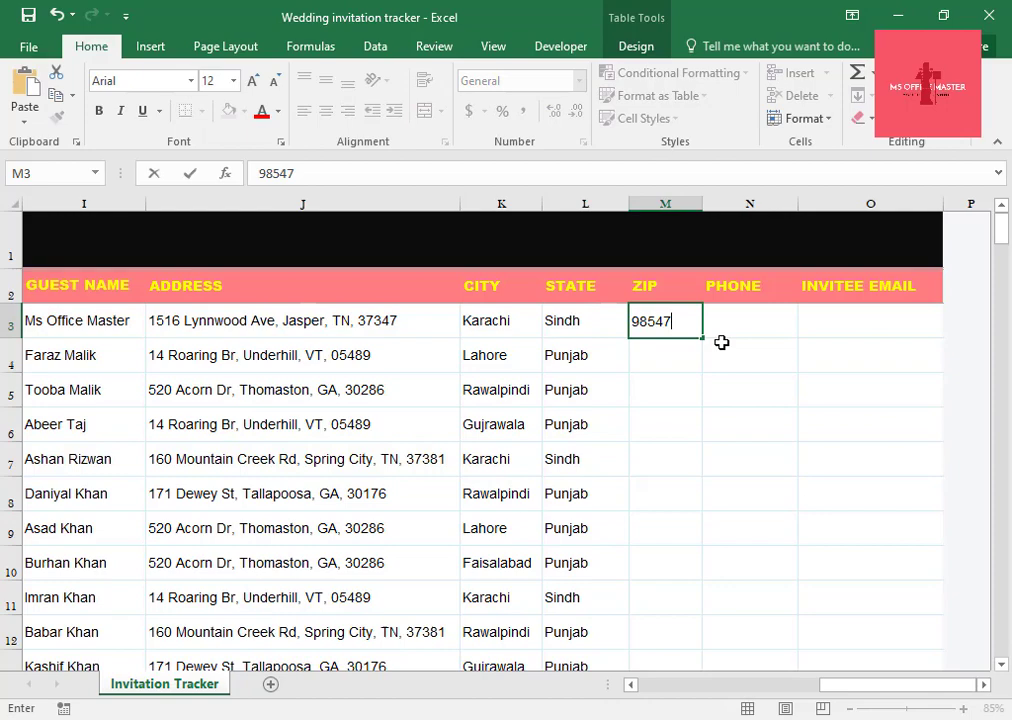
{"action": "key", "text": "Return"}
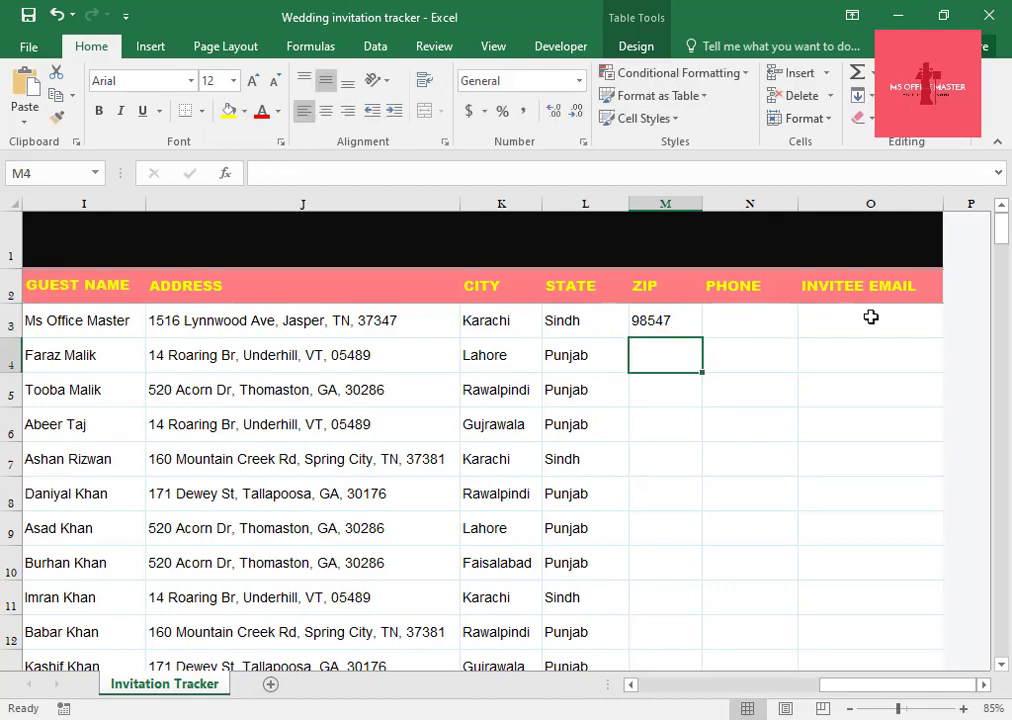
{"action": "type", "text": "98"}
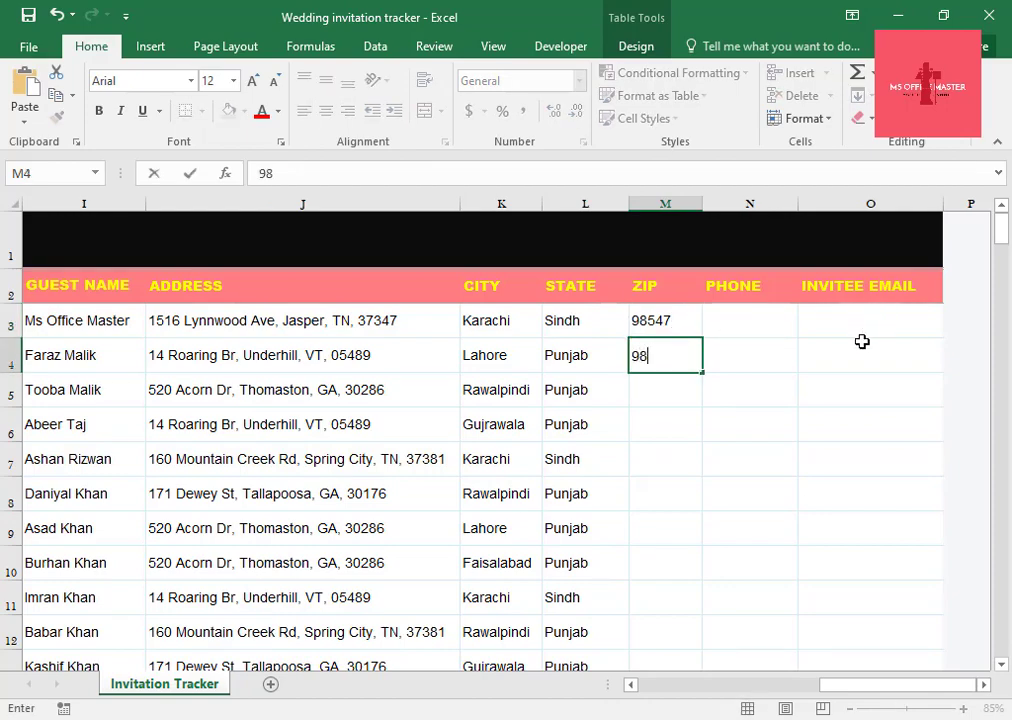
{"action": "type", "text": "568"}
{"action": "key", "text": "Return"}
{"action": "type", "text": "98"}
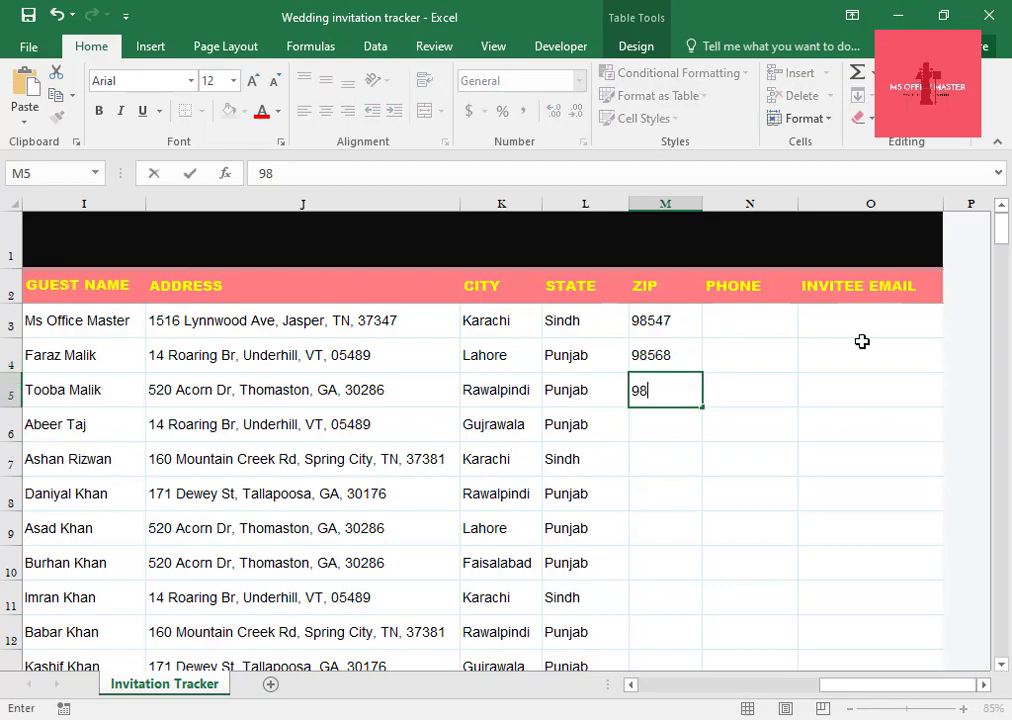
{"action": "type", "text": "521"}
{"action": "key", "text": "Return"}
{"action": "type", "text": "98"}
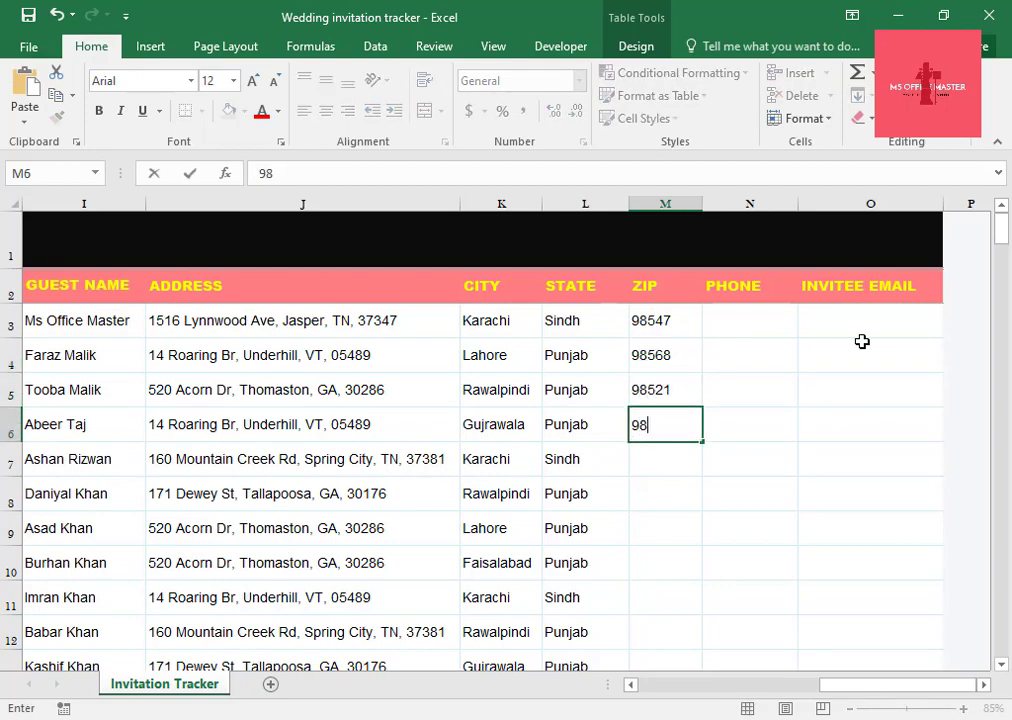
{"action": "type", "text": "524"}
{"action": "key", "text": "Return"}
{"action": "type", "text": "9"}
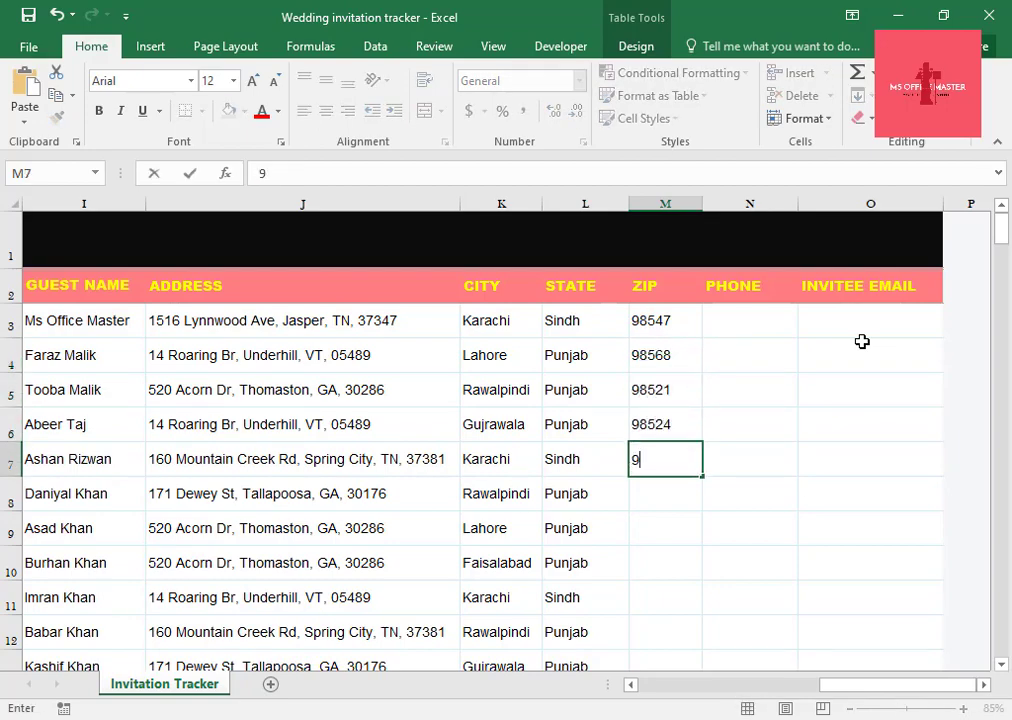
{"action": "type", "text": "8523"}
{"action": "key", "text": "Return"}
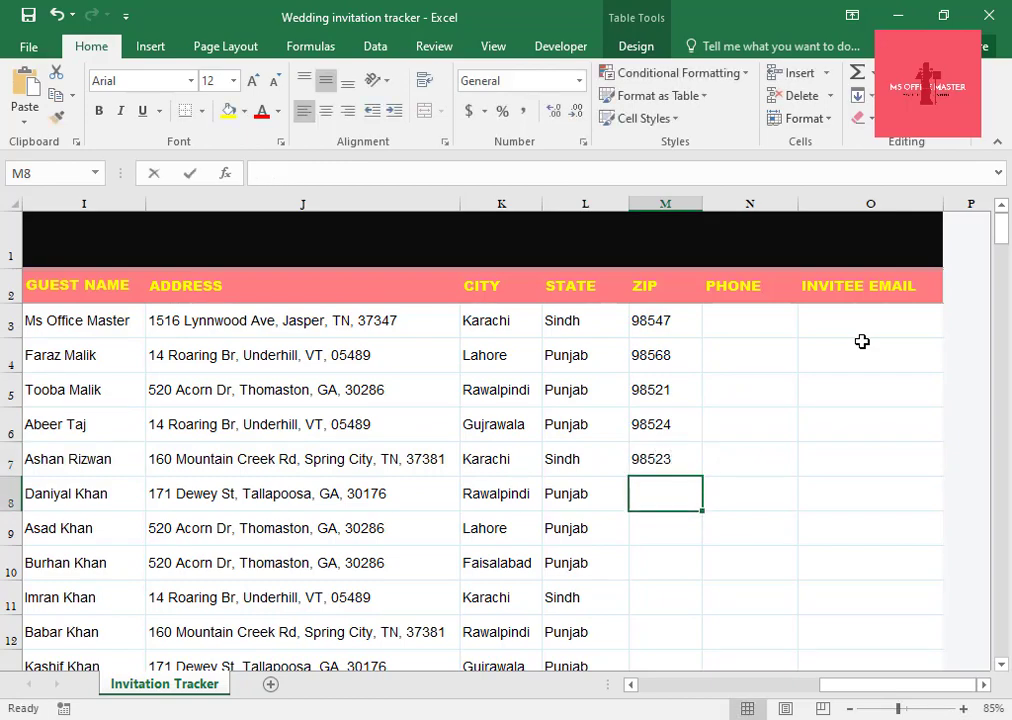
{"action": "type", "text": "98563"}
{"action": "key", "text": "Return"}
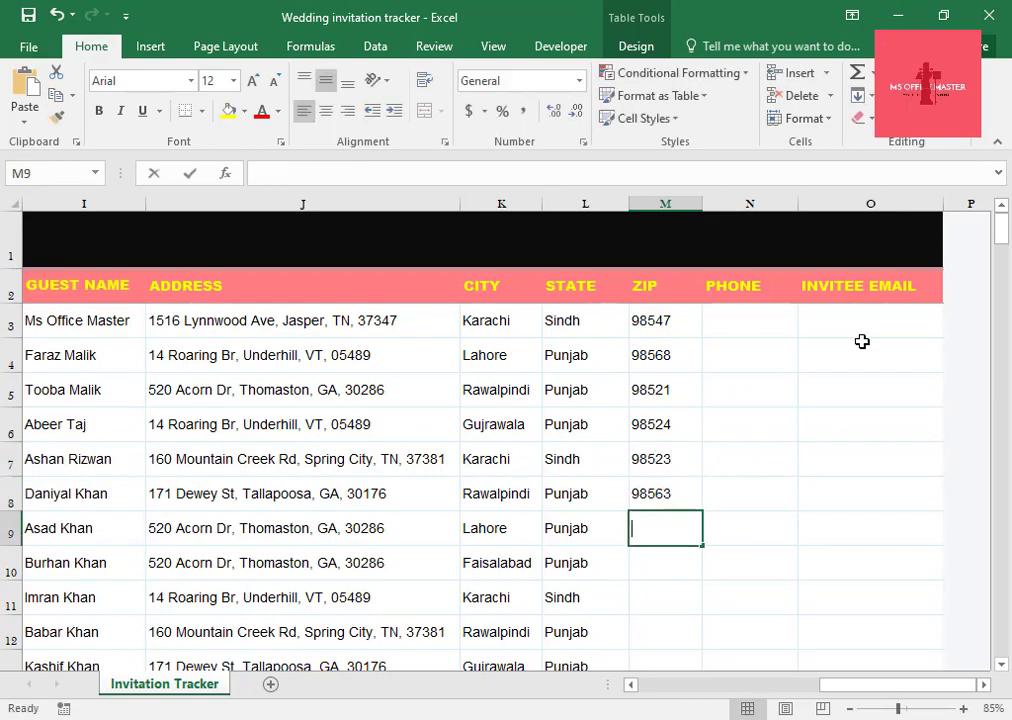
{"action": "type", "text": "98534"}
{"action": "key", "text": "Return"}
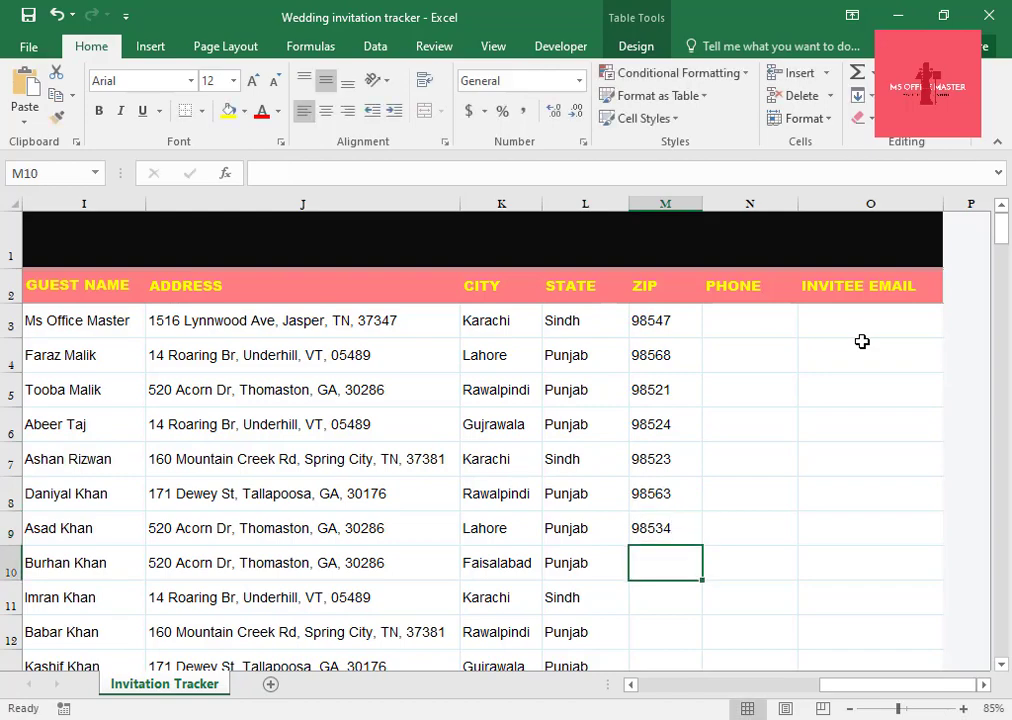
{"action": "type", "text": "98214"}
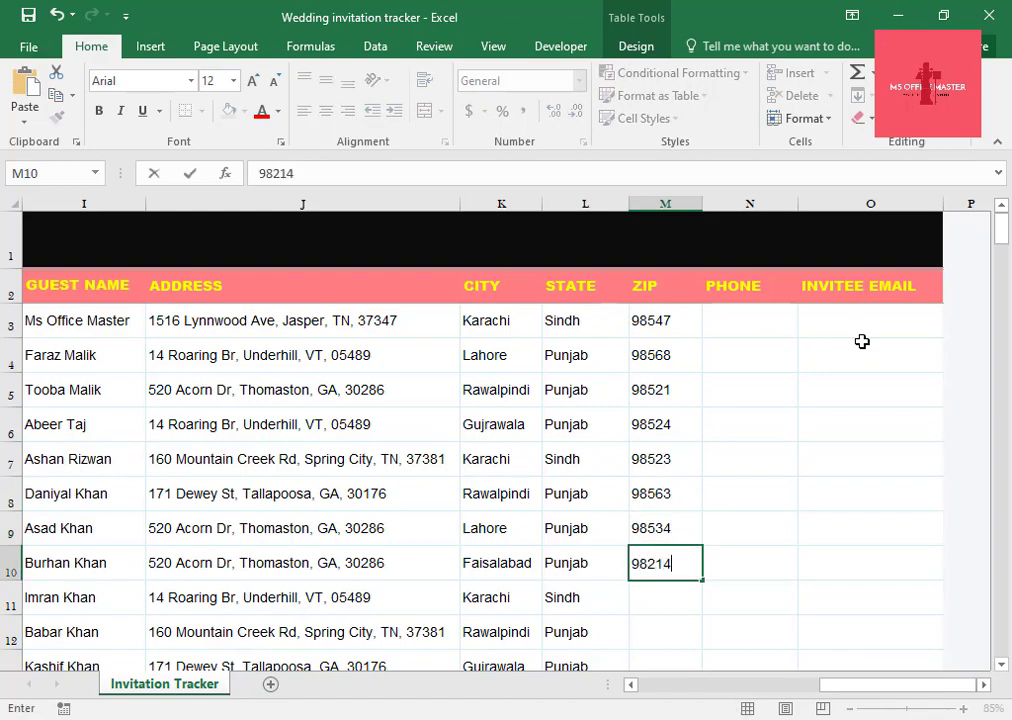
{"action": "key", "text": "Return"}
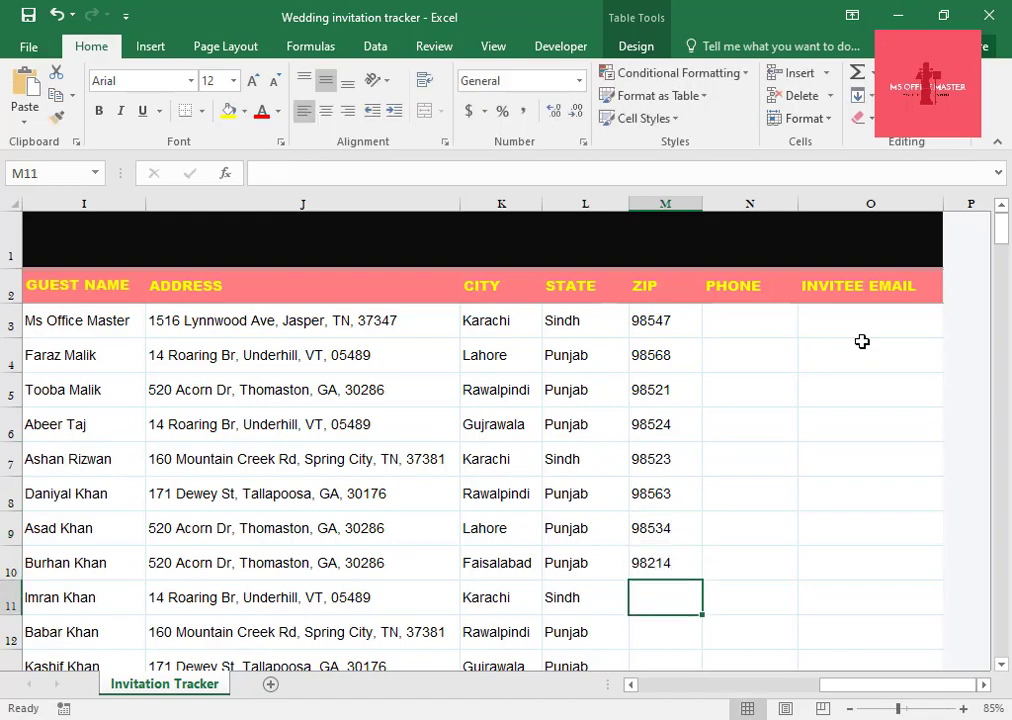
{"action": "type", "text": "98547"}
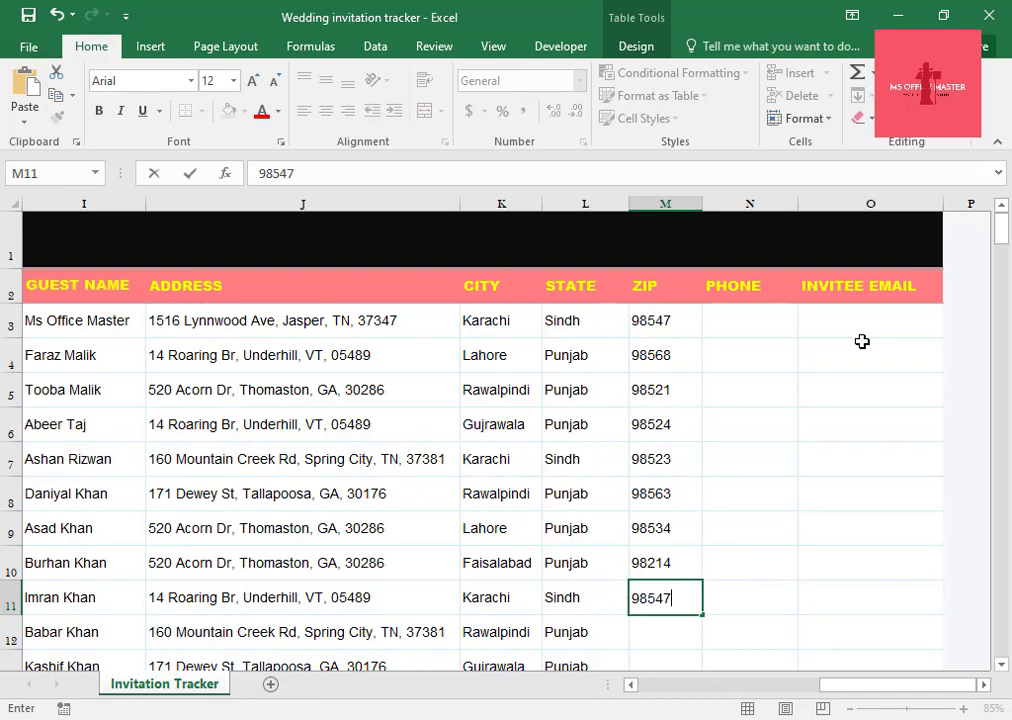
{"action": "key", "text": "Return"}
Enter ZIPs 98527, 98562, 95862, 98632, 98521, 98745 and 98524 for the remaining guests.
{"action": "type", "text": "98527"}
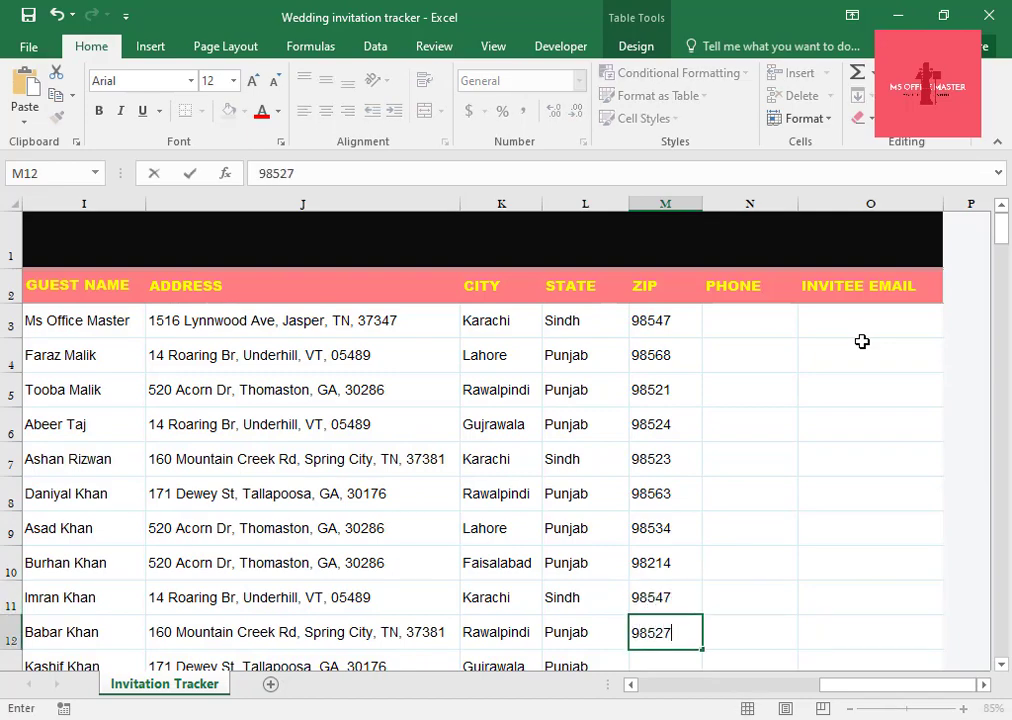
{"action": "key", "text": "Return"}
{"action": "type", "text": "98562"}
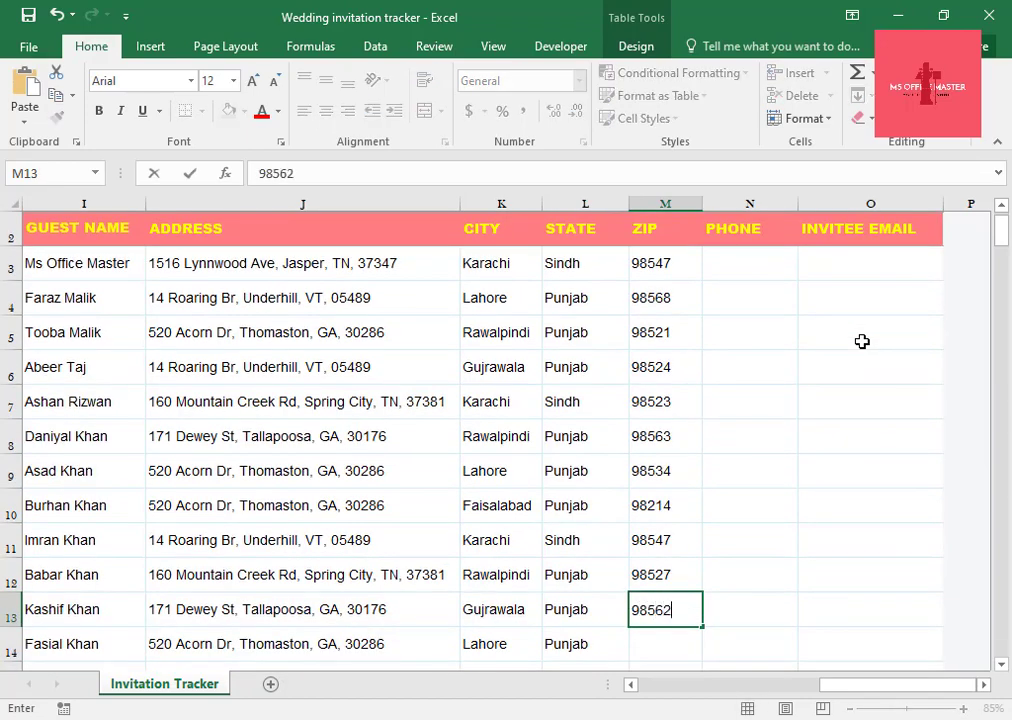
{"action": "key", "text": "Return"}
{"action": "type", "text": "95862"}
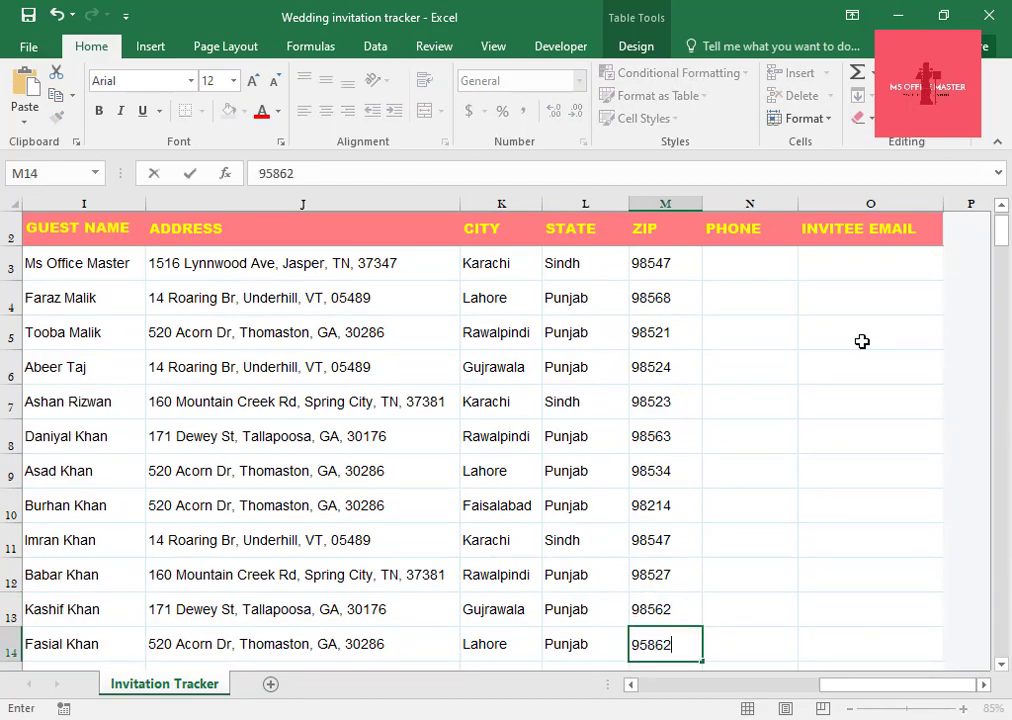
{"action": "key", "text": "Return"}
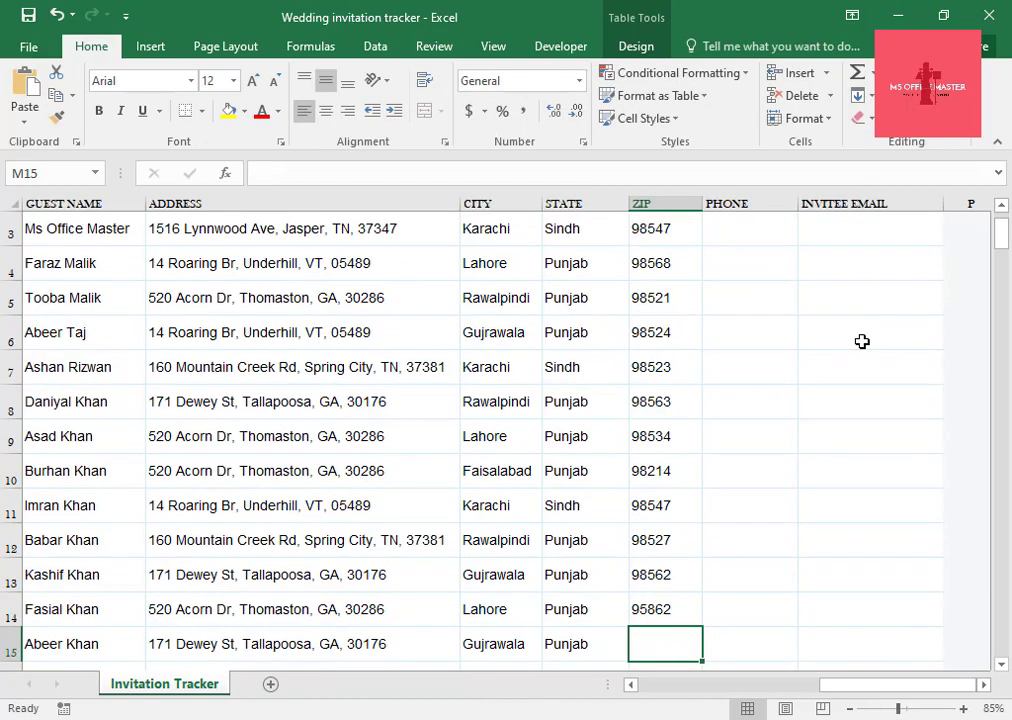
{"action": "type", "text": "98632"}
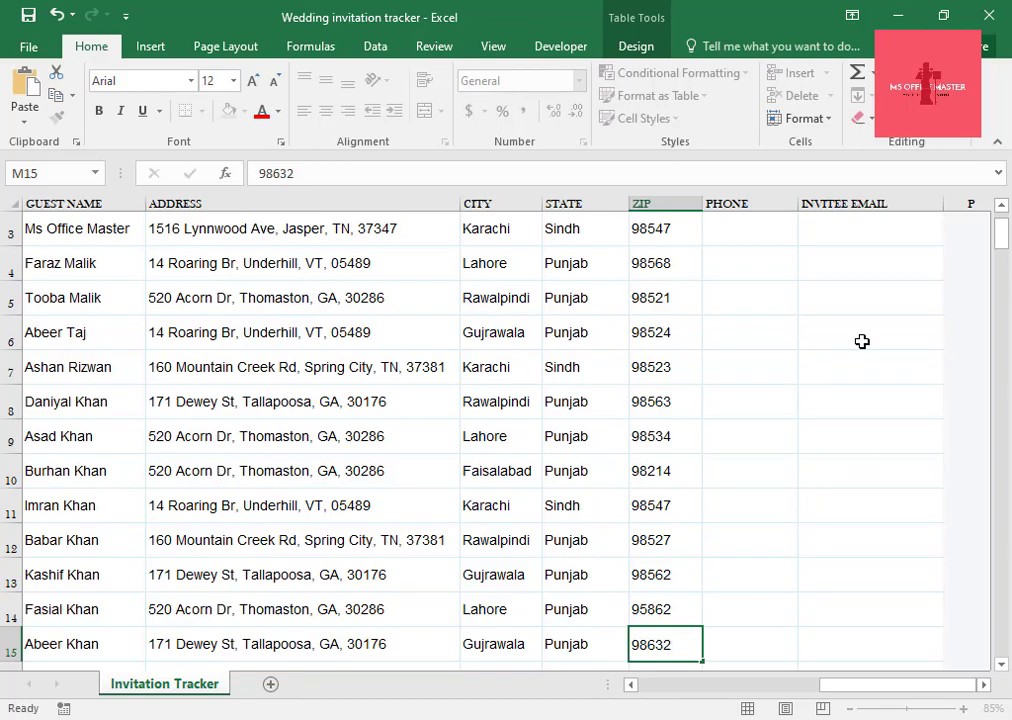
{"action": "key", "text": "Return"}
{"action": "type", "text": "98521"}
{"action": "key", "text": "Return"}
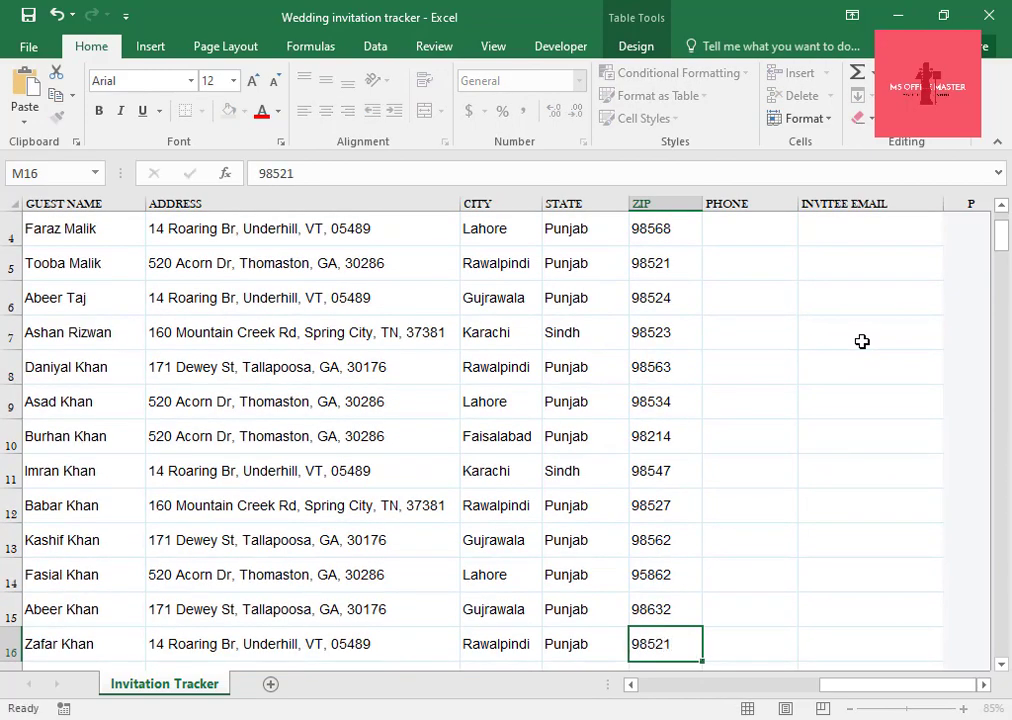
{"action": "type", "text": "98745"}
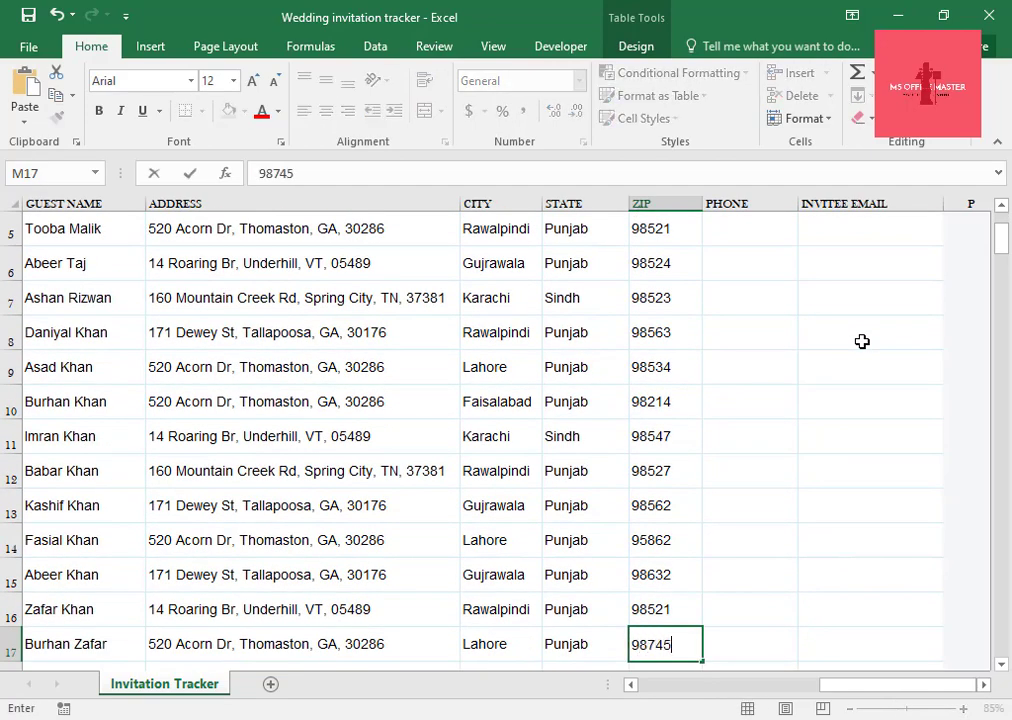
{"action": "key", "text": "Return"}
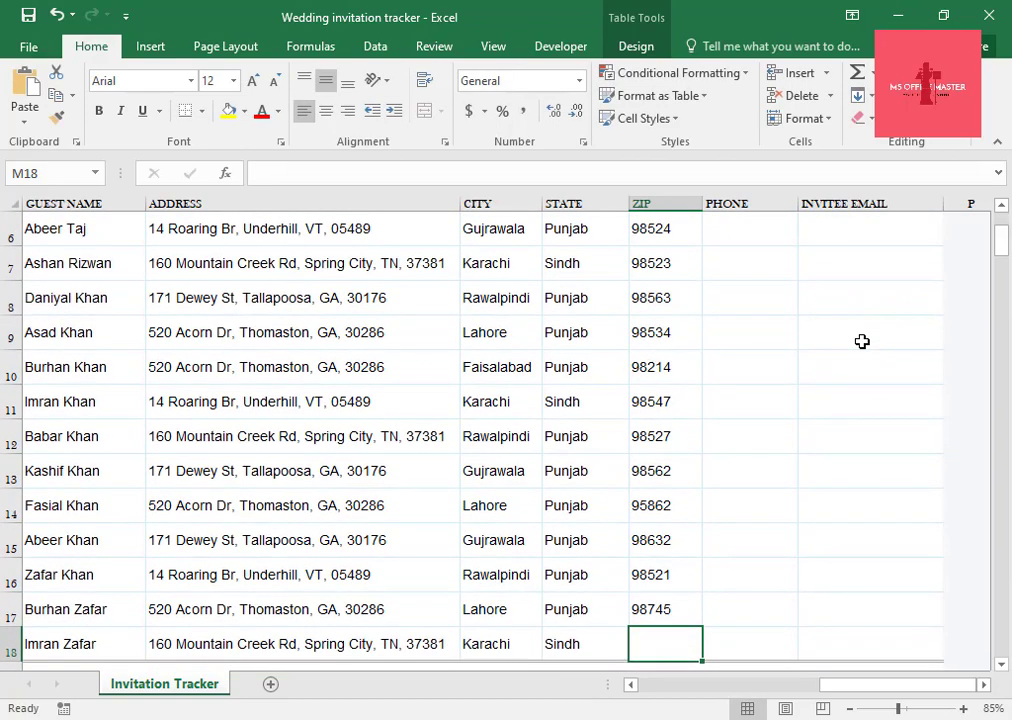
{"action": "type", "text": "98524"}
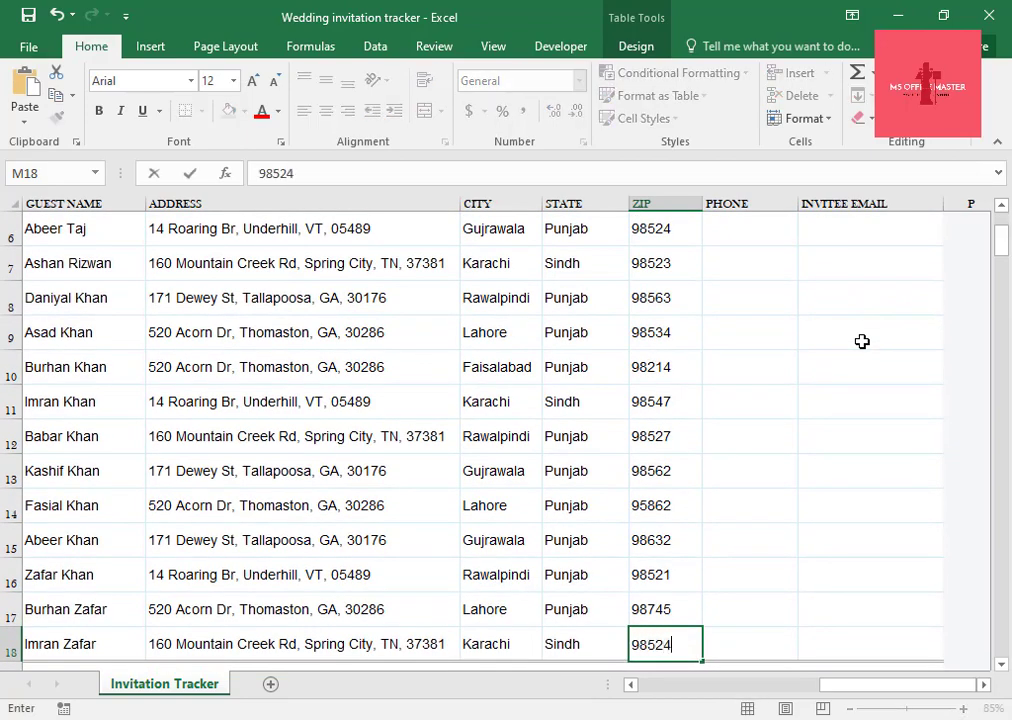
{"action": "key", "text": "Return"}
Delete the accidental 98745 entered below the table in M19.
{"action": "type", "text": "987"}
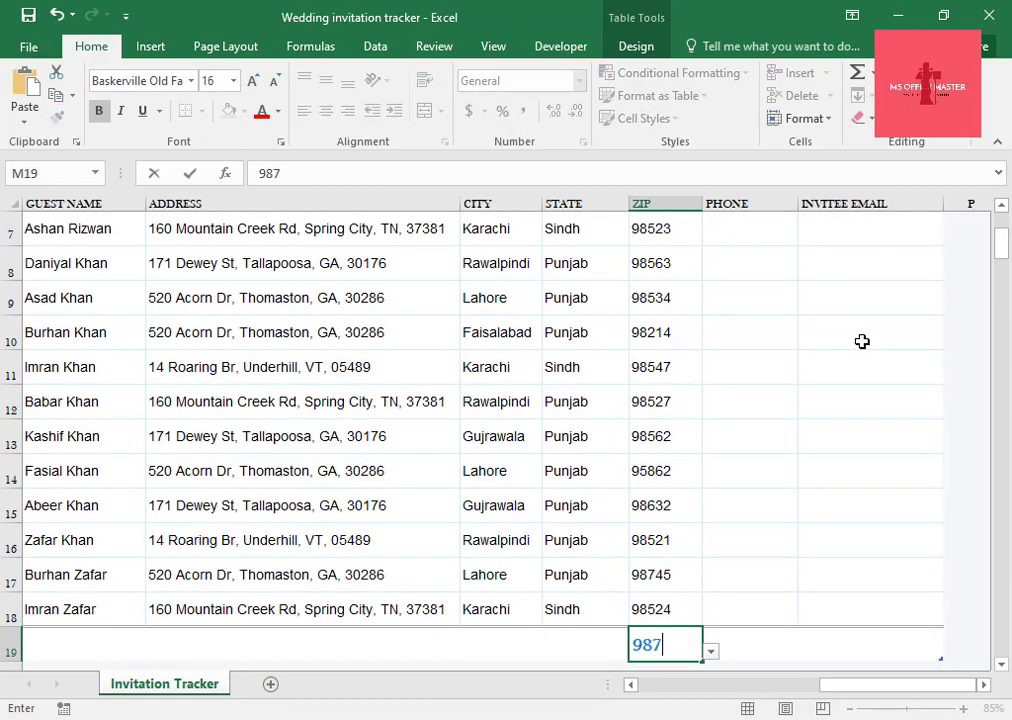
{"action": "type", "text": "45"}
{"action": "key", "text": "Return"}
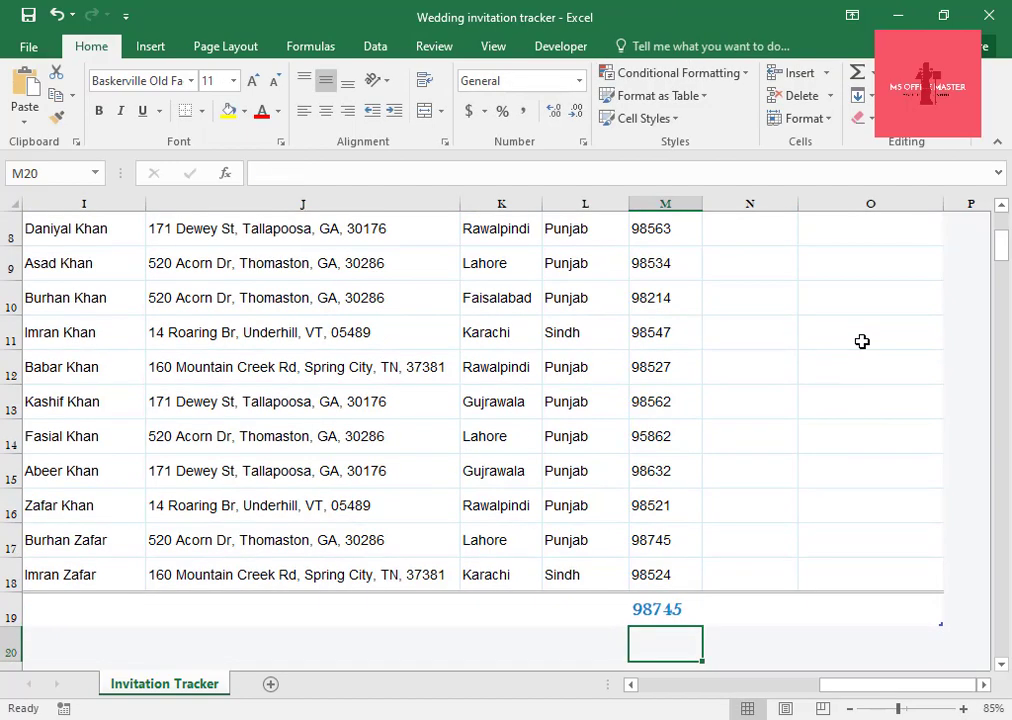
{"action": "left_click", "coordinate": [655, 612]}
{"action": "key", "text": "BackSpace"}
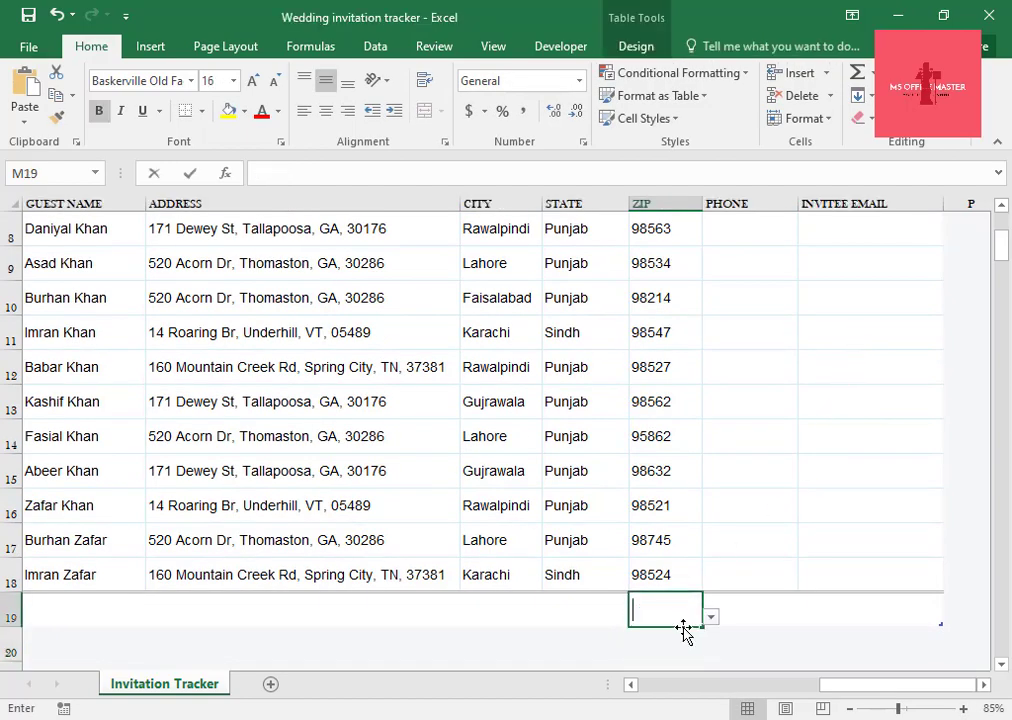
{"action": "left_click", "coordinate": [691, 653]}
{"action": "scroll", "coordinate": [691, 653], "scroll_direction": "down", "scroll_amount": 1}
{"action": "scroll", "coordinate": [691, 653], "scroll_direction": "up", "scroll_amount": 2}
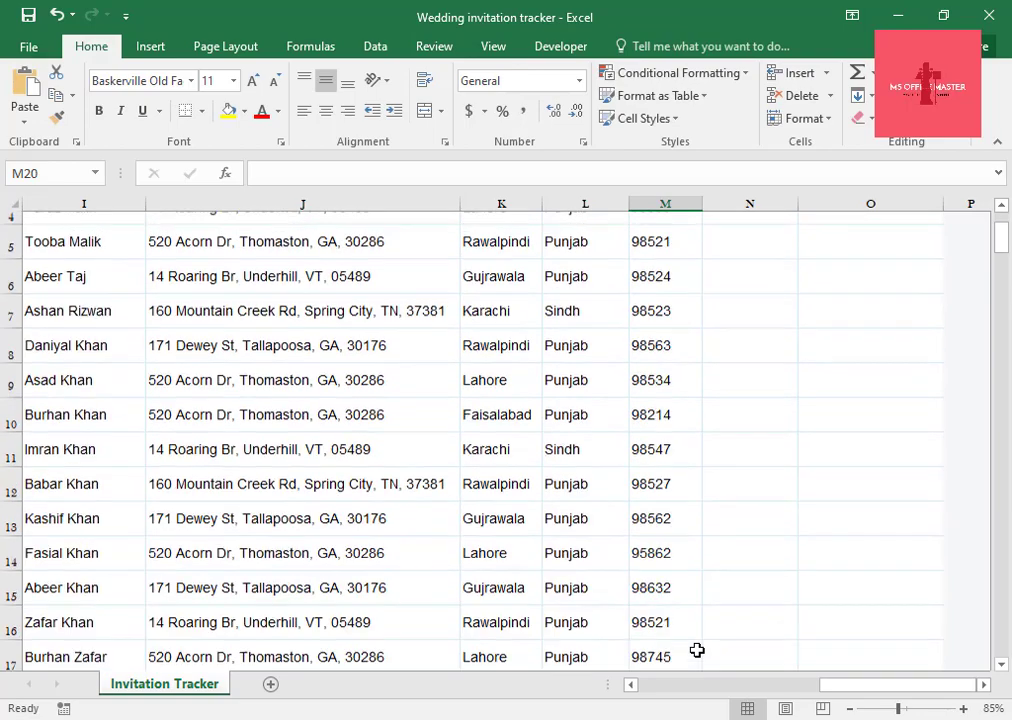
{"action": "scroll", "coordinate": [691, 653], "scroll_direction": "up", "scroll_amount": 2}
{"action": "left_click", "coordinate": [730, 287]}
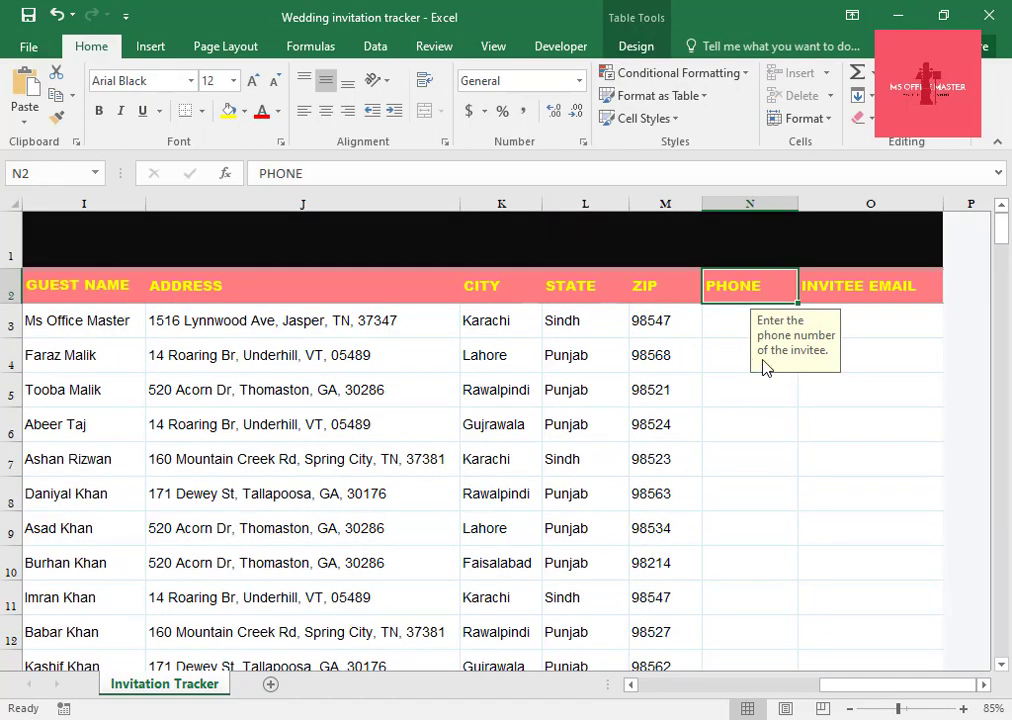
Enter each guest's phone number in the PHONE column, cells N3 through N9.
{"action": "left_click", "coordinate": [720, 321]}
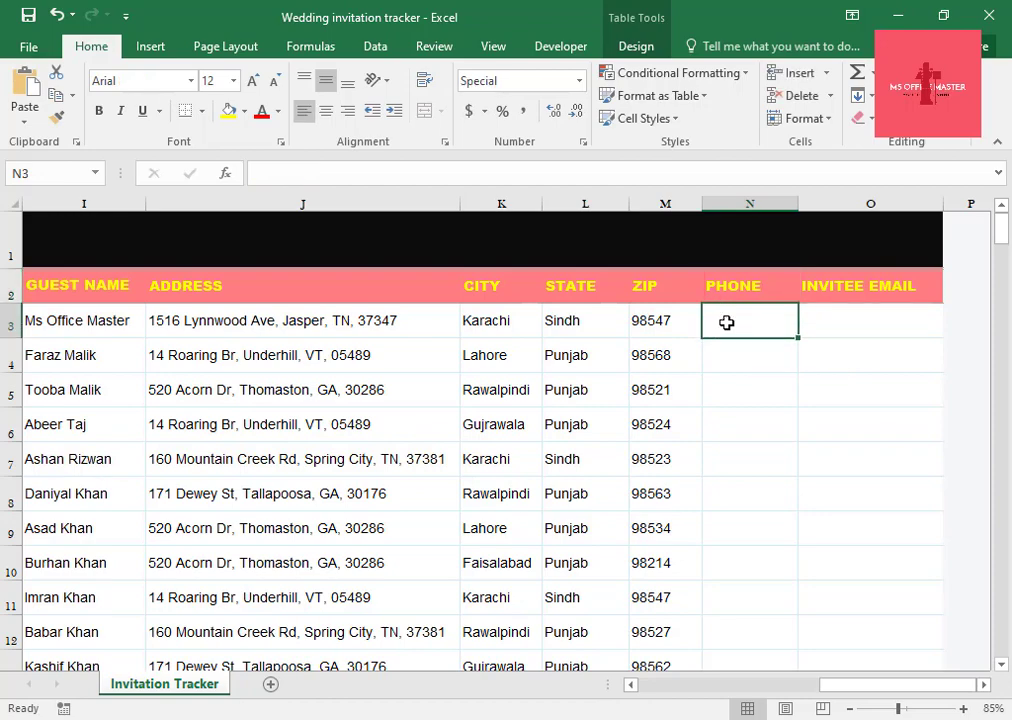
{"action": "type", "text": "013"}
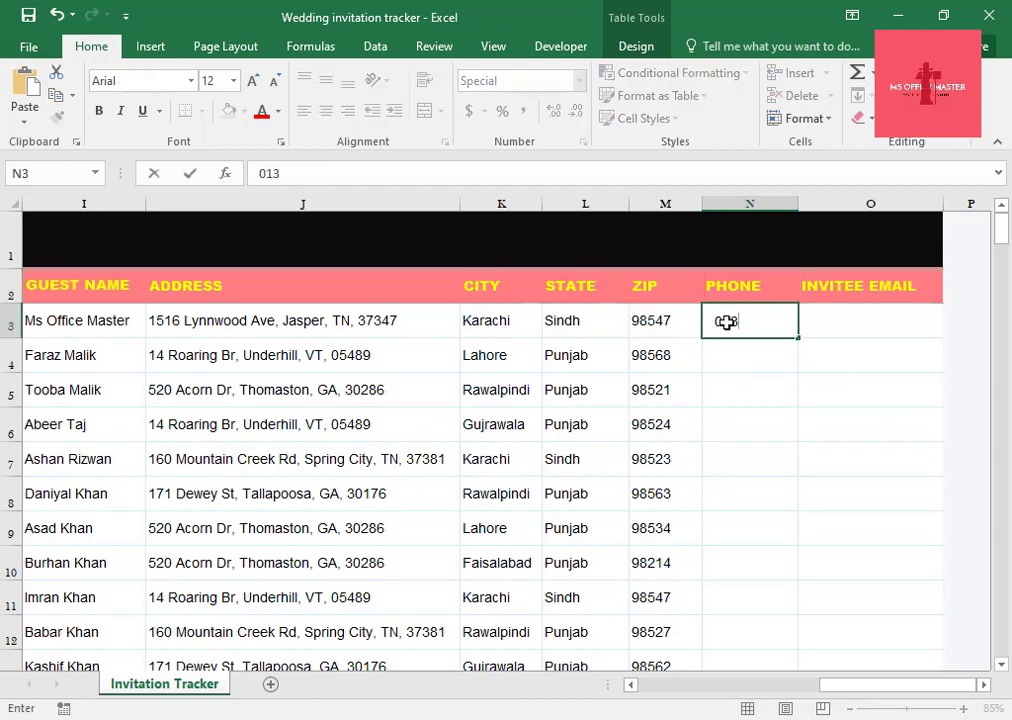
{"action": "key", "text": "BackSpace"}
{"action": "key", "text": "BackSpace"}
{"action": "key", "text": "BackSpace"}
{"action": "type", "text": "6-"}
{"action": "type", "text": "124"}
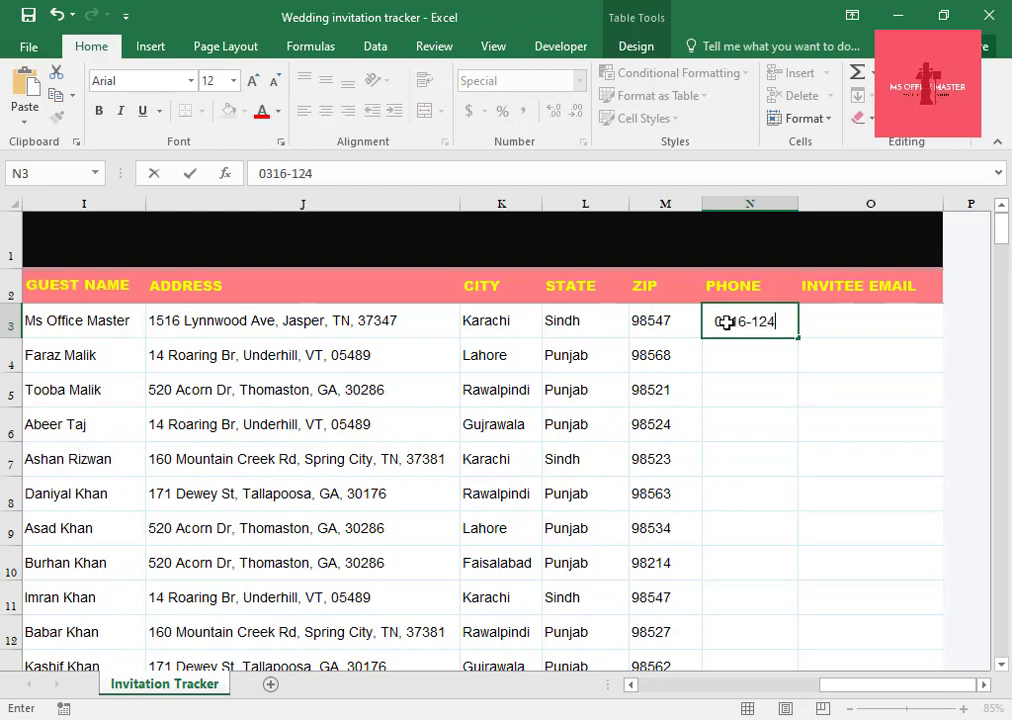
{"action": "type", "text": "5874"}
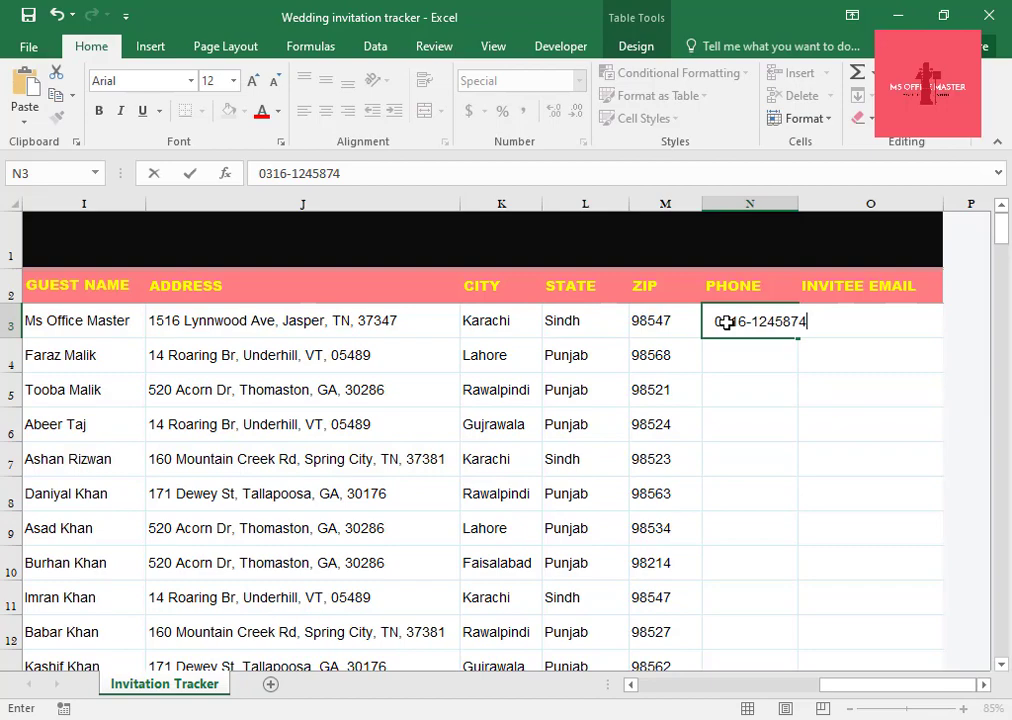
{"action": "key", "text": "Return"}
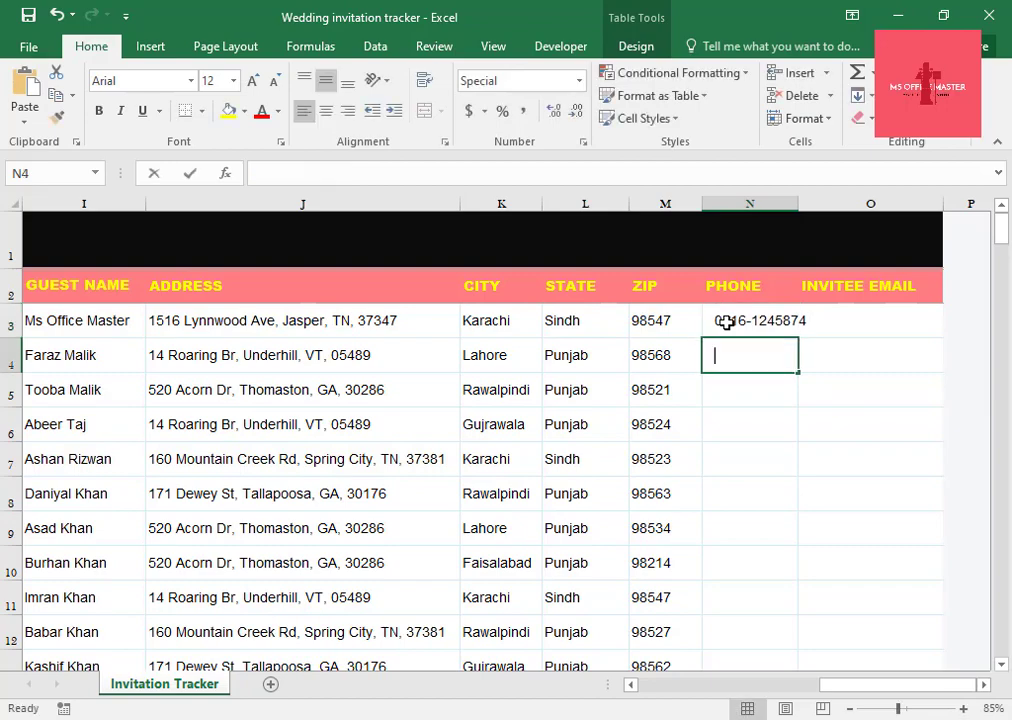
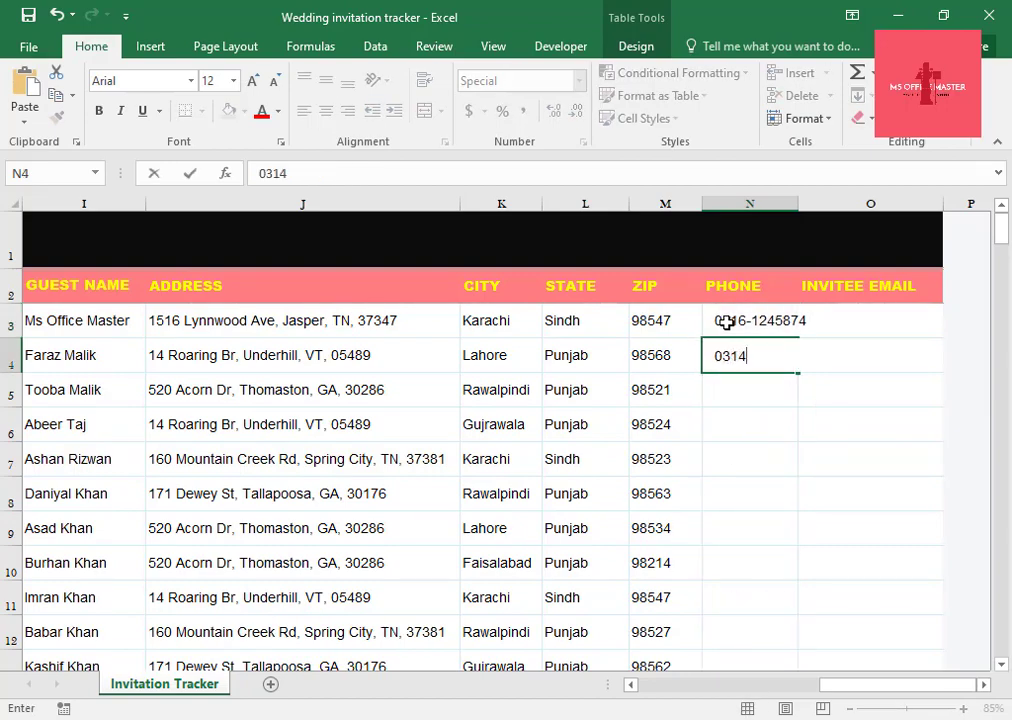
{"action": "key", "text": "Return"}
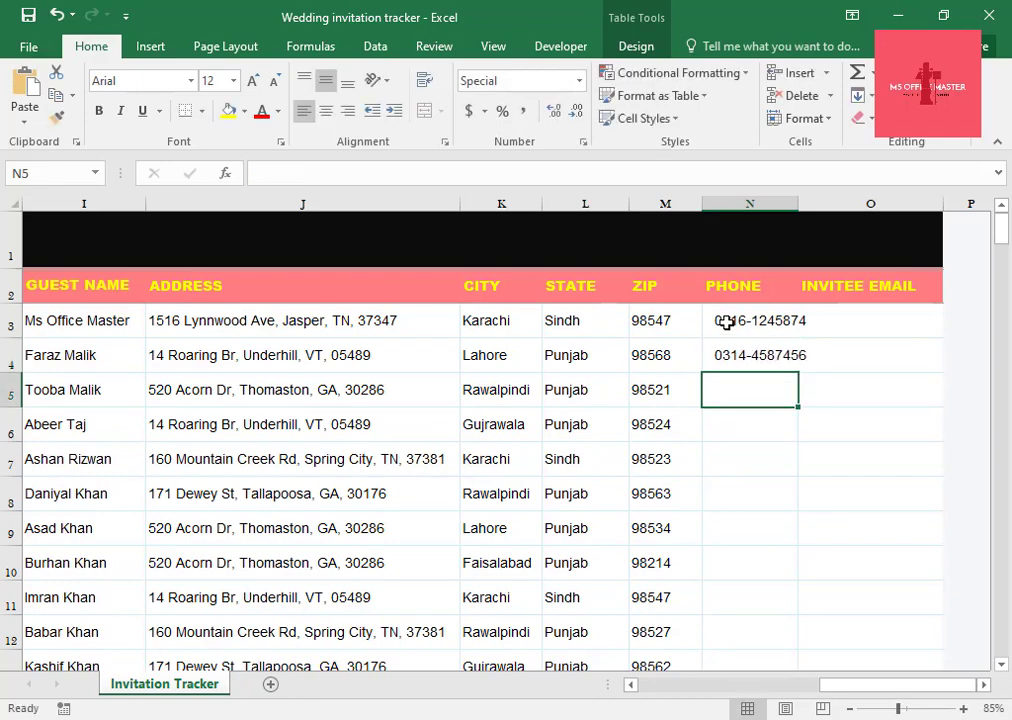
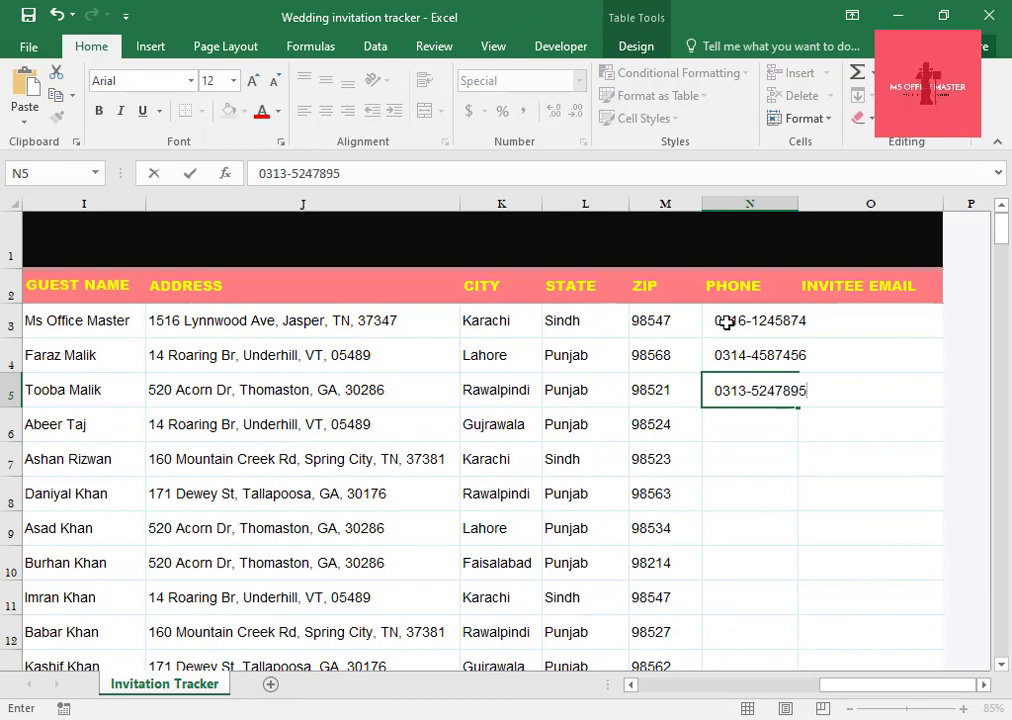
{"action": "key", "text": "Return"}
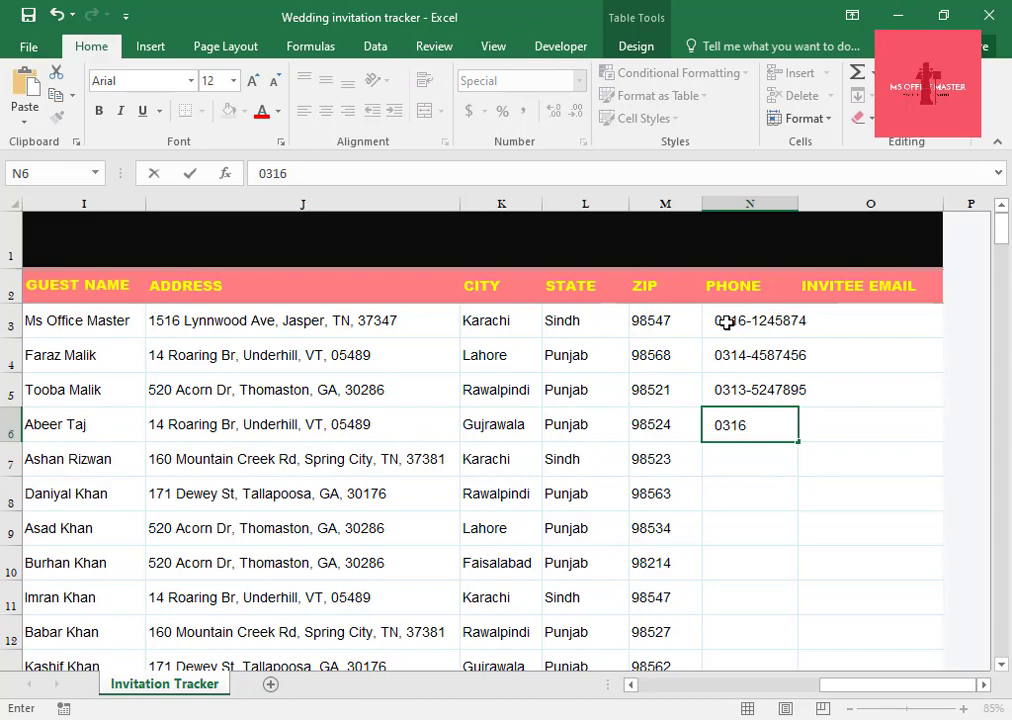
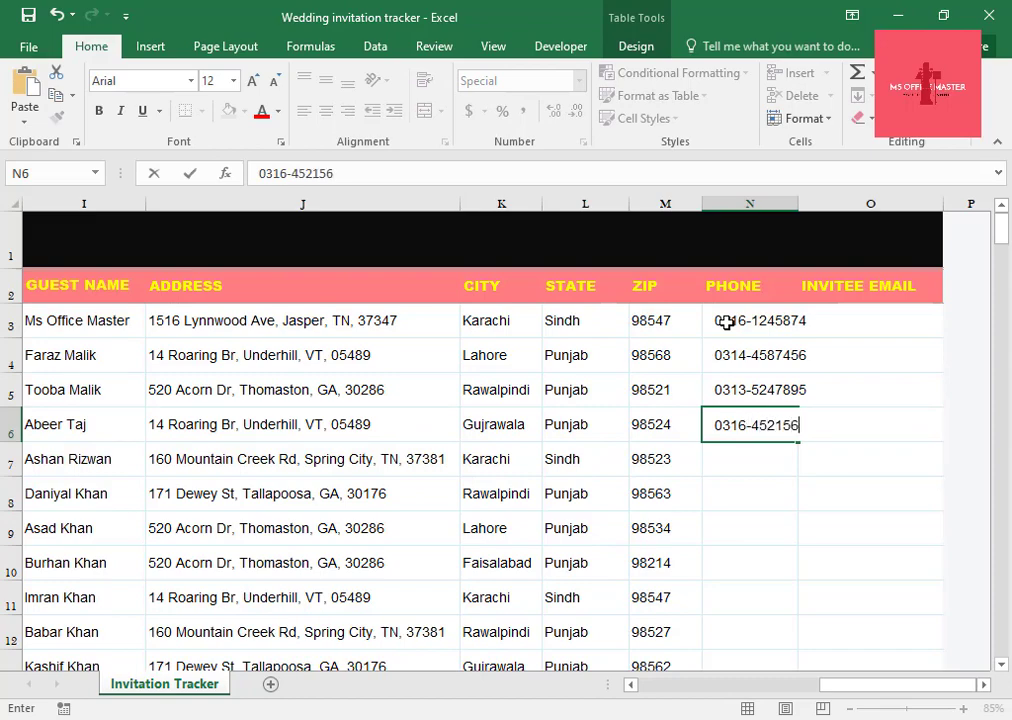
{"action": "key", "text": "Return"}
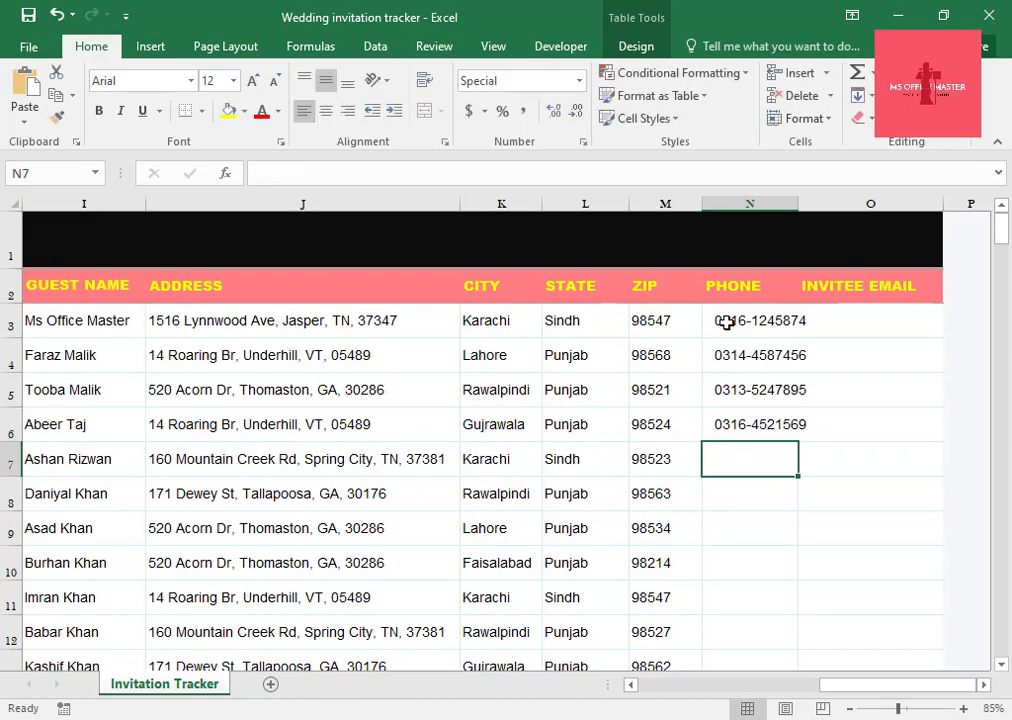
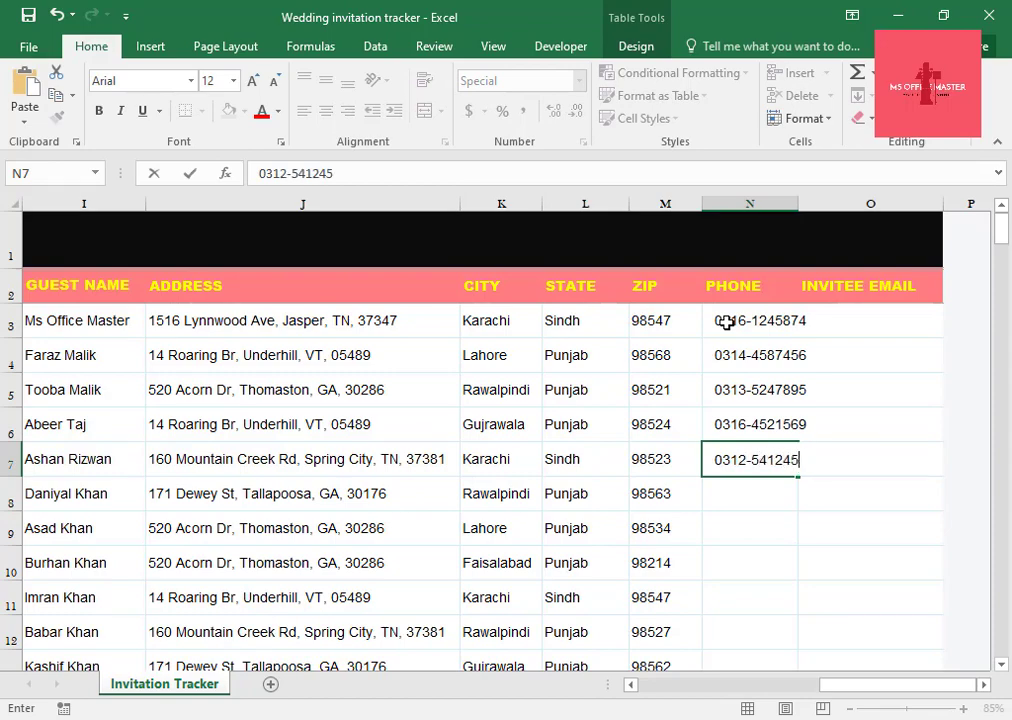
{"action": "key", "text": "Return"}
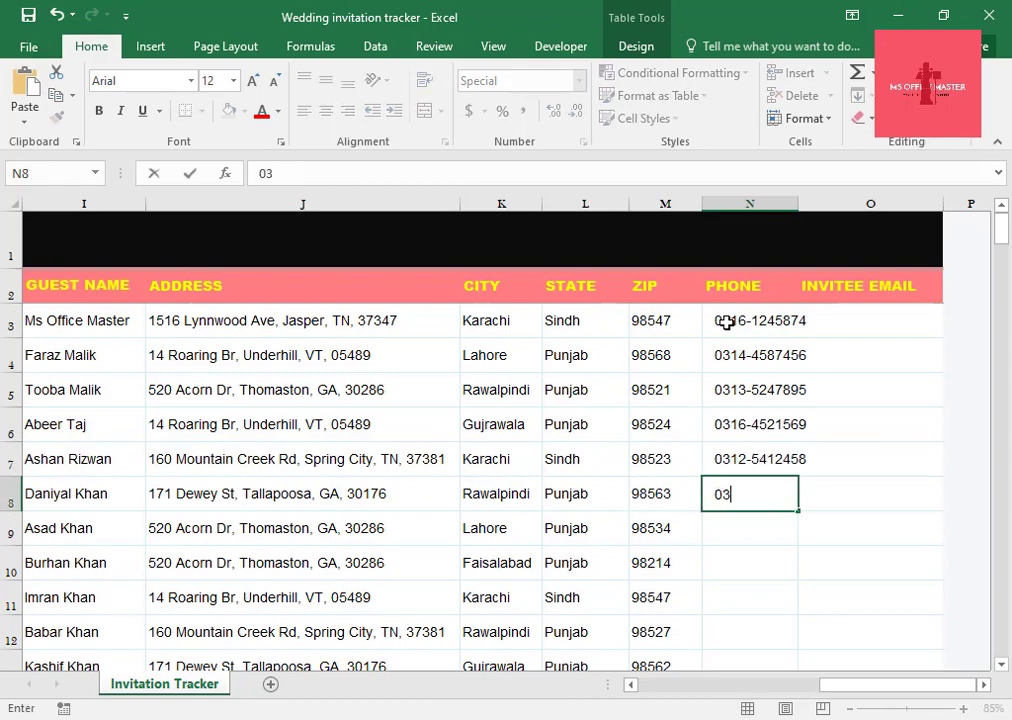
{"action": "key", "text": "Return"}
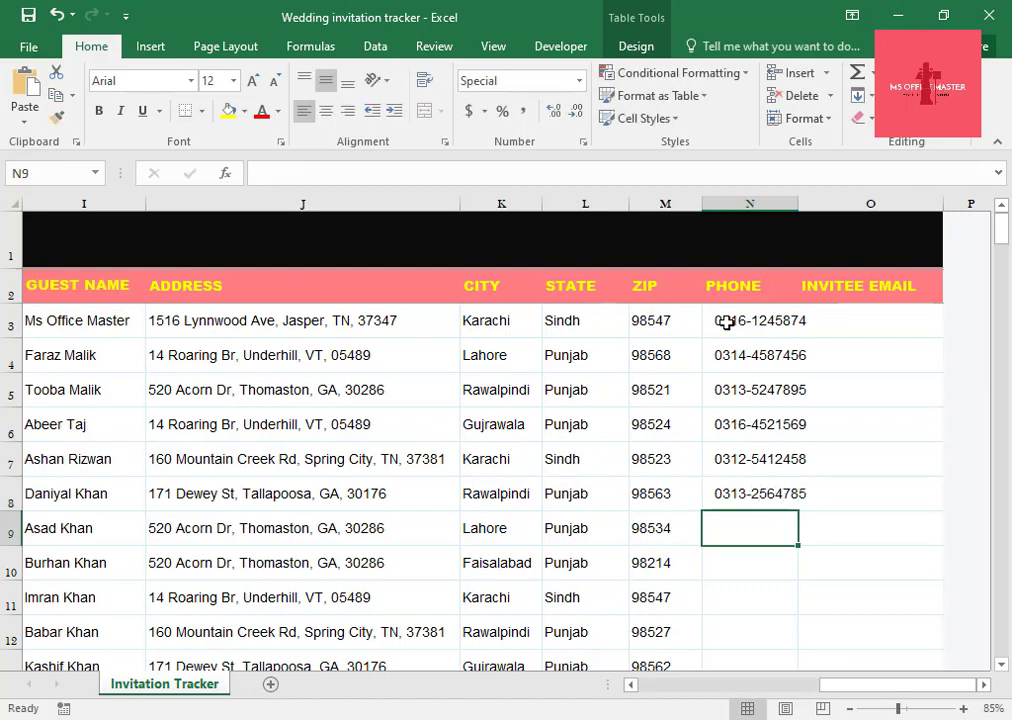
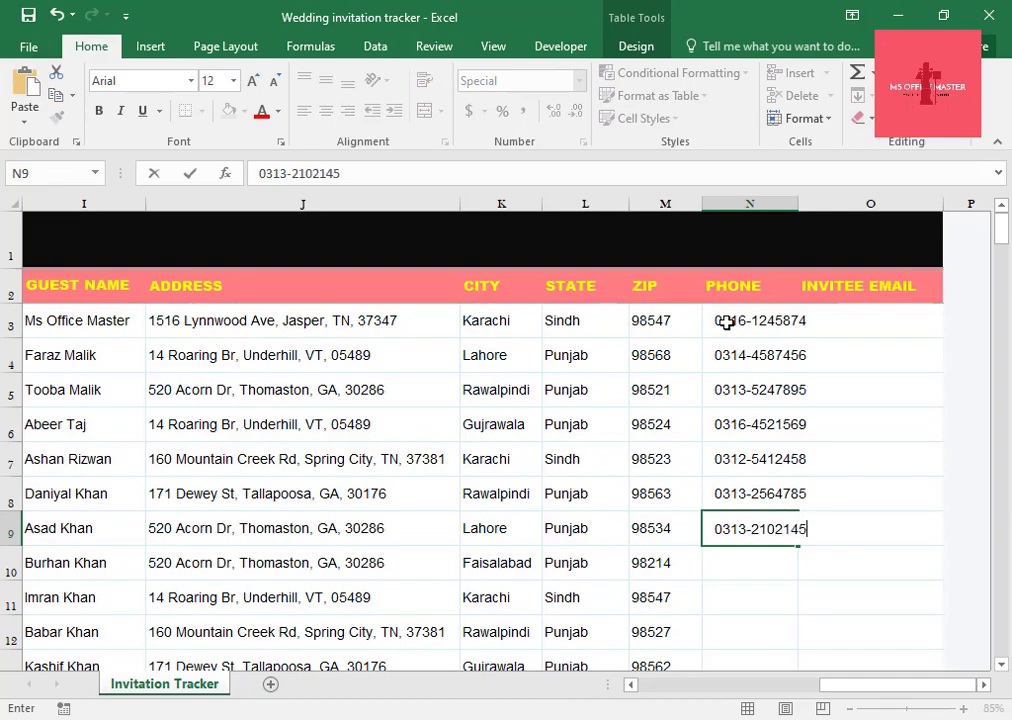
{"action": "key", "text": "Return"}
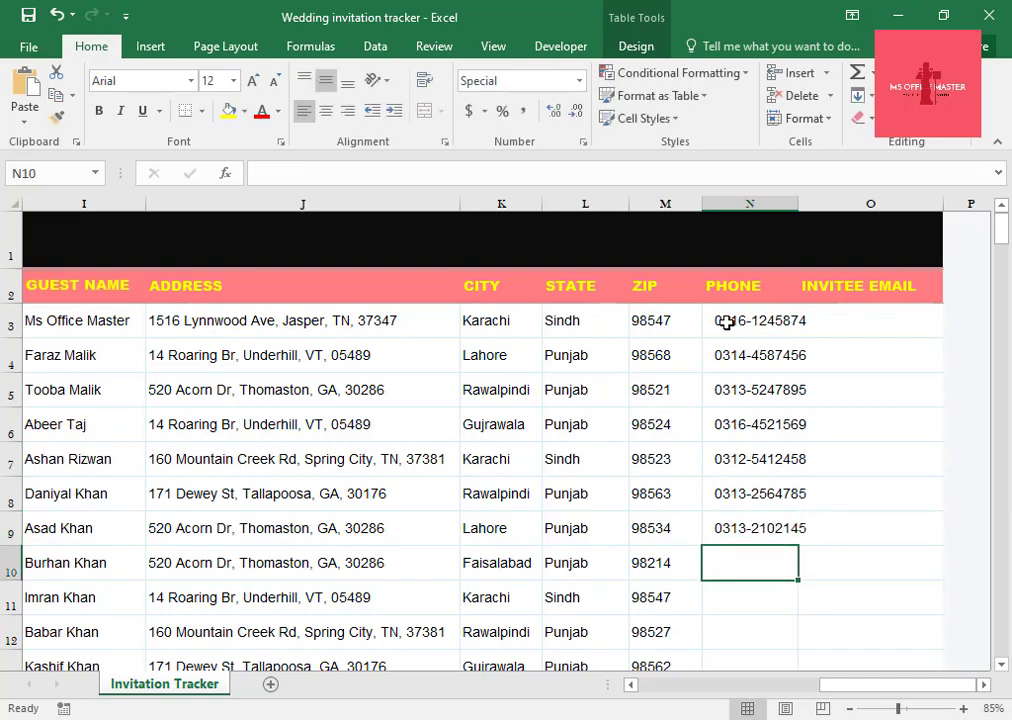
Enter the remaining guests' phone numbers in cells N10 through N18.
{"action": "type", "text": "0123"}
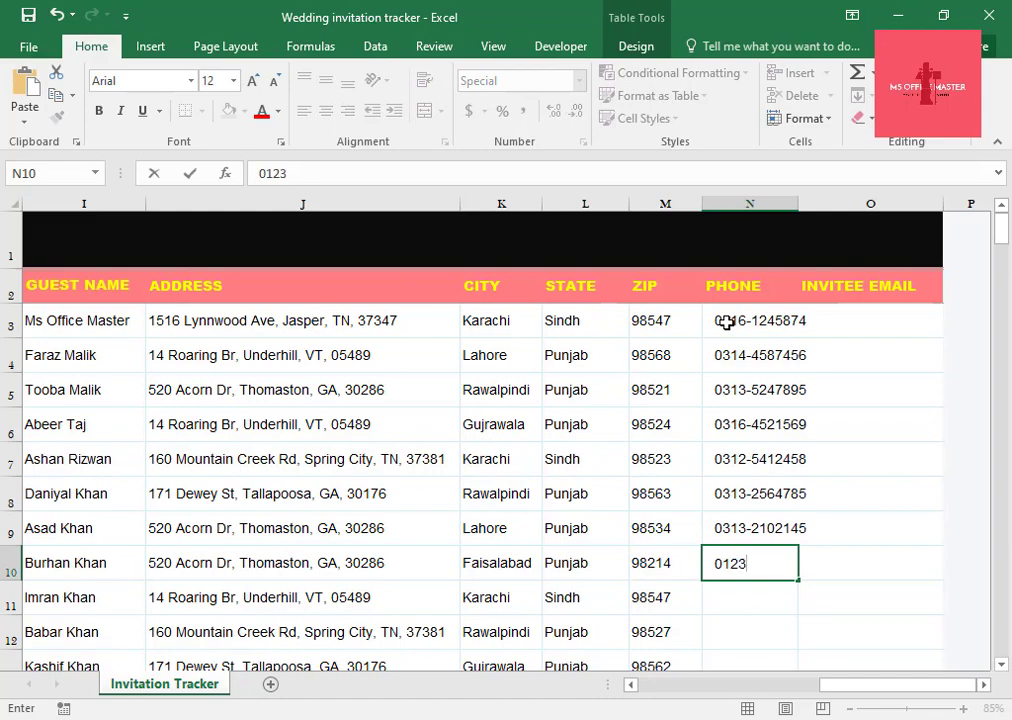
{"action": "key", "text": "BackSpace"}
{"action": "key", "text": "BackSpace"}
{"action": "key", "text": "BackSpace"}
{"action": "key", "text": "BackSpace"}
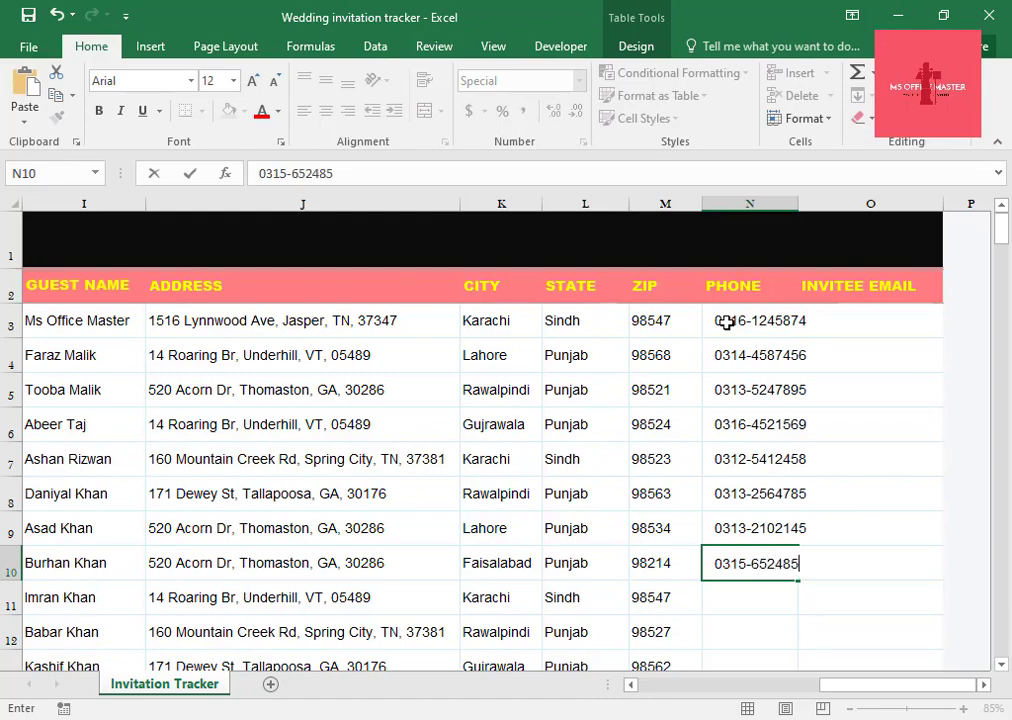
{"action": "key", "text": "Return"}
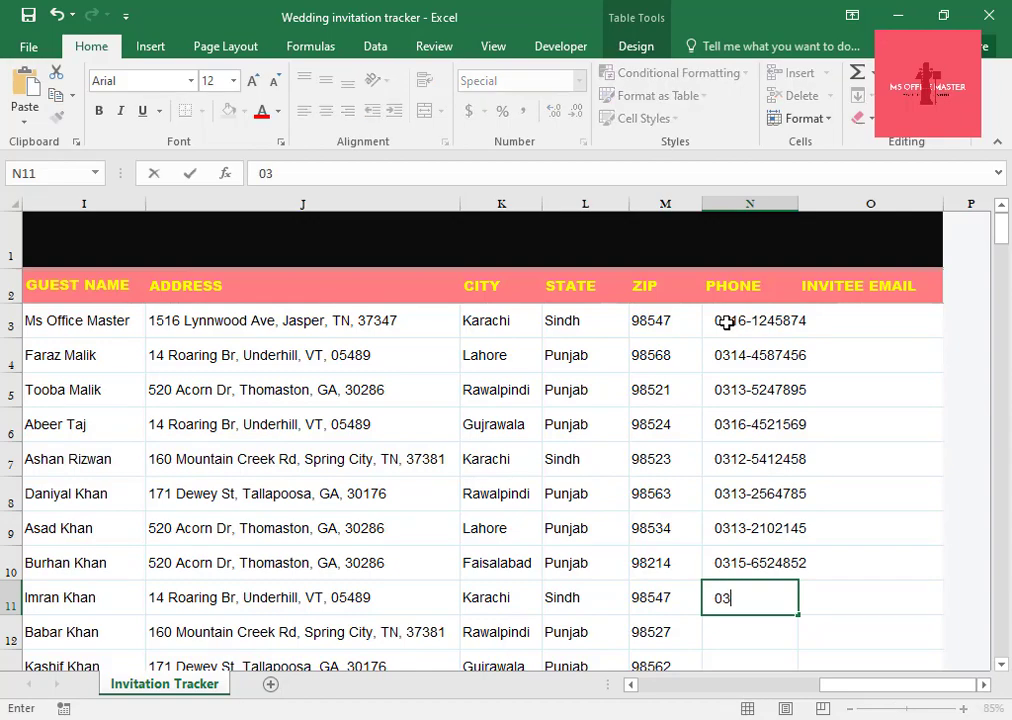
{"action": "key", "text": "Return"}
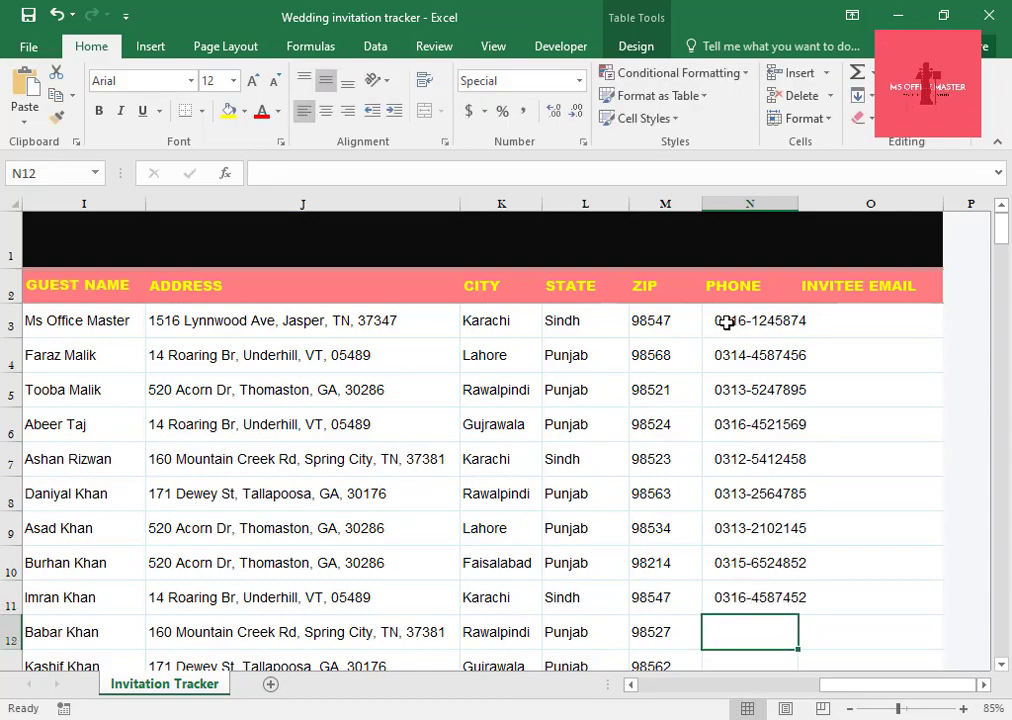
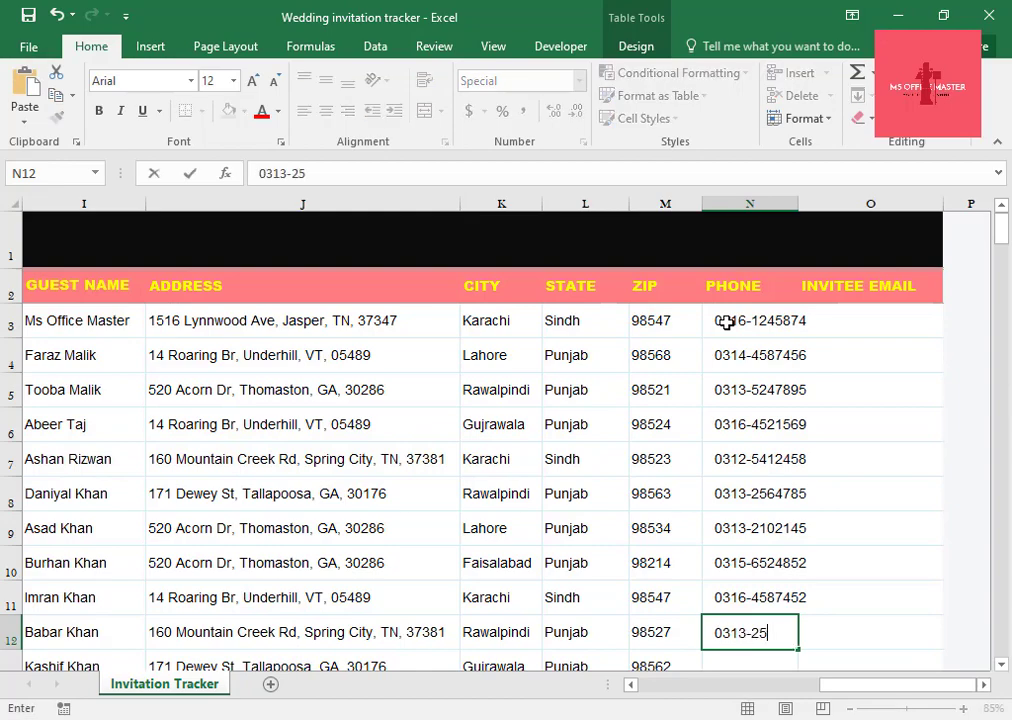
{"action": "key", "text": "Return"}
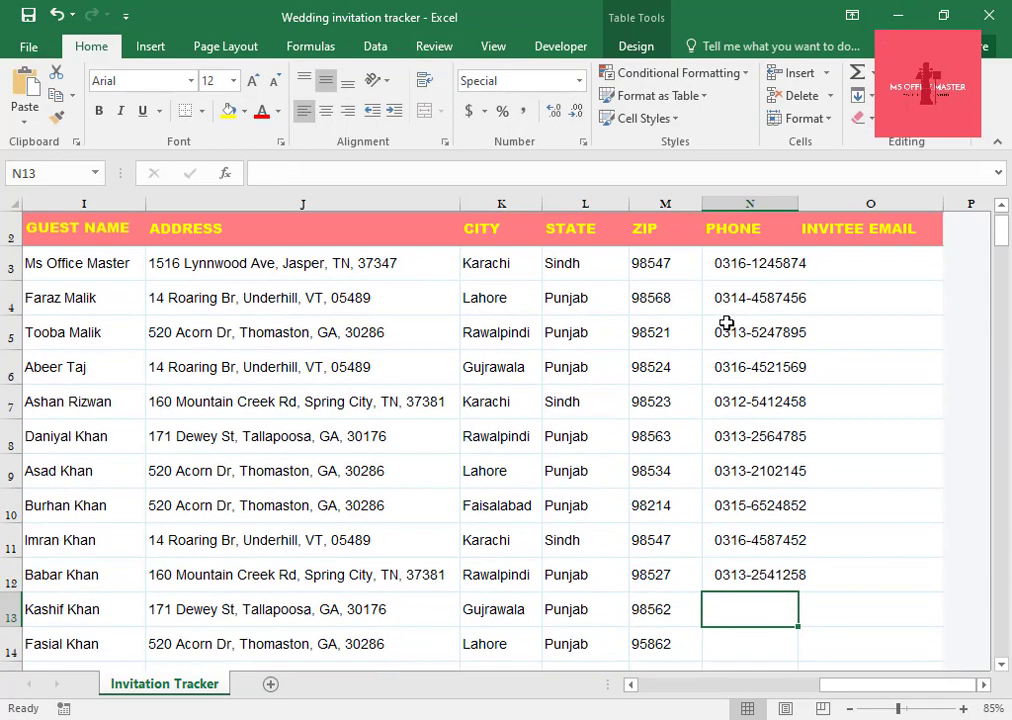
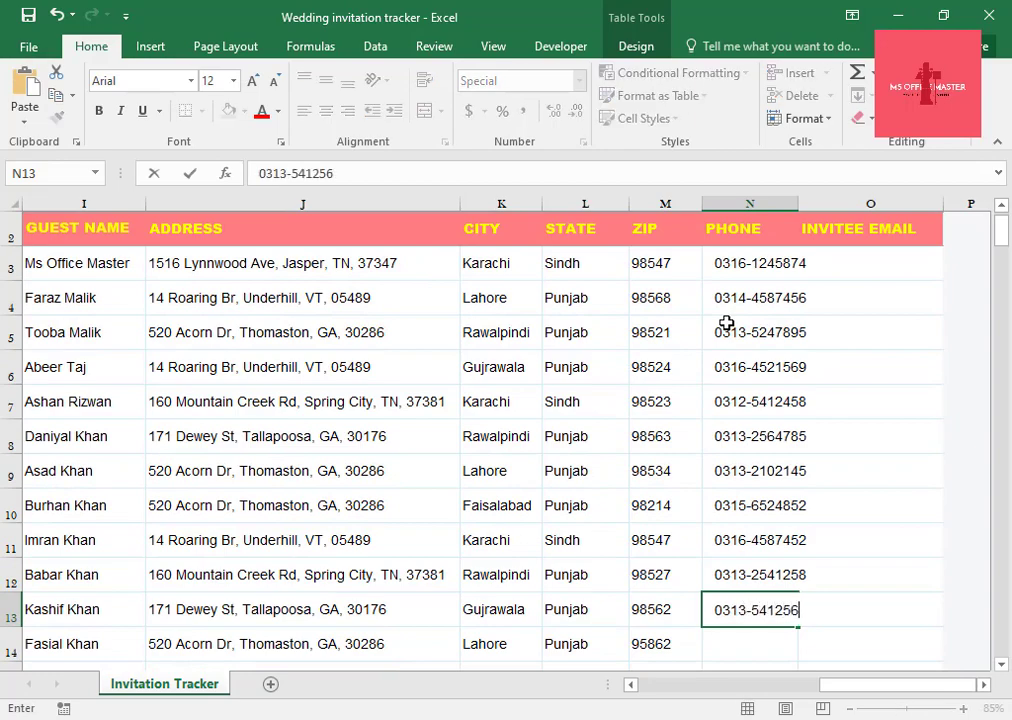
{"action": "key", "text": "Return"}
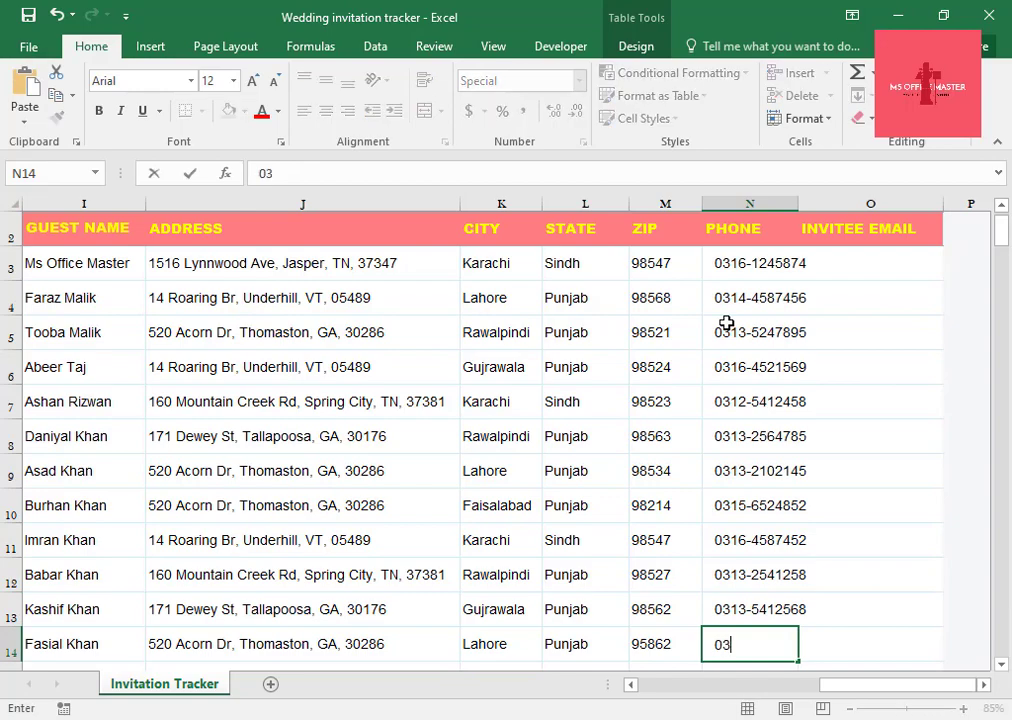
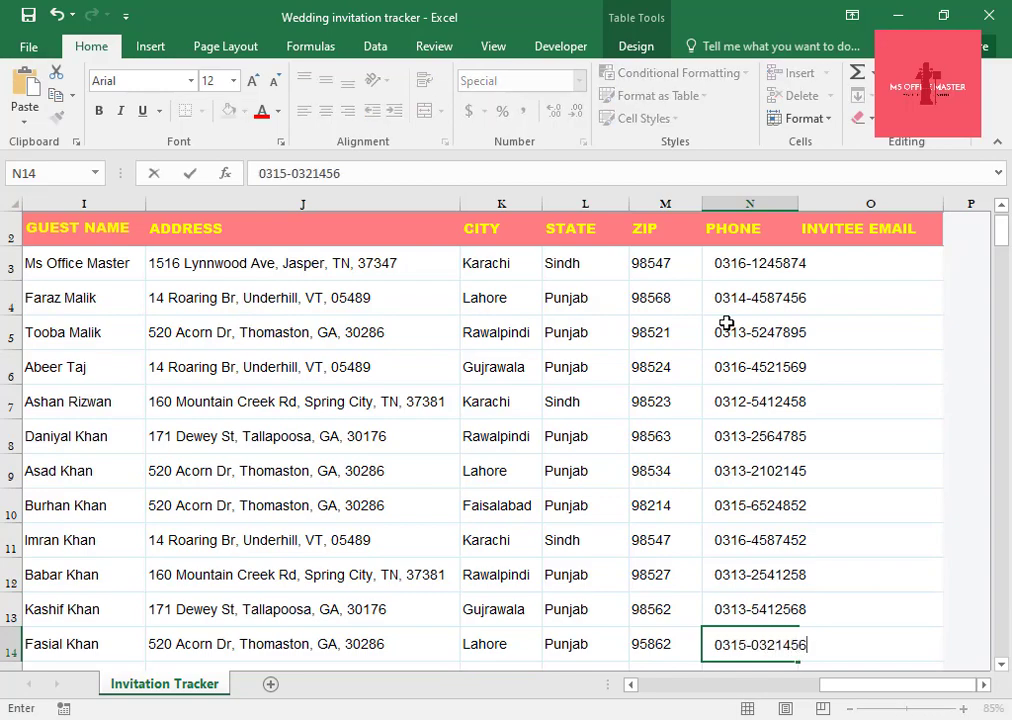
{"action": "key", "text": "Return"}
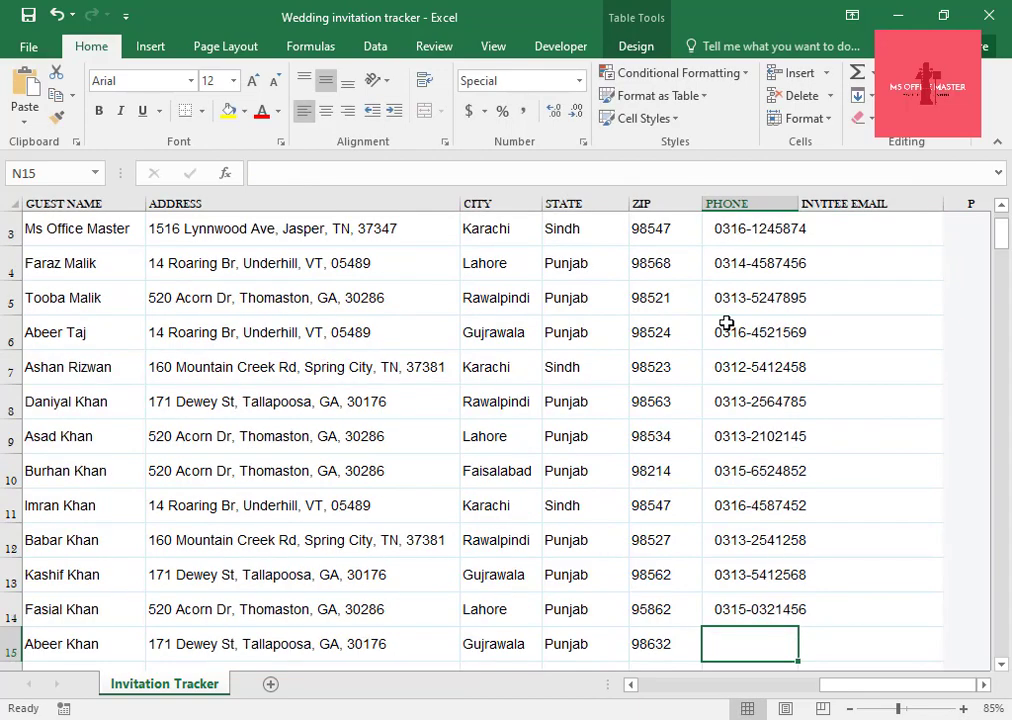
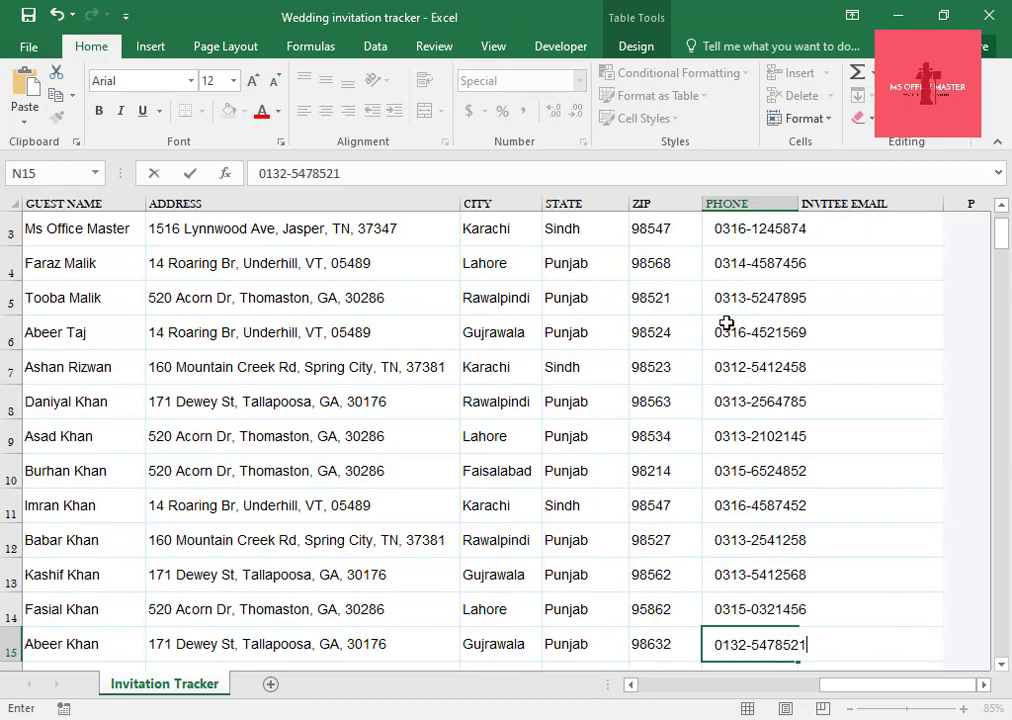
{"action": "key", "text": "Return"}
{"action": "type", "text": "0313"}
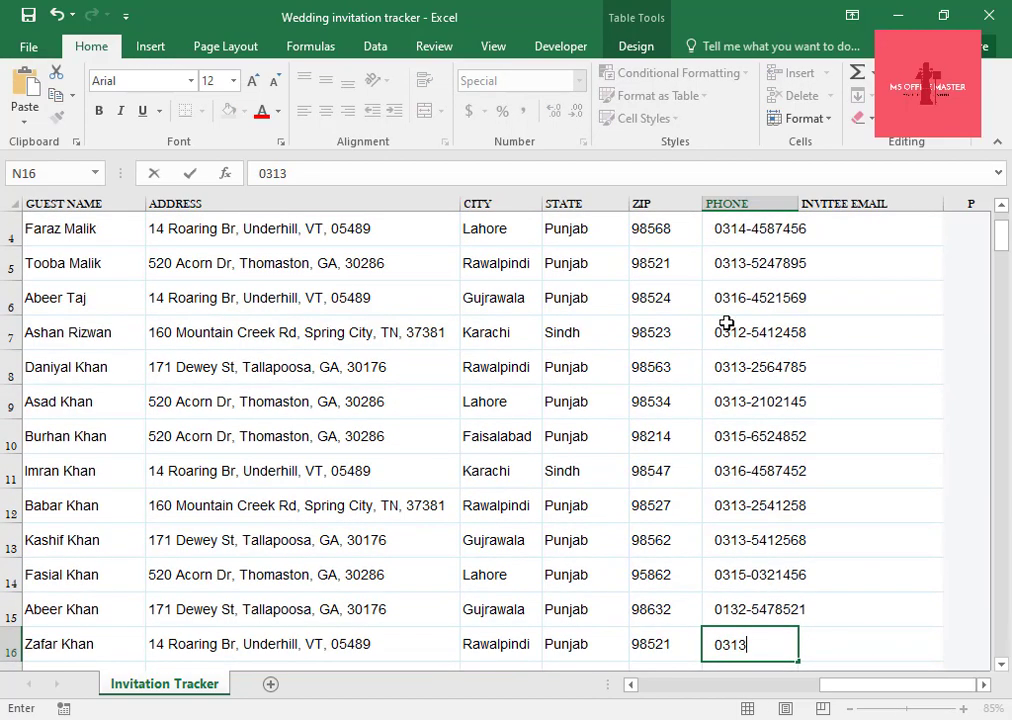
{"action": "type", "text": "78"}
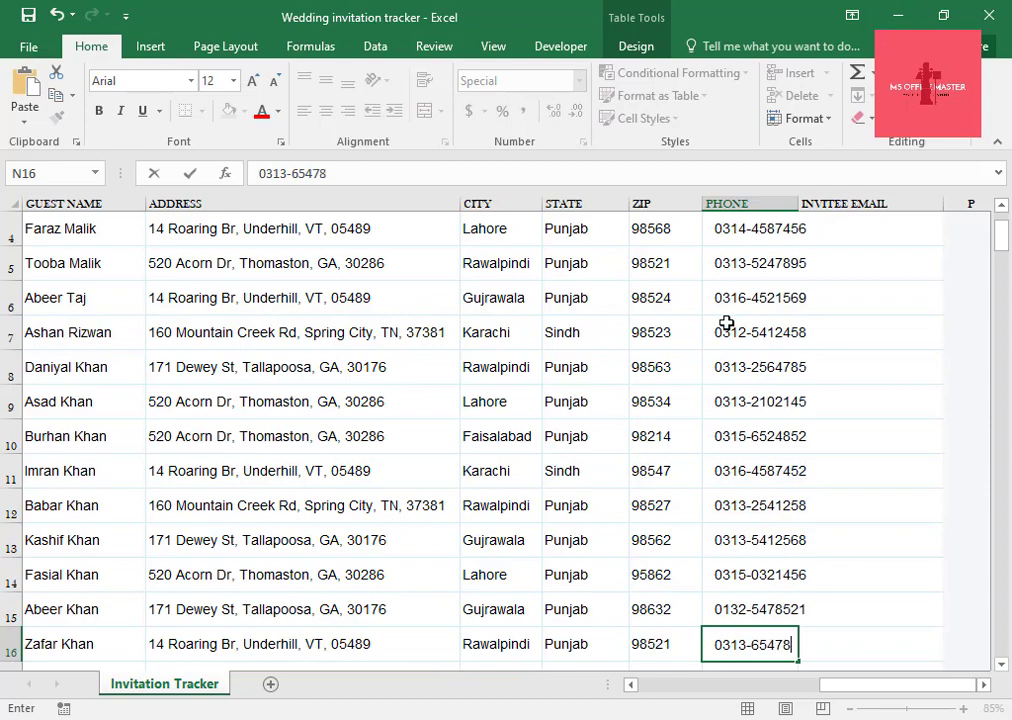
{"action": "type", "text": "52"}
{"action": "key", "text": "Return"}
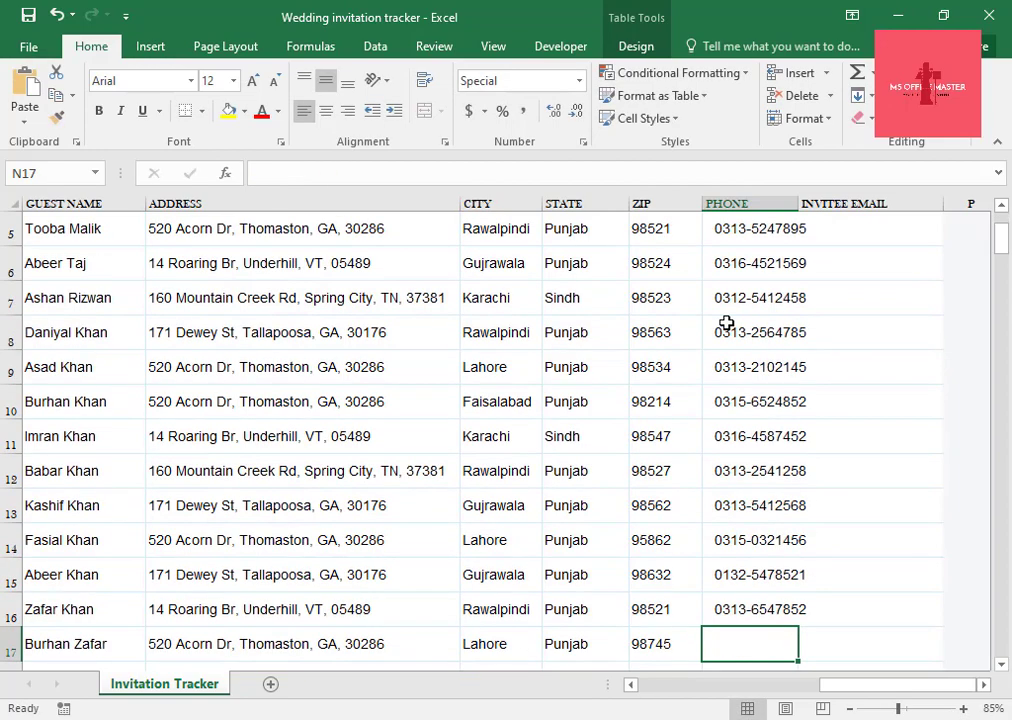
{"action": "type", "text": "01"}
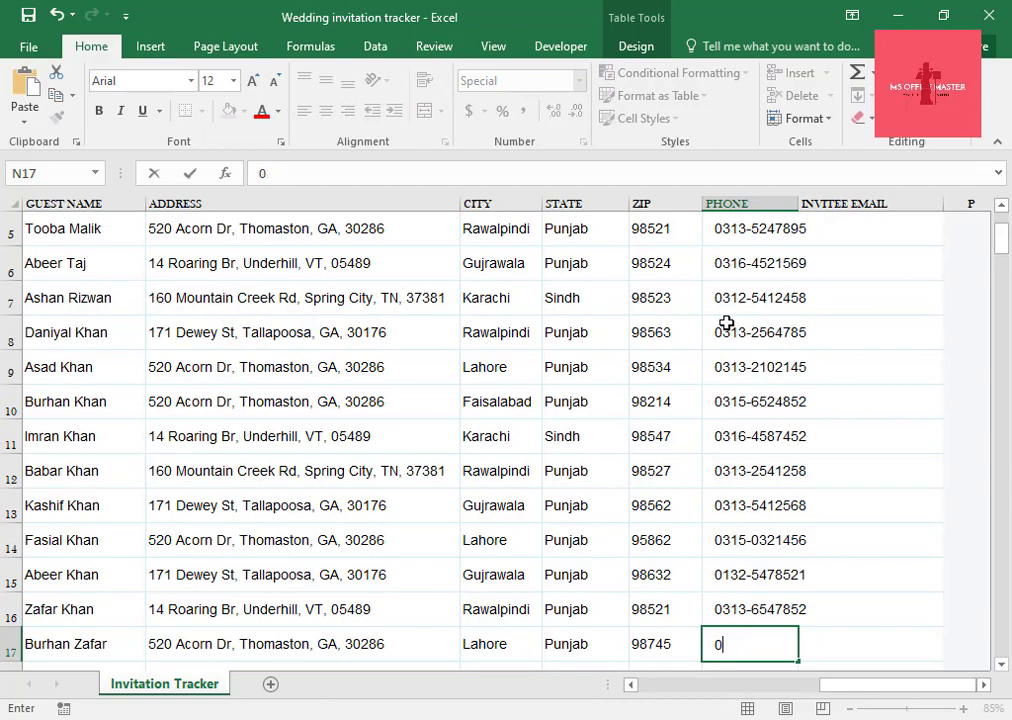
{"action": "key", "text": "BackSpace"}
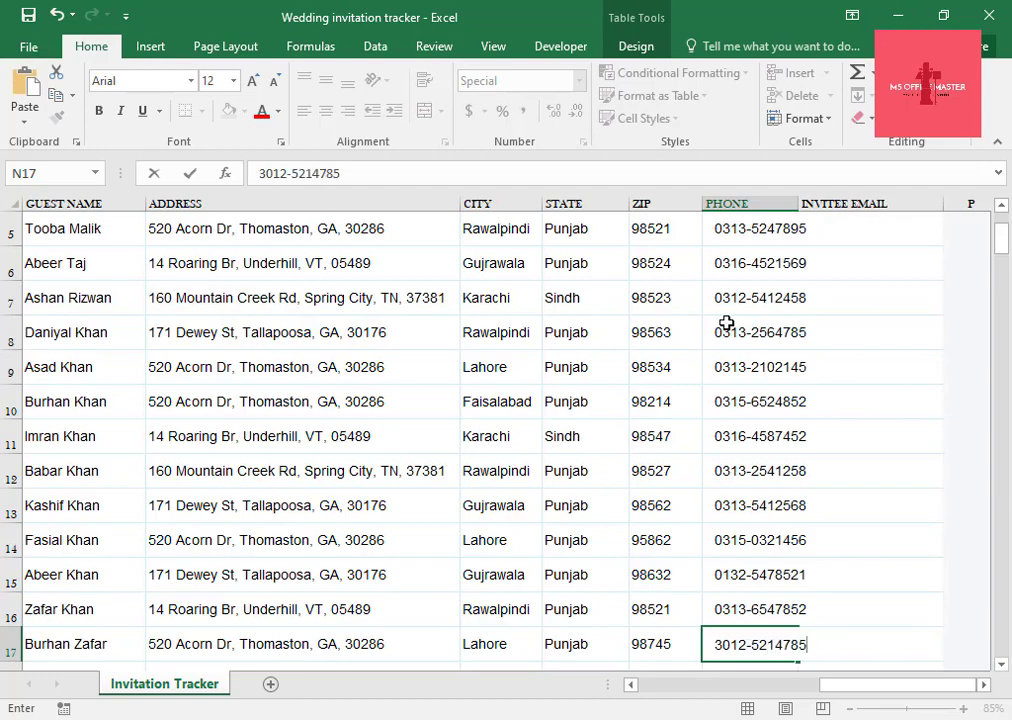
{"action": "key", "text": "Return"}
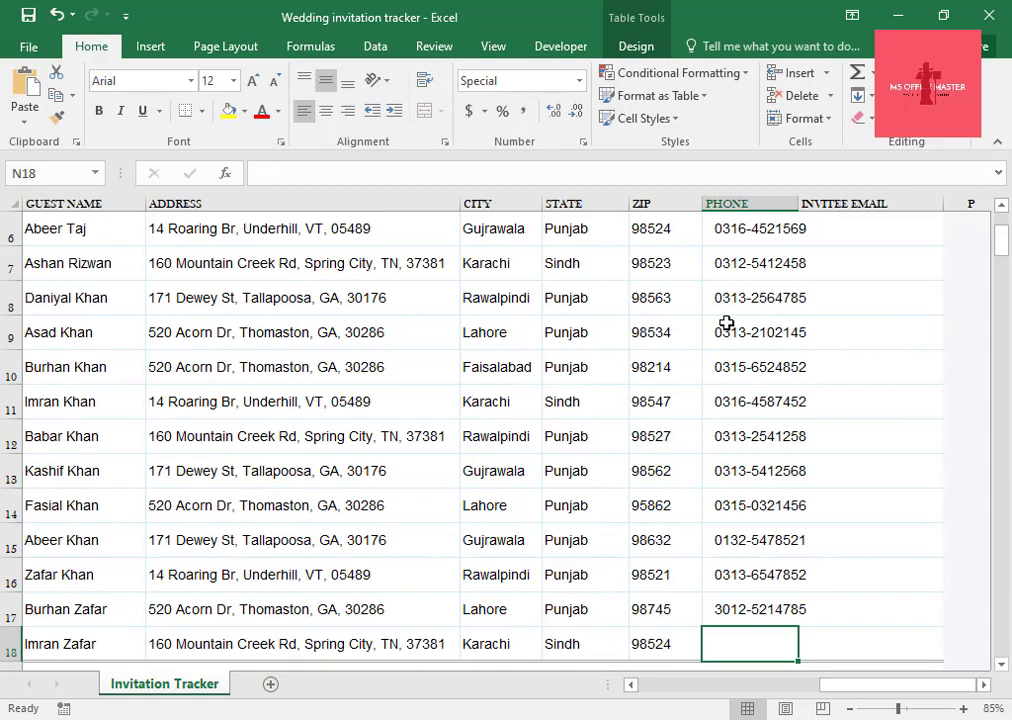
{"action": "type", "text": "0313"}
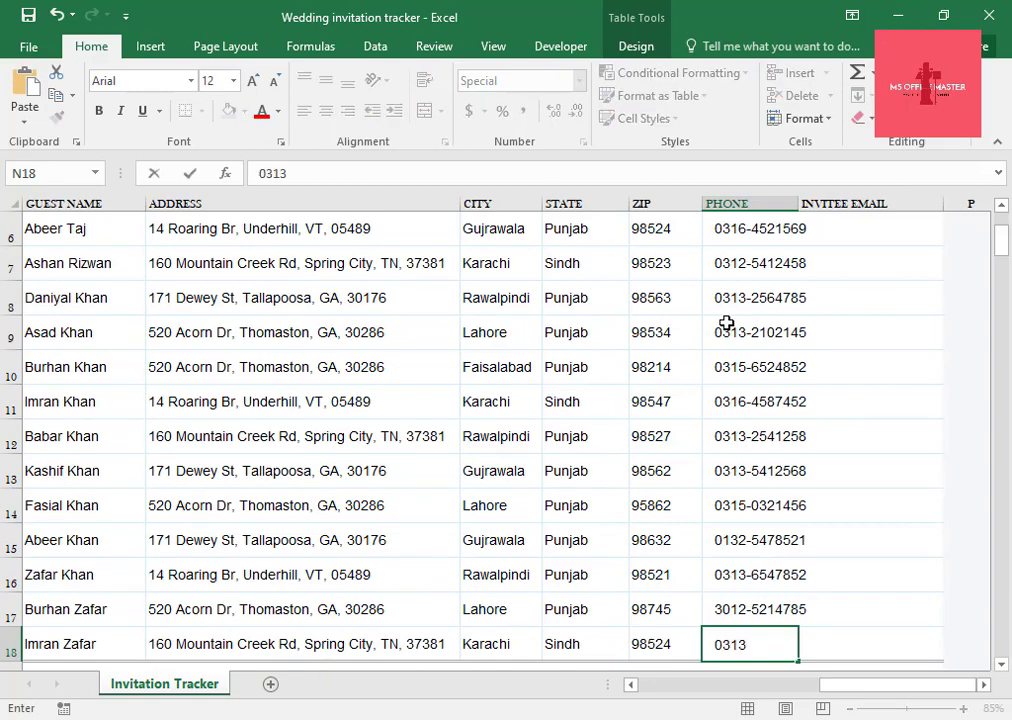
{"action": "type", "text": "8745"}
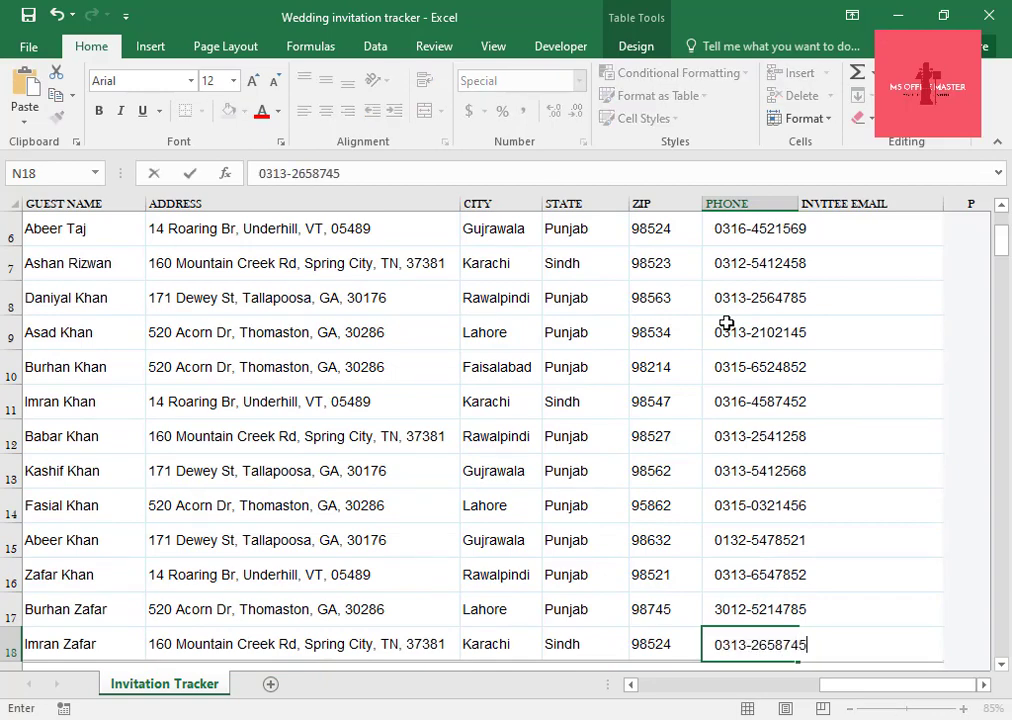
{"action": "key", "text": "Return"}
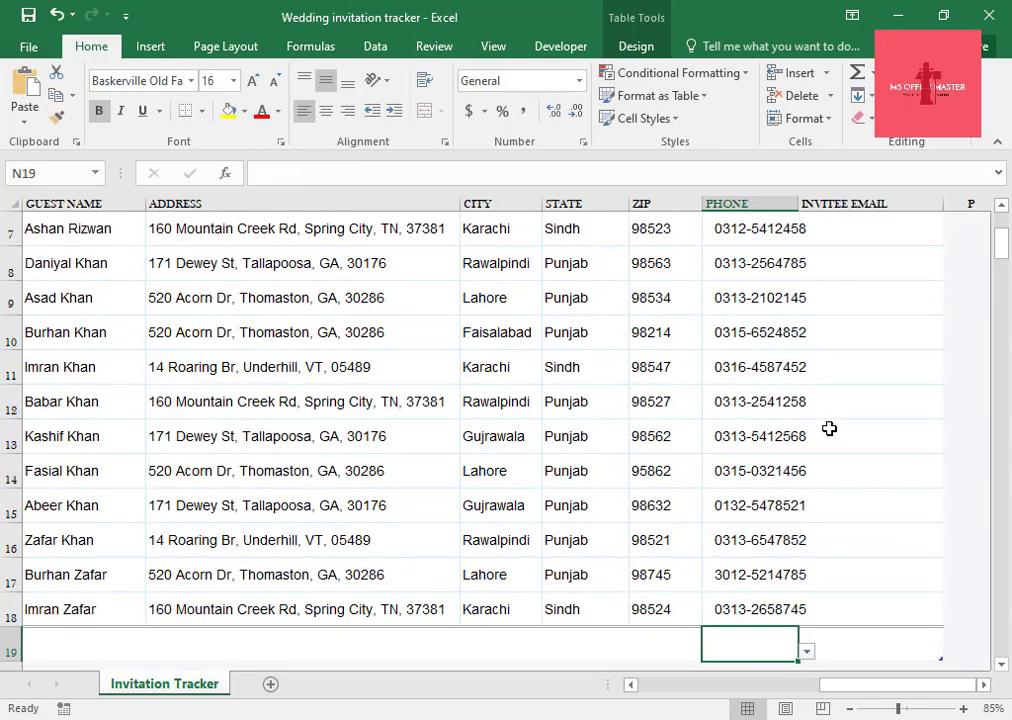
{"action": "scroll", "coordinate": [831, 482], "scroll_direction": "up", "scroll_amount": 2}
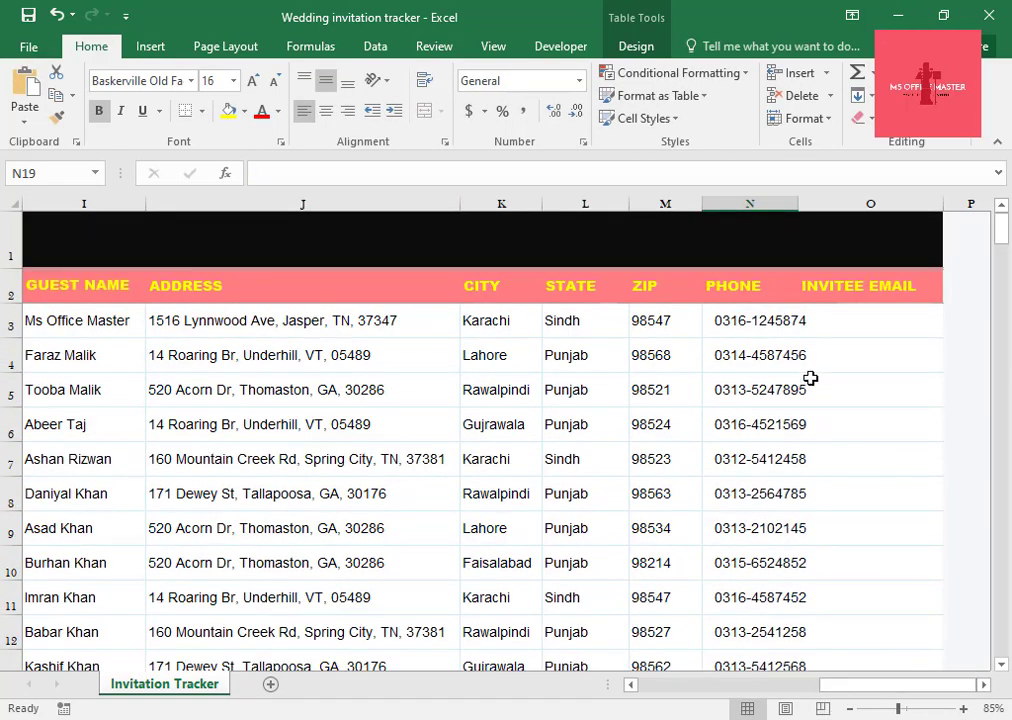
Enter the first guest's Gmail address in cell O3 under INVITEE EMAIL.
{"action": "left_click", "coordinate": [846, 283]}
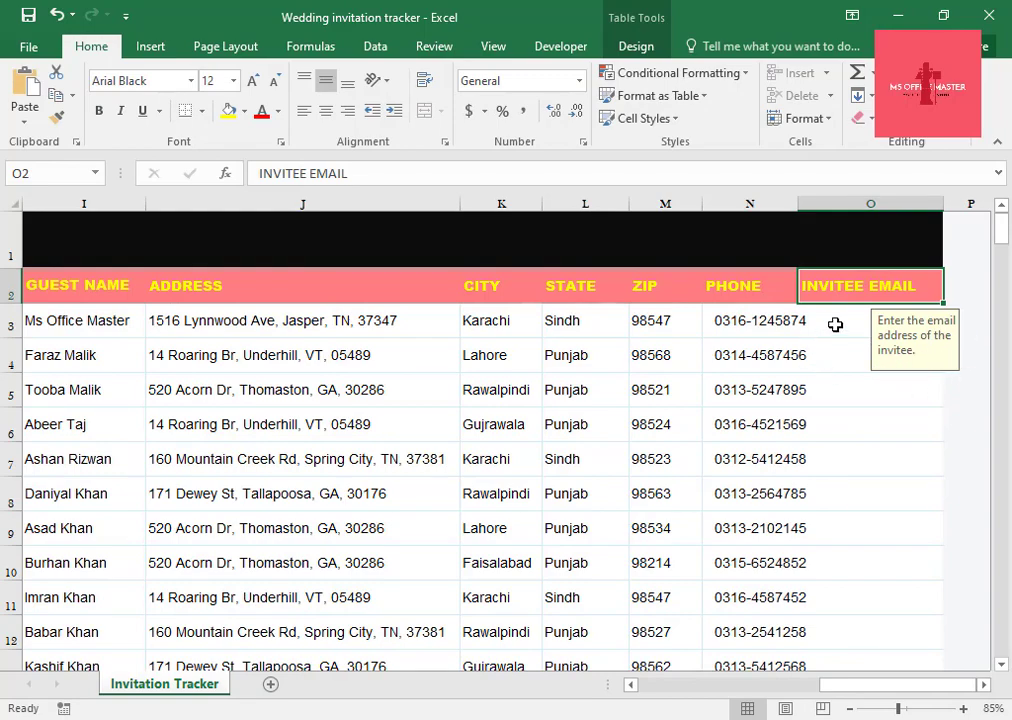
{"action": "left_click", "coordinate": [841, 324]}
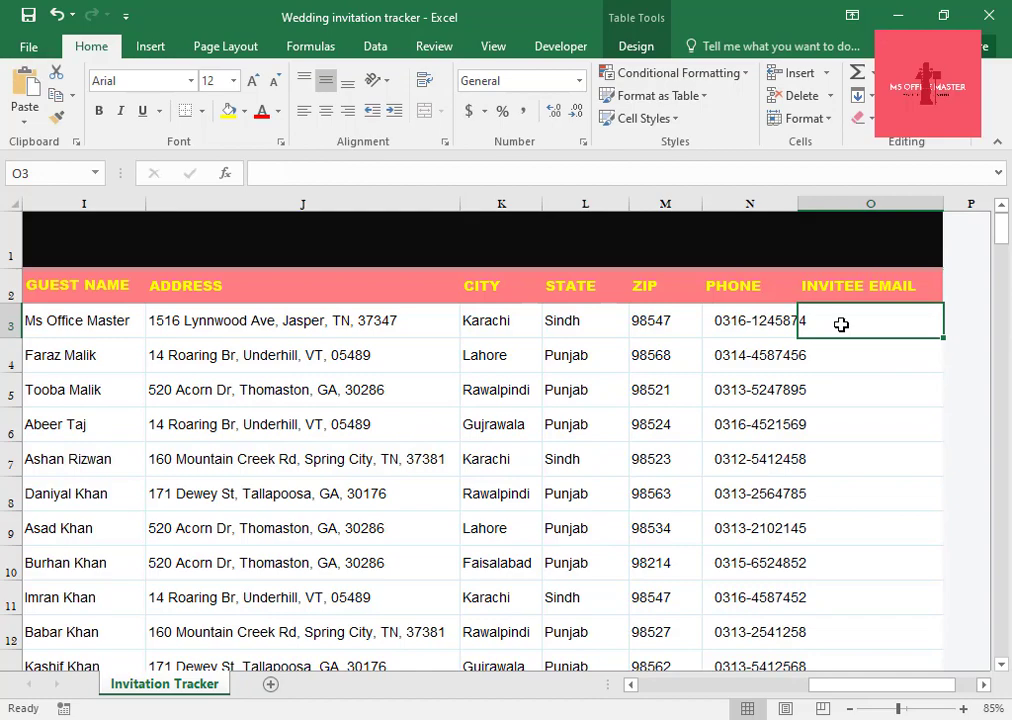
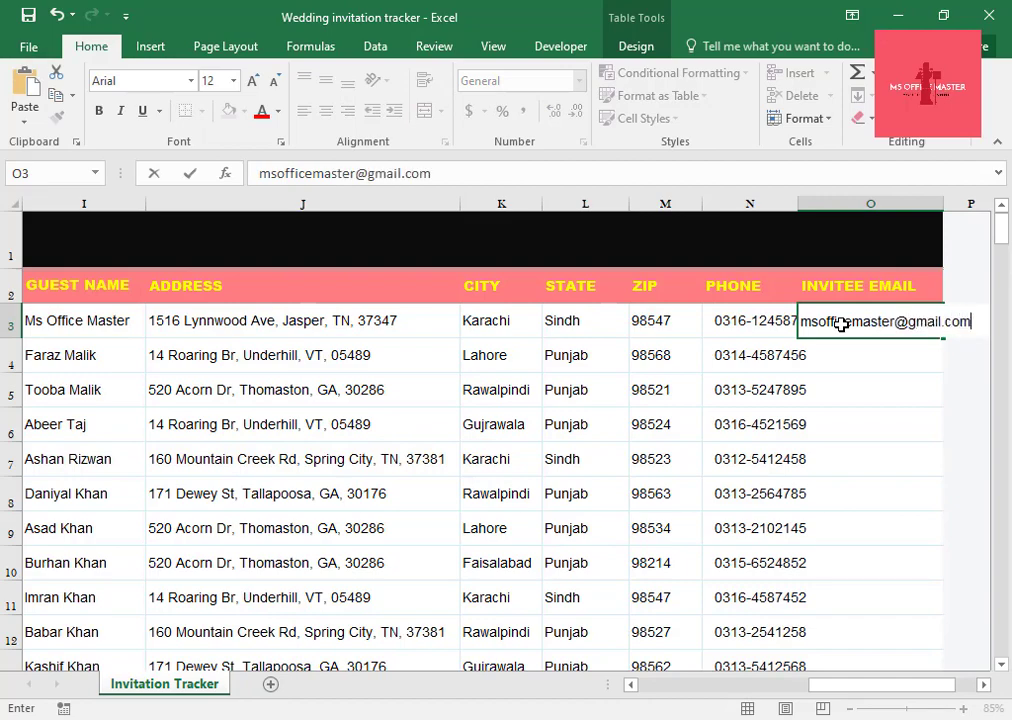
{"action": "key", "text": "Return"}
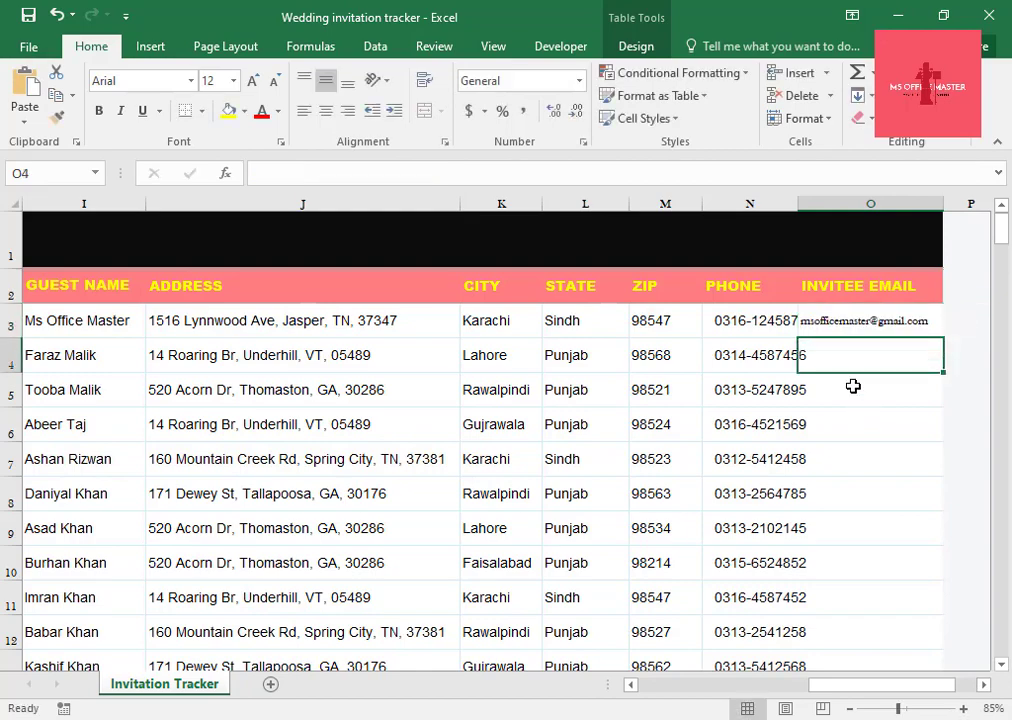
Follow the O3 email link, then dismiss and close the Mail app that opens.
{"action": "left_click", "coordinate": [838, 325]}
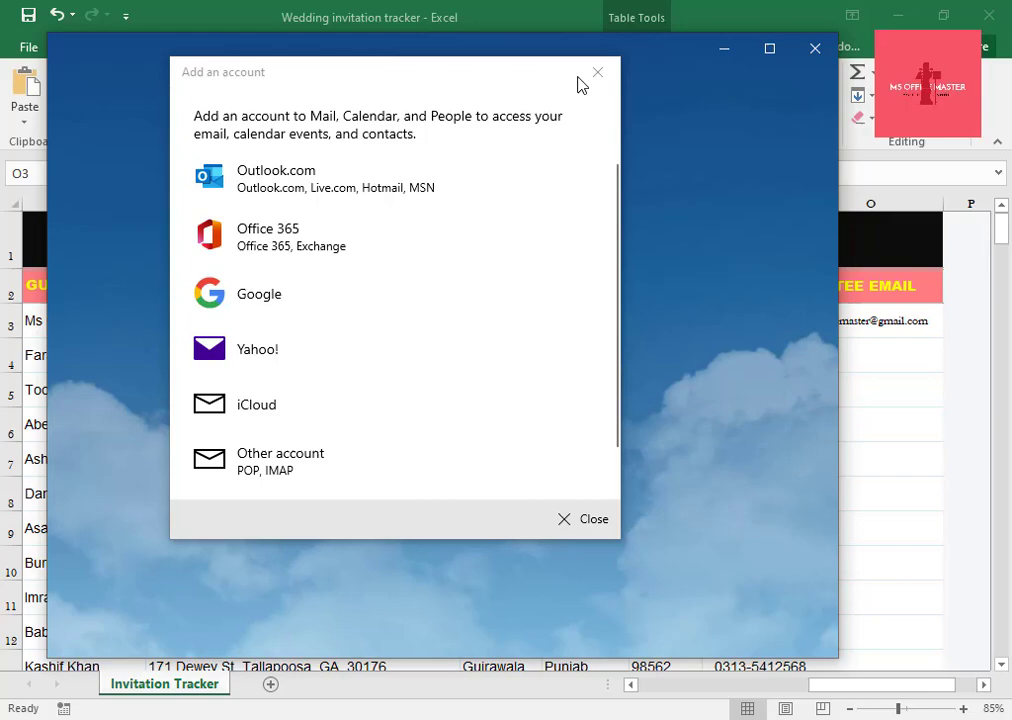
{"action": "left_click", "coordinate": [598, 75]}
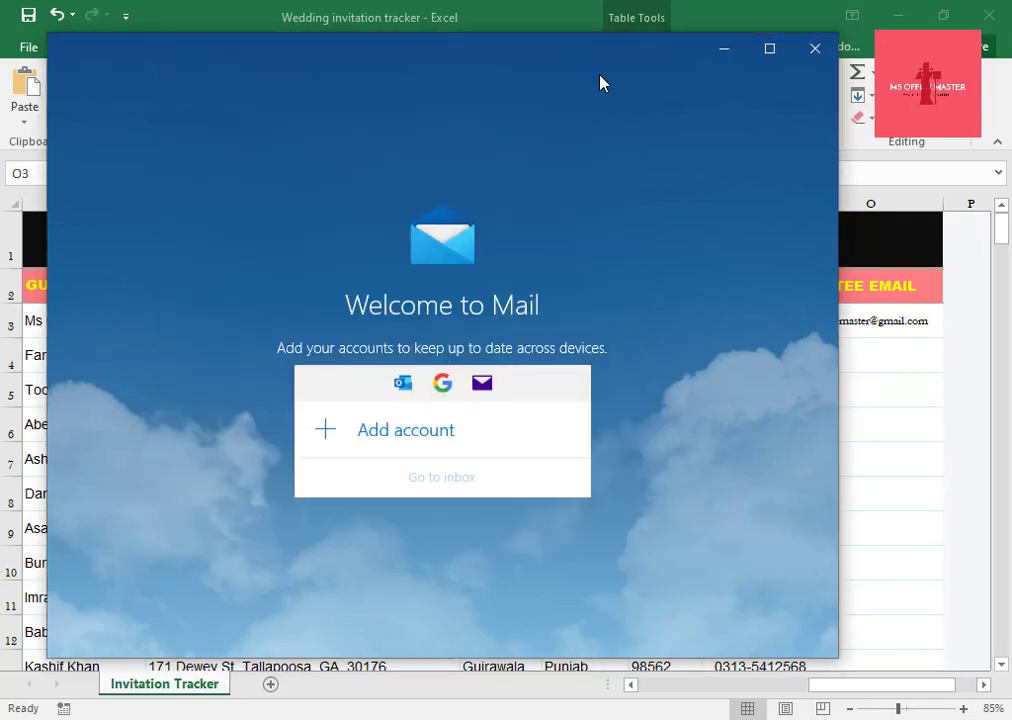
{"action": "left_click", "coordinate": [815, 48]}
{"action": "left_click", "coordinate": [855, 350]}
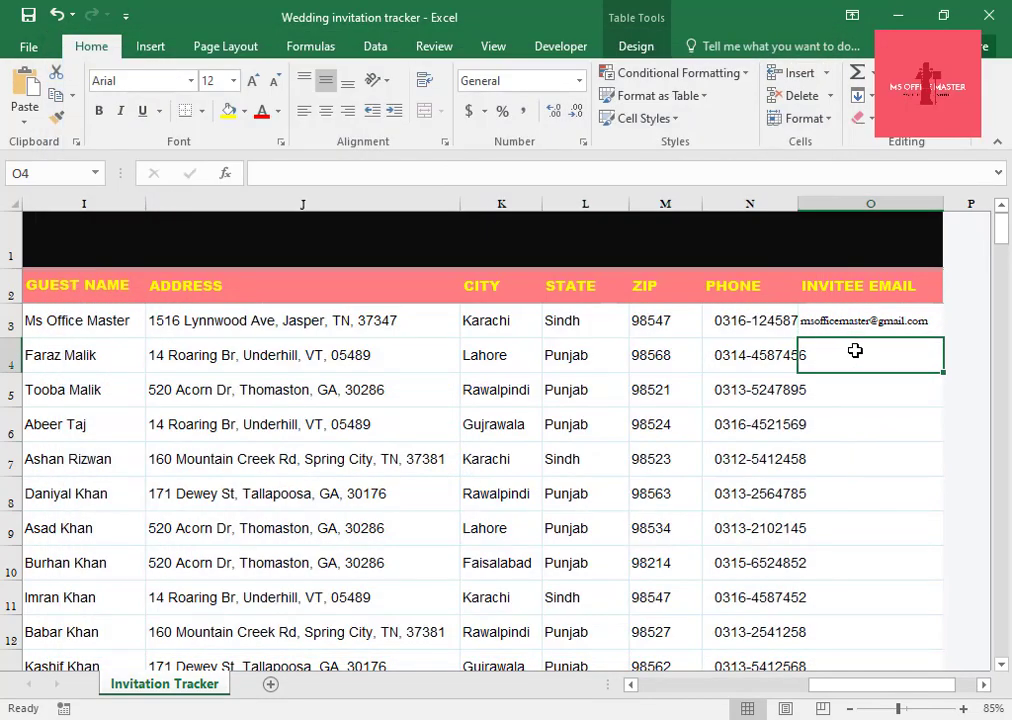
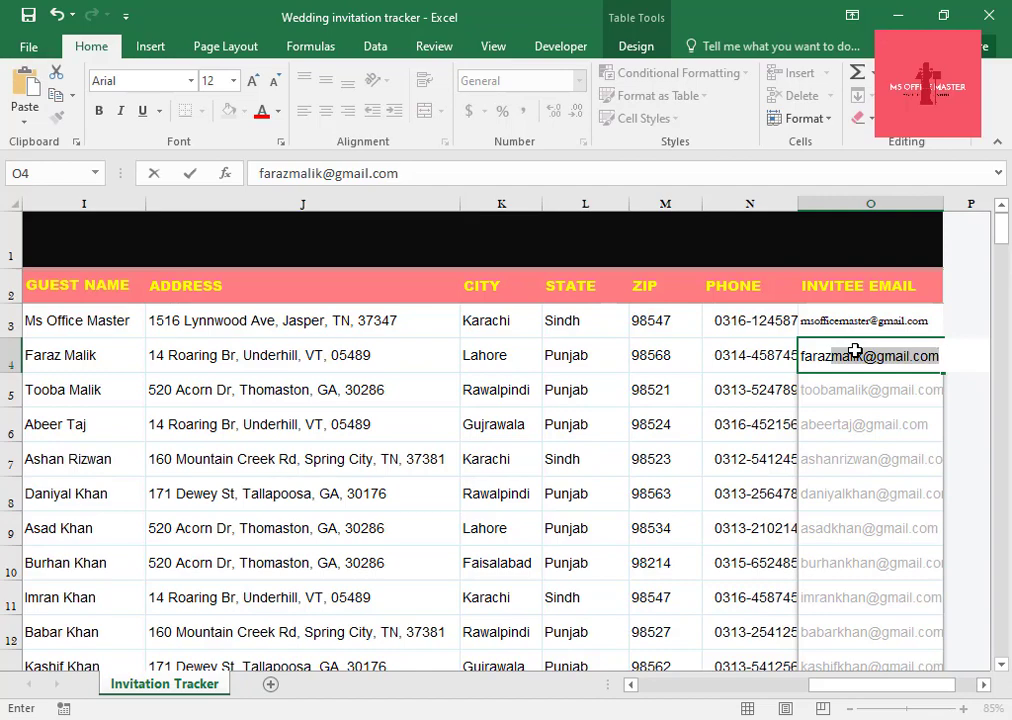
{"action": "key", "text": "Return"}
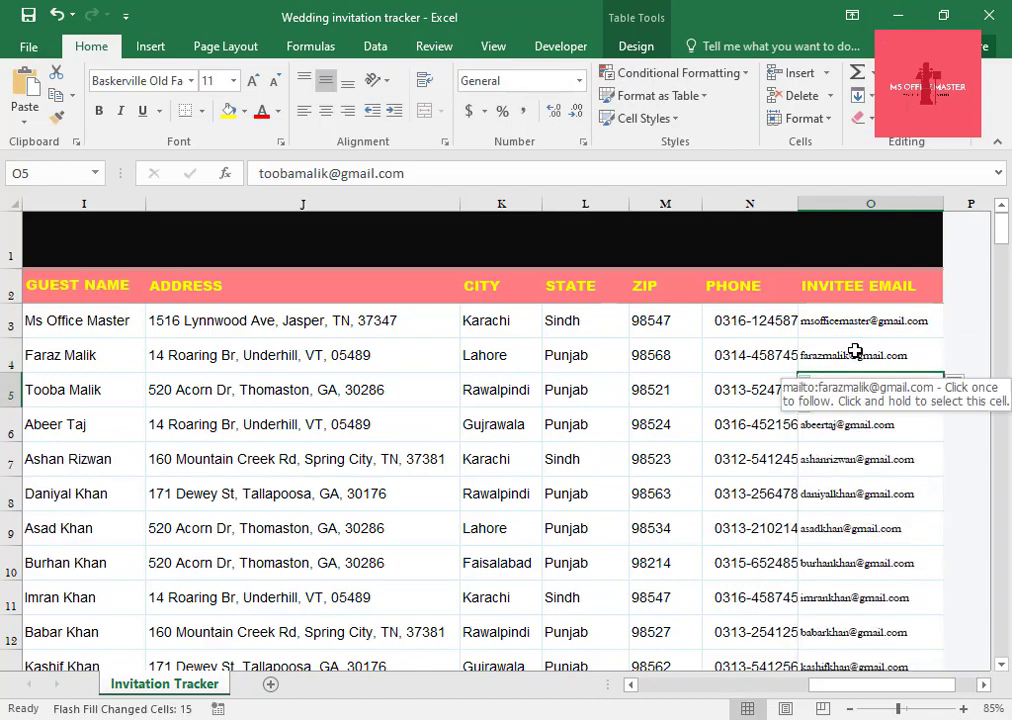
{"action": "scroll", "coordinate": [840, 380], "scroll_direction": "down", "scroll_amount": 1}
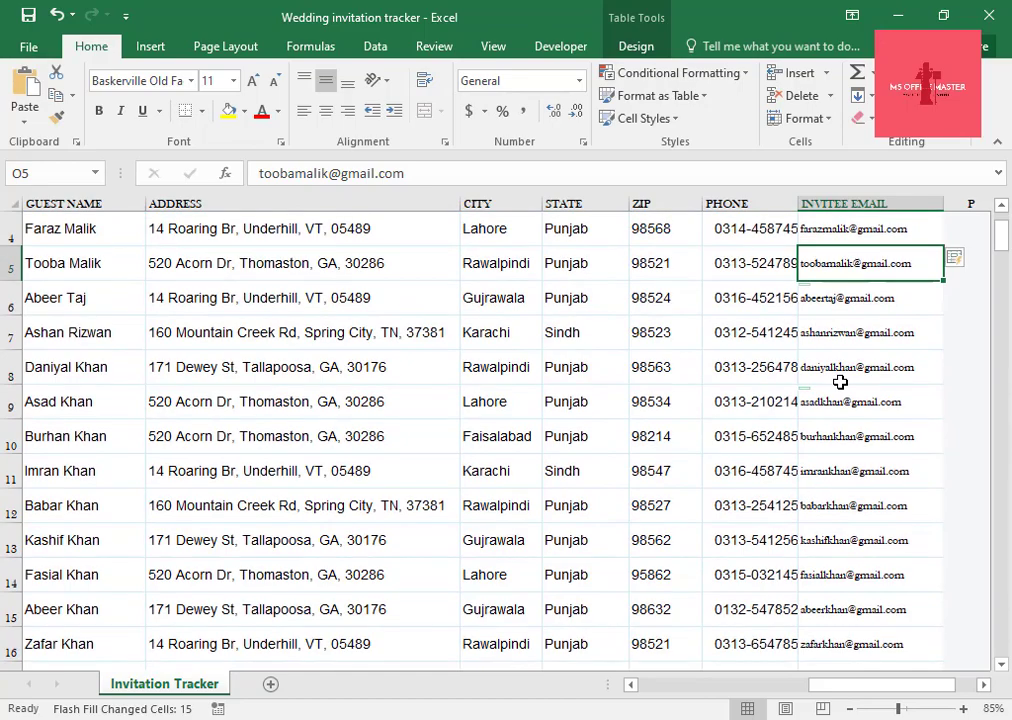
{"action": "scroll", "coordinate": [840, 382], "scroll_direction": "down", "scroll_amount": 1}
{"action": "scroll", "coordinate": [843, 384], "scroll_direction": "down", "scroll_amount": 1}
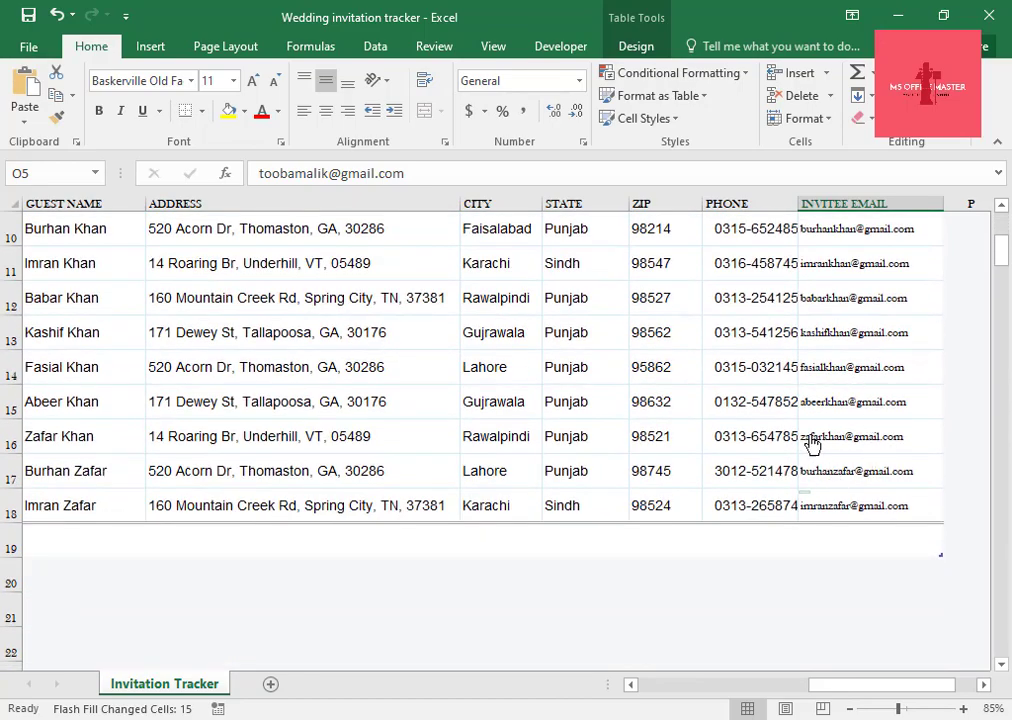
Check the row 14 email link and close the Mail app it opens.
{"action": "left_click", "coordinate": [837, 368]}
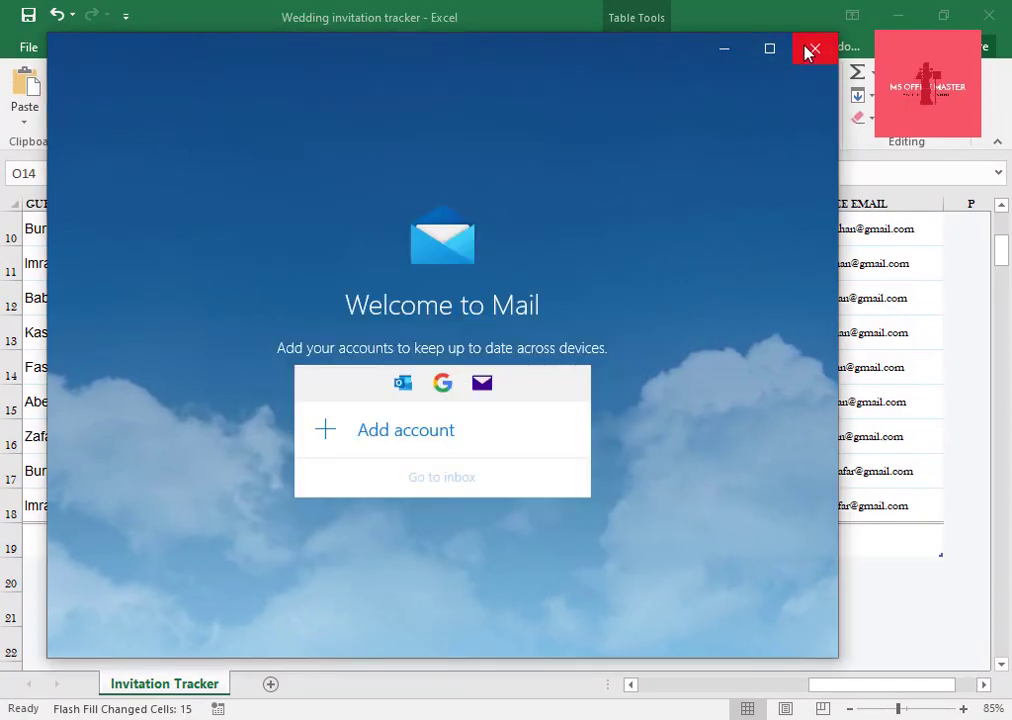
{"action": "left_click", "coordinate": [815, 48]}
{"action": "scroll", "coordinate": [724, 381], "scroll_direction": "up", "scroll_amount": 3}
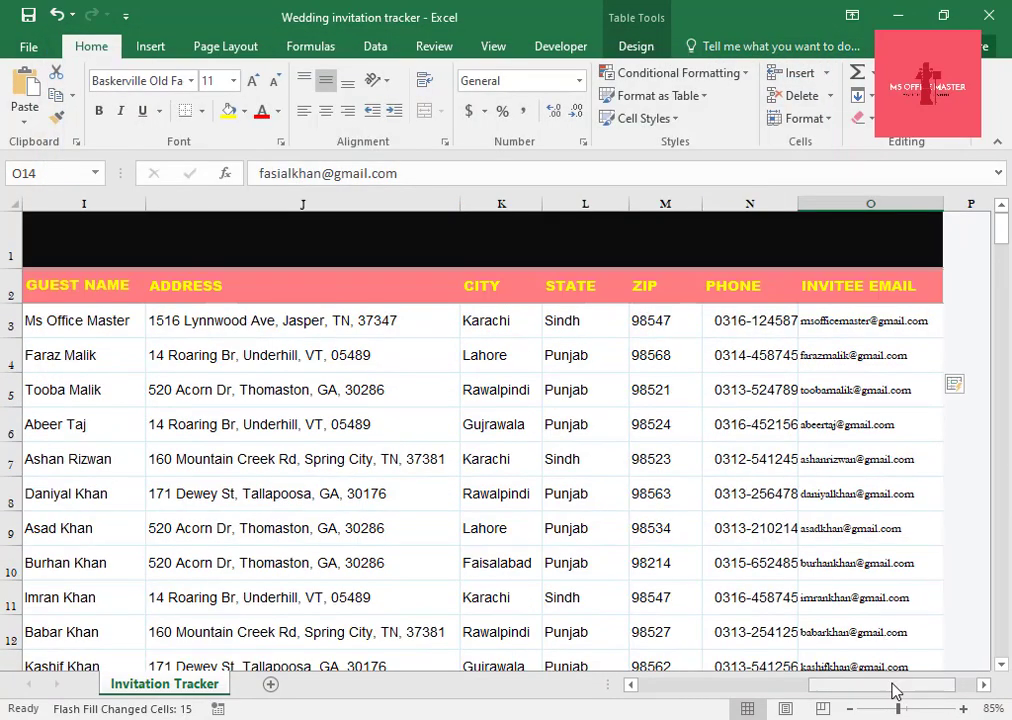
{"action": "left_click_drag", "start_coordinate": [880, 685], "coordinate": [698, 689]}
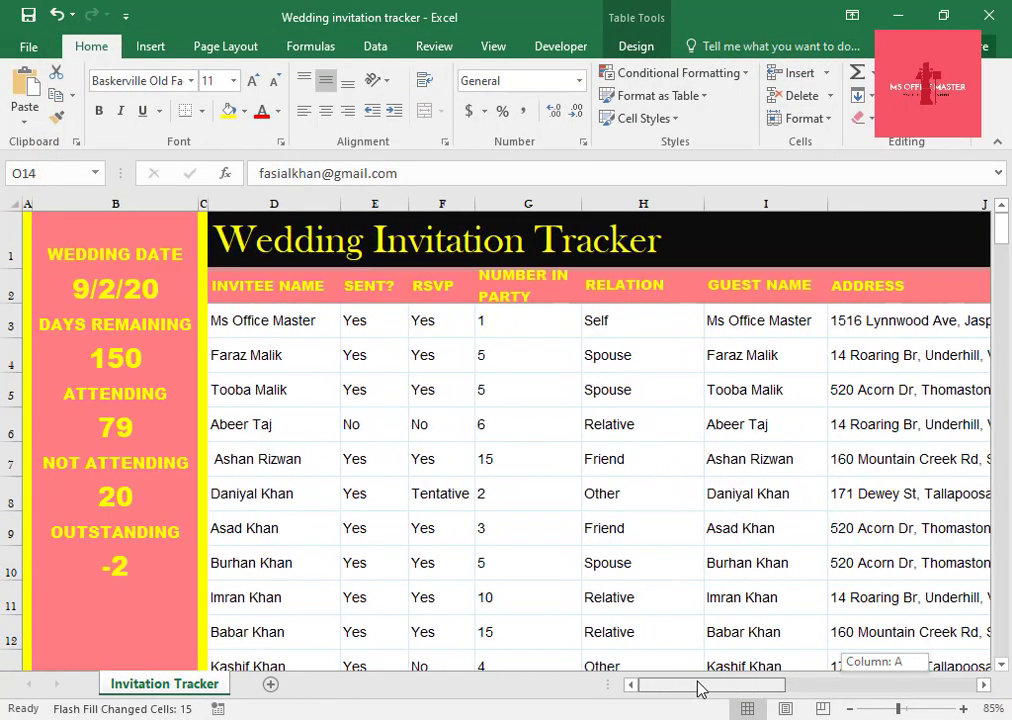
{"action": "scroll", "coordinate": [615, 334], "scroll_direction": "down", "scroll_amount": 1}
{"action": "scroll", "coordinate": [615, 334], "scroll_direction": "down", "scroll_amount": 2}
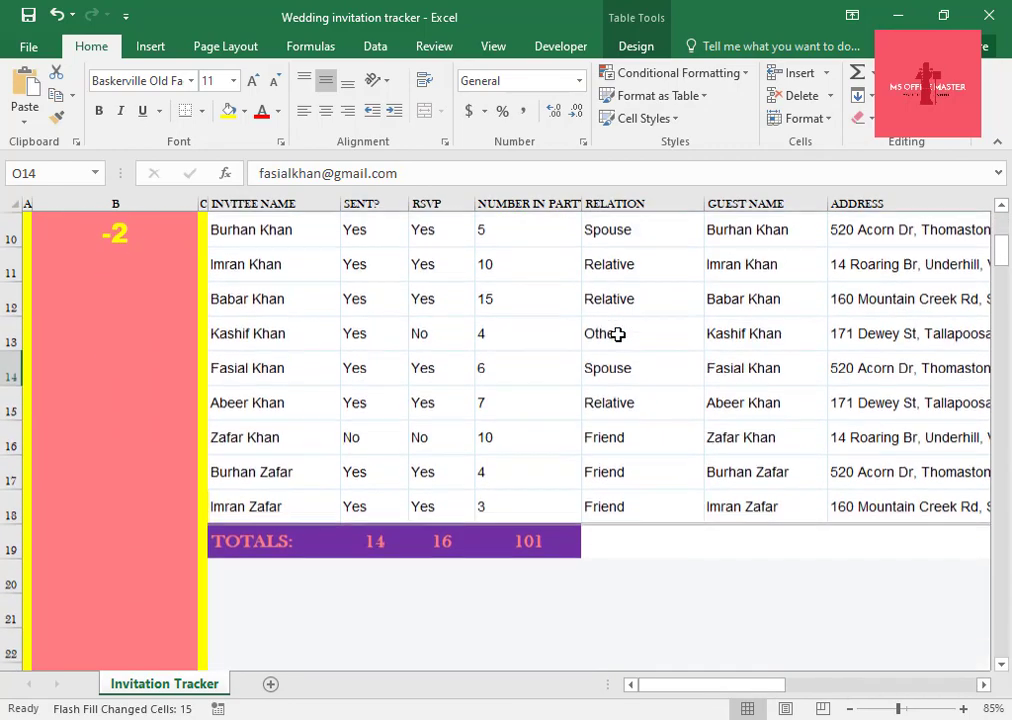
{"action": "scroll", "coordinate": [538, 574], "scroll_direction": "up", "scroll_amount": 3}
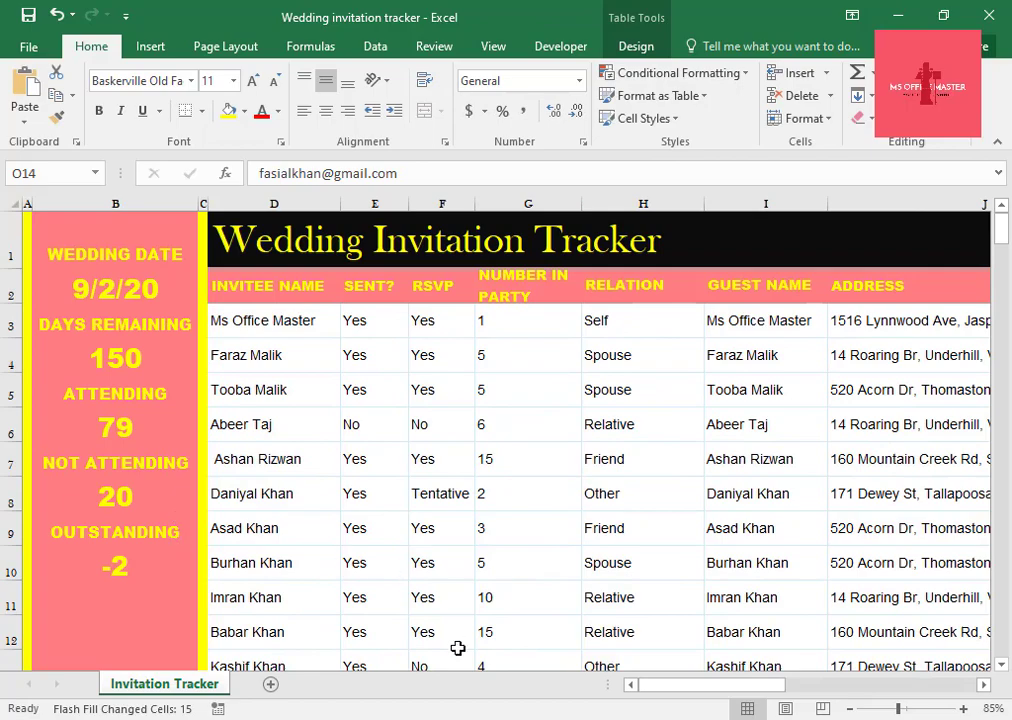
{"action": "left_click_drag", "start_coordinate": [741, 689], "coordinate": [892, 684]}
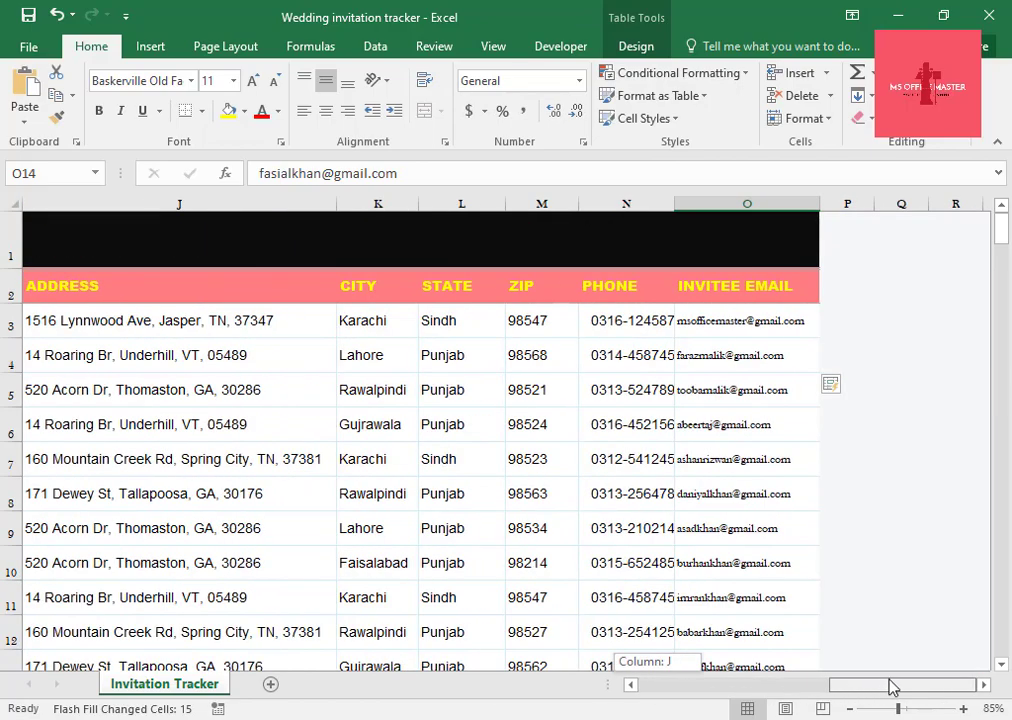
{"action": "scroll", "coordinate": [800, 561], "scroll_direction": "down", "scroll_amount": 2}
{"action": "left_click_drag", "start_coordinate": [815, 685], "coordinate": [673, 693]}
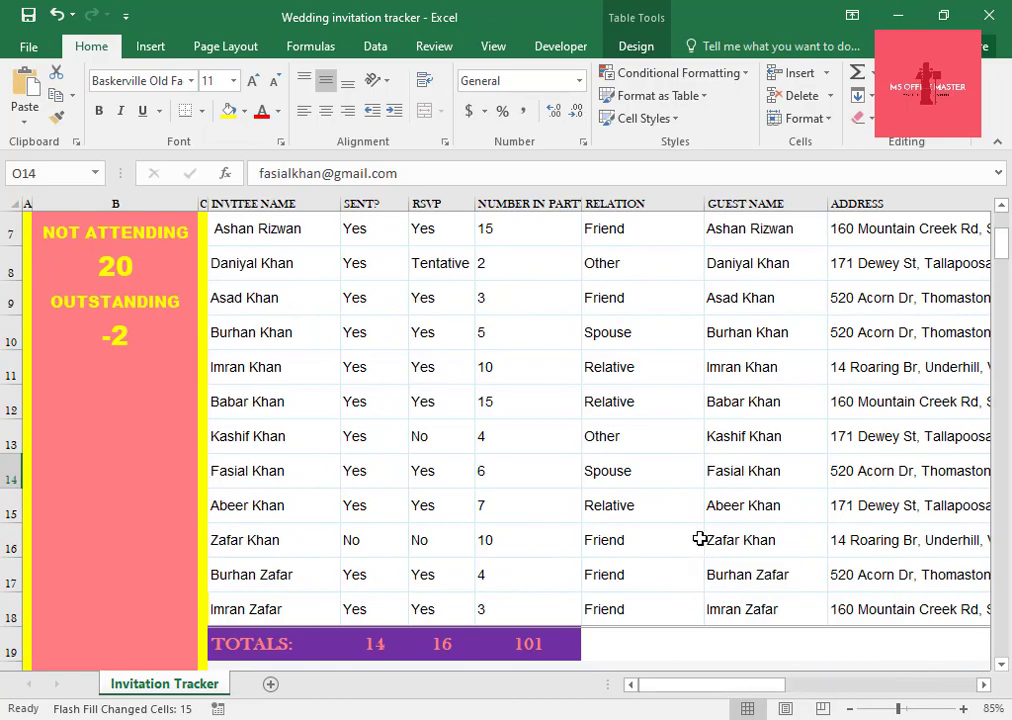
{"action": "scroll", "coordinate": [700, 539], "scroll_direction": "down", "scroll_amount": 1}
{"action": "scroll", "coordinate": [700, 539], "scroll_direction": "down", "scroll_amount": 1}
{"action": "scroll", "coordinate": [700, 539], "scroll_direction": "down", "scroll_amount": 1}
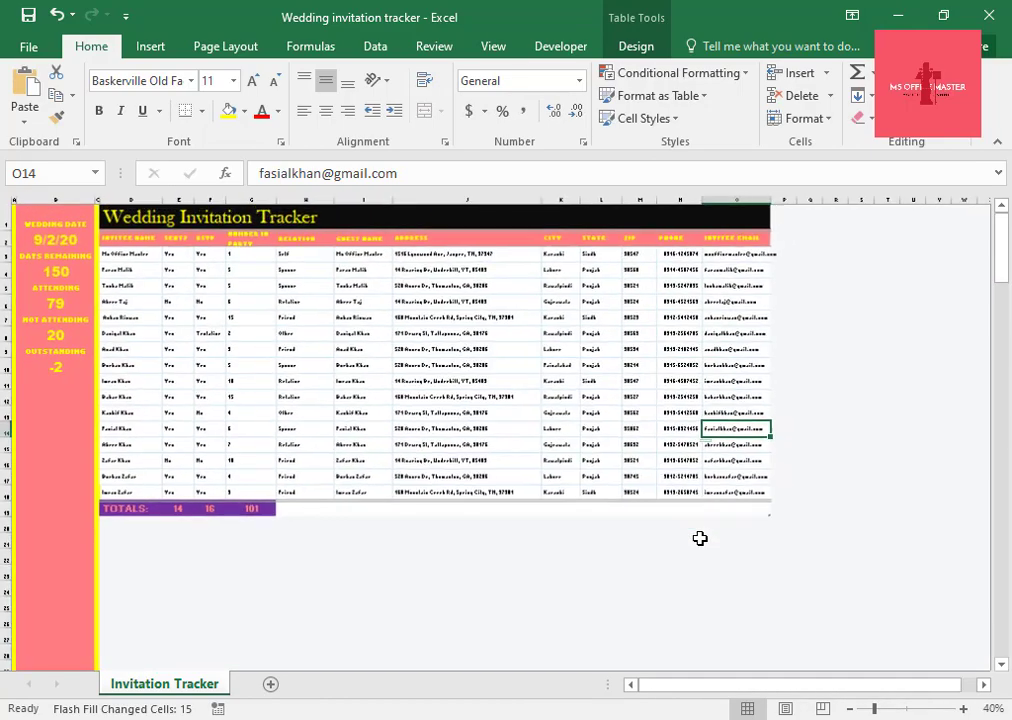
{"action": "scroll", "coordinate": [698, 535], "scroll_direction": "up", "scroll_amount": 1}
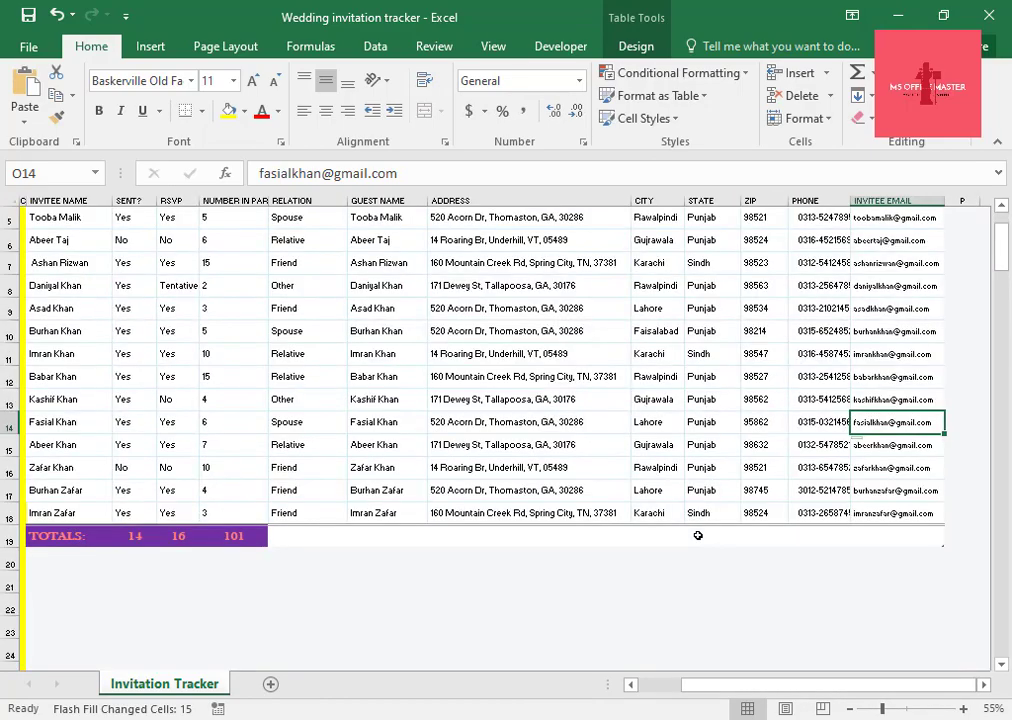
{"action": "scroll", "coordinate": [698, 535], "scroll_direction": "up", "scroll_amount": 1}
{"action": "scroll", "coordinate": [700, 540], "scroll_direction": "up", "scroll_amount": 2}
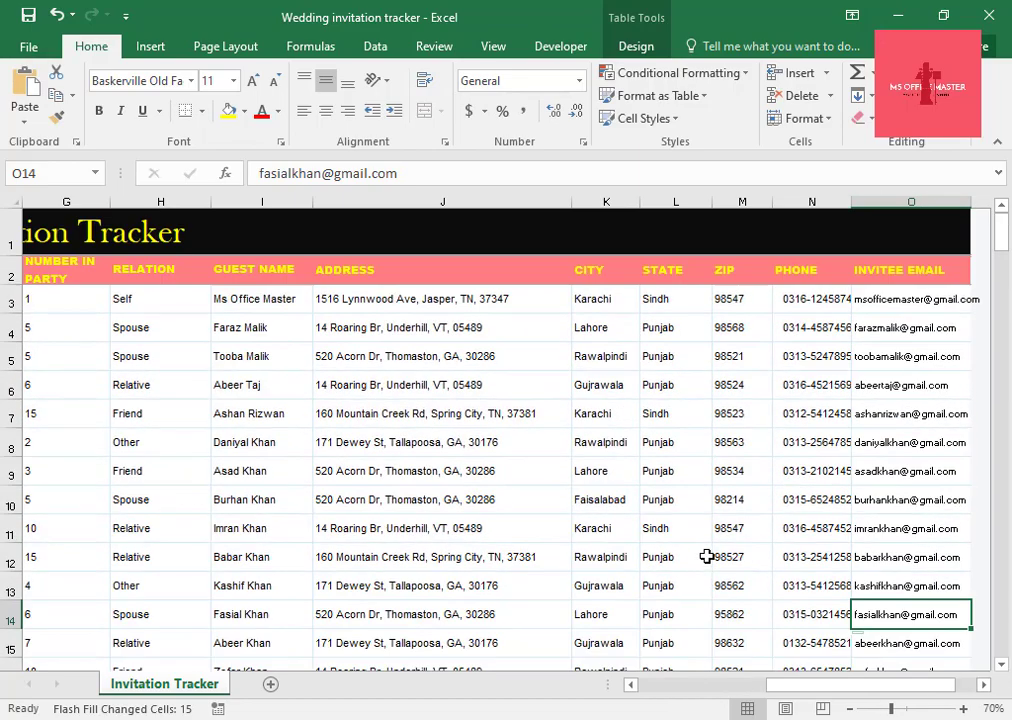
{"action": "scroll", "coordinate": [706, 556], "scroll_direction": "down", "scroll_amount": 1}
{"action": "scroll", "coordinate": [745, 600], "scroll_direction": "up", "scroll_amount": 1}
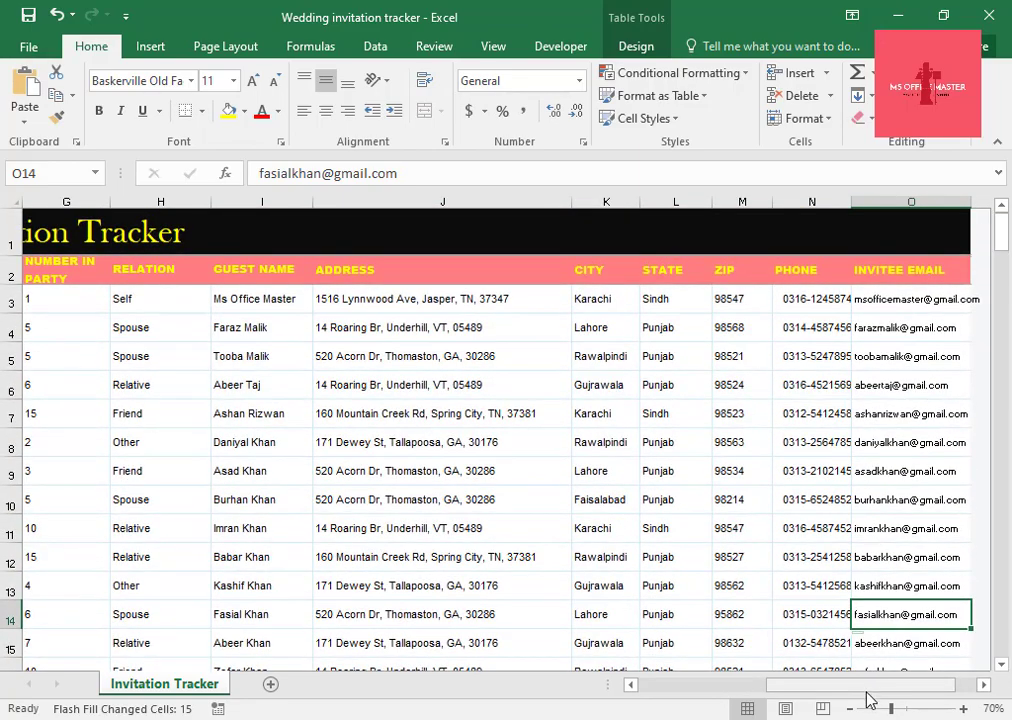
{"action": "mouse_move", "coordinate": [865, 687]}
{"action": "left_mouse_down"}
{"action": "mouse_move", "coordinate": [703, 703]}
{"action": "mouse_move", "coordinate": [912, 684]}
{"action": "mouse_move", "coordinate": [727, 684]}
{"action": "left_mouse_up"}
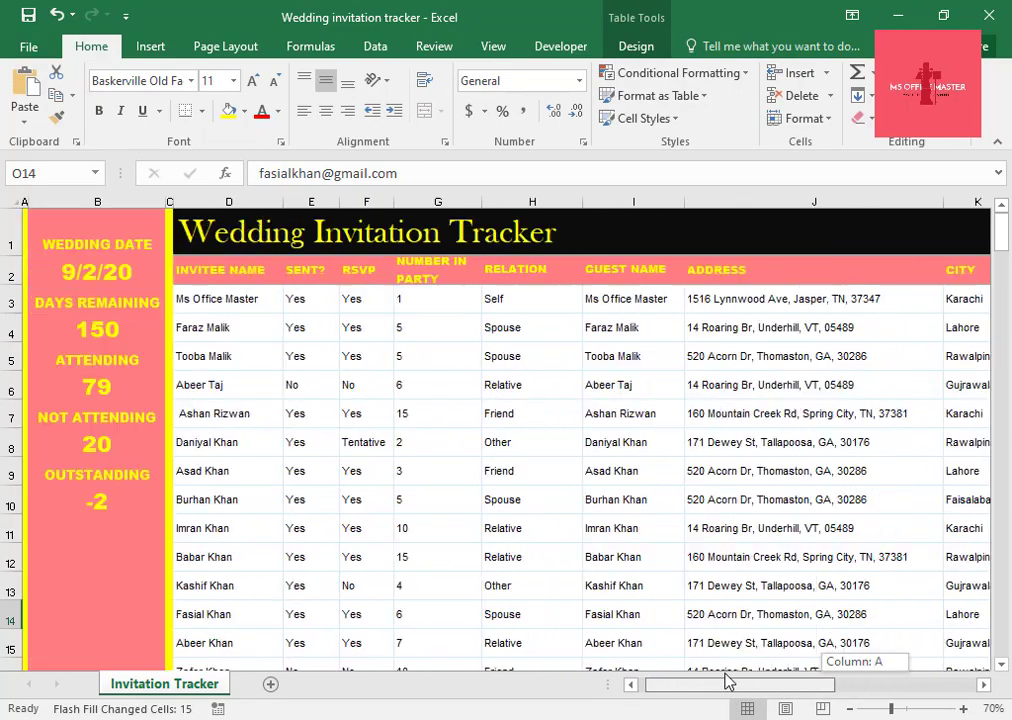
{"action": "scroll", "coordinate": [686, 500], "scroll_direction": "down", "scroll_amount": 2}
{"action": "scroll", "coordinate": [686, 500], "scroll_direction": "down", "scroll_amount": 1}
{"action": "scroll", "coordinate": [668, 512], "scroll_direction": "up", "scroll_amount": 1}
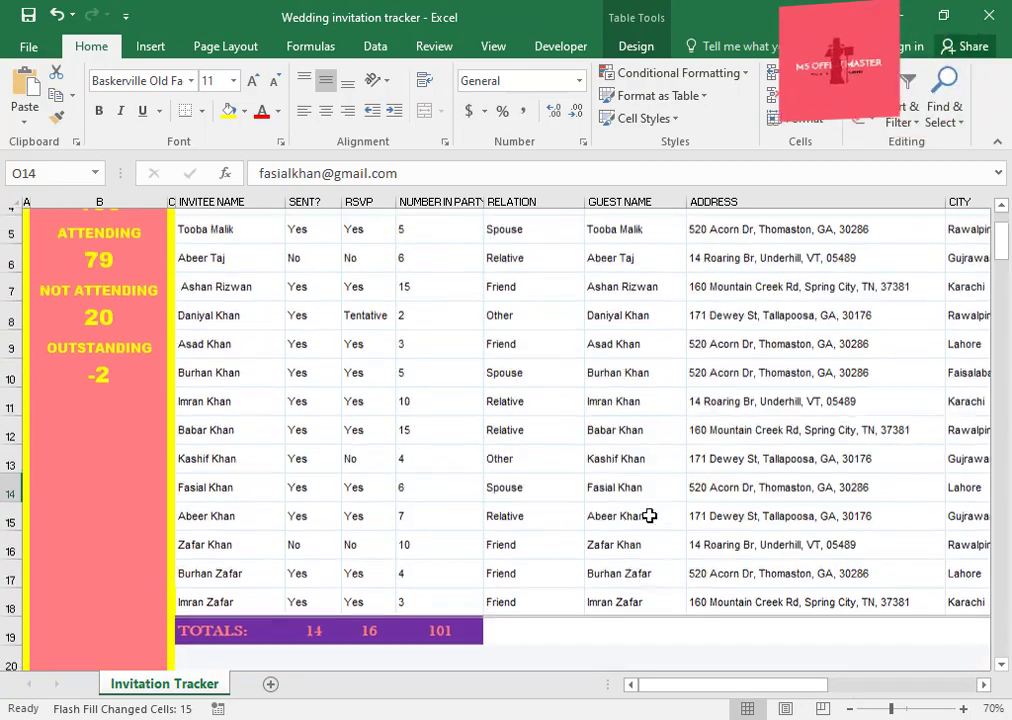
{"action": "scroll", "coordinate": [648, 517], "scroll_direction": "up", "scroll_amount": 2}
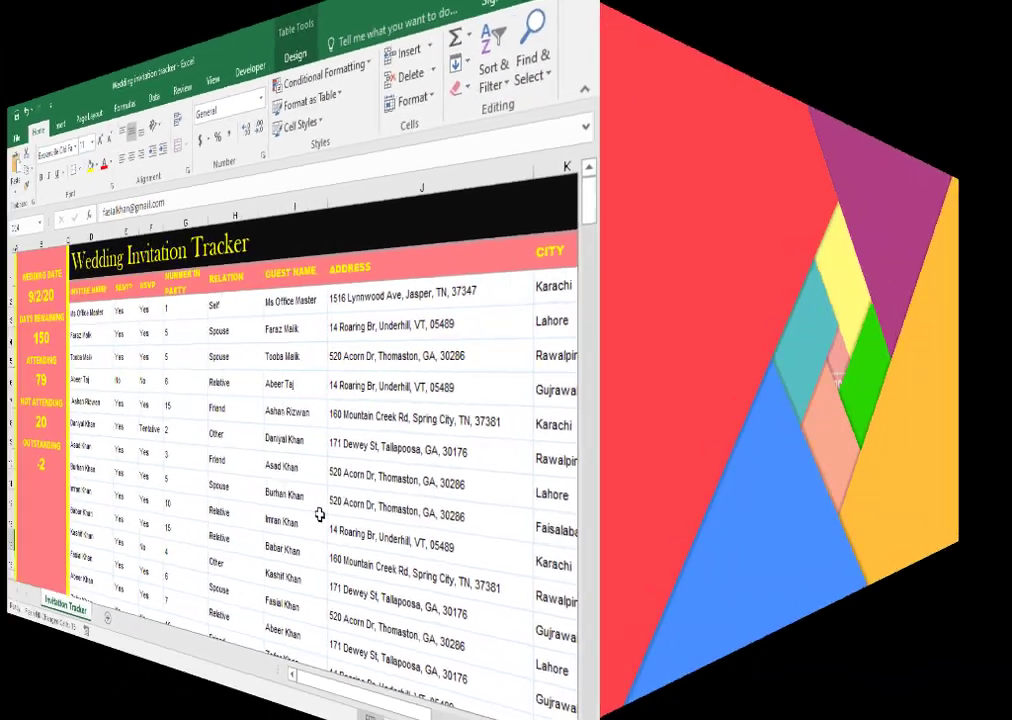